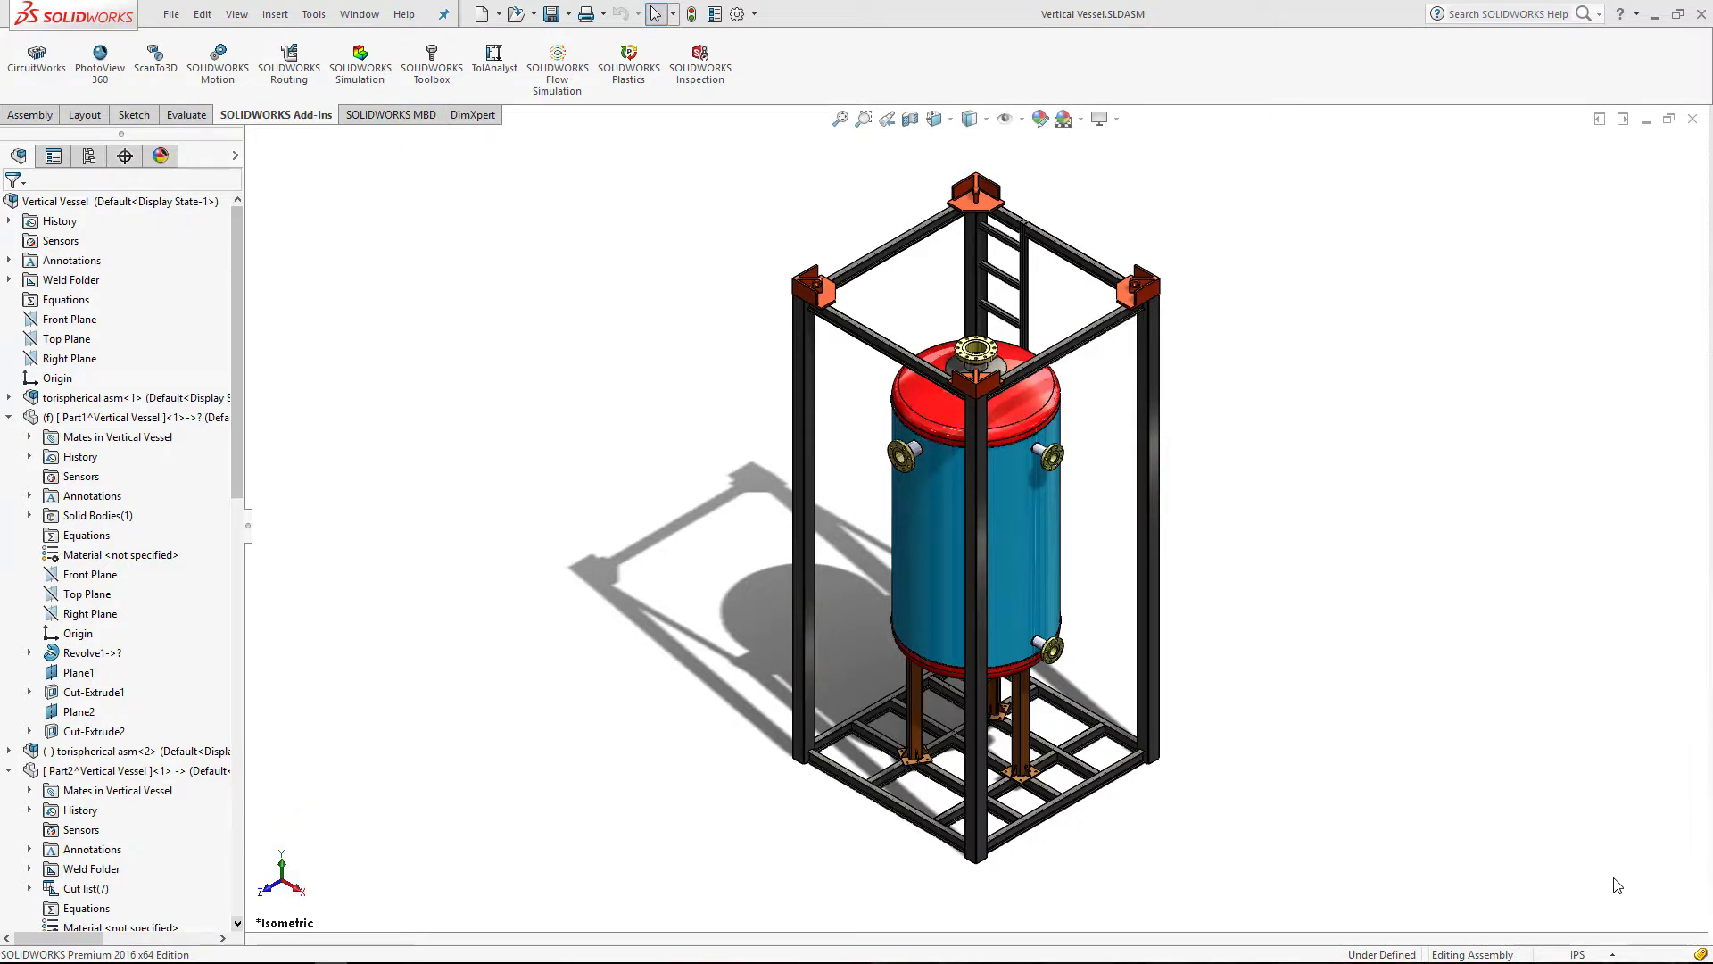
Step: Enable the SOLIDWORKS Routing add-in from the Add-Ins tab to get Electrical, Piping and Tubing tools
click(379, 114)
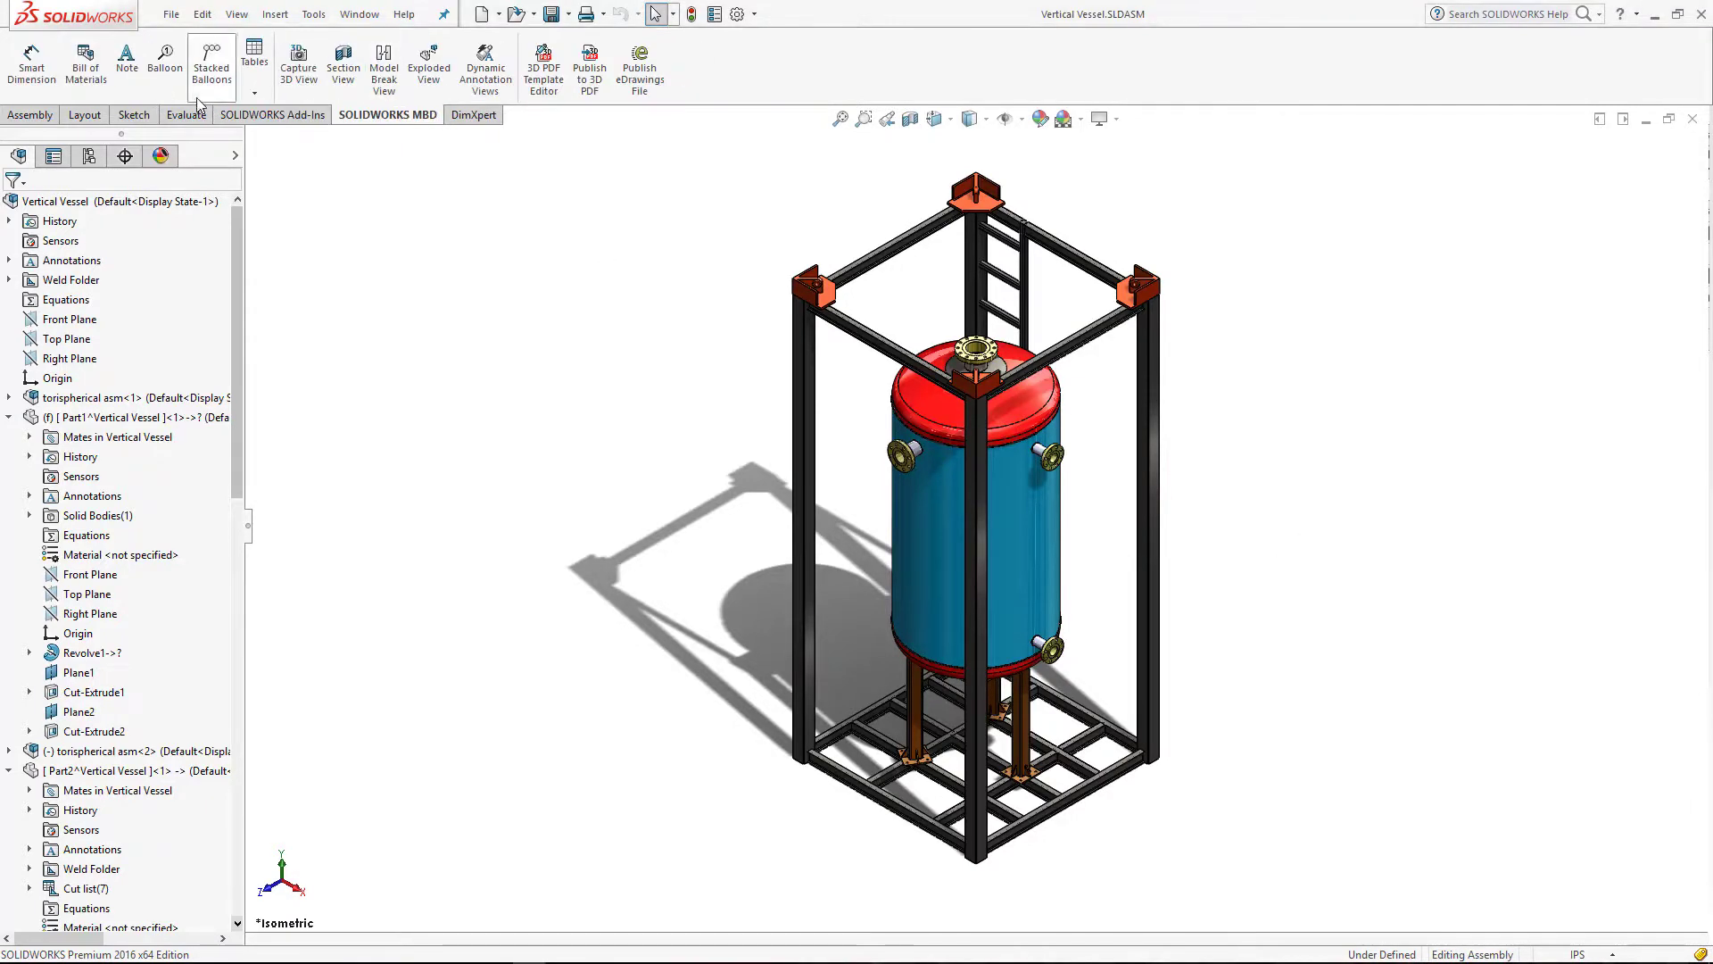
click(321, 118)
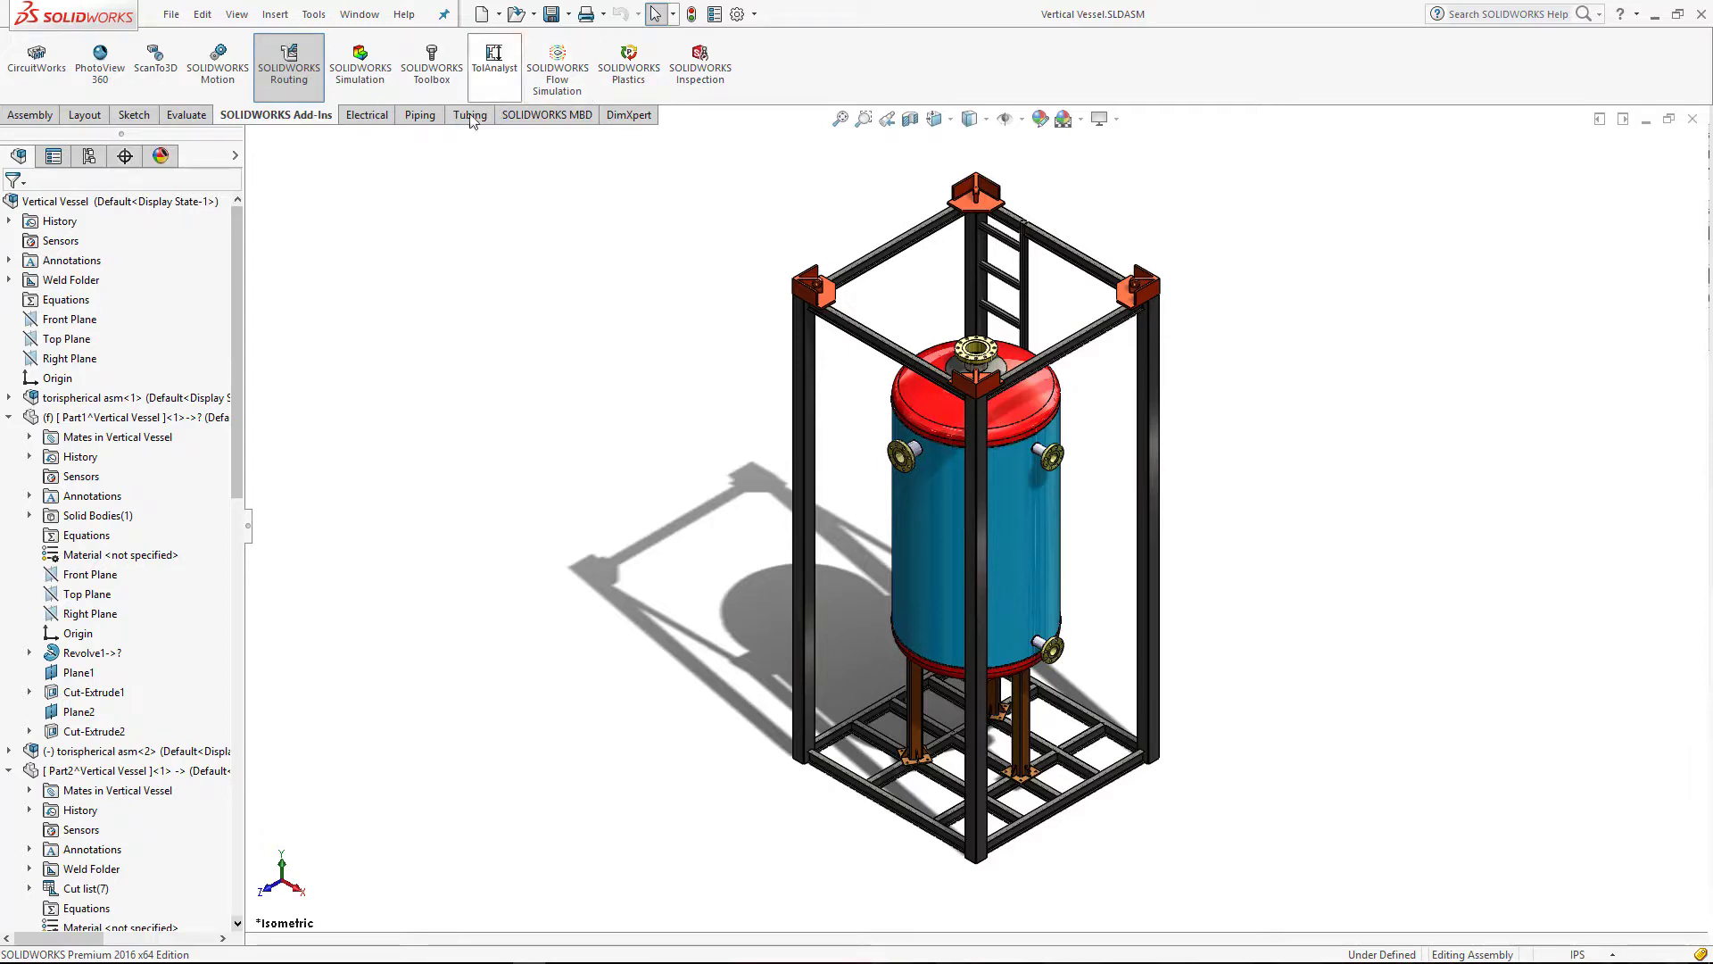
Step: Show the Piping tools and open the Design Library task pane at piping > flanges
click(419, 115)
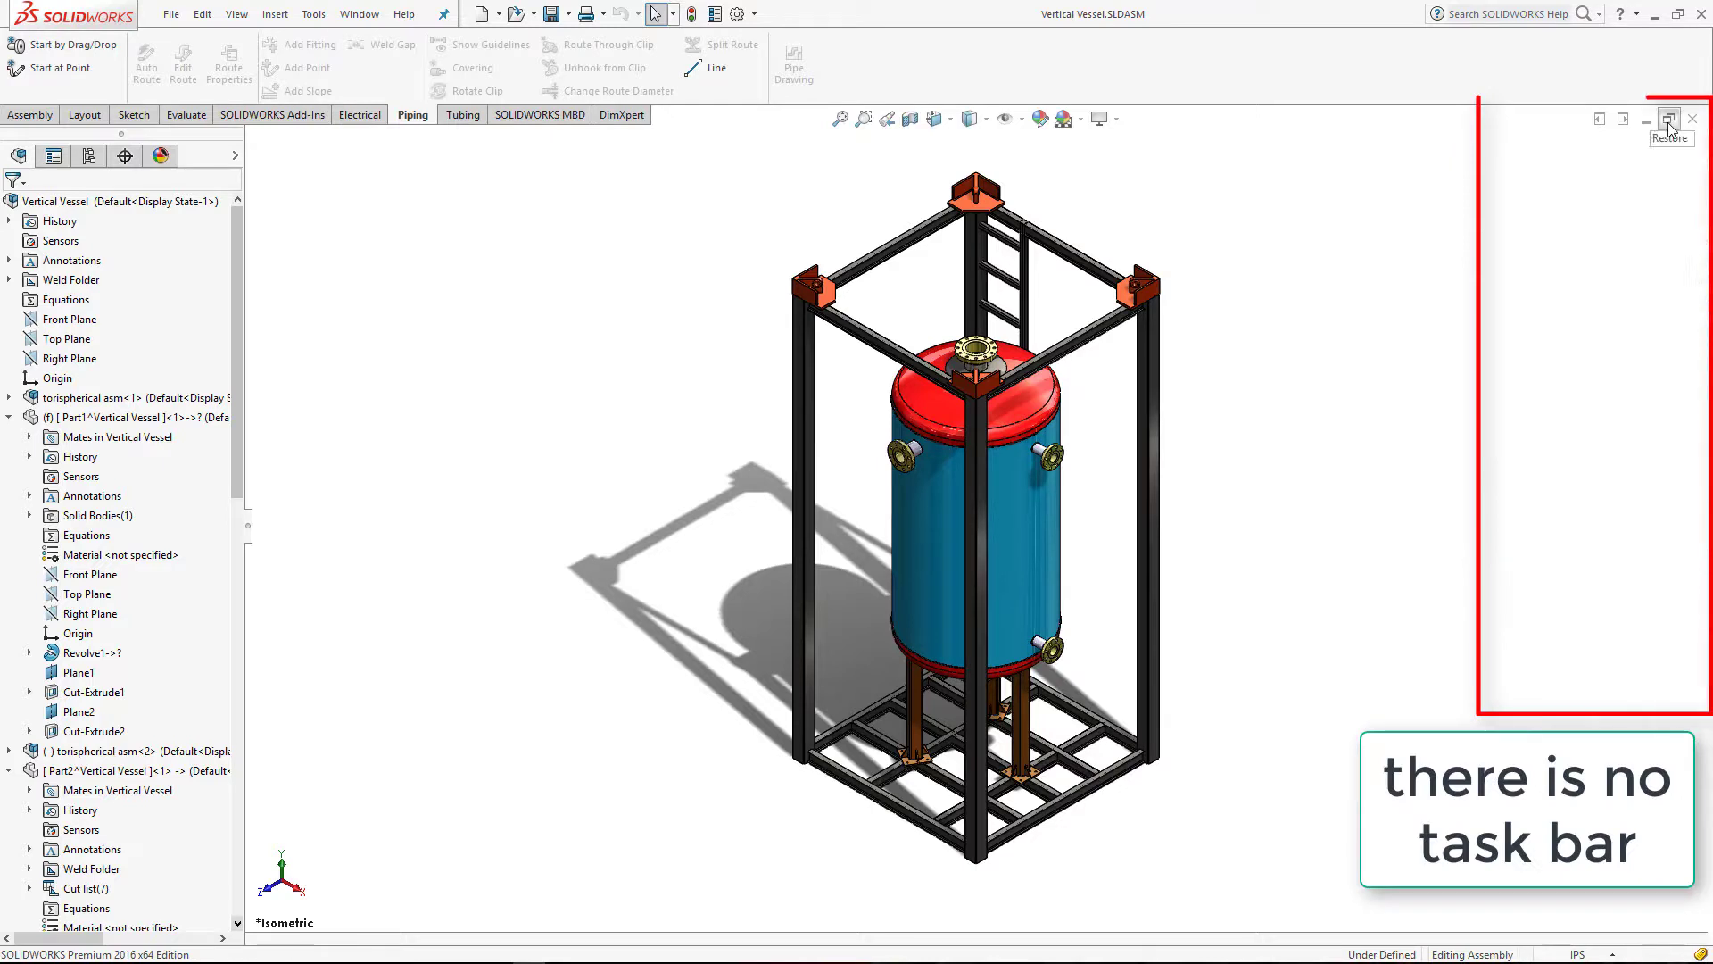
click(1665, 117)
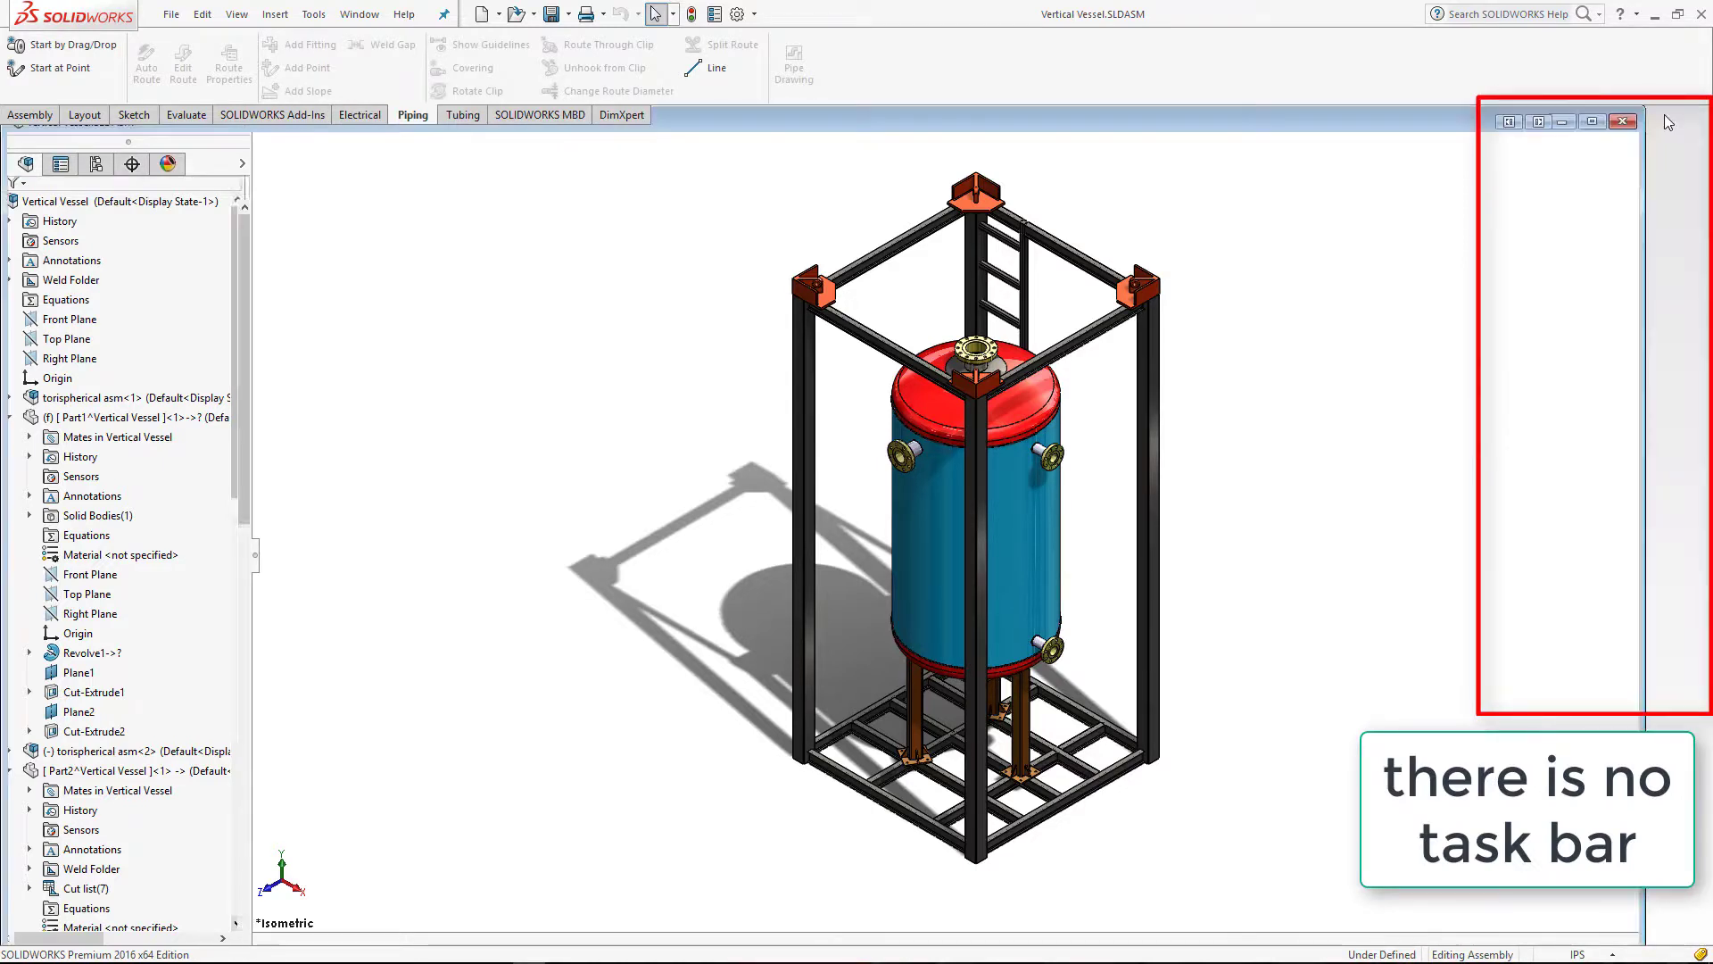
click(1595, 124)
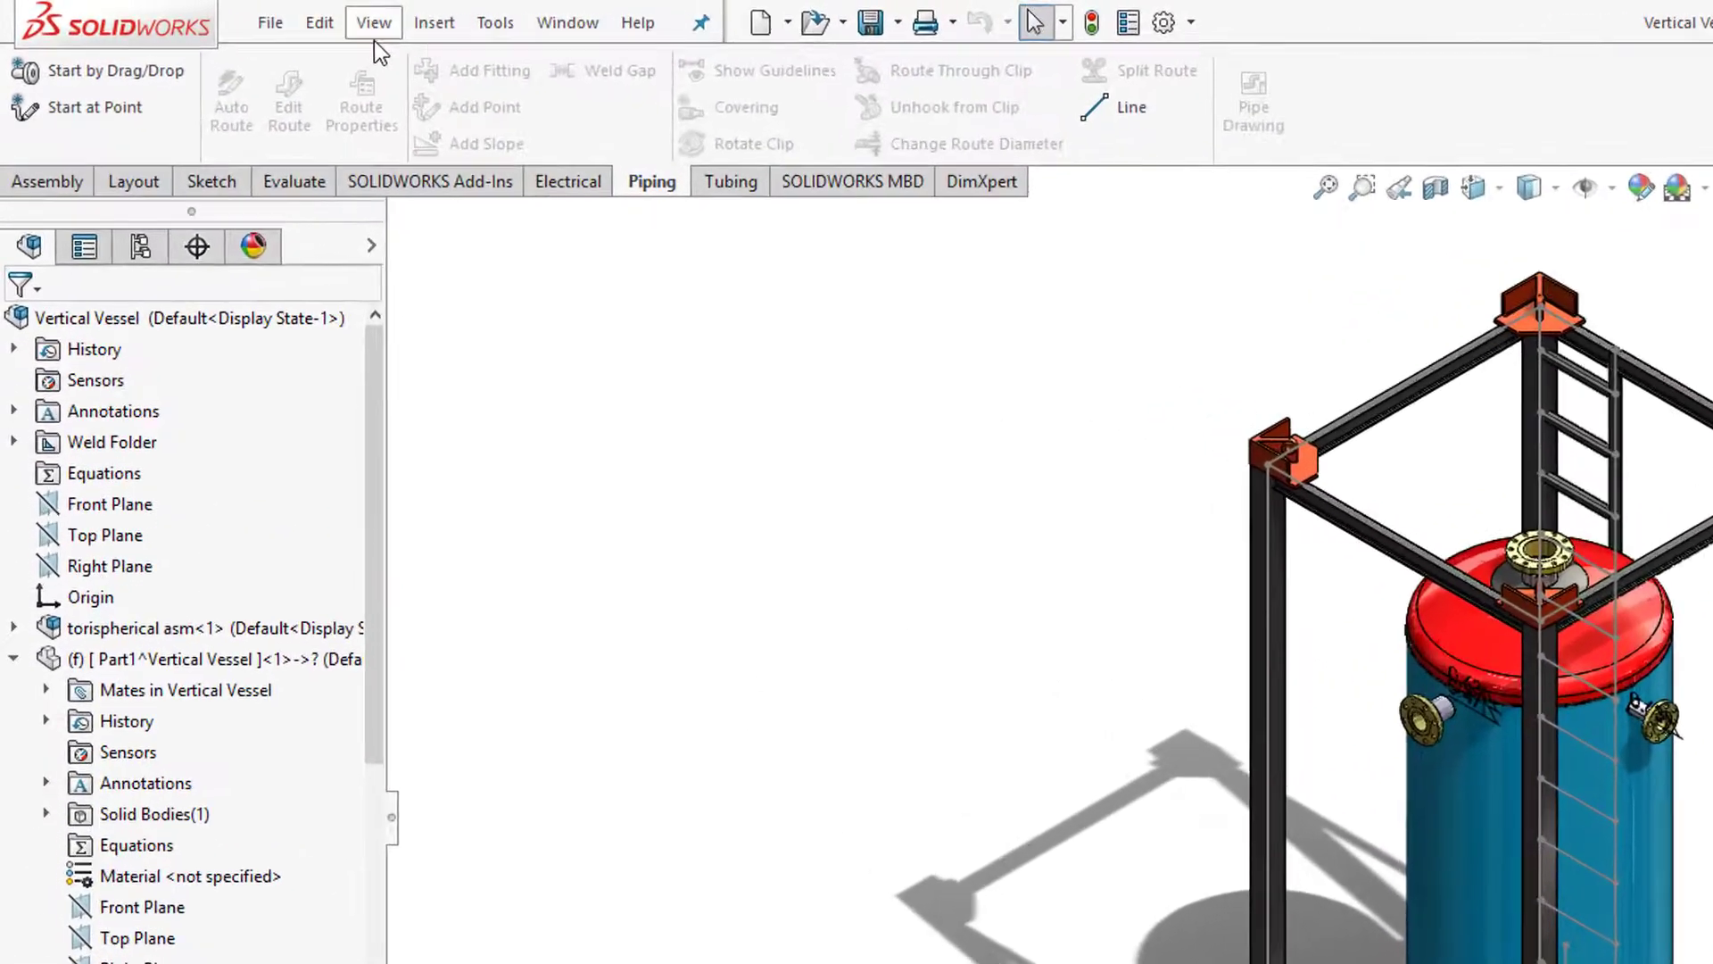
click(236, 15)
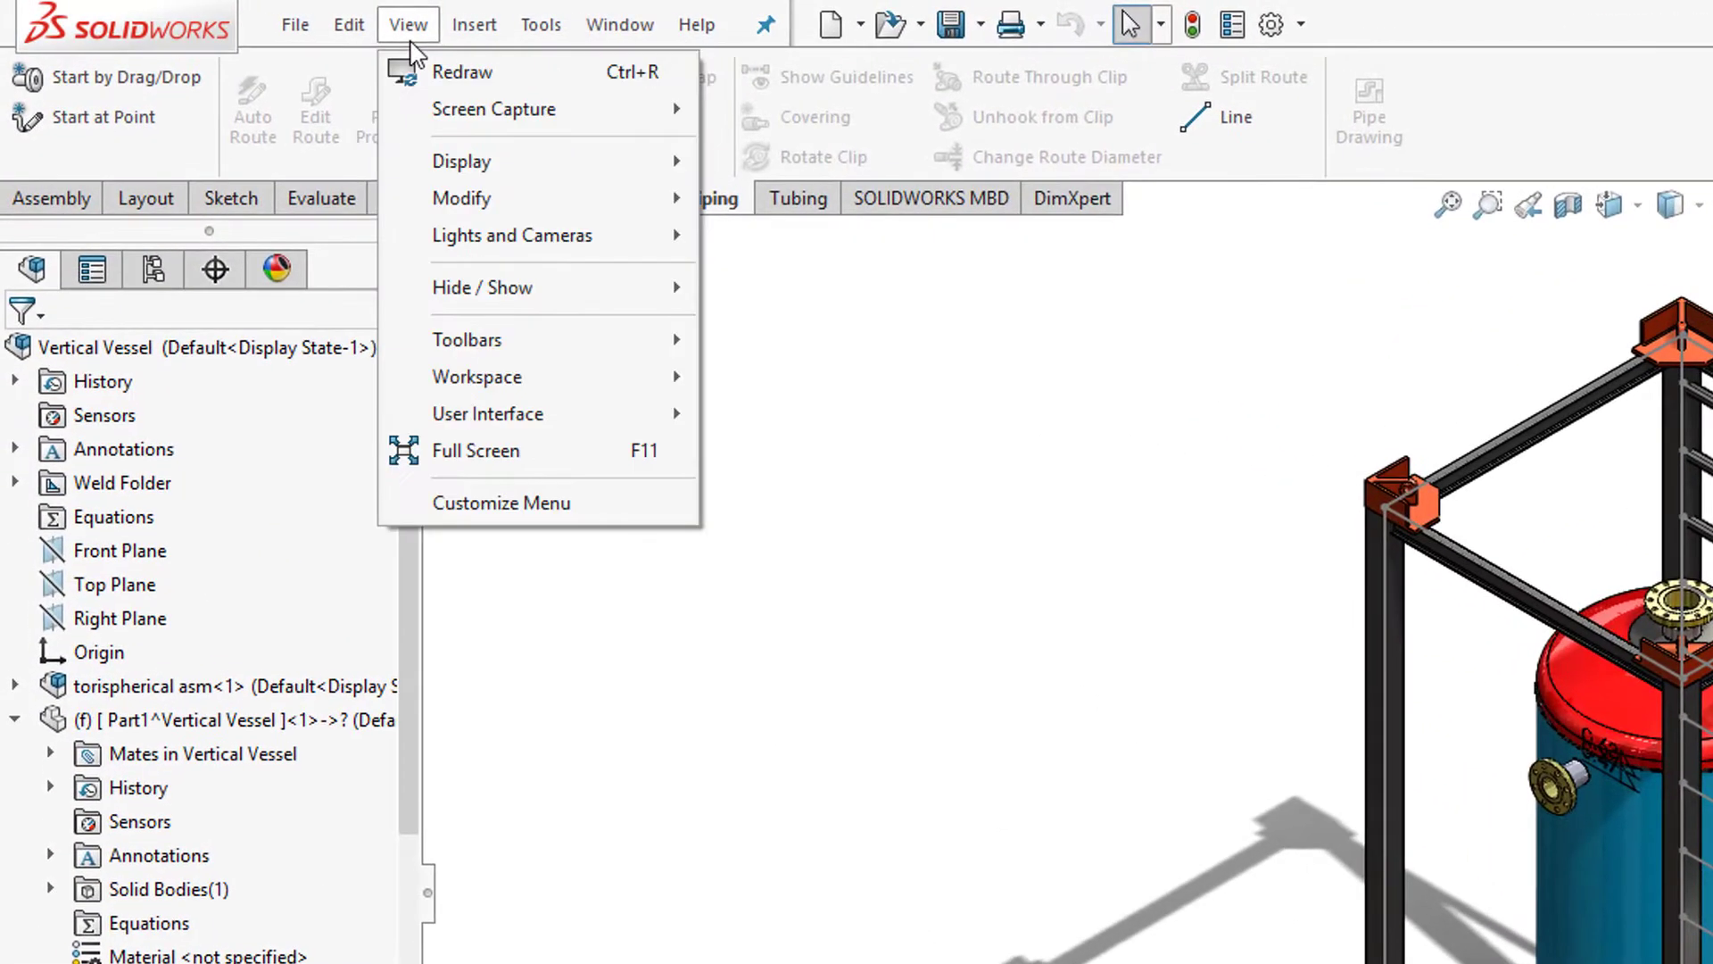
mouse_move(488, 414)
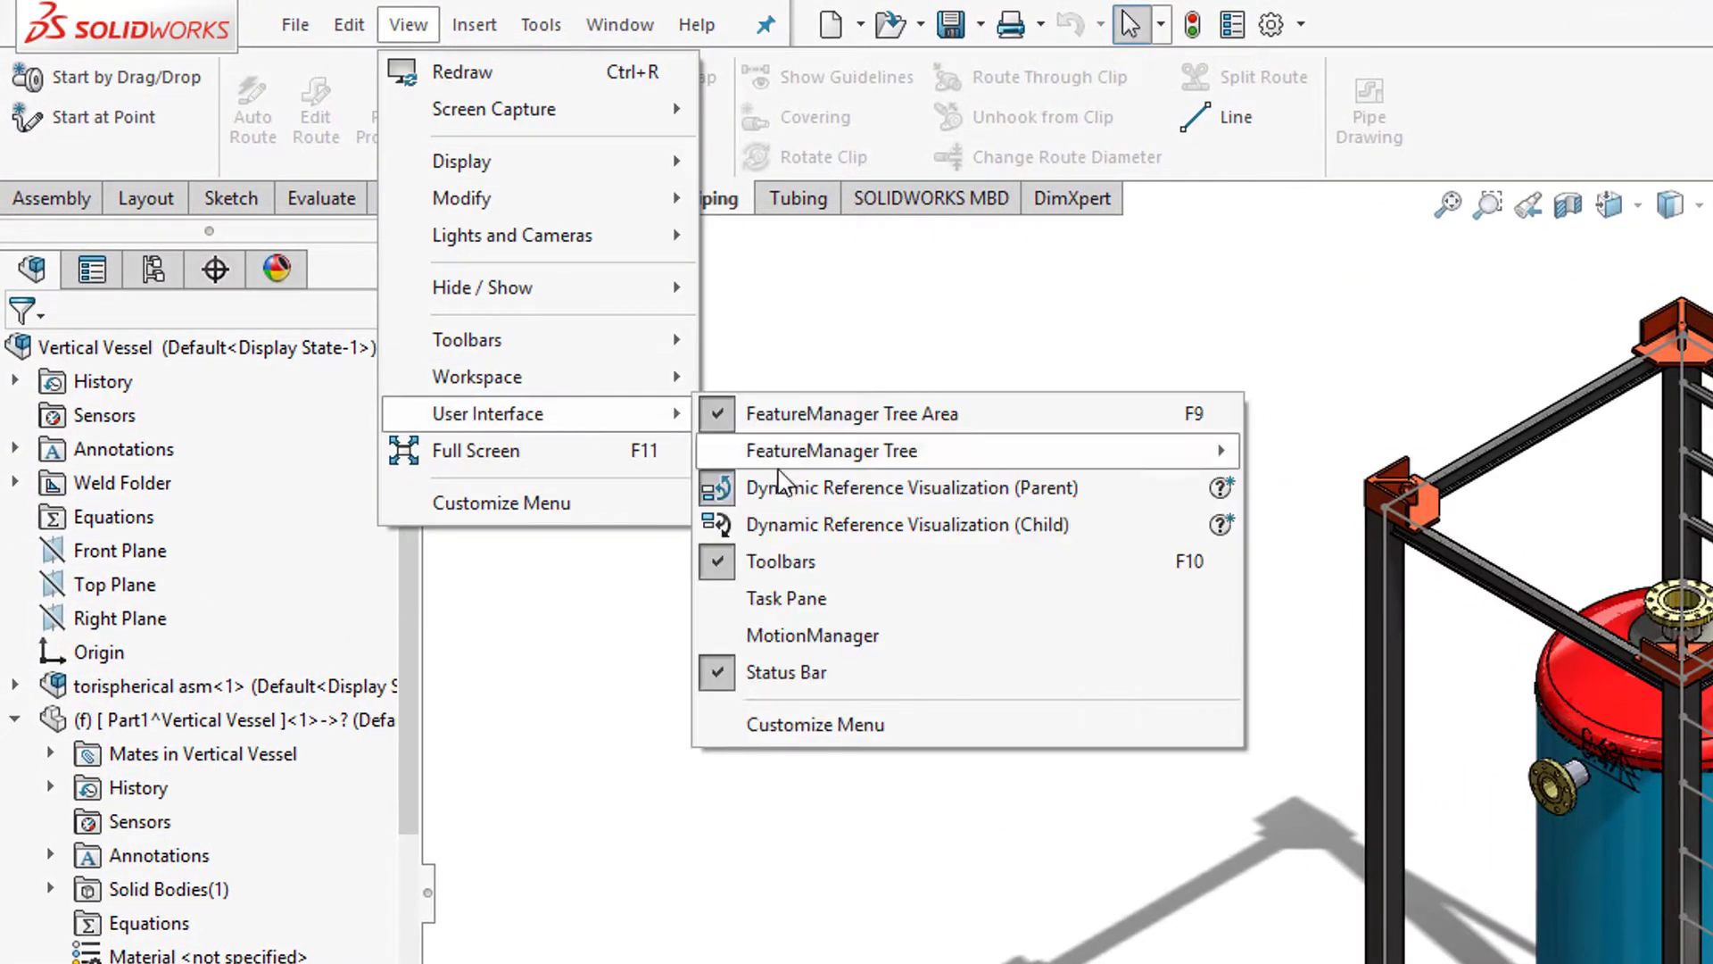
click(836, 611)
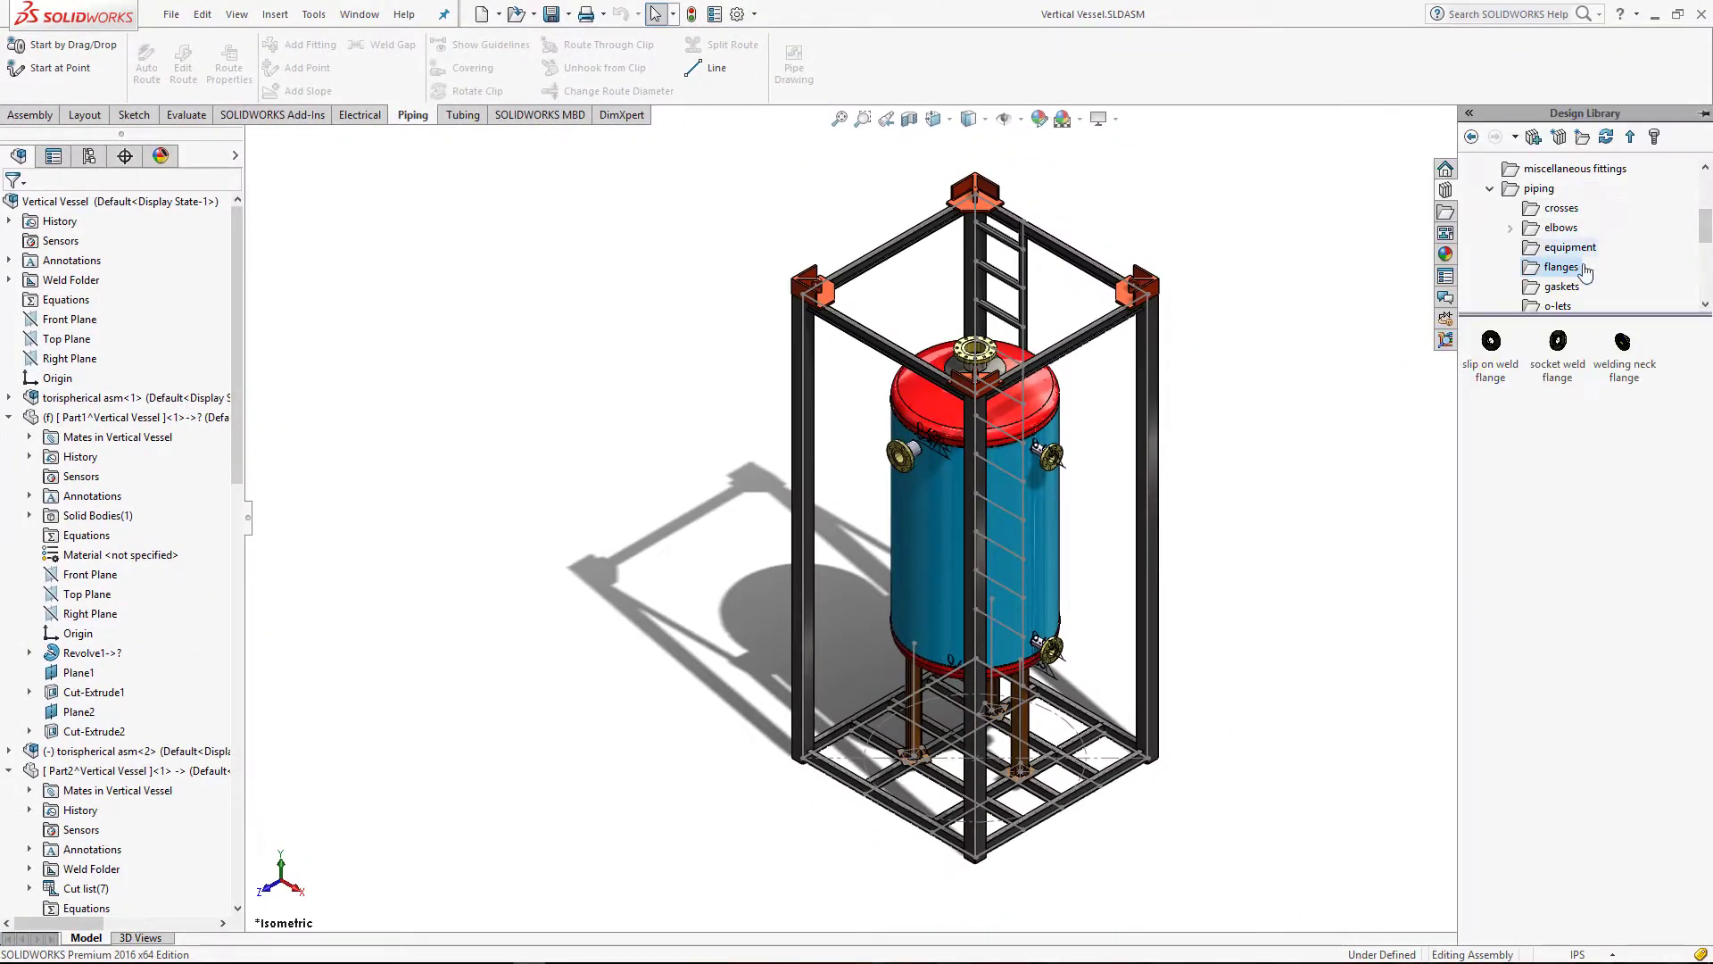
Step: Drop a welding neck flange on the left nozzle and confirm the WNeck Flange 300-NPS4 size
scroll(901, 472, down, 4)
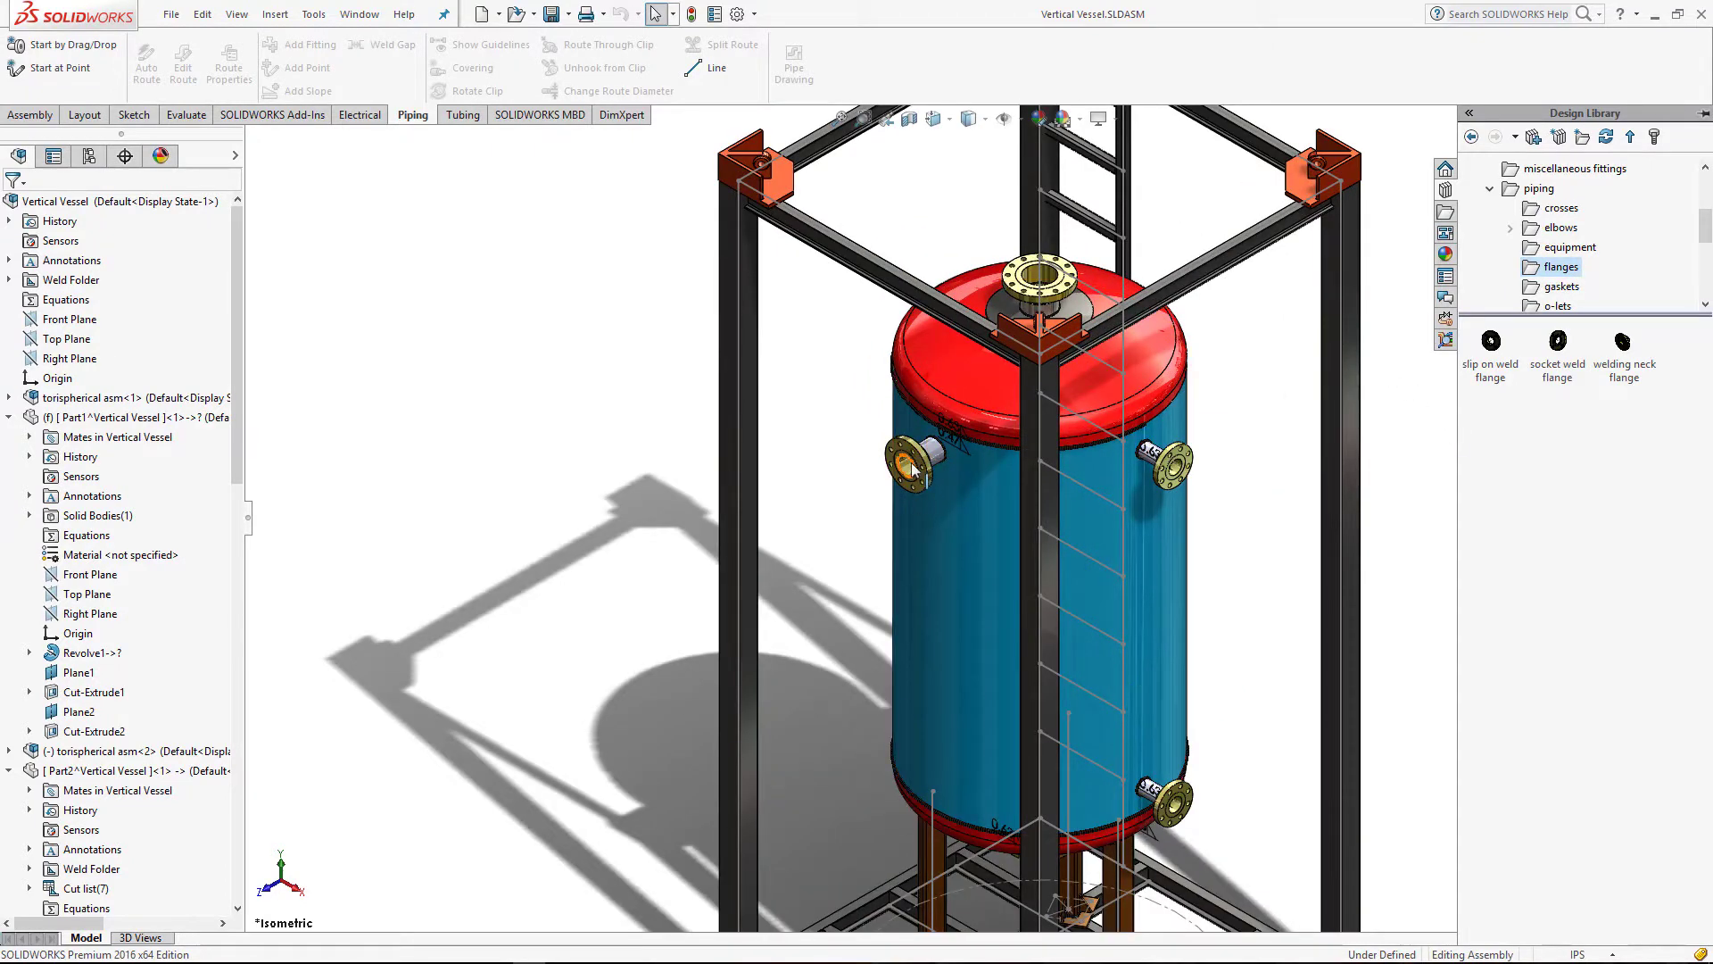
click(1623, 346)
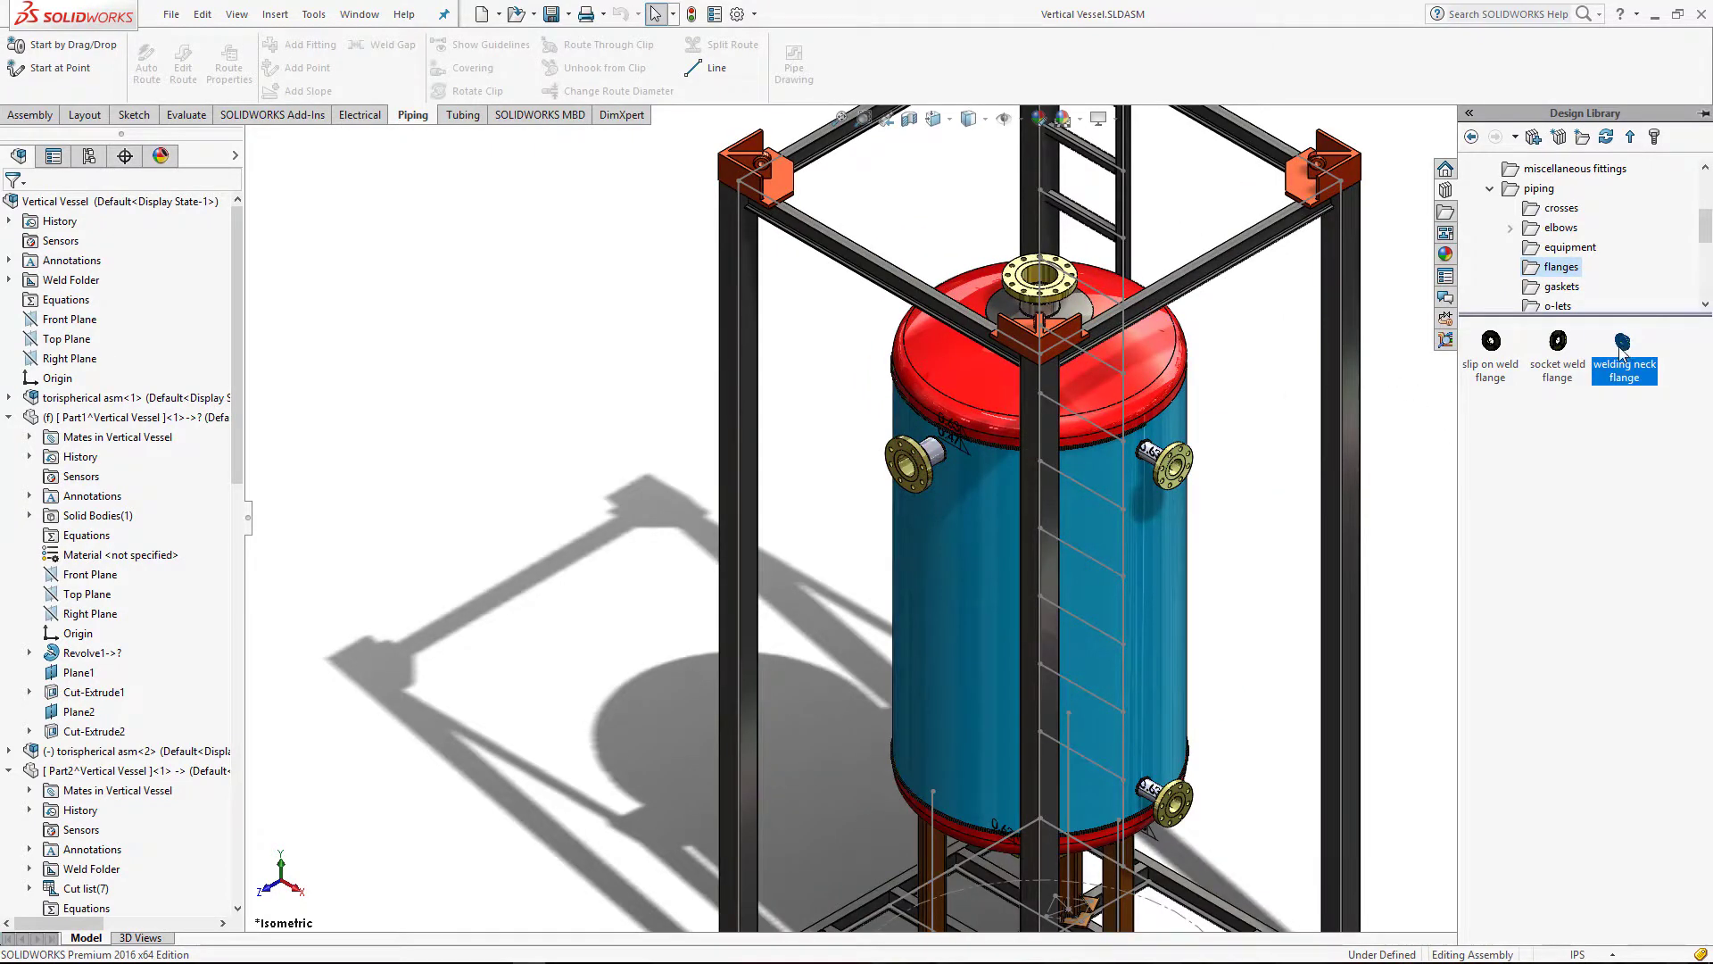
drag(1623, 350, 912, 473)
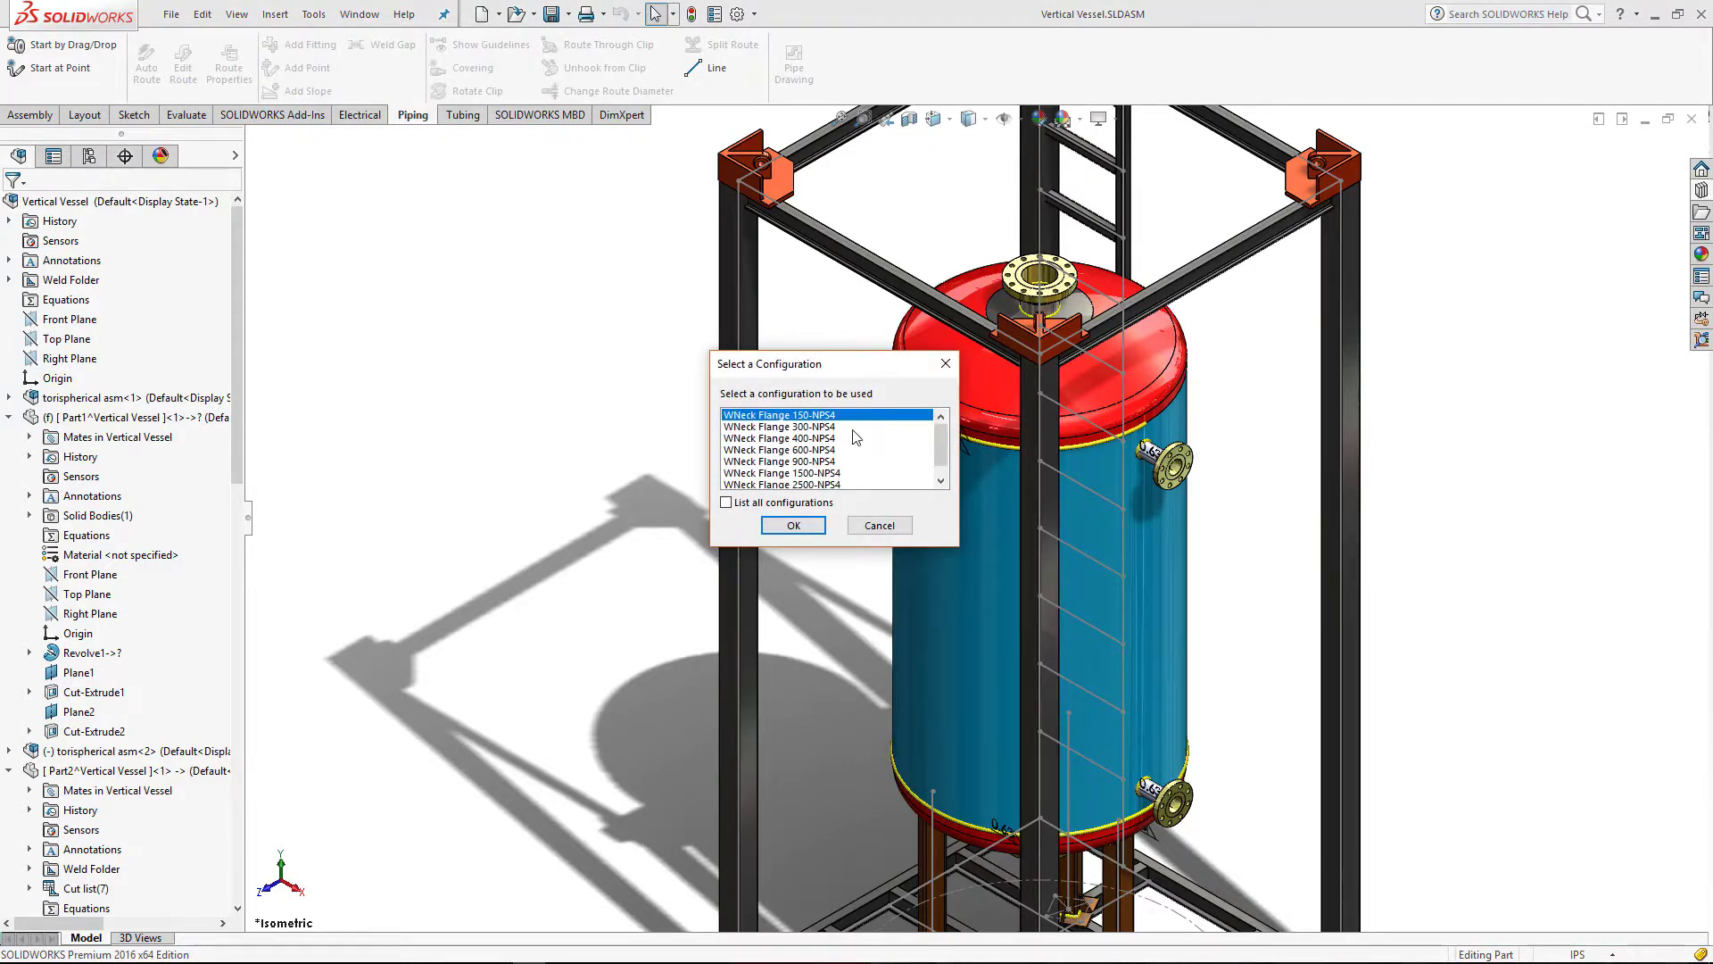
drag(884, 369, 746, 360)
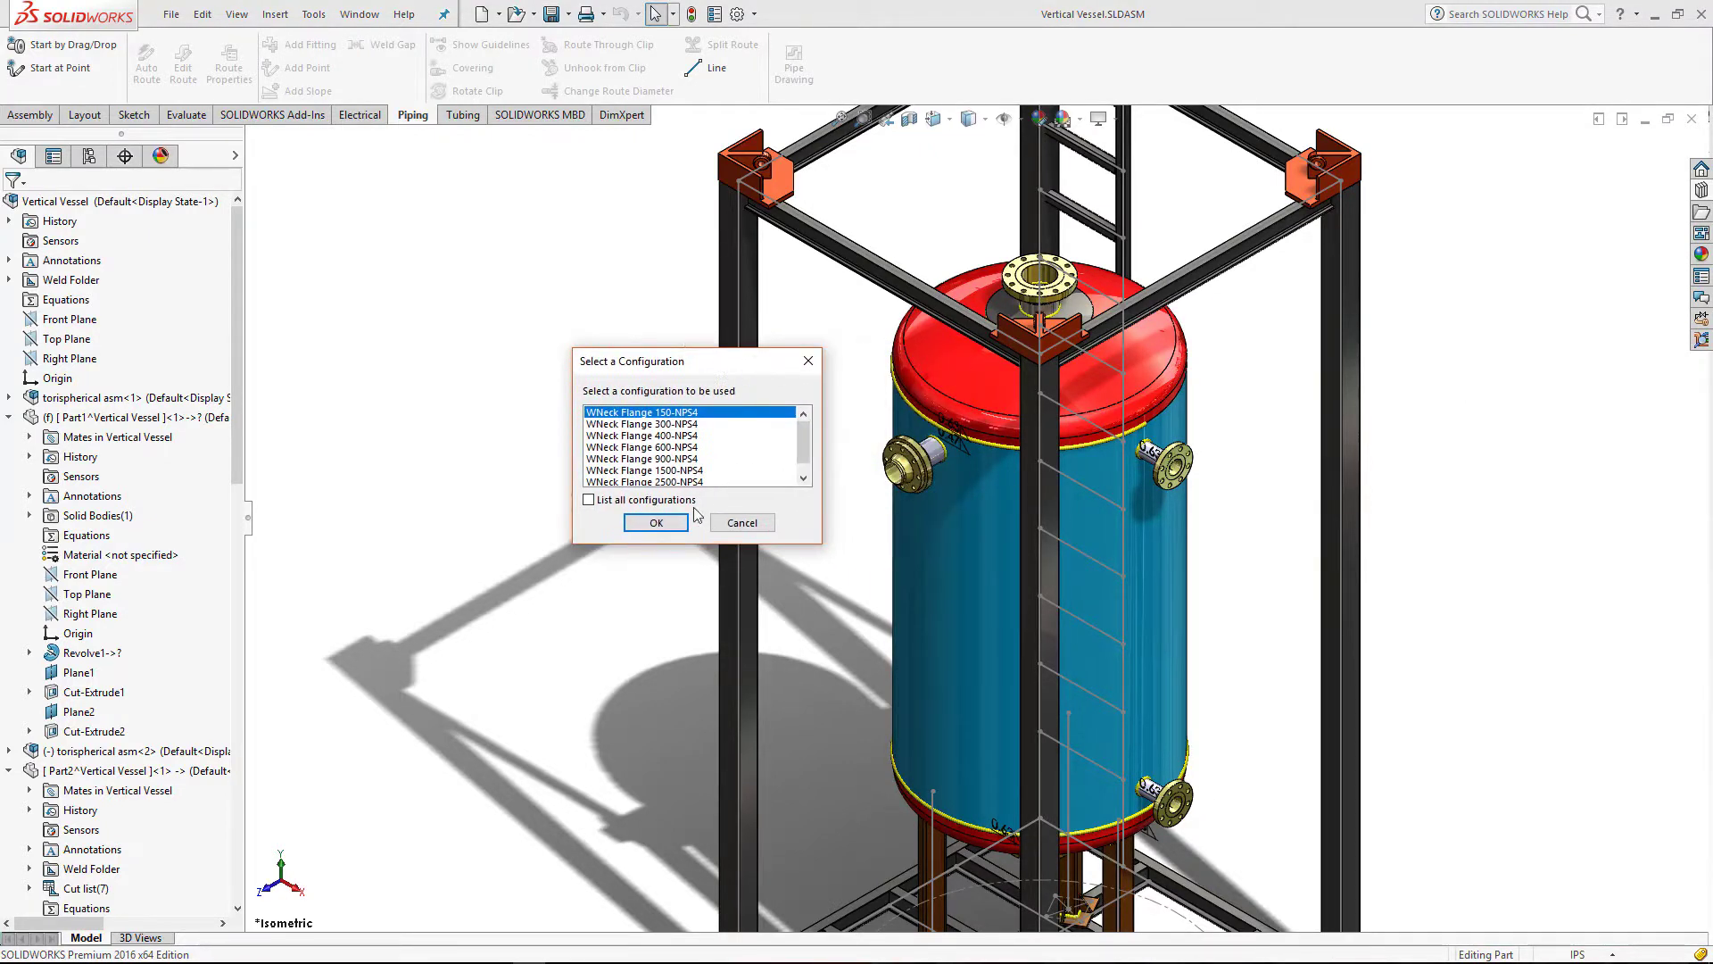
key(Down)
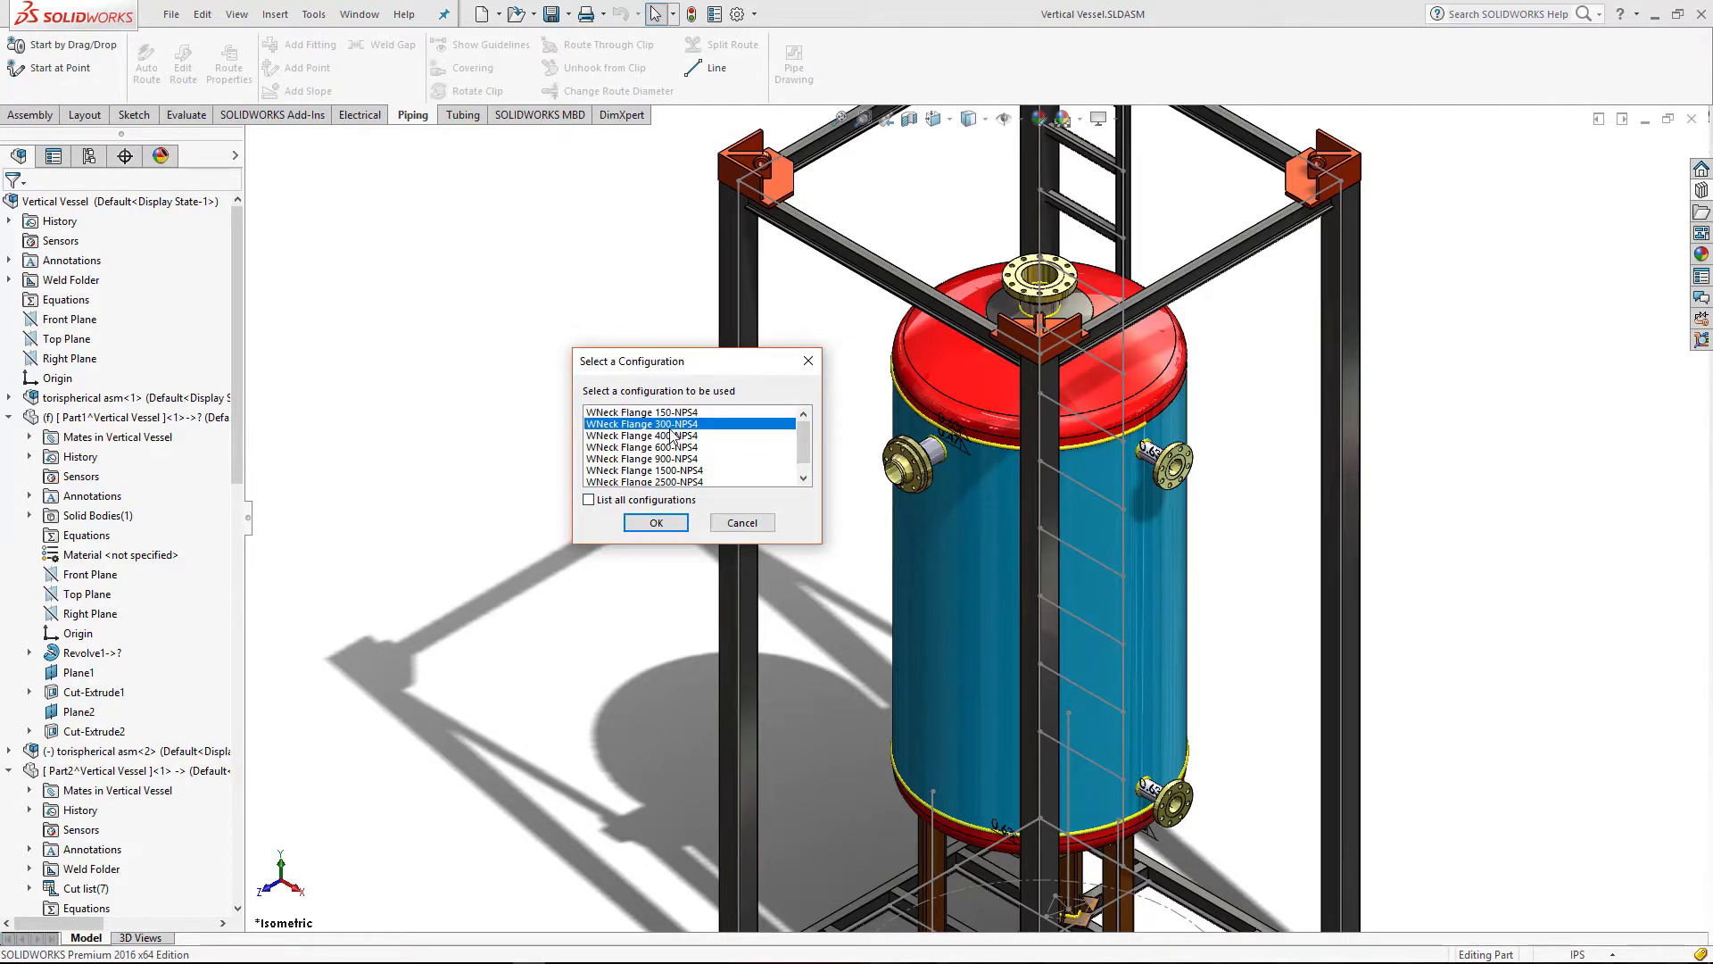
click(657, 523)
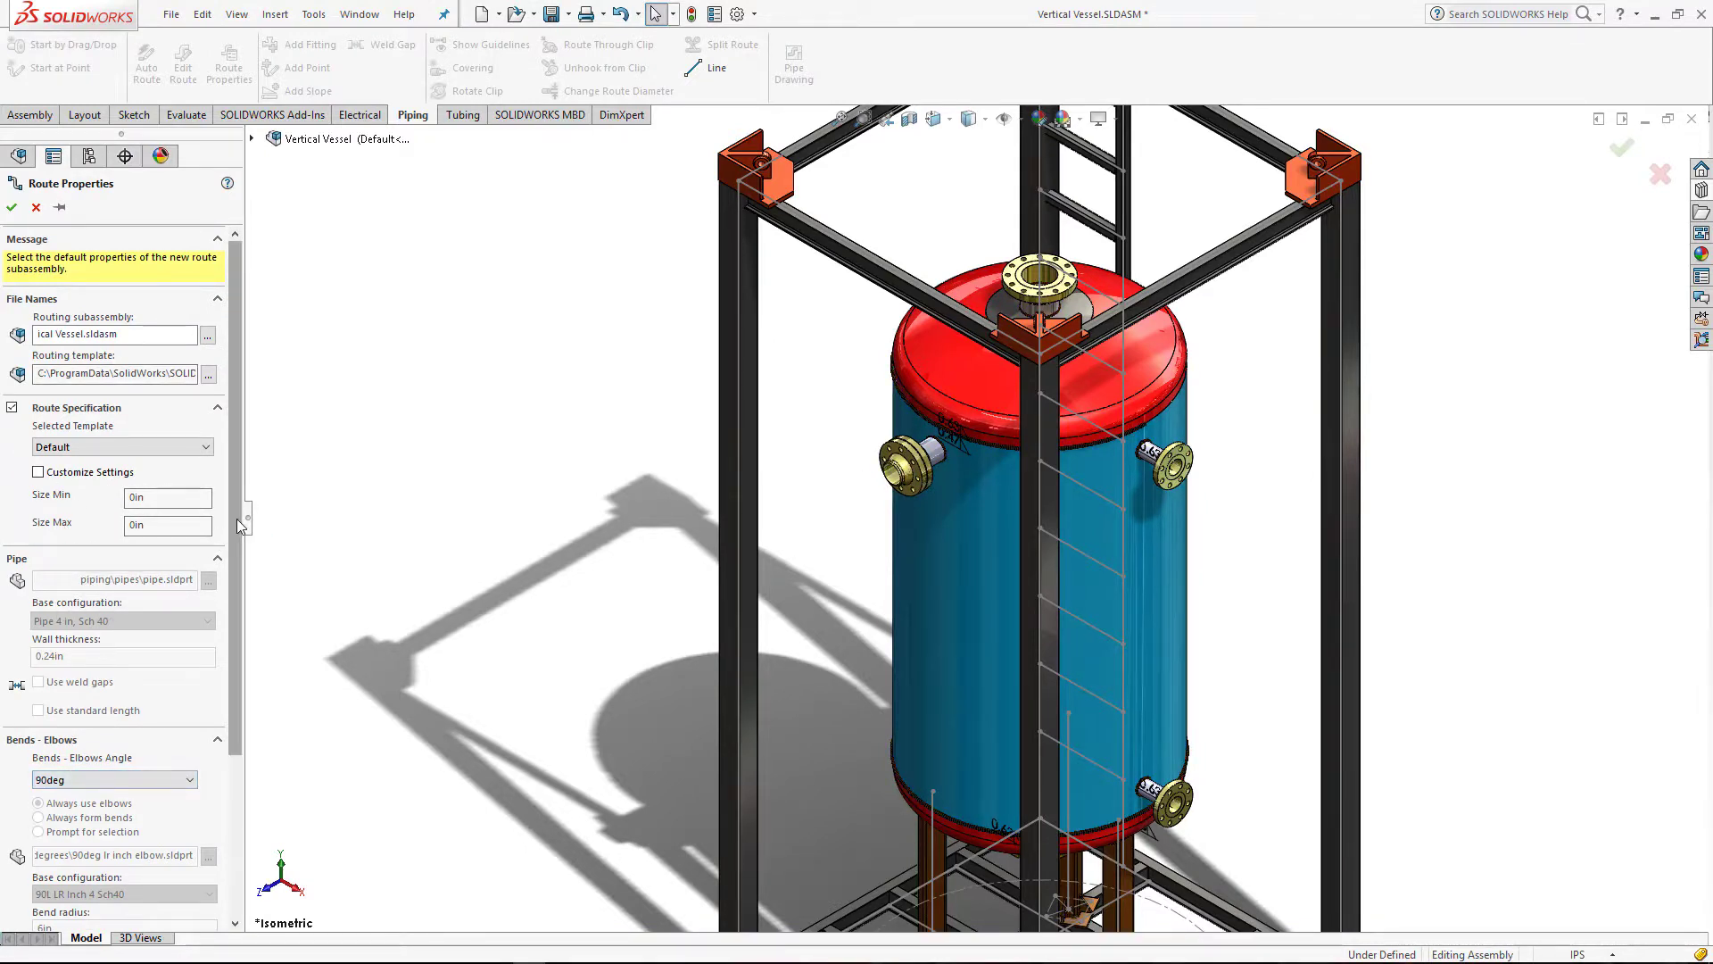
Step: Accept the default route properties for the new pipe route
scroll(125, 535, down, 2)
scroll(125, 447, down, 1)
scroll(53, 312, up, 3)
click(10, 207)
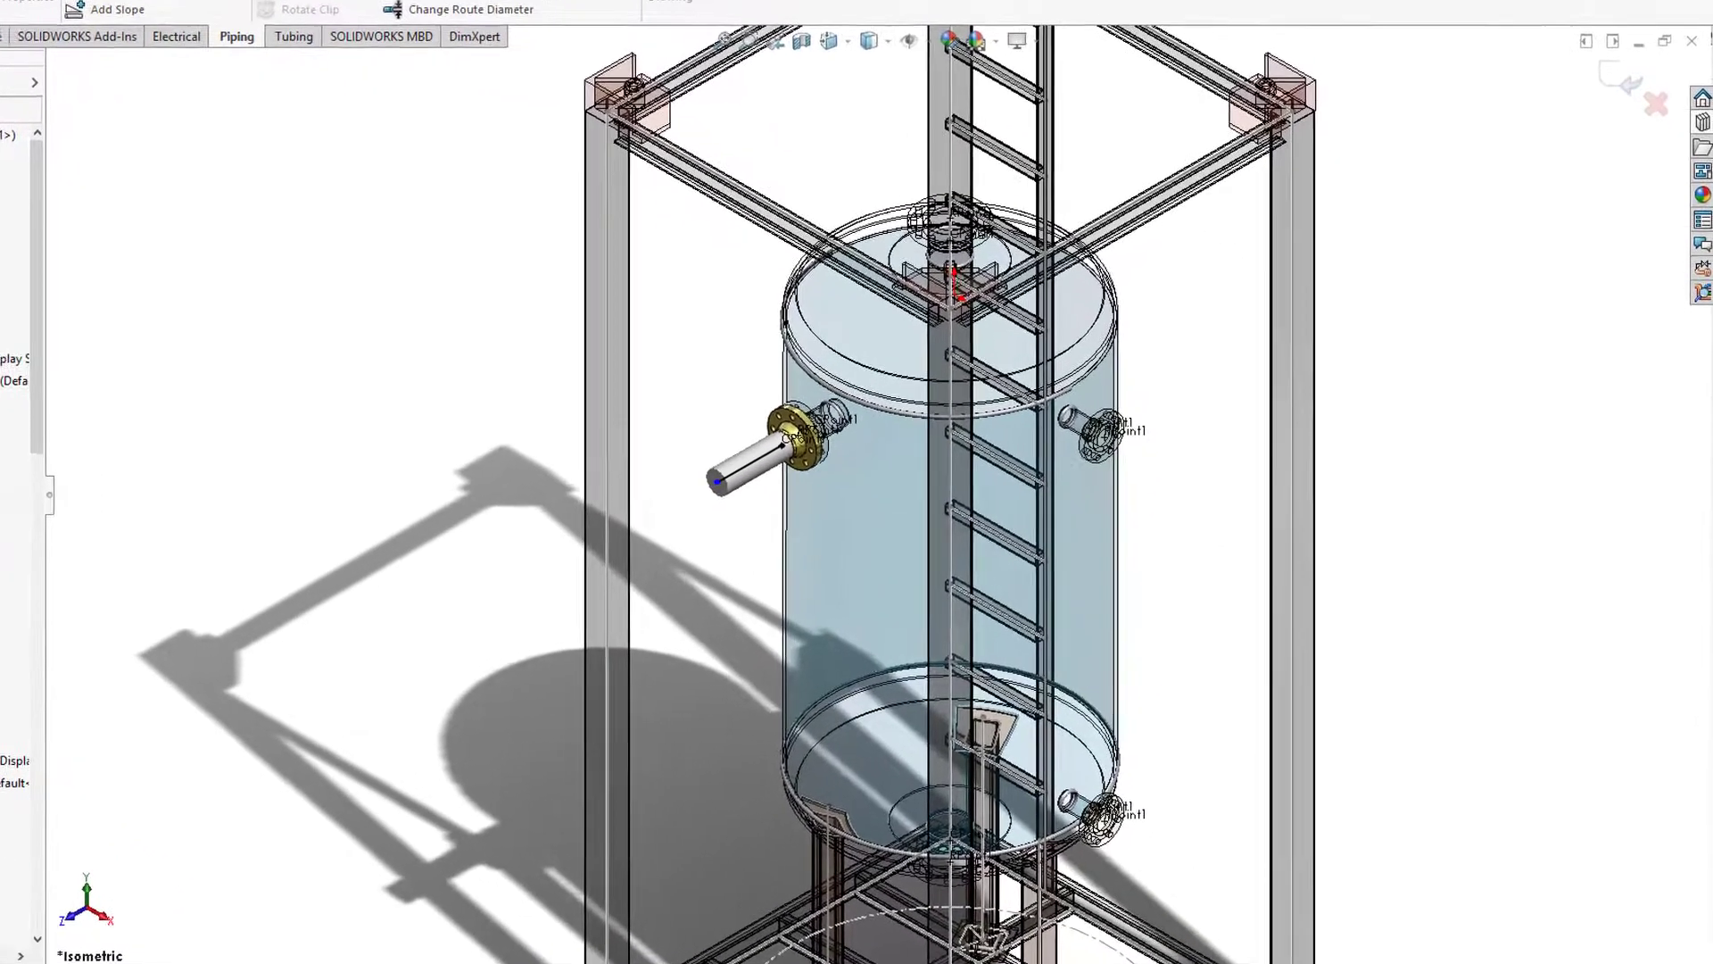
Step: Fit the model, switch to the Right view and zoom in on the flange stub
key(f)
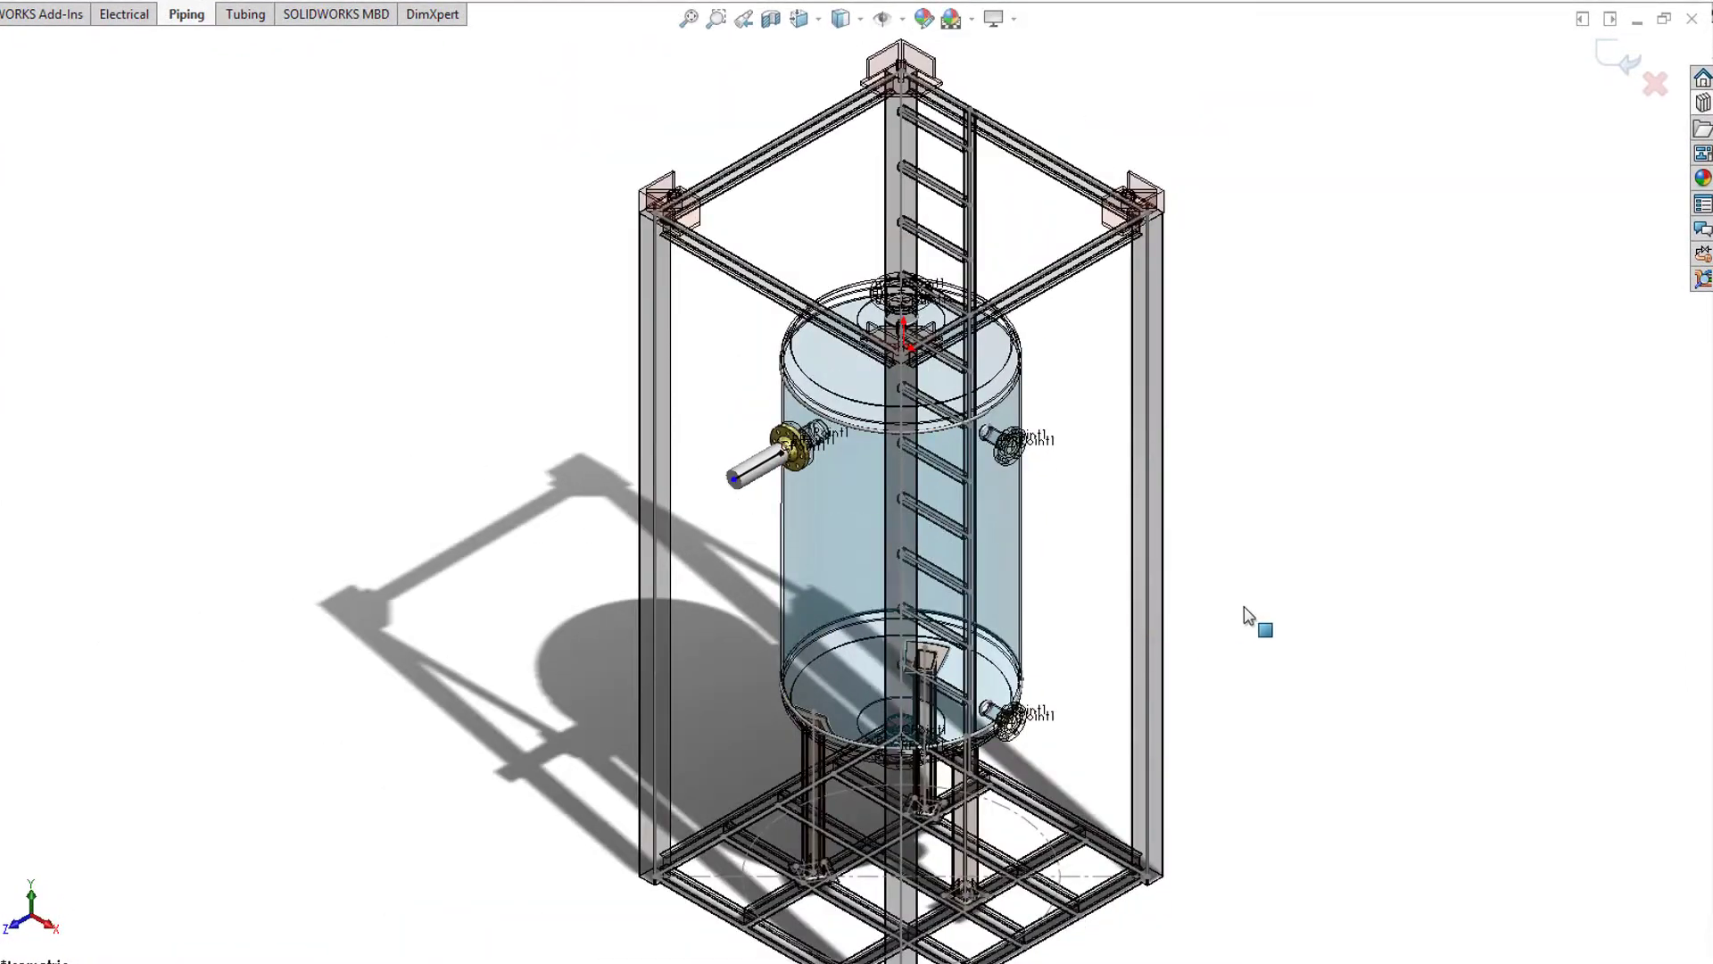
key(ctrl+3)
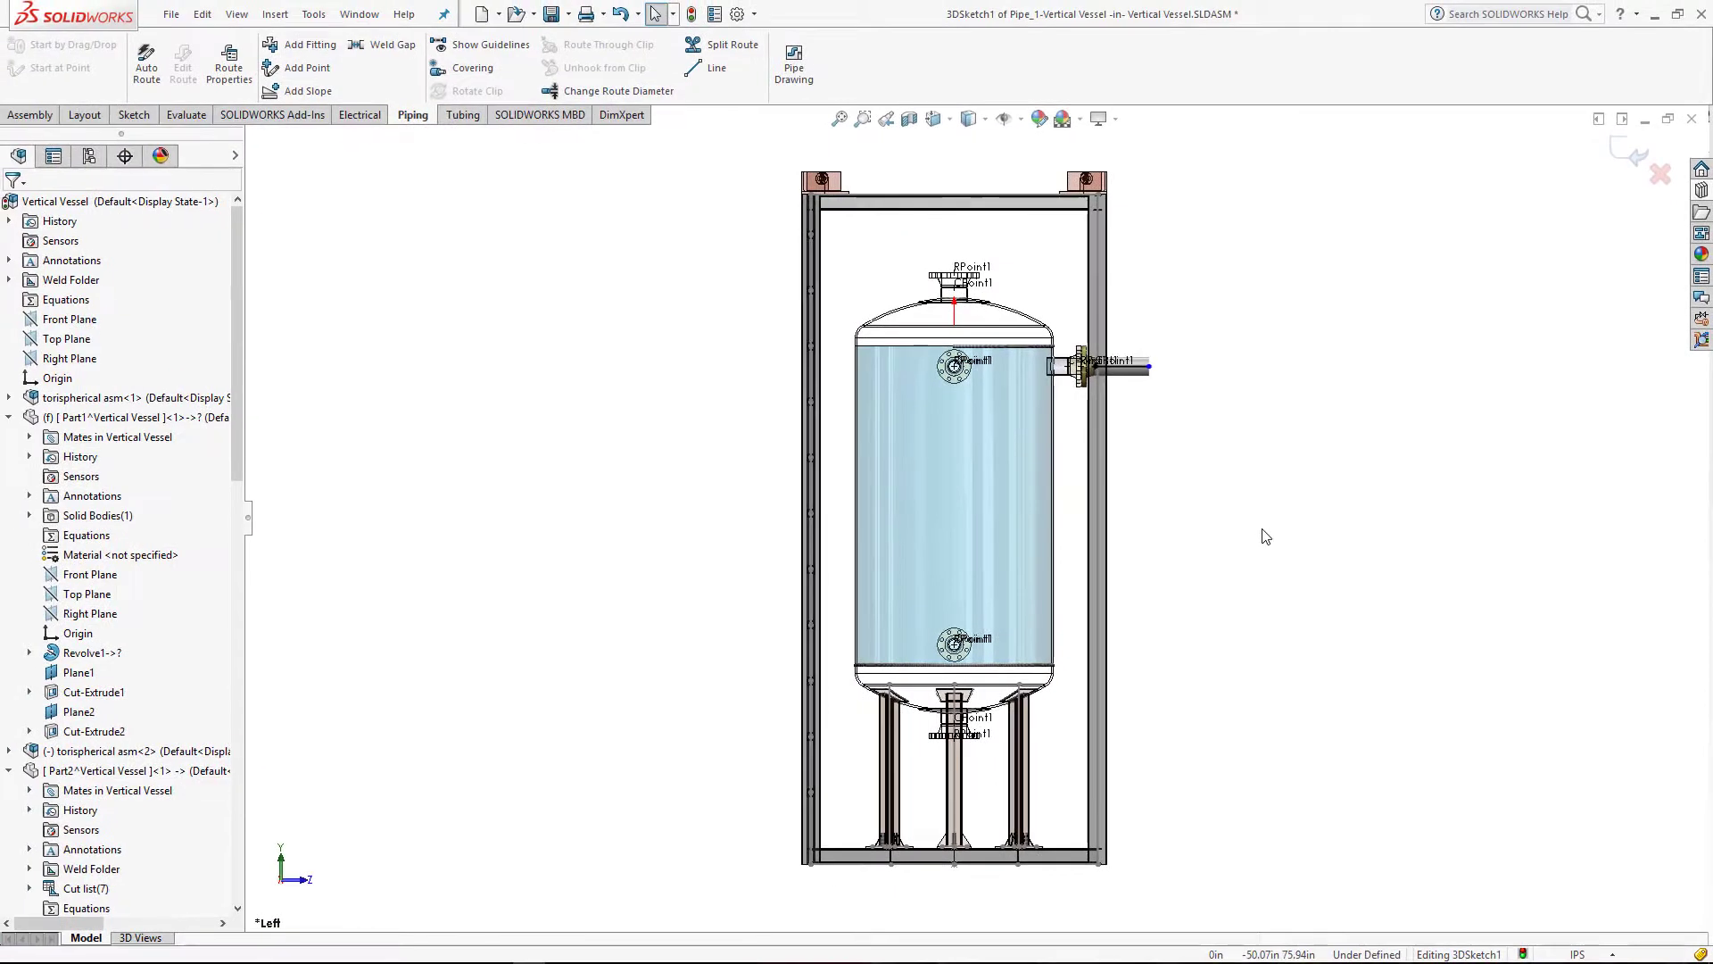
key(ctrl+4)
scroll(934, 419, down, 1)
scroll(933, 420, down, 1)
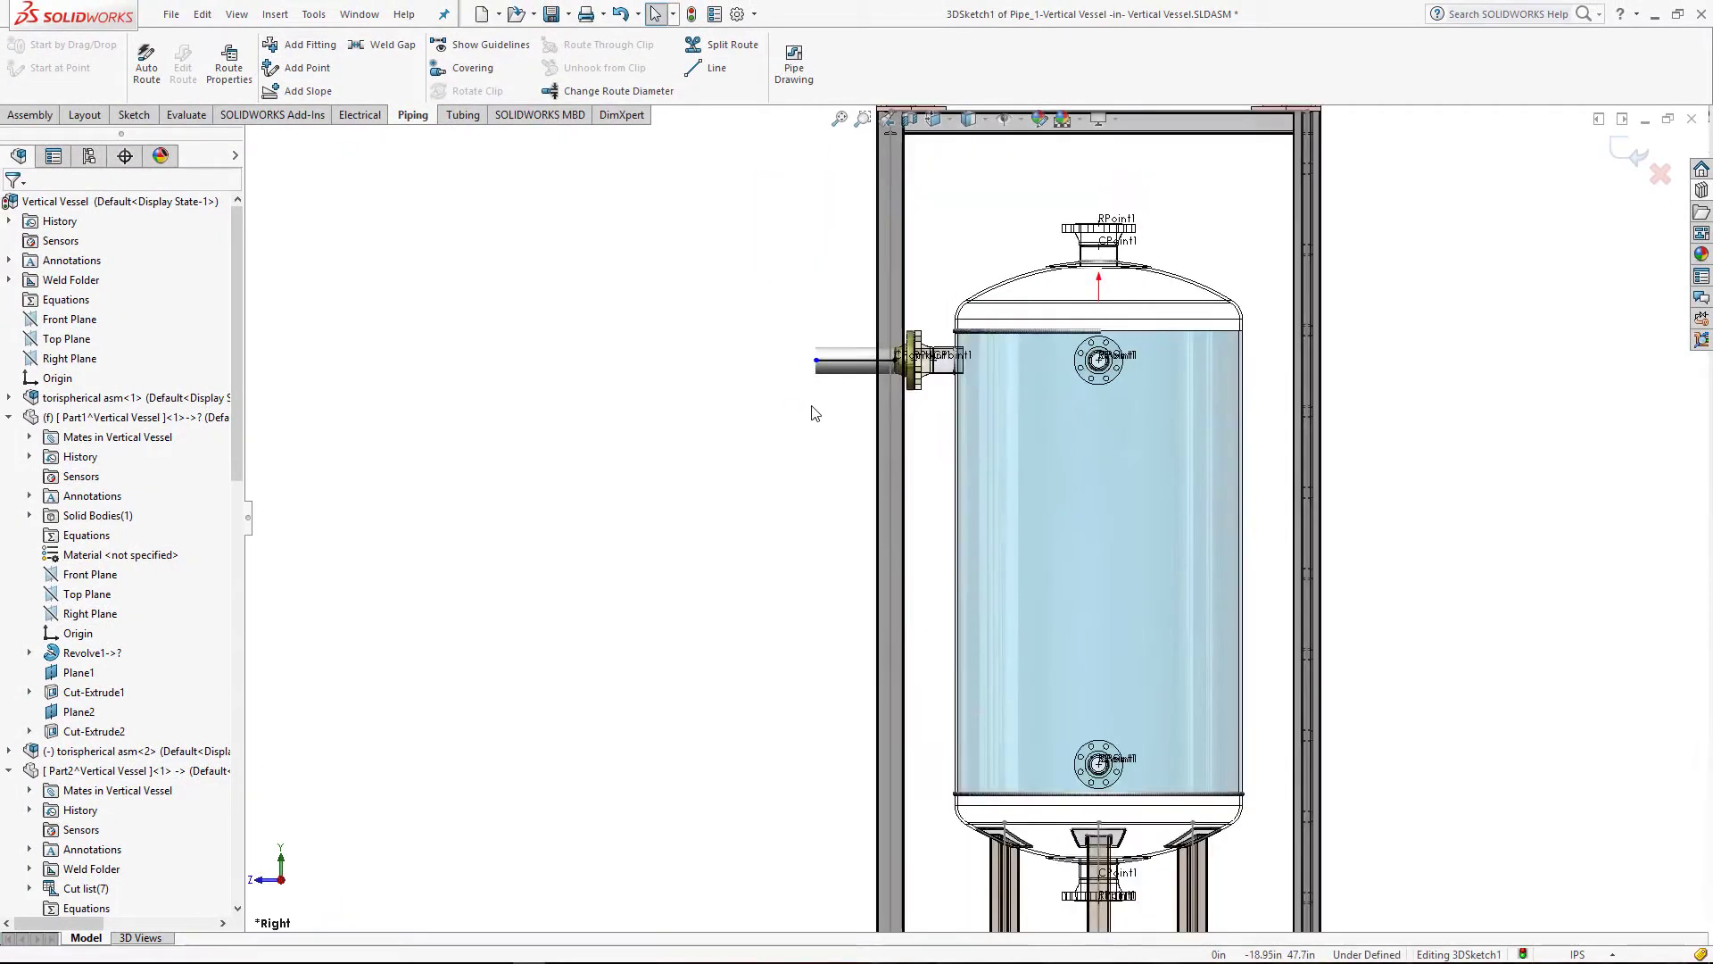
scroll(933, 421, down, 1)
scroll(932, 423, down, 1)
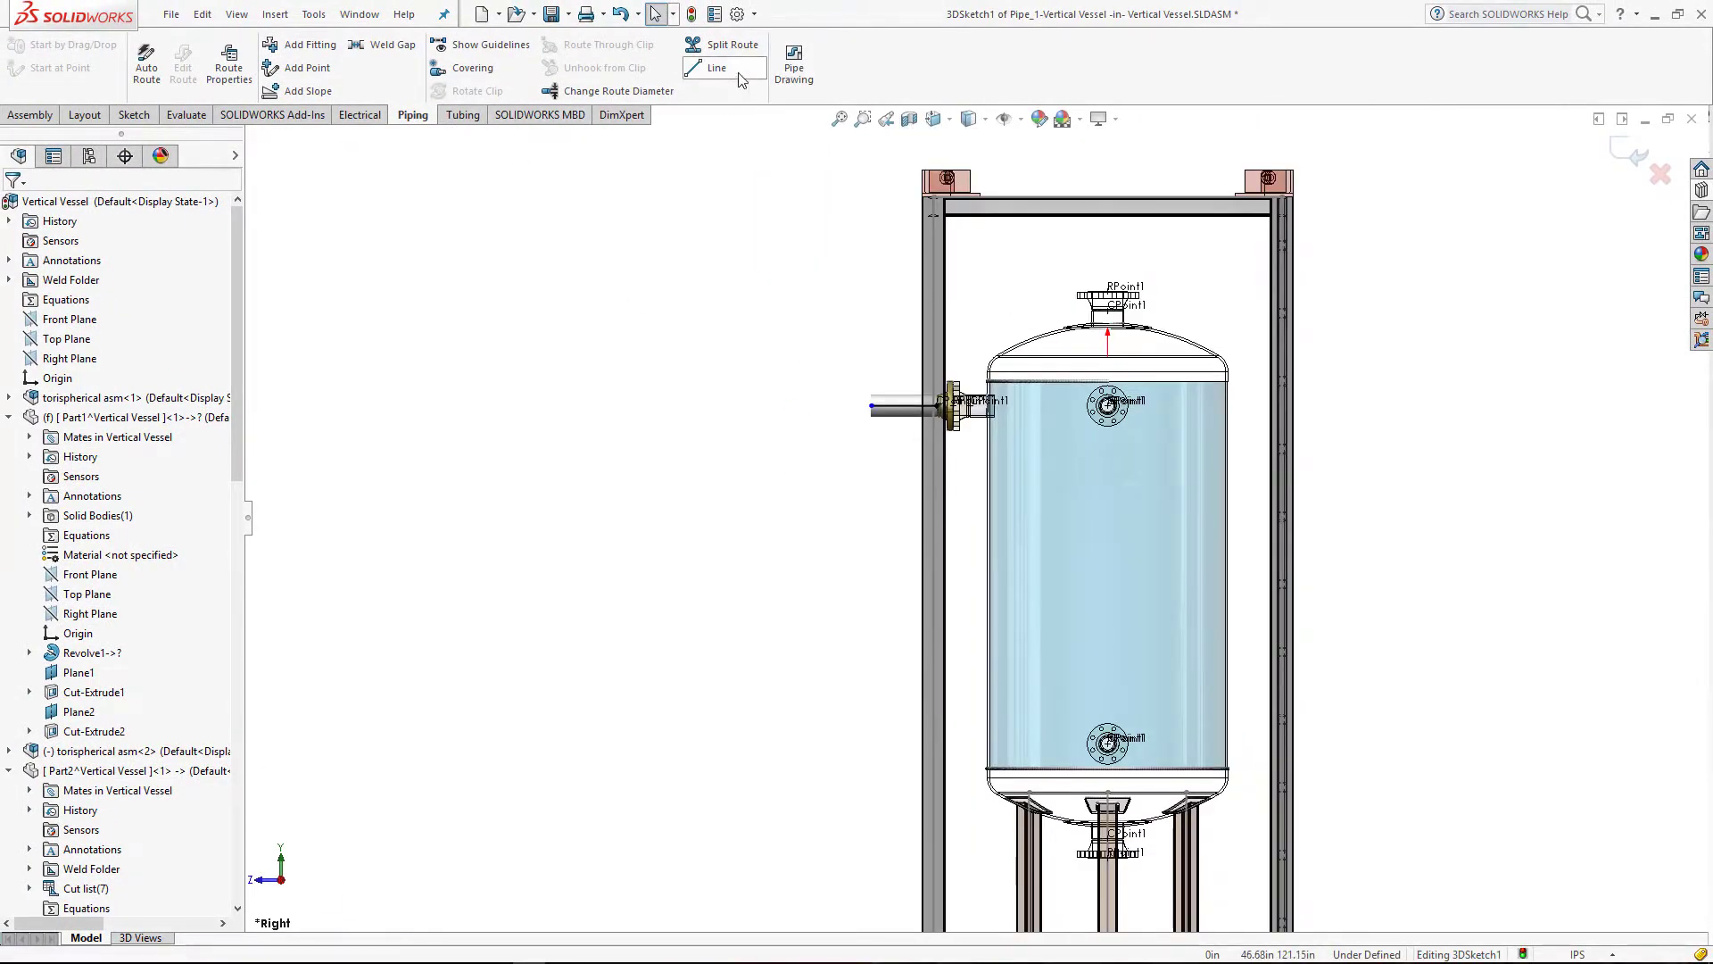
Step: Sketch a route line from the flange stub down to near the frame base, adding an elbow
click(717, 68)
click(872, 407)
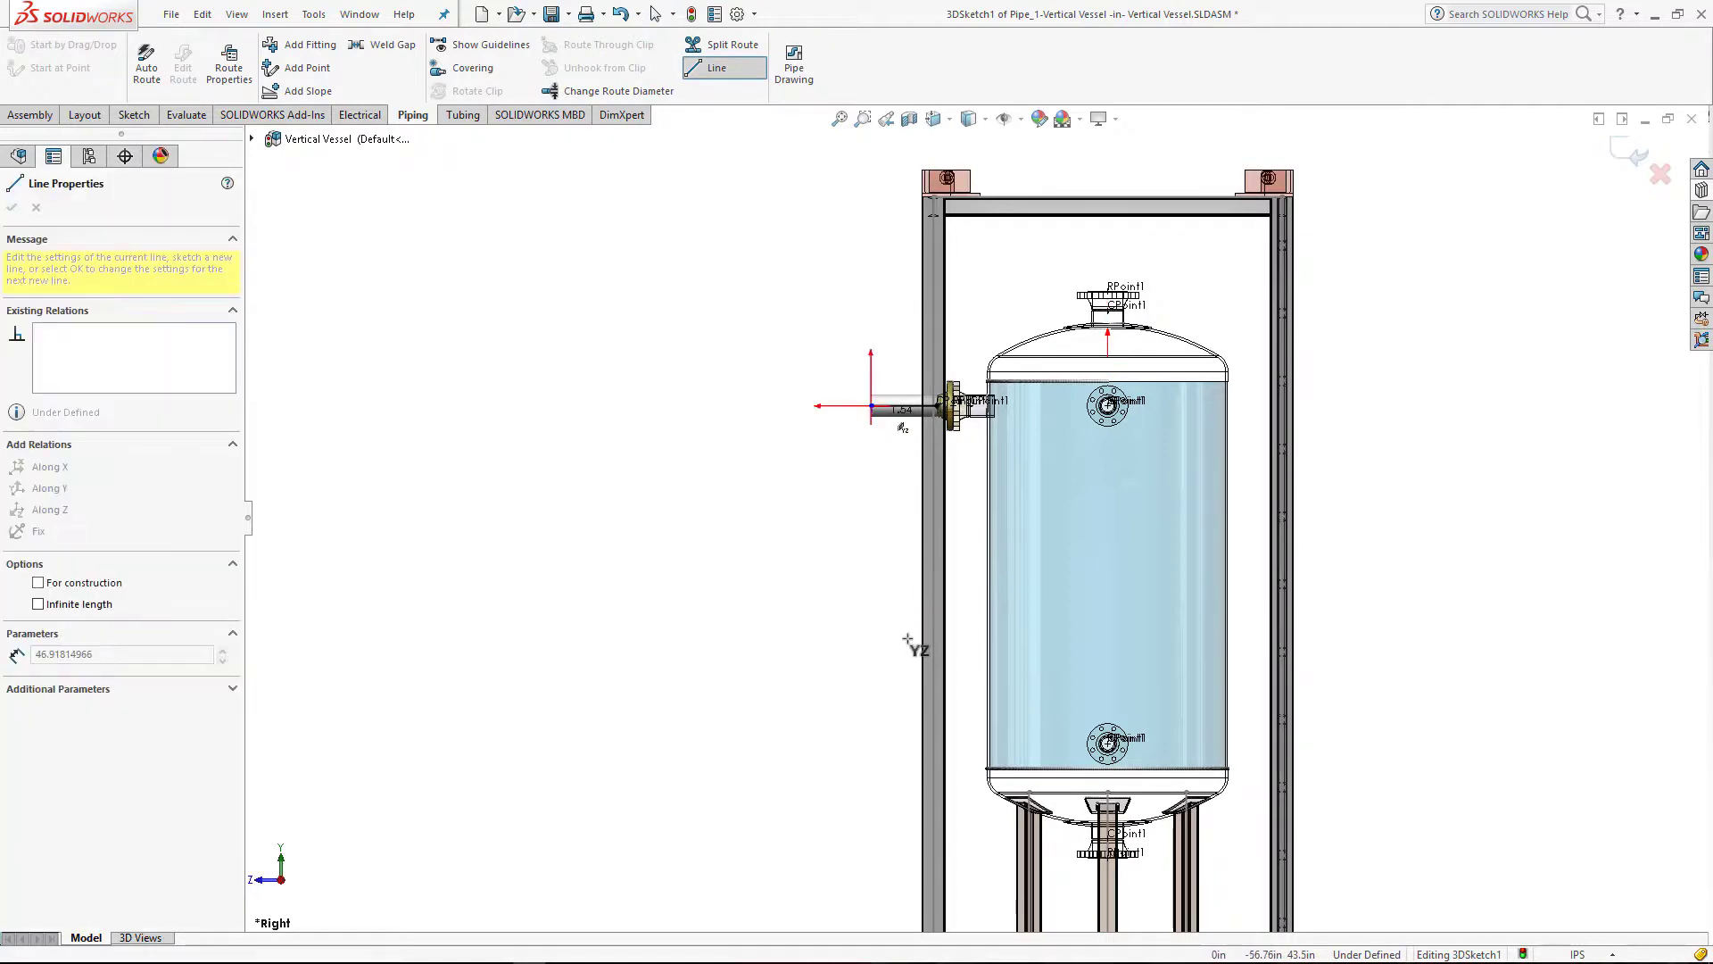
scroll(927, 580, up, 3)
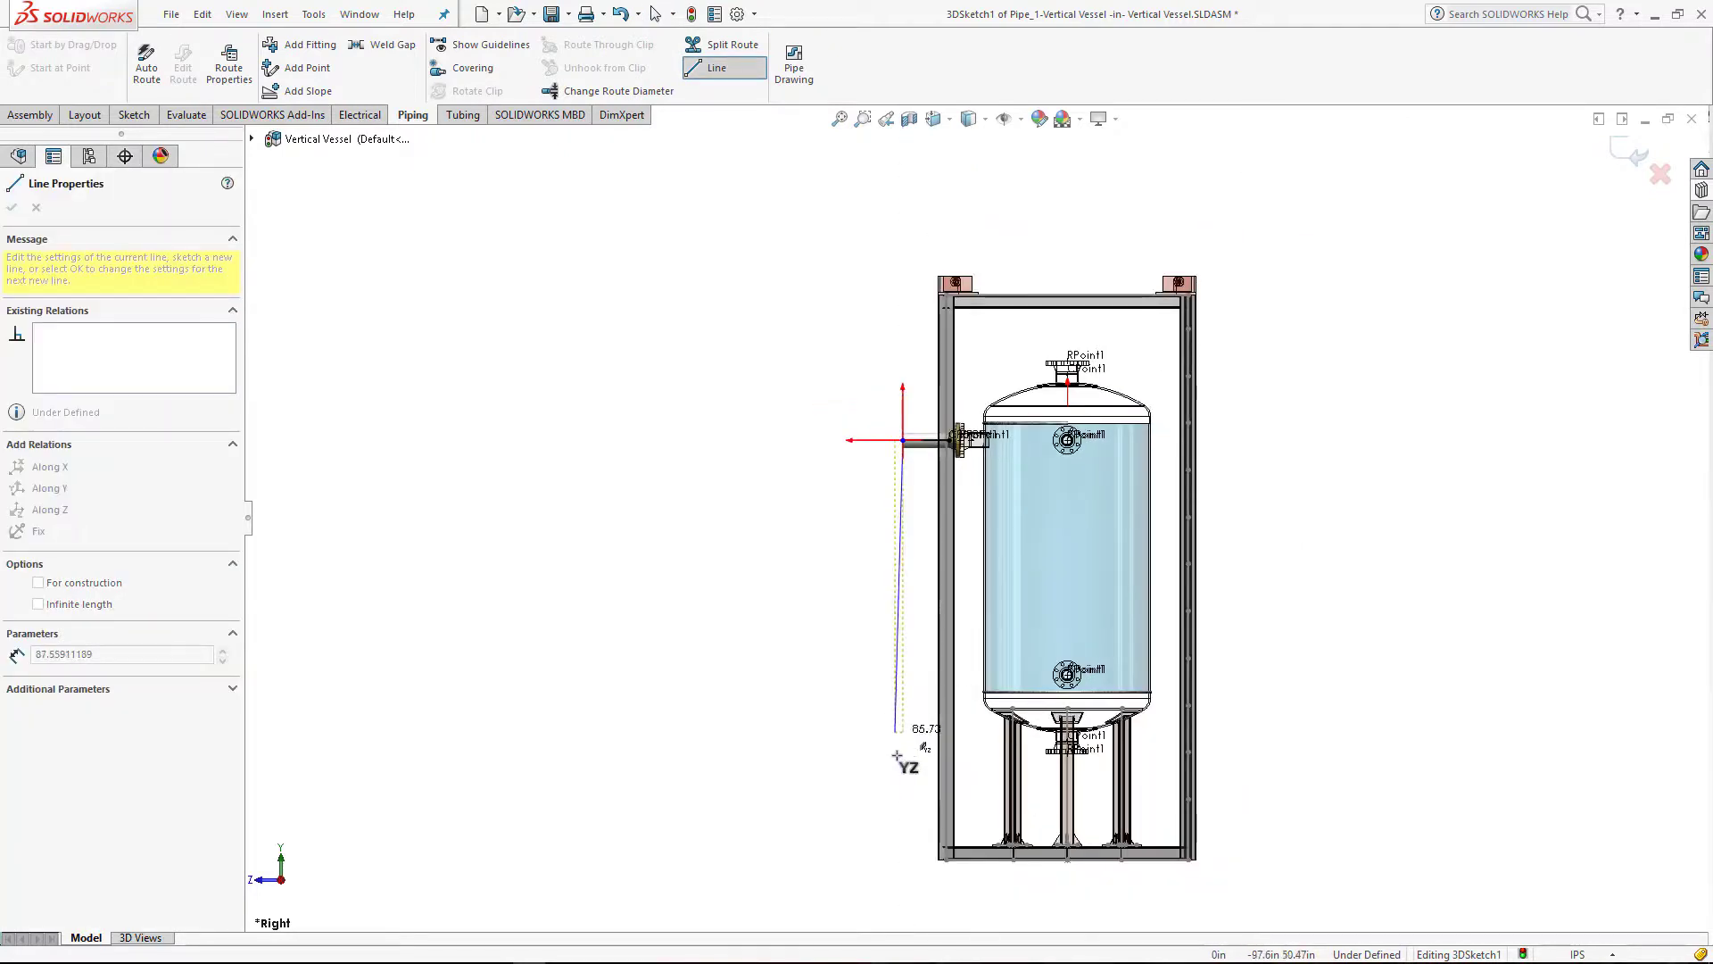
click(904, 828)
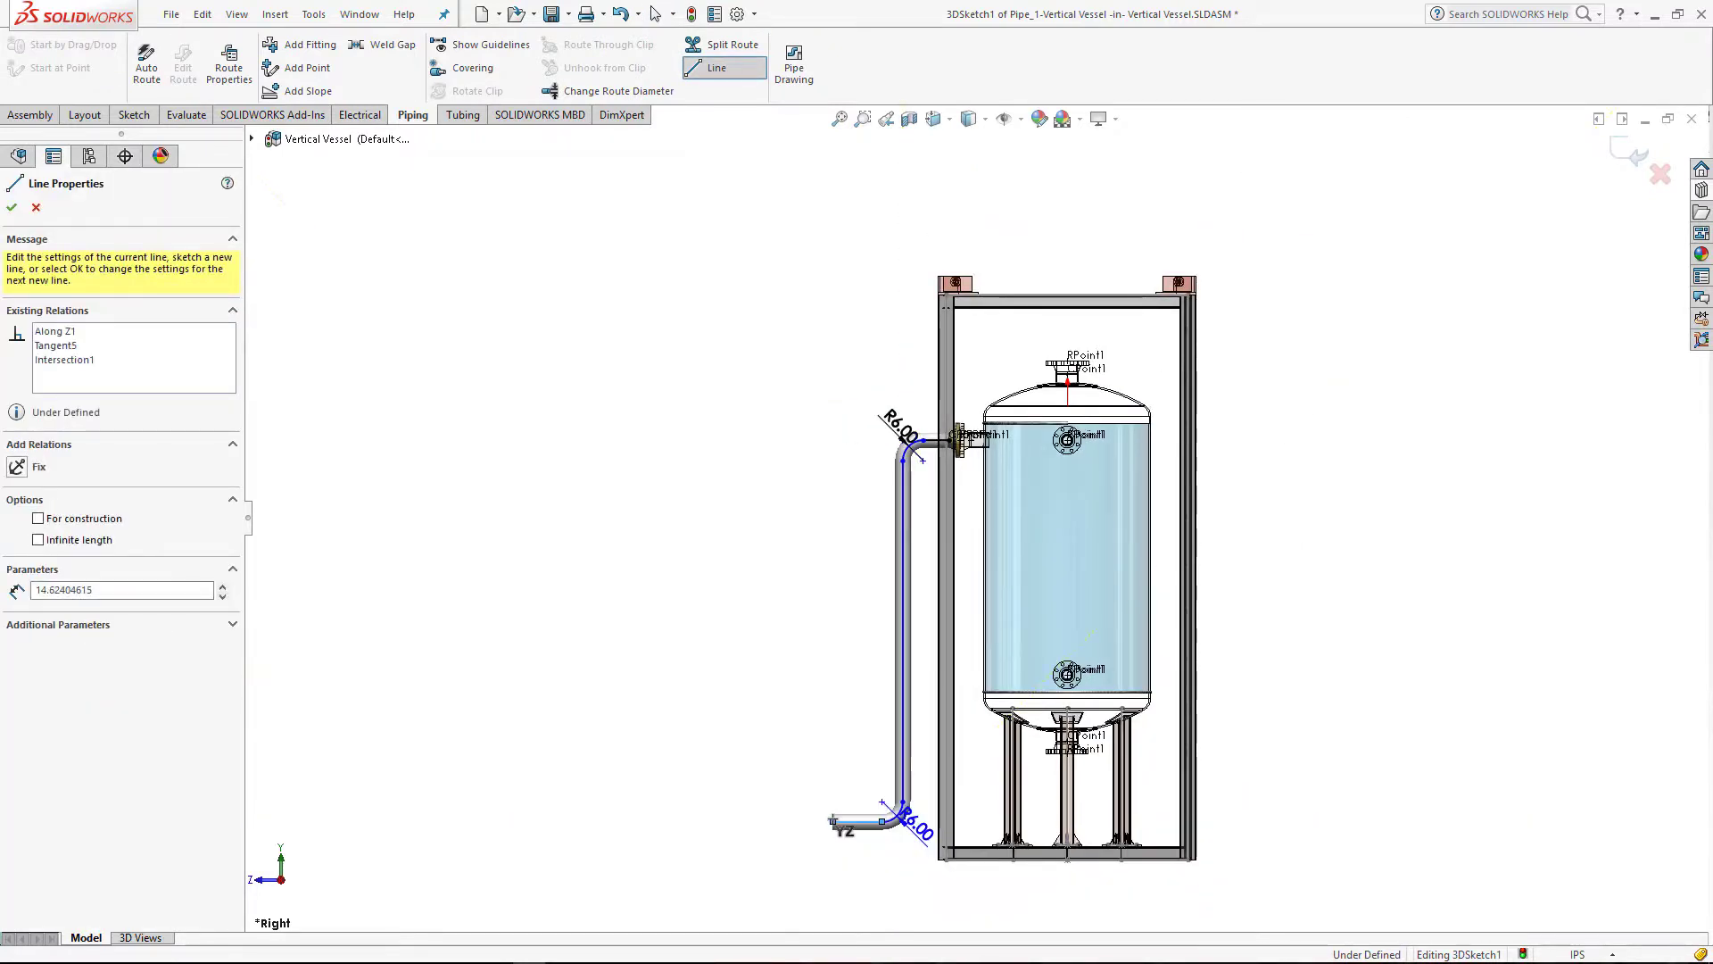
key(Escape)
scroll(926, 466, down, 3)
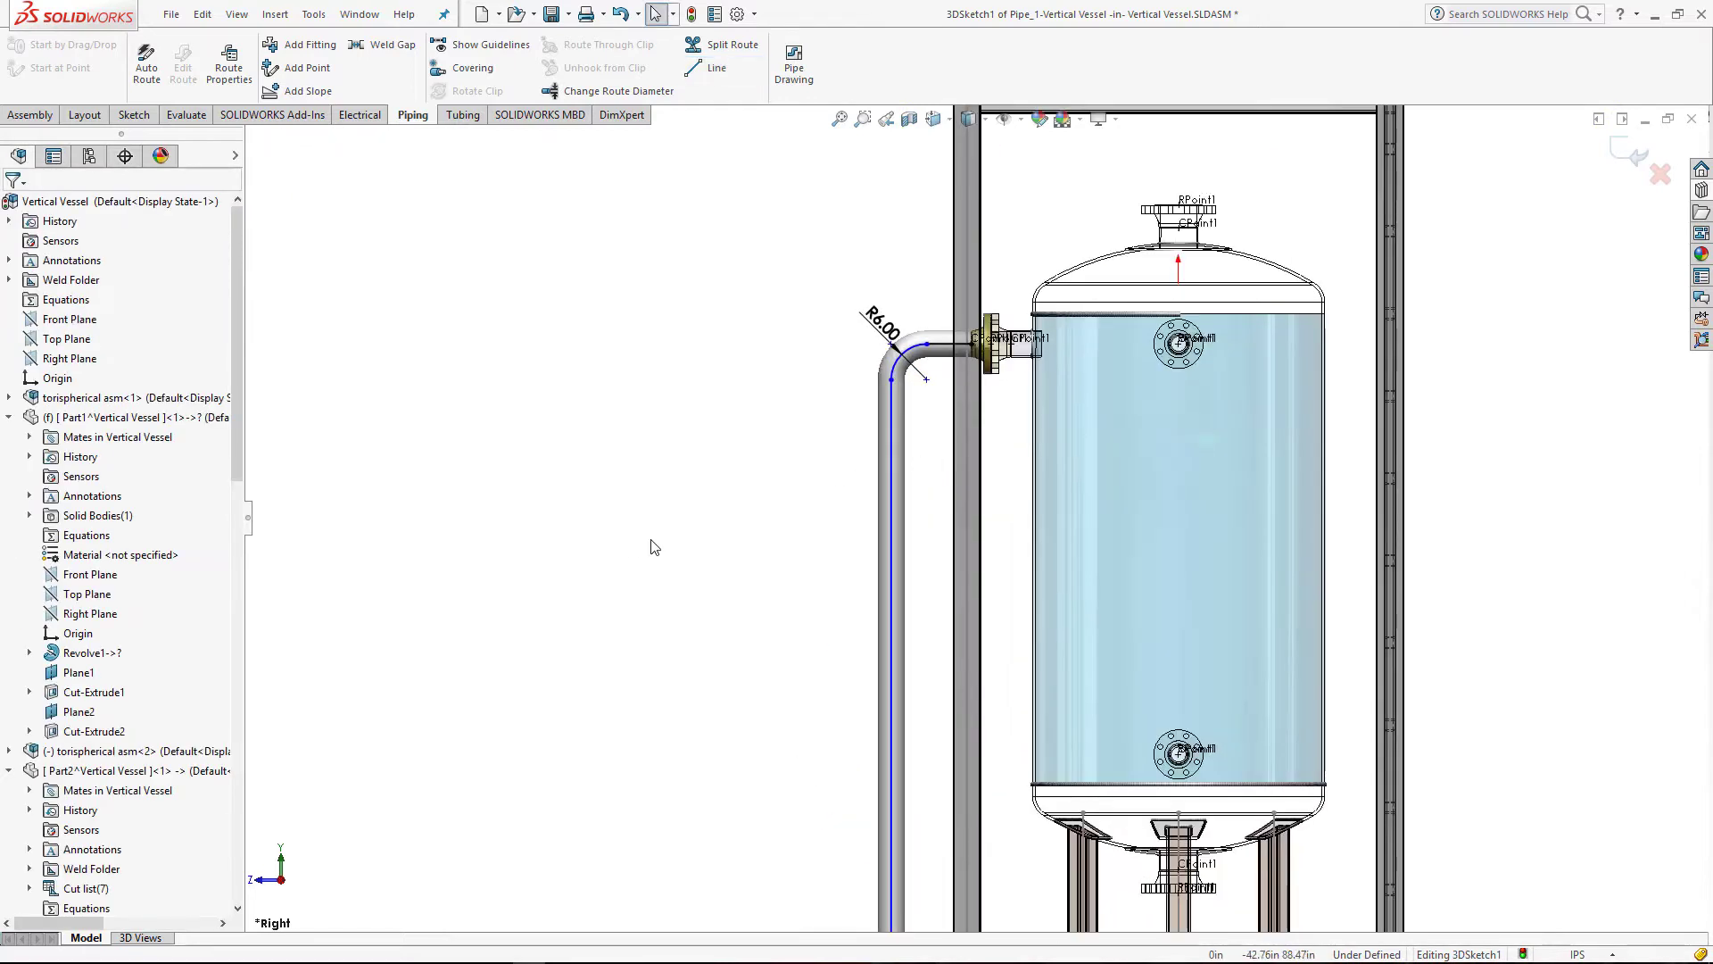
Step: Switch the document units to MMGS
click(938, 314)
key(Escape)
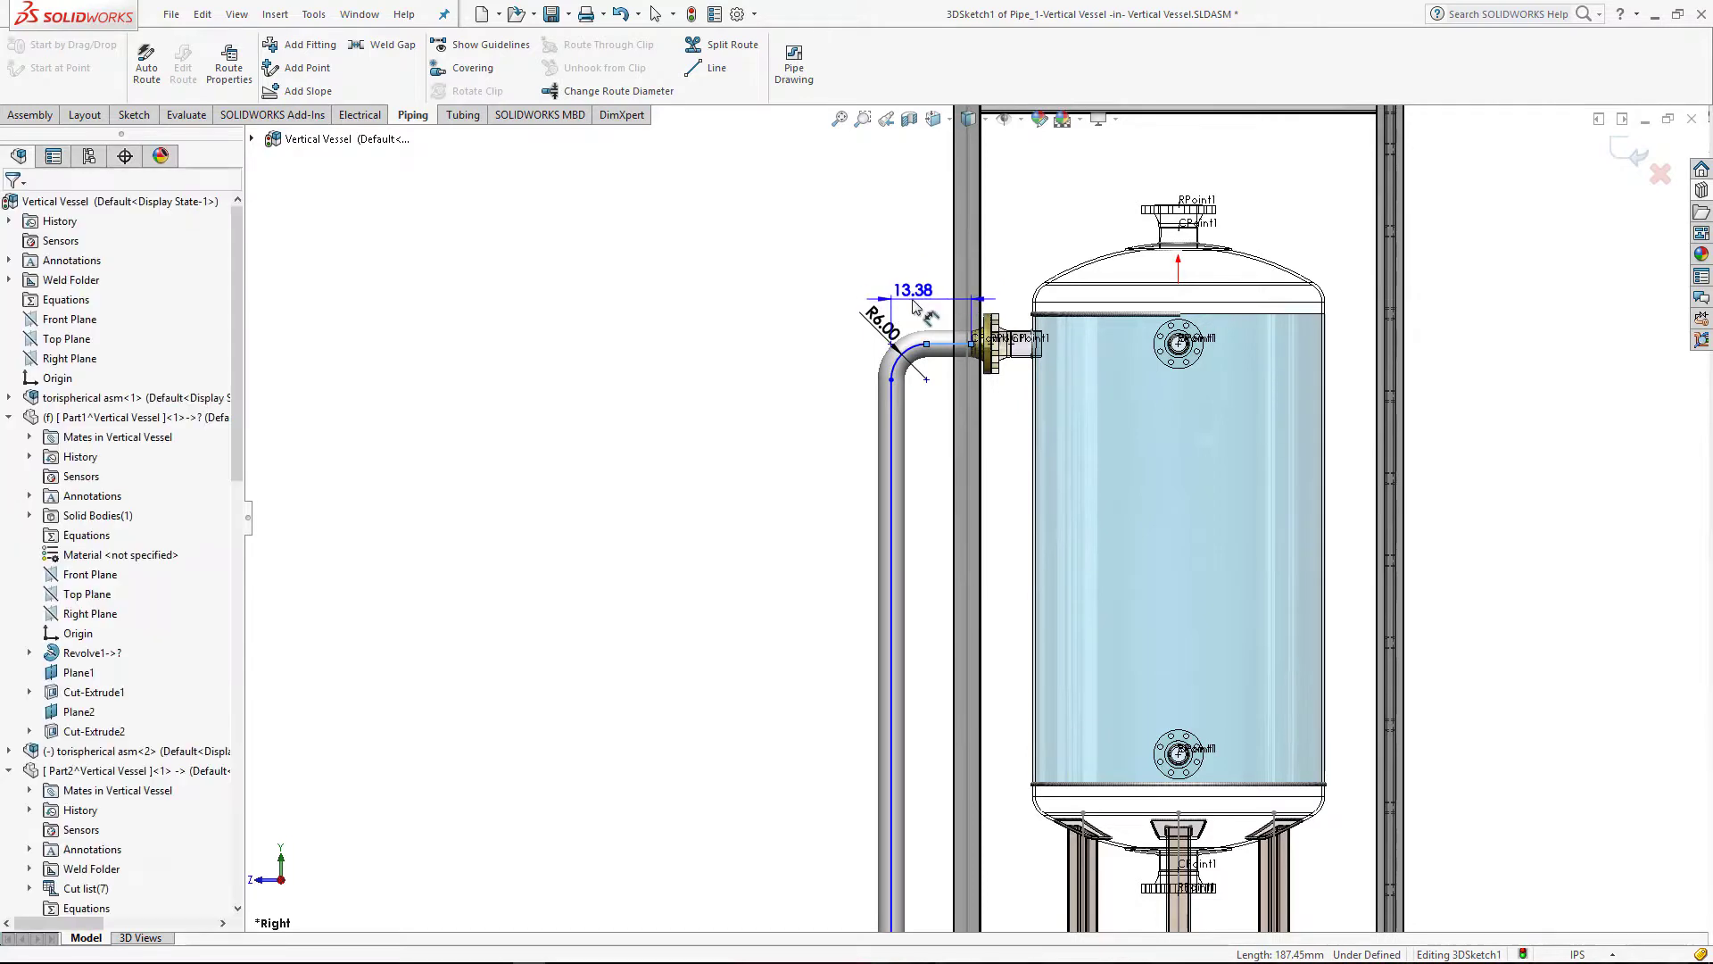
click(1615, 950)
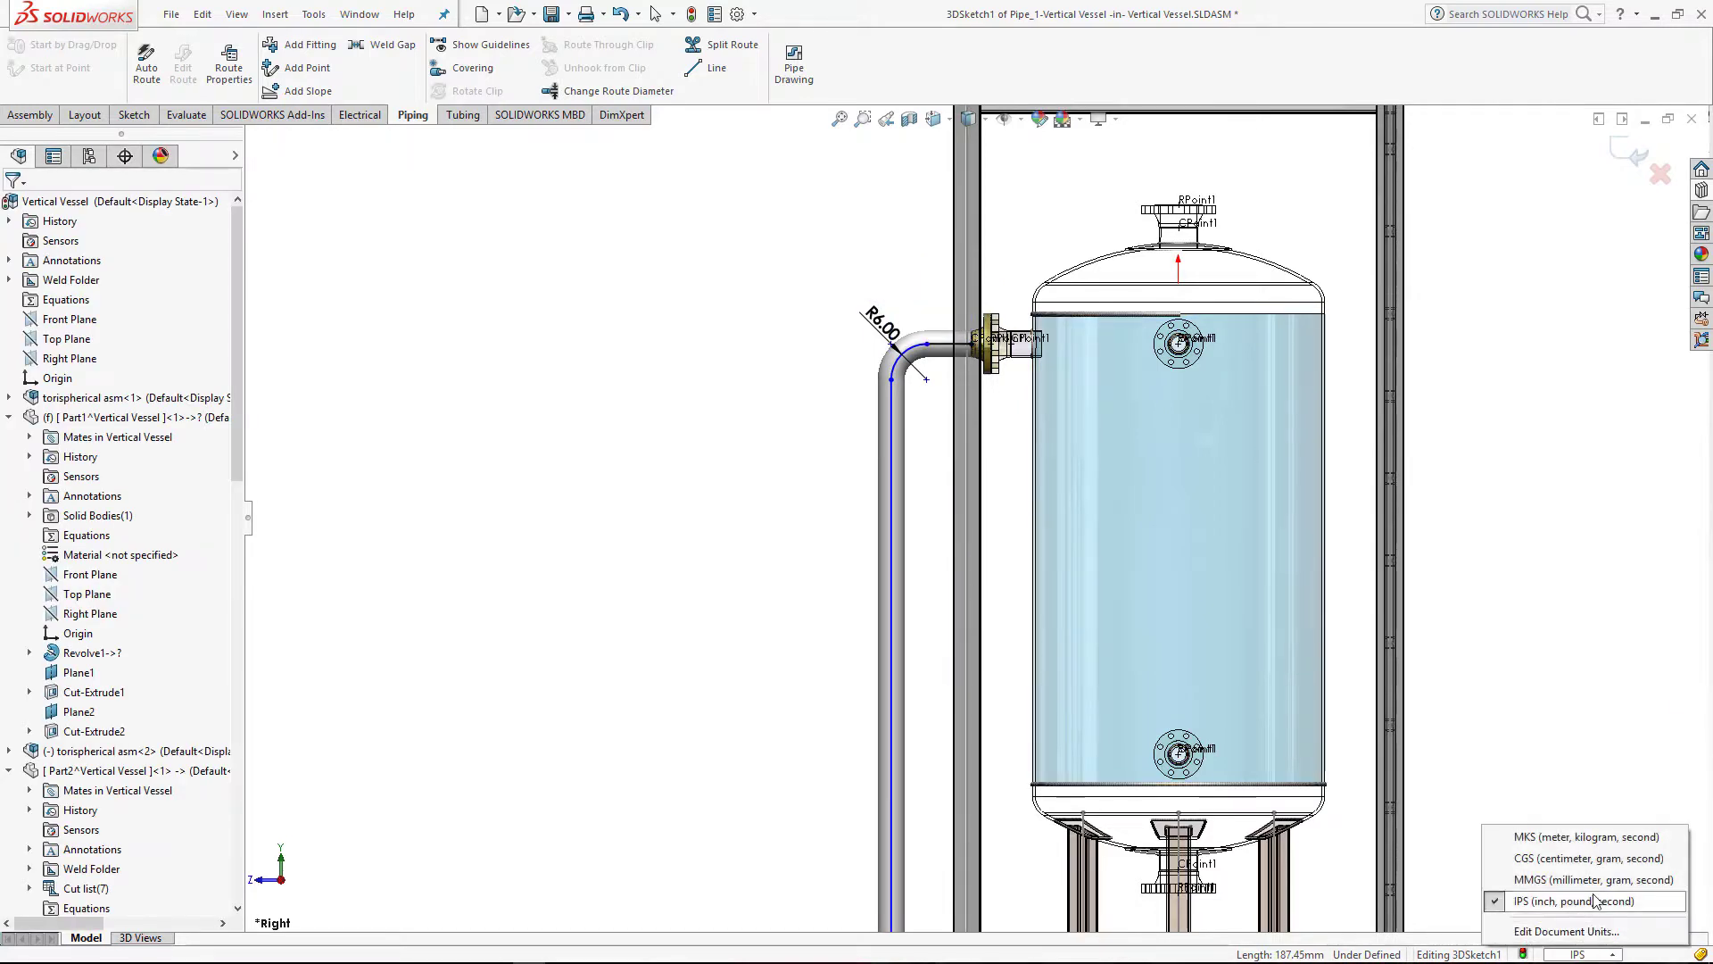
click(1570, 876)
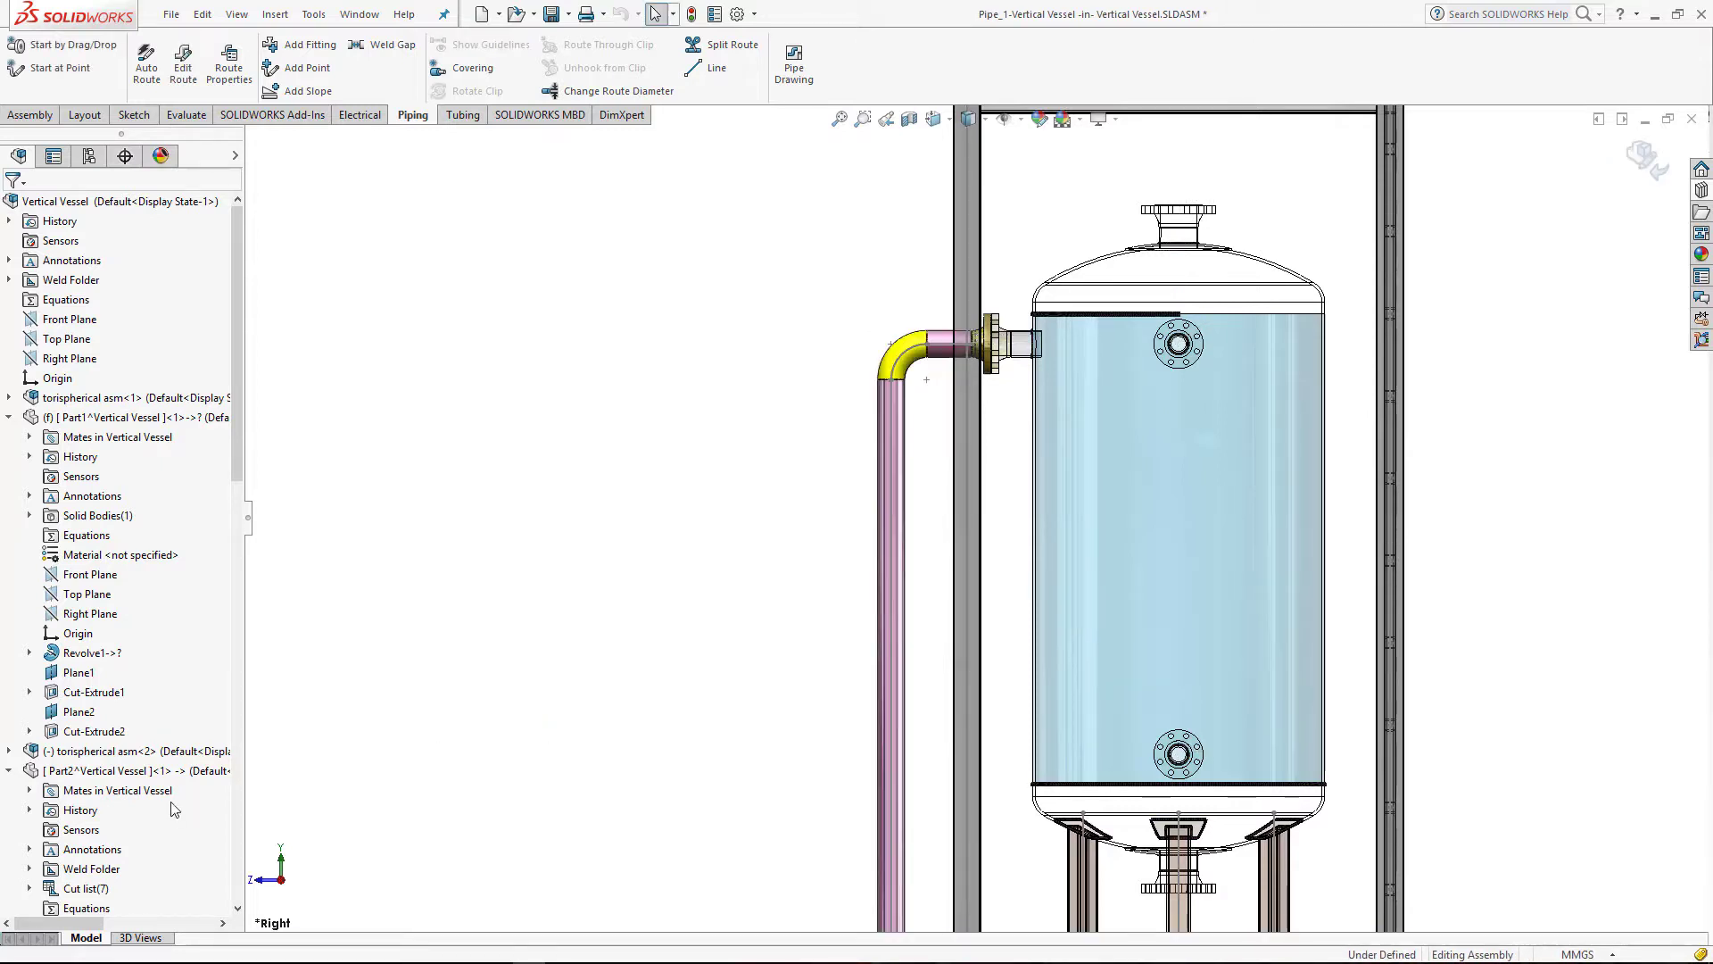
Step: Reopen the Pipe_1 route sketch for editing with Edit Route
scroll(173, 809, down, 5)
scroll(173, 810, down, 10)
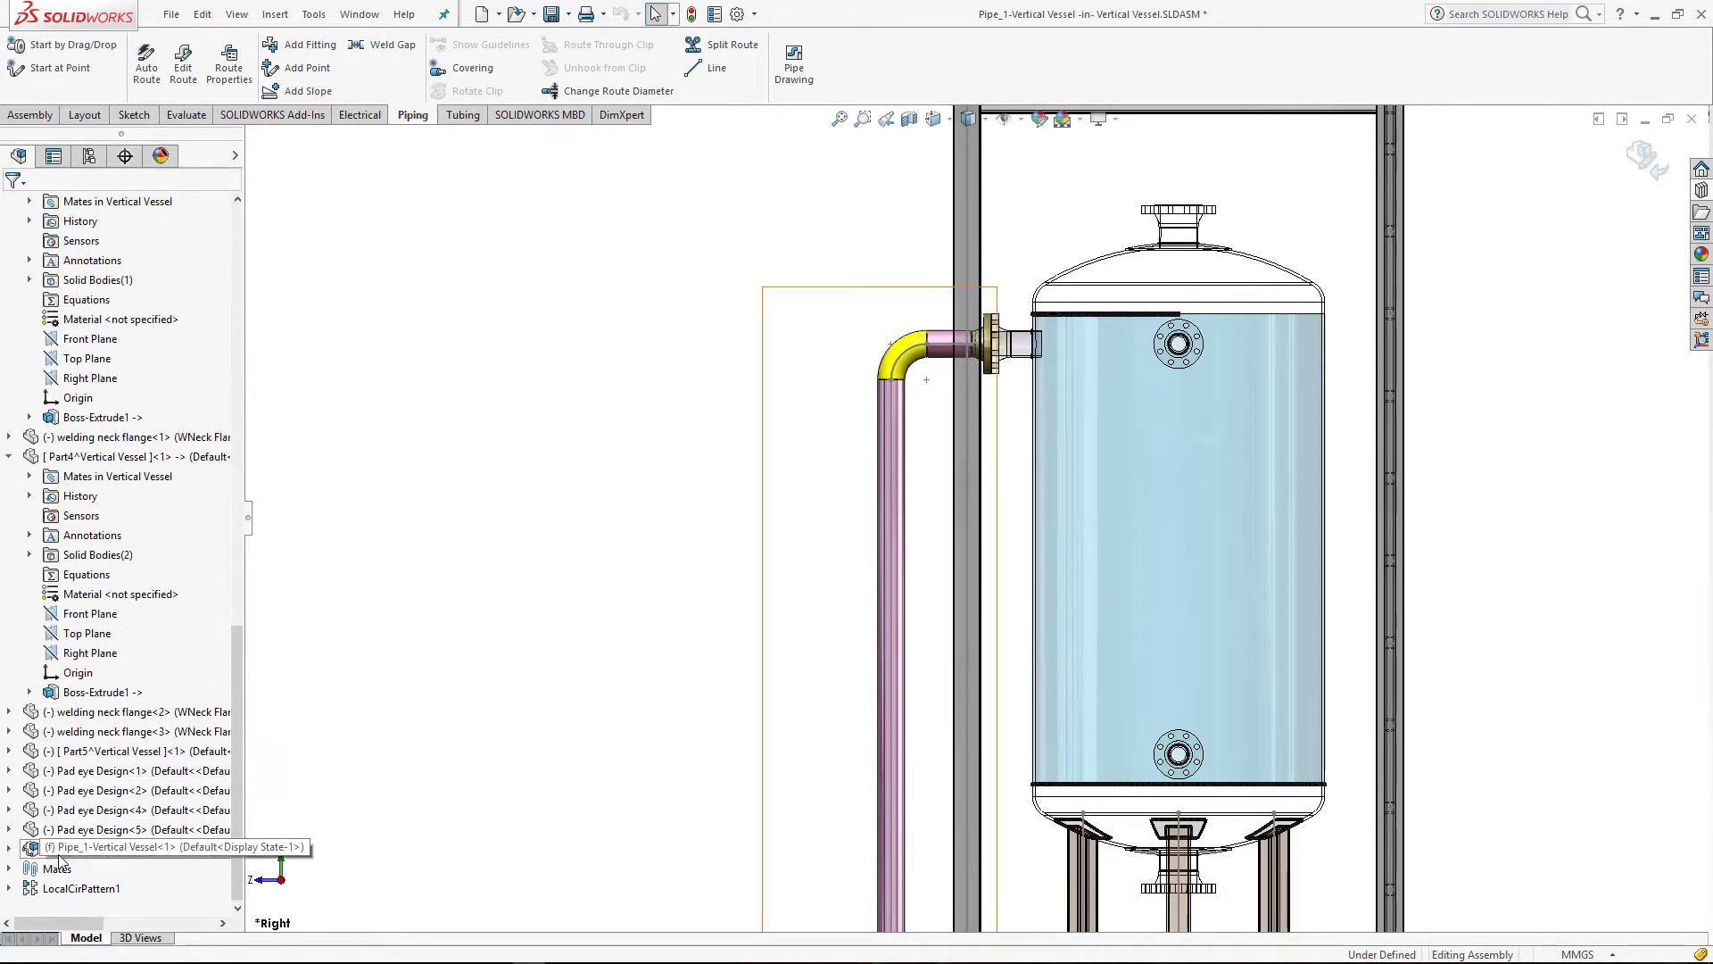
right_click(59, 852)
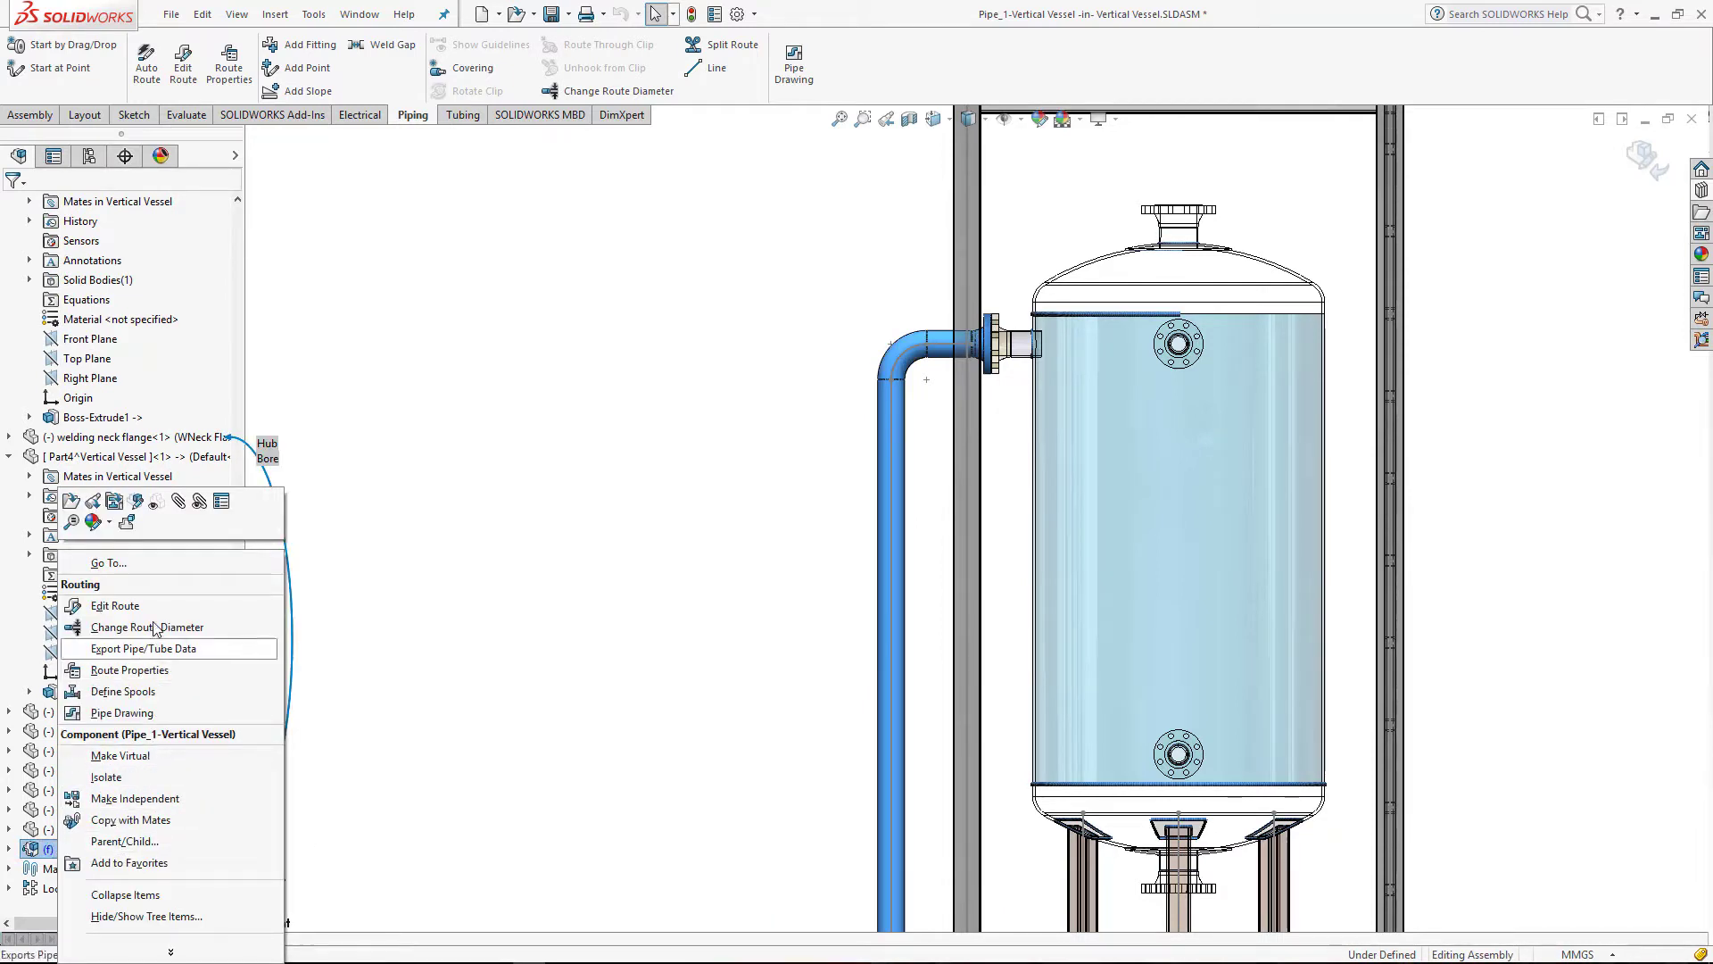
click(115, 606)
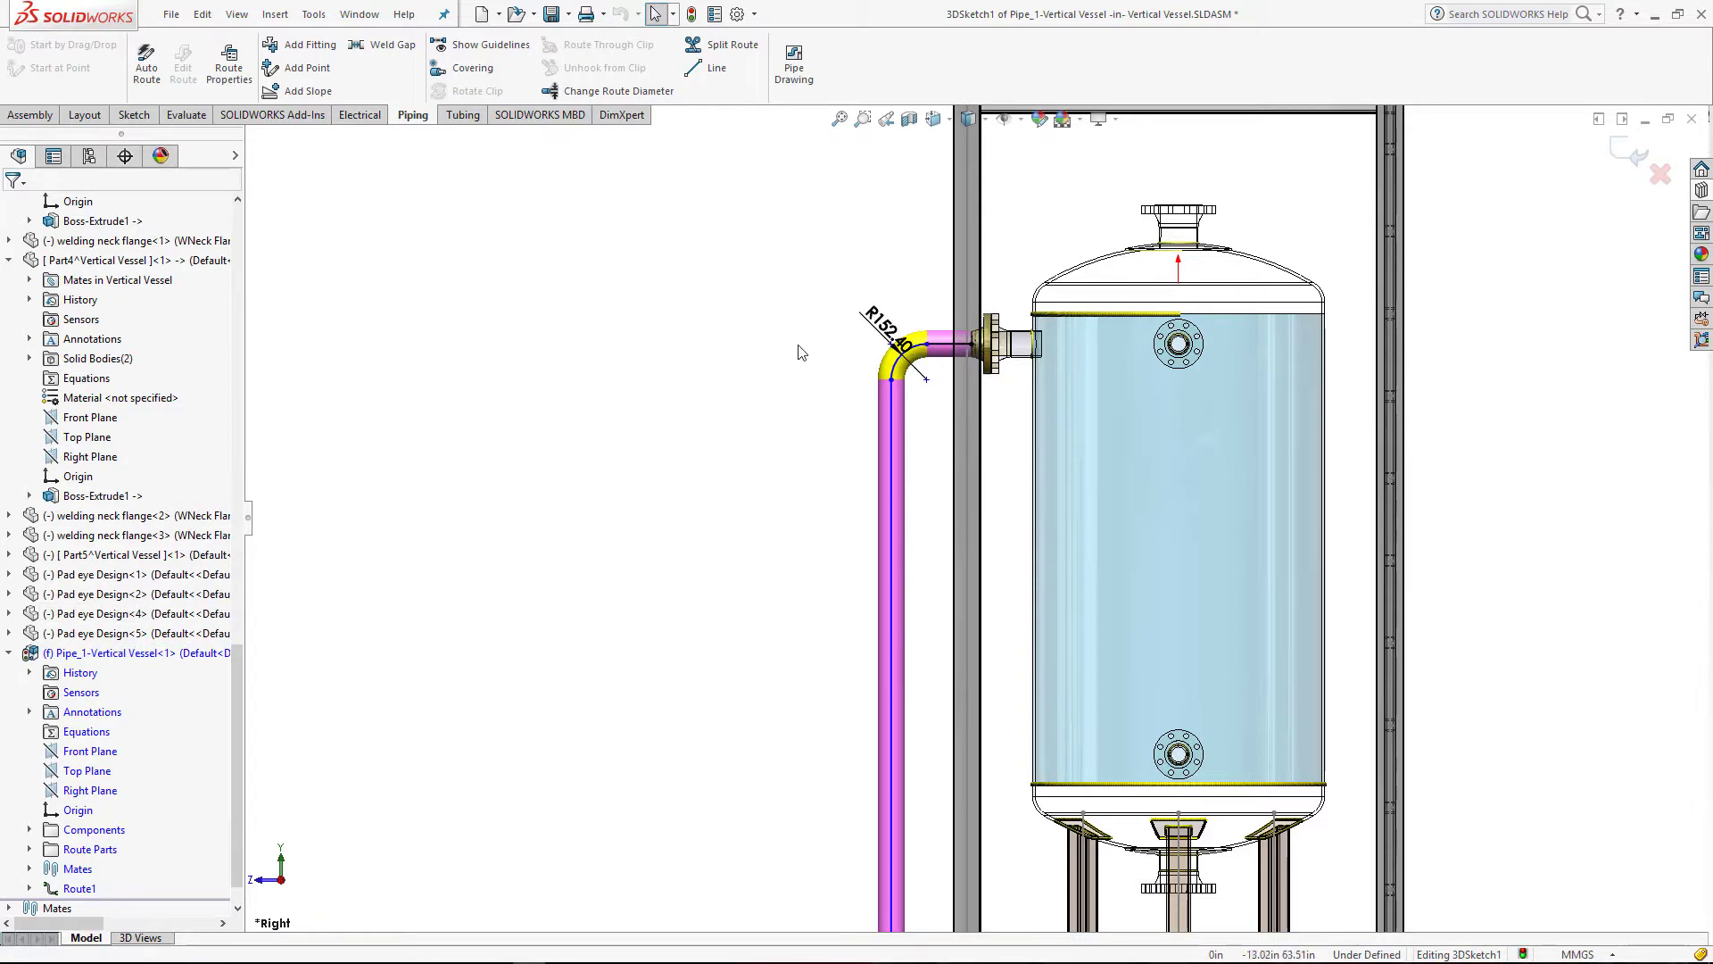
Step: Dimension the top horizontal pipe run to 250
click(942, 351)
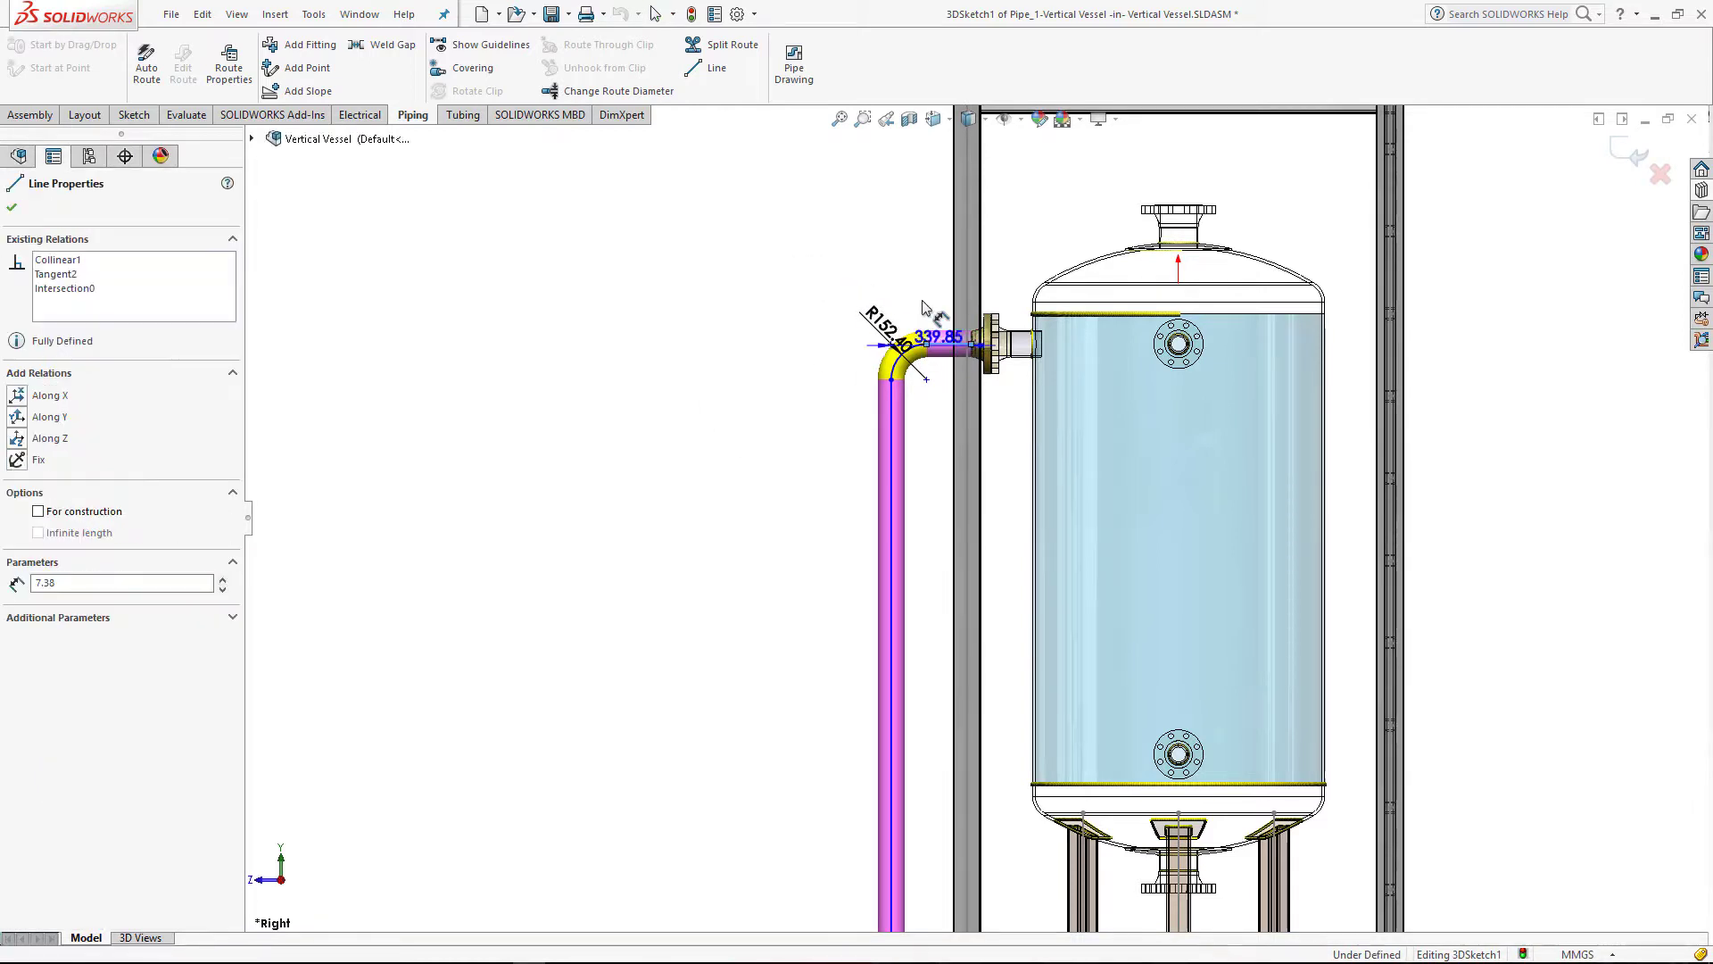
click(964, 303)
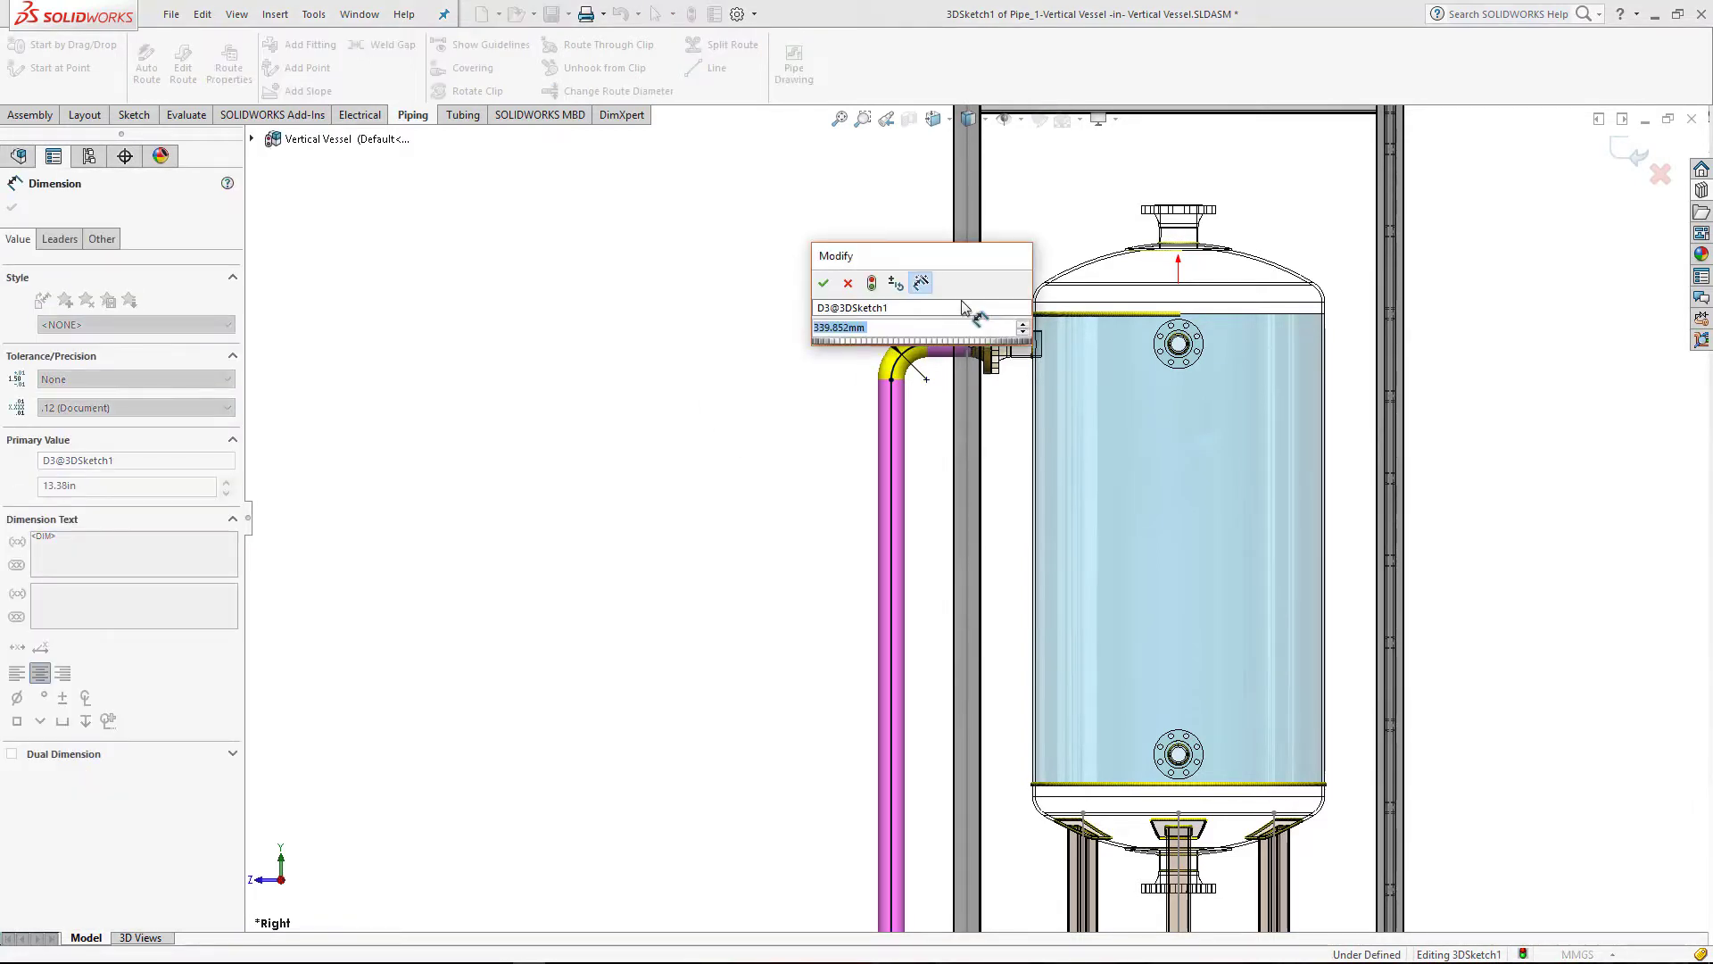
text(250)
key(Return)
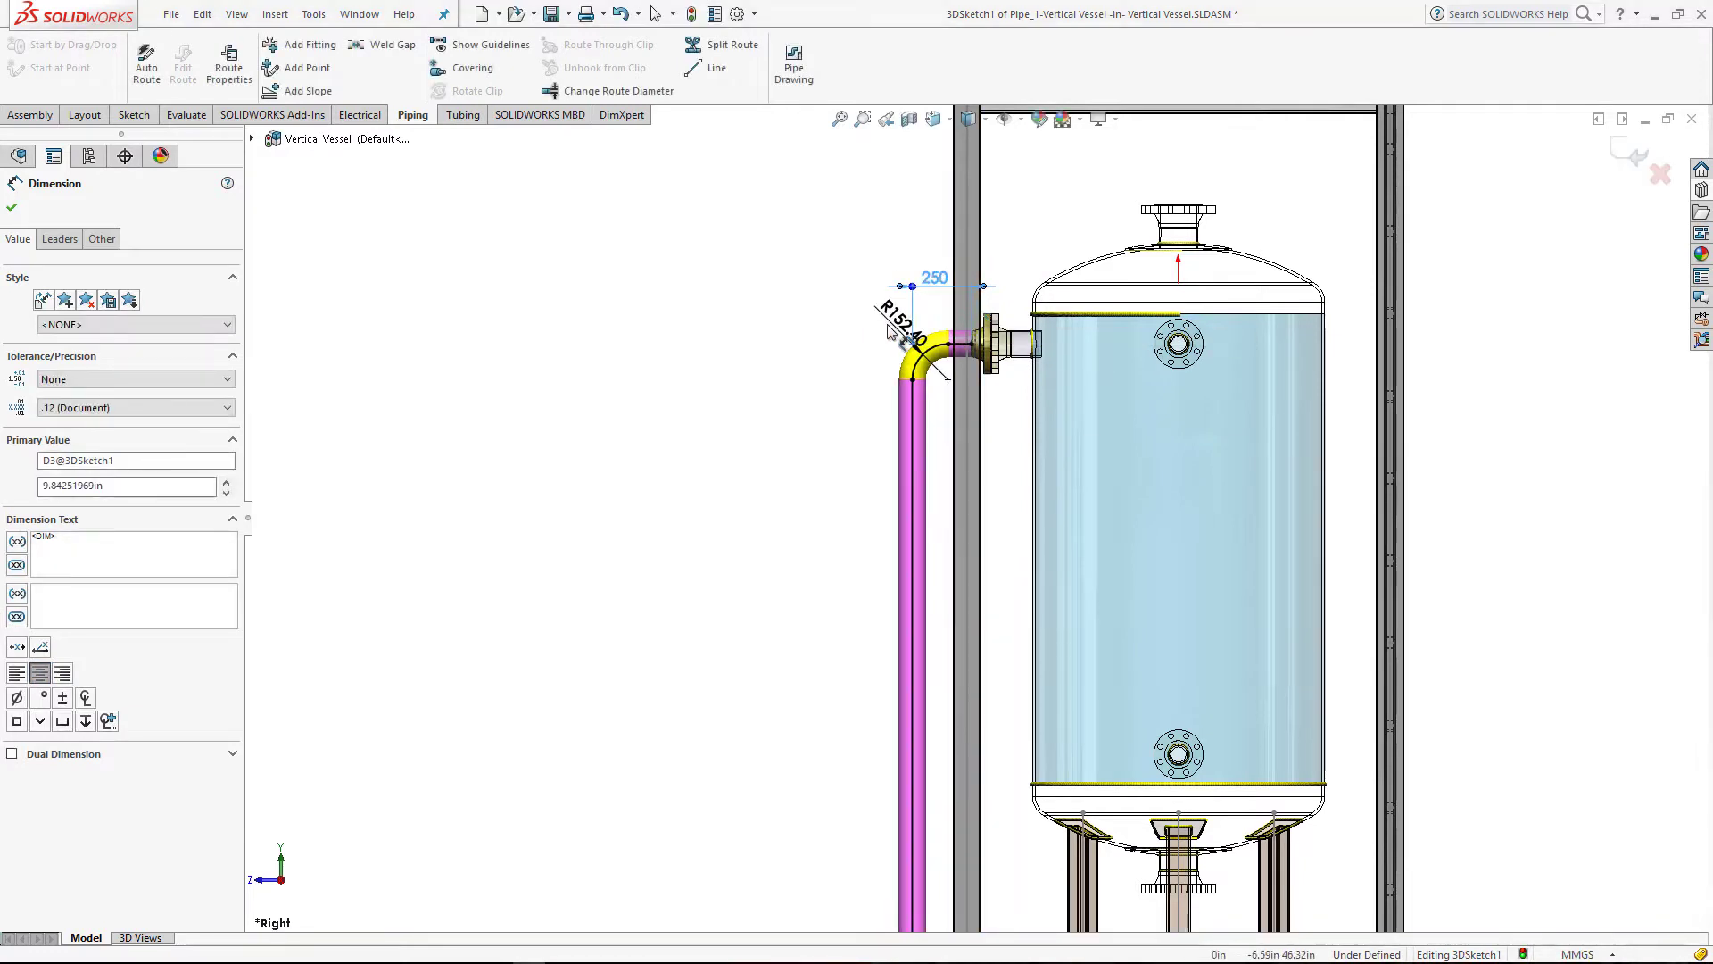
scroll(1008, 500, up, 5)
scroll(971, 758, down, 2)
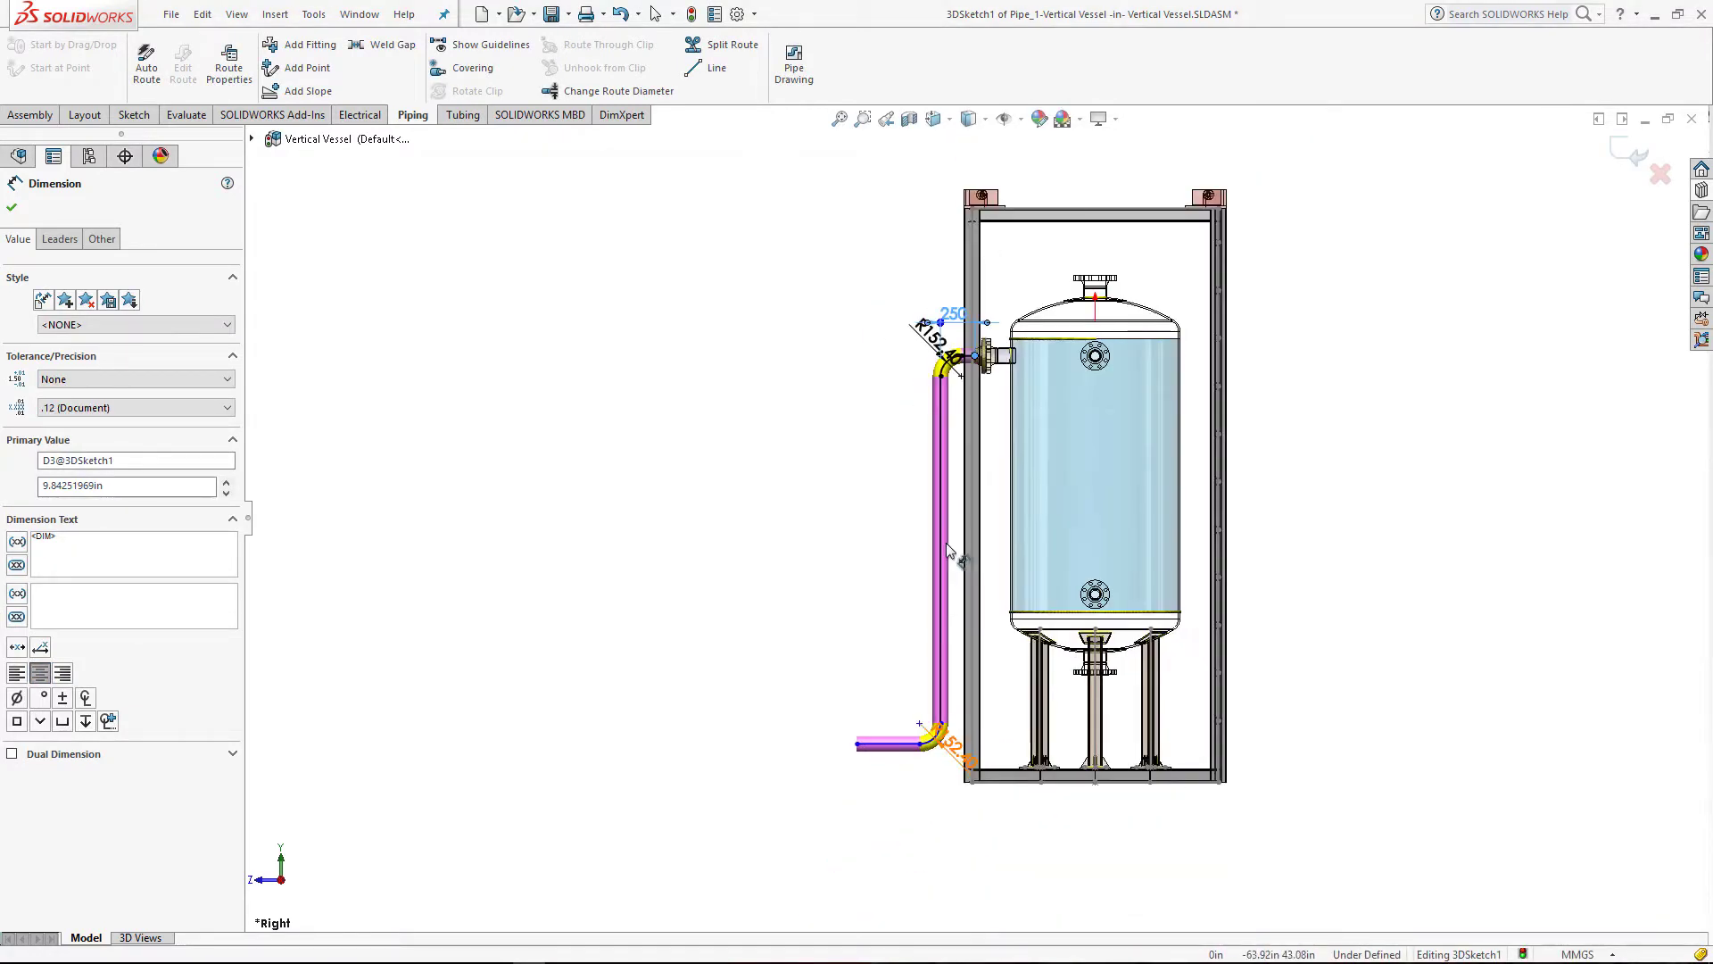
Step: Add an 883 height dimension from the frame base to the bottom run, leaving it unchanged
click(895, 749)
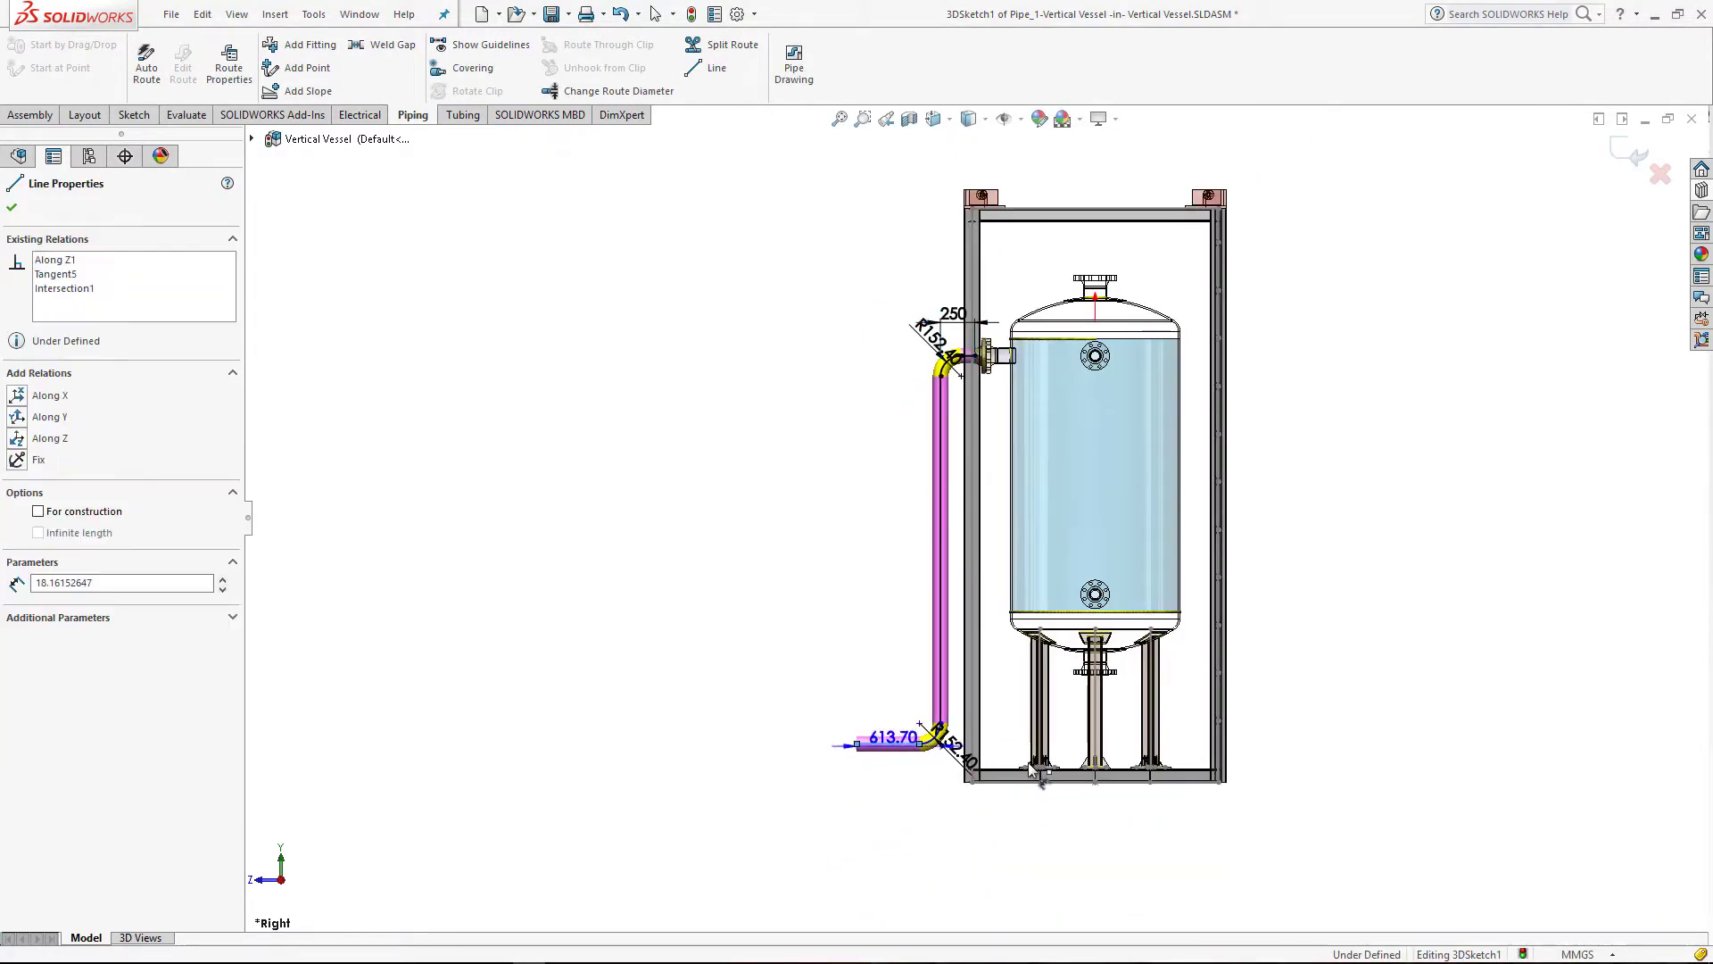
scroll(986, 775, down, 2)
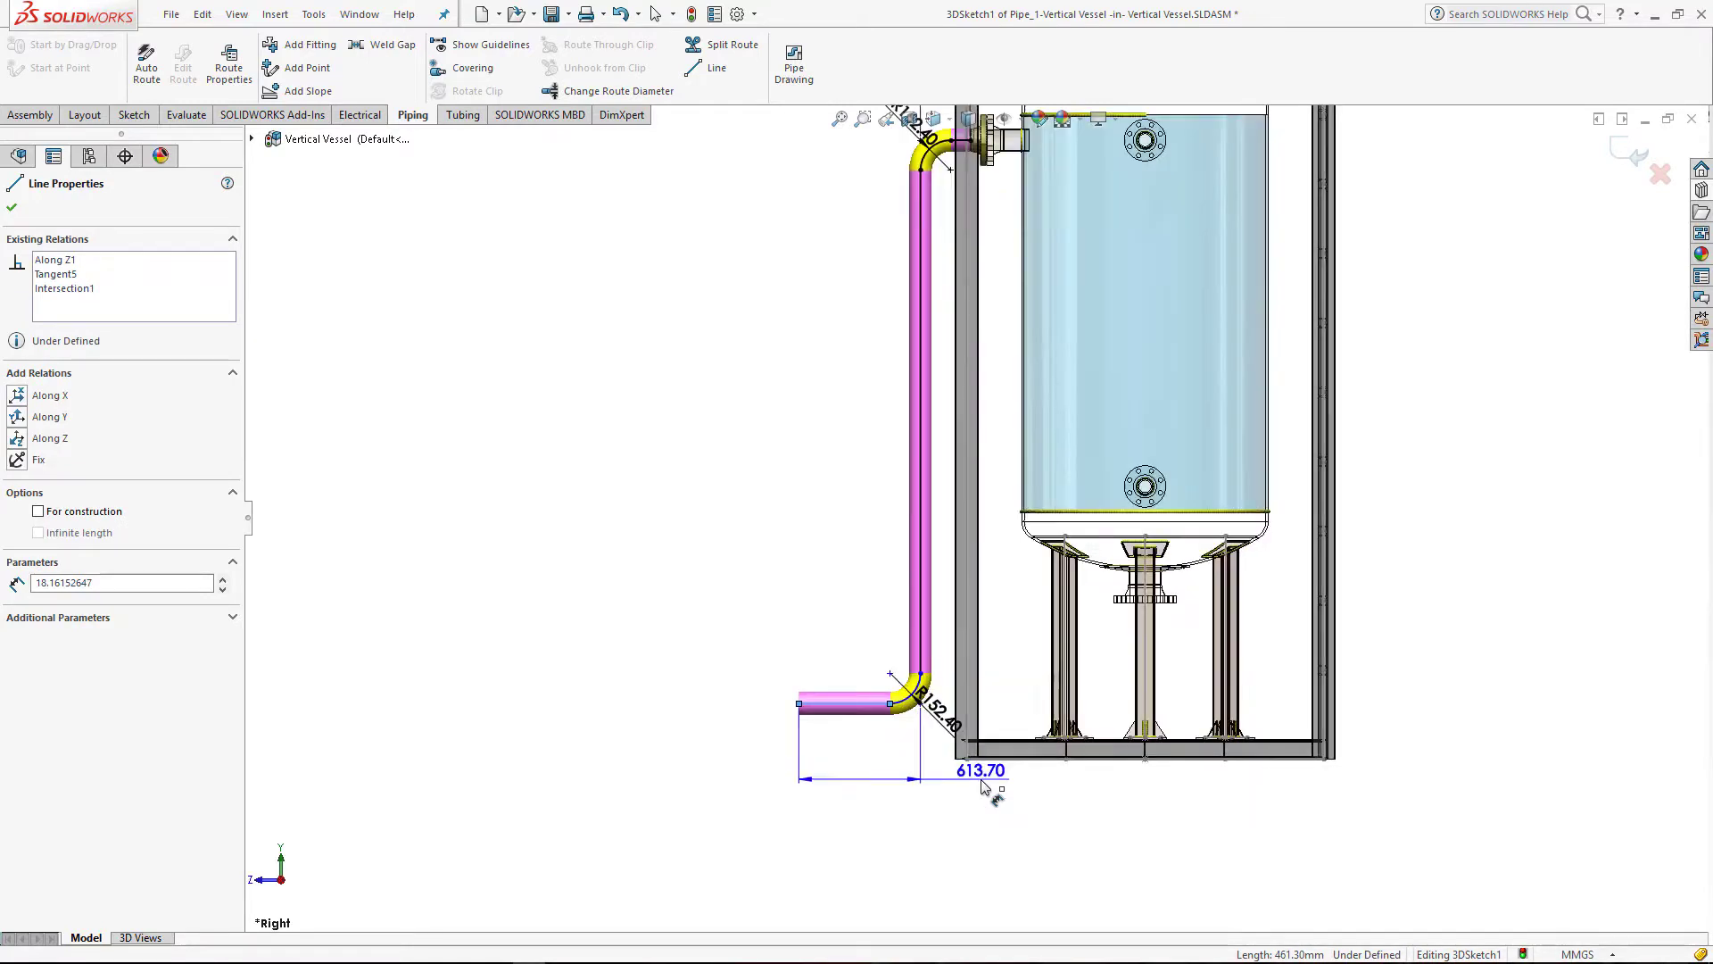
scroll(968, 671, down, 2)
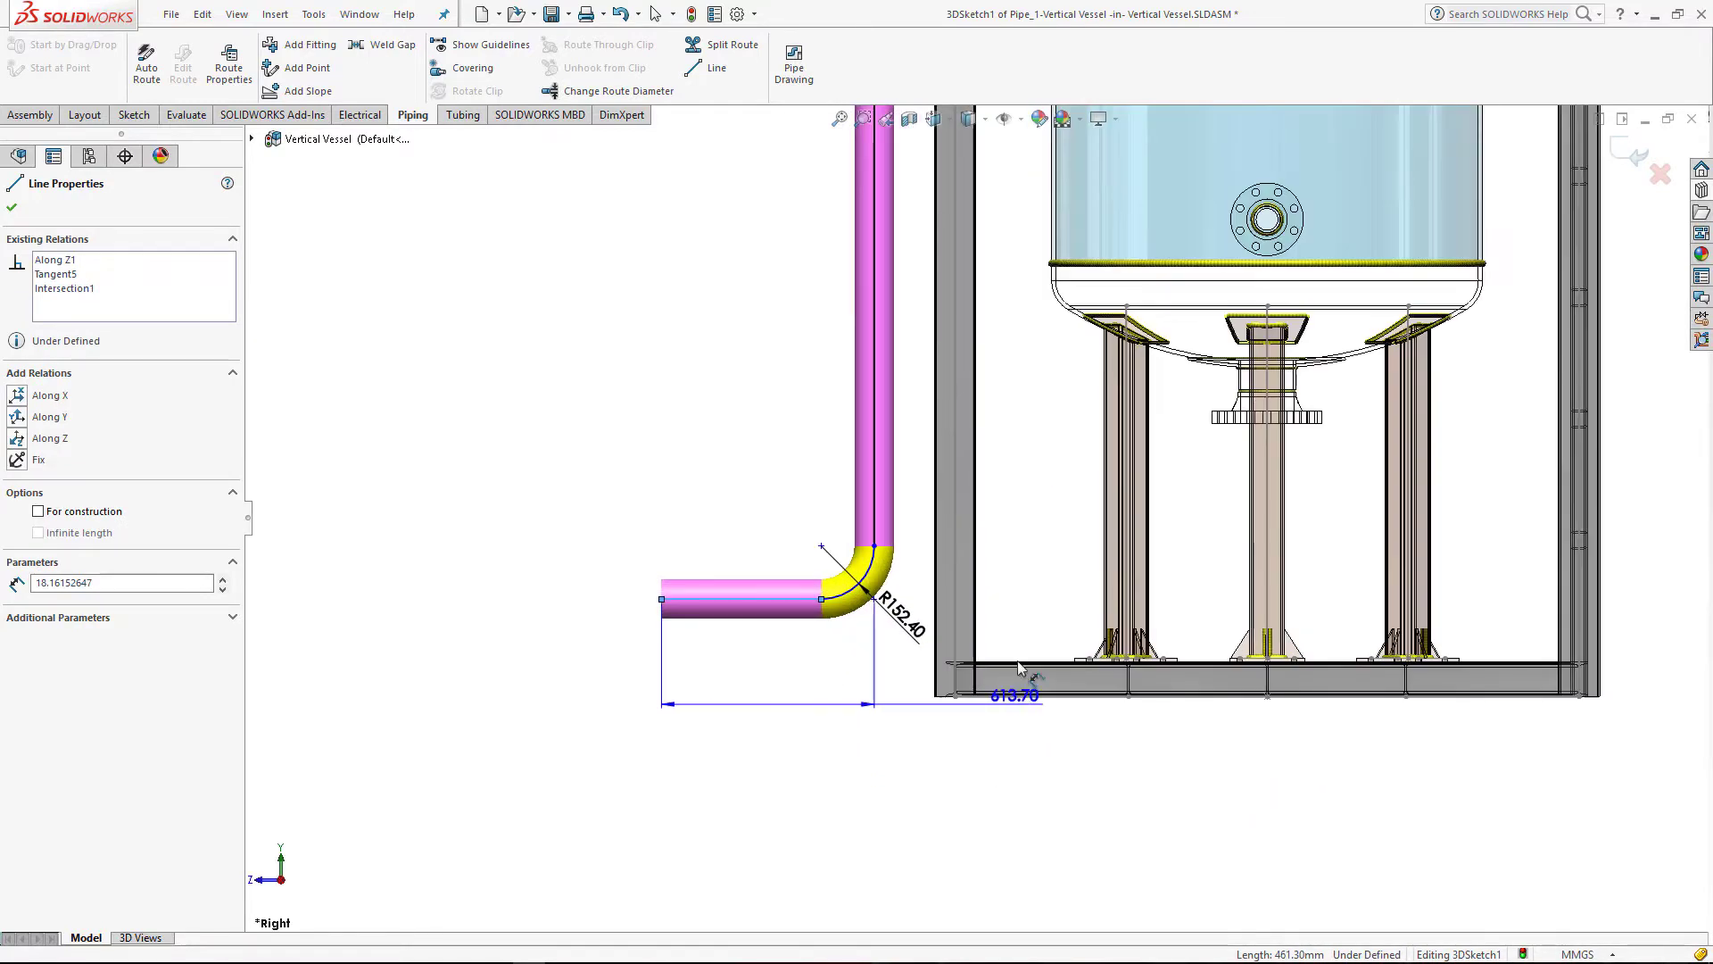
click(953, 694)
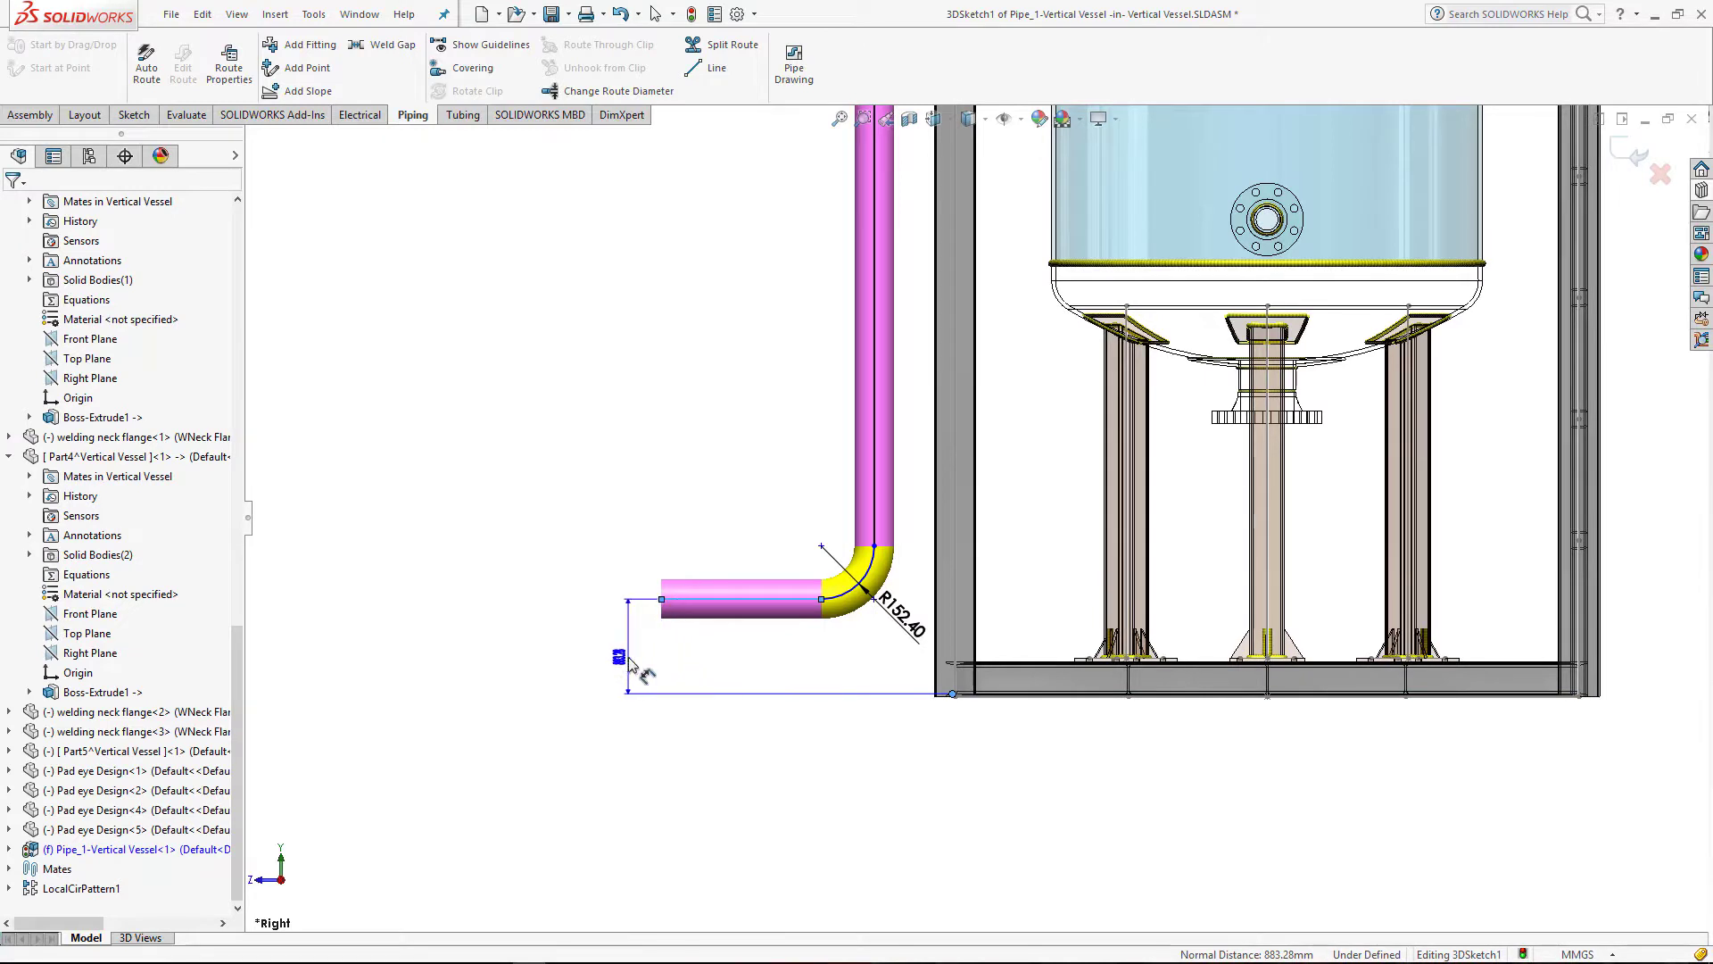
click(628, 658)
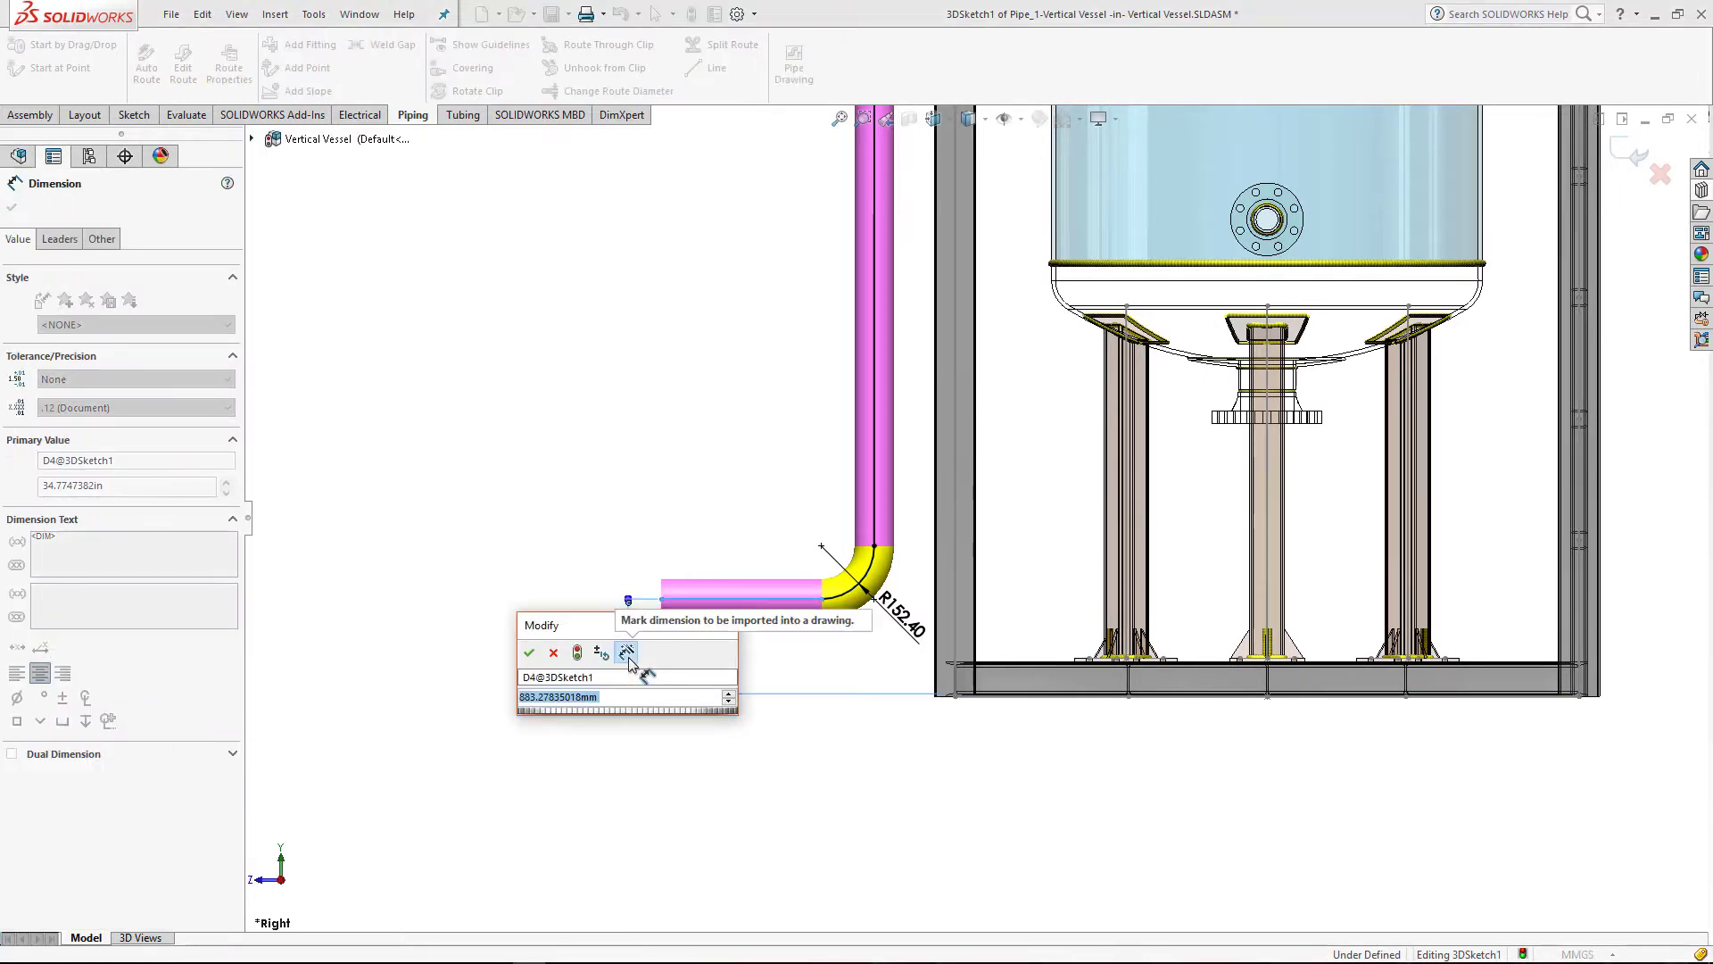
click(552, 656)
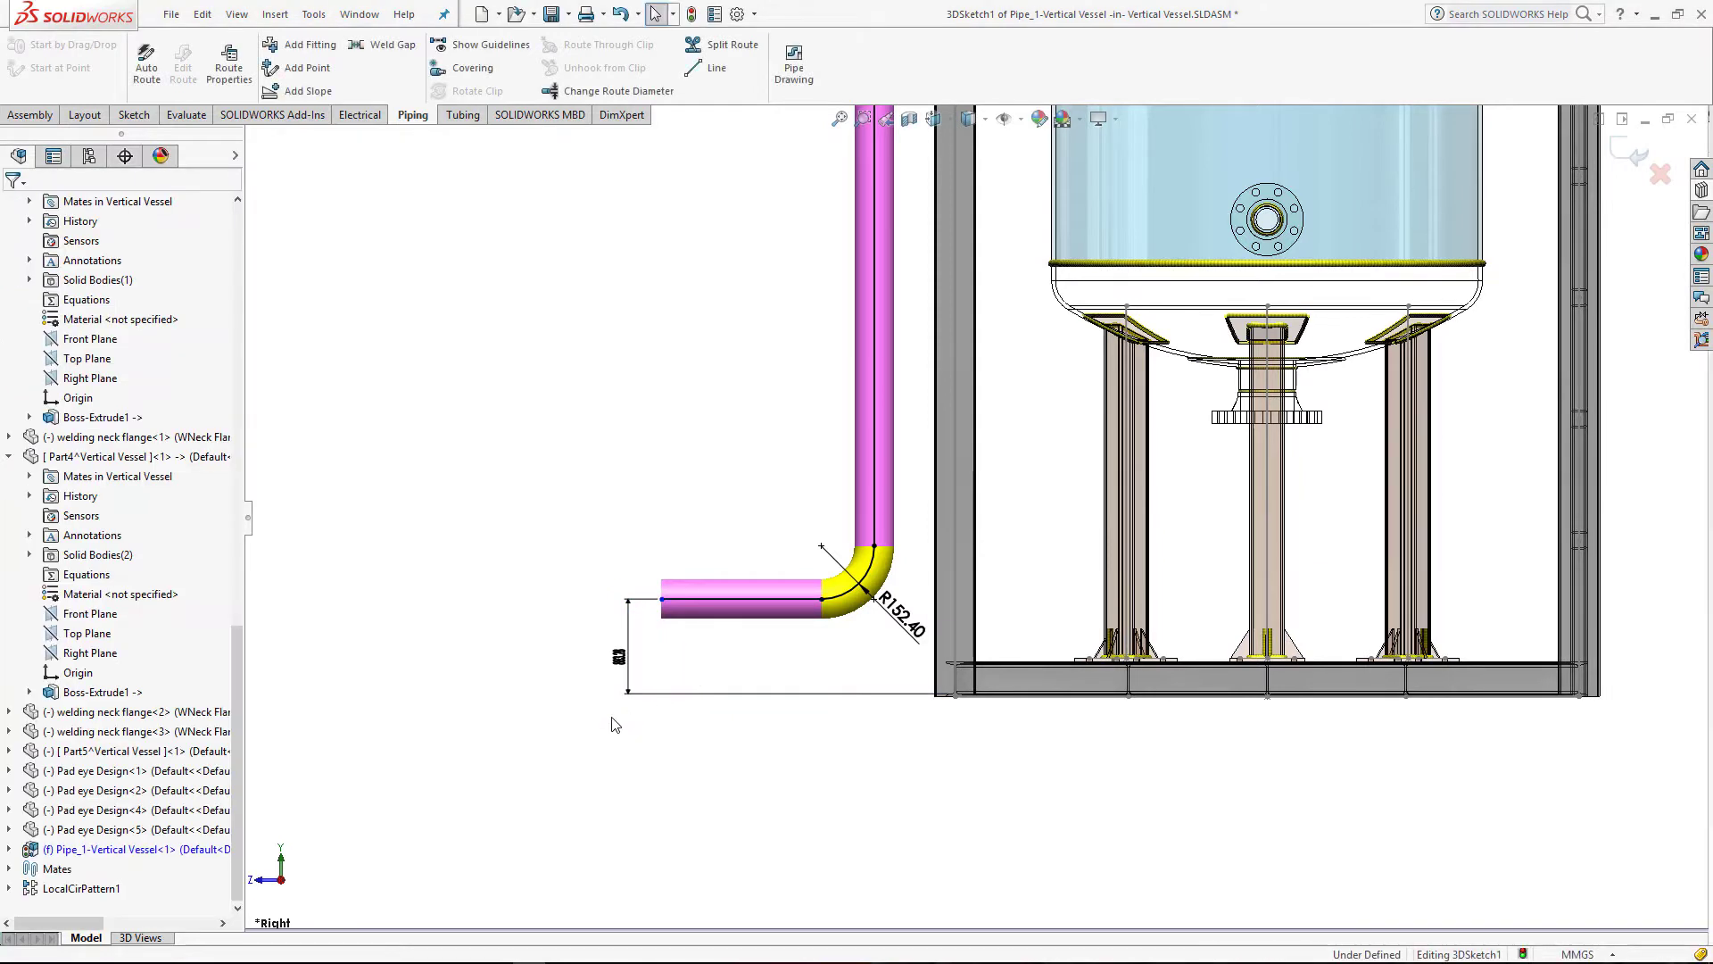
click(619, 656)
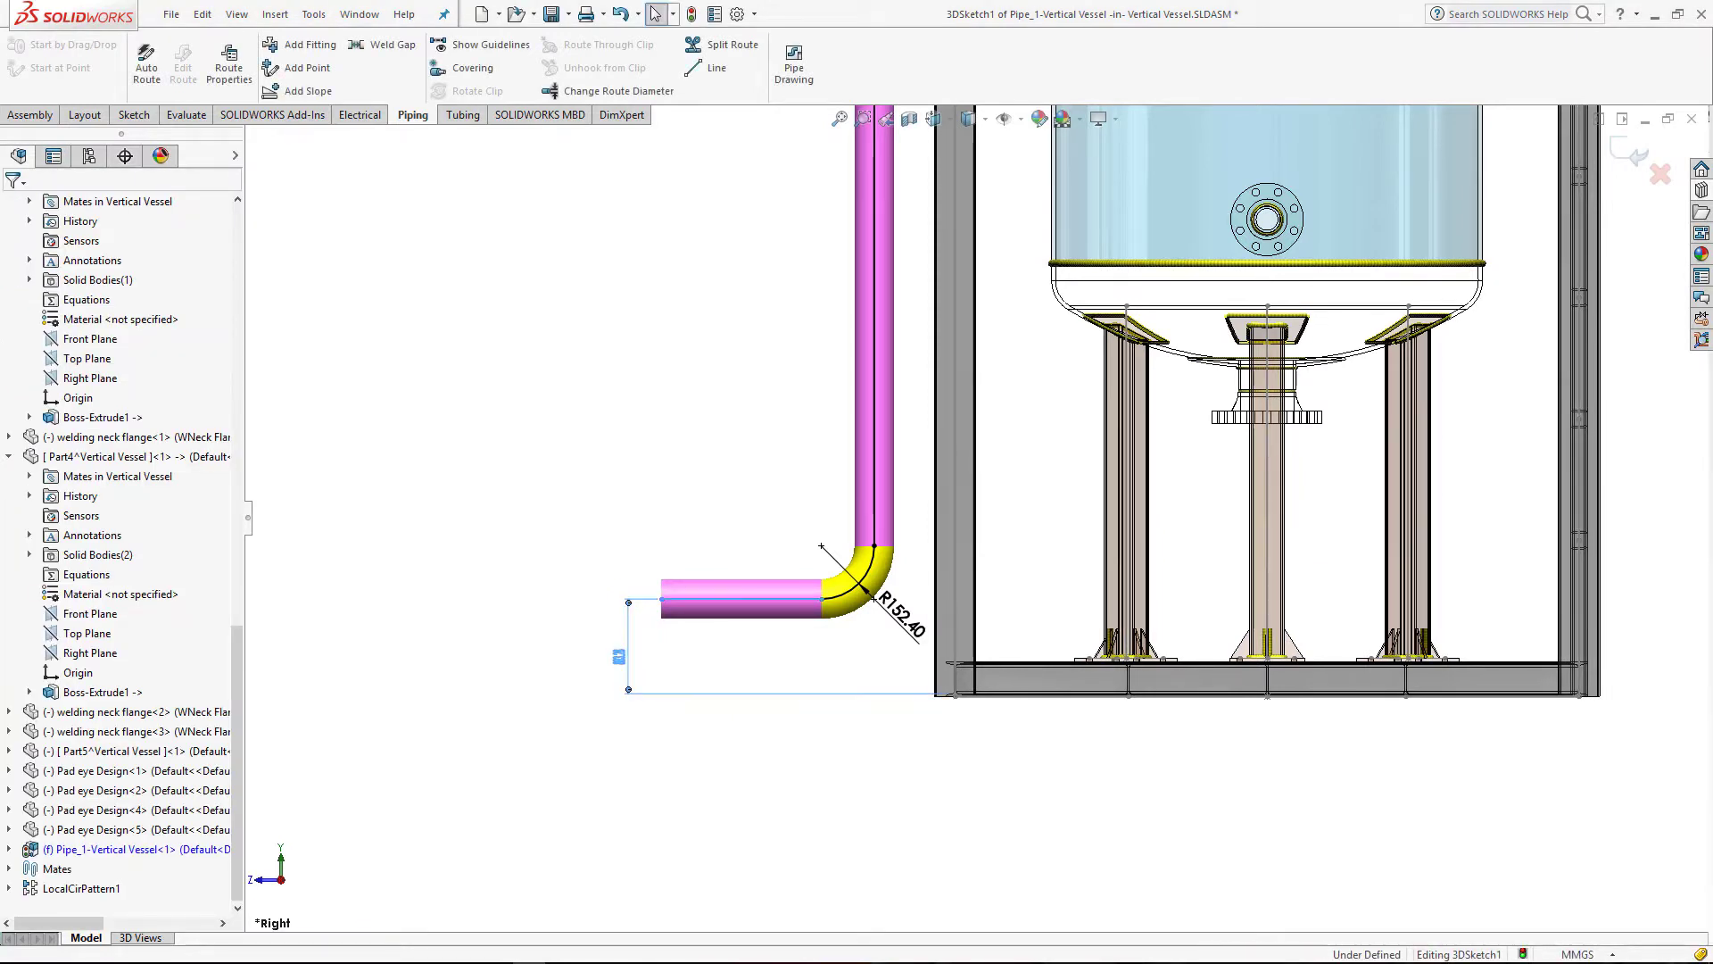
key(Escape)
Step: Dimension the bottom horizontal run, changing its length from 613.70 to 300
ctrl+middle_drag(719, 681, 754, 603)
drag(627, 538, 812, 734)
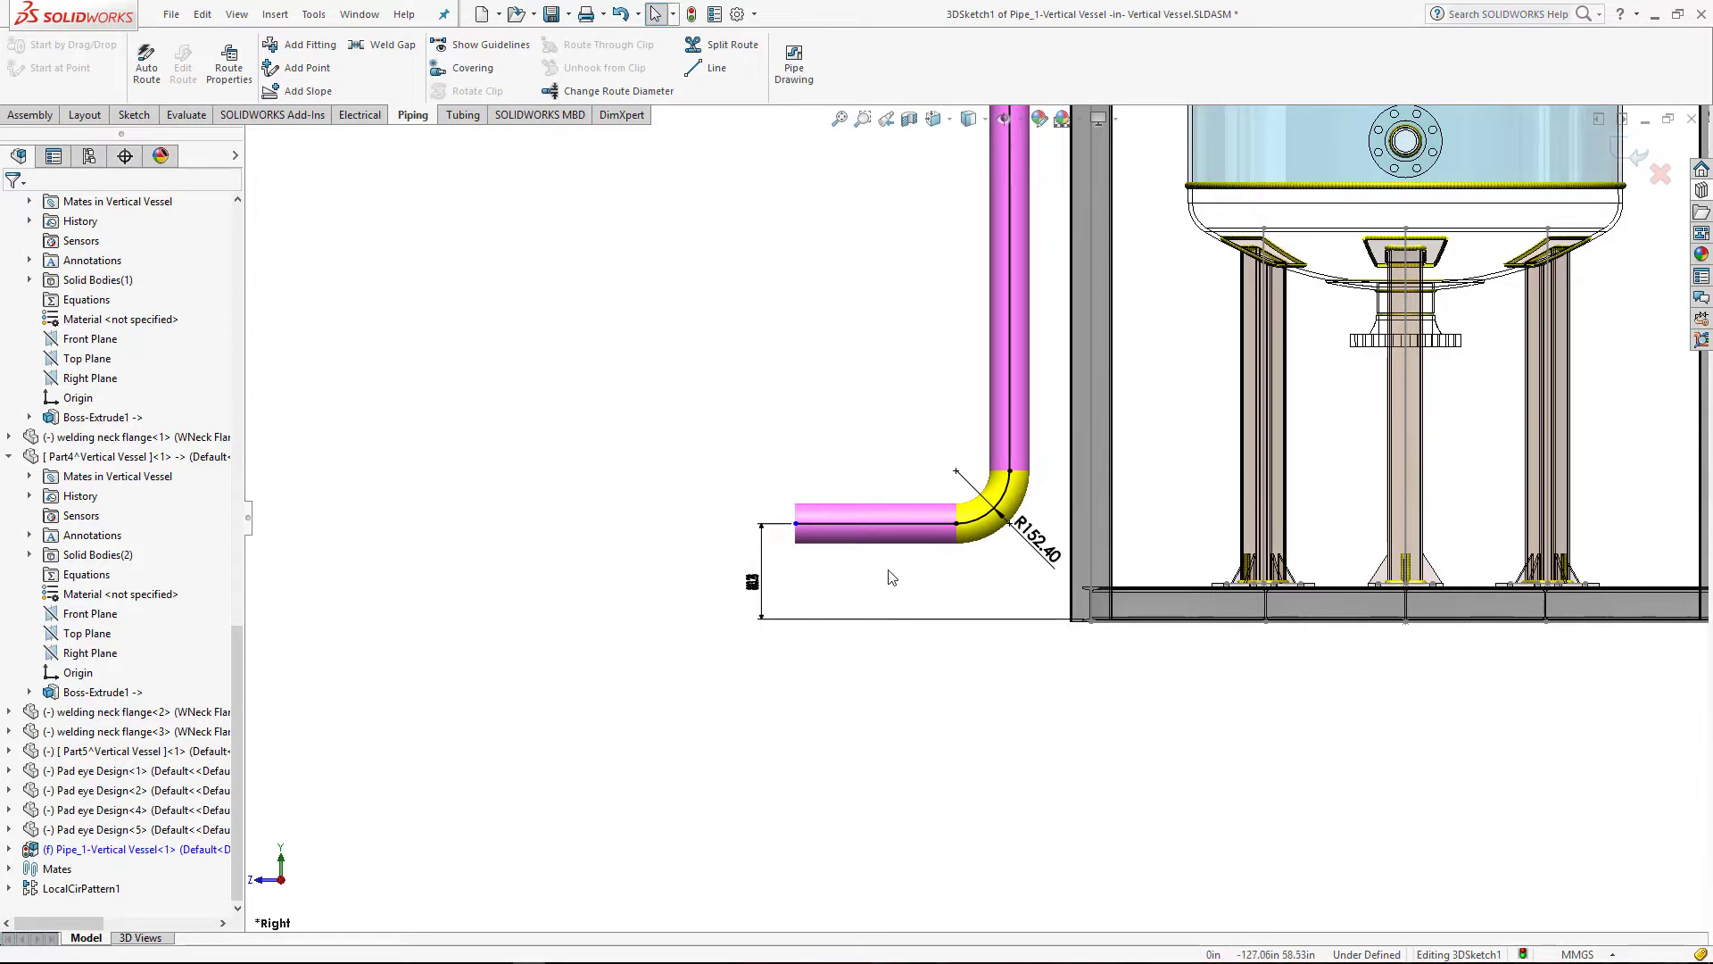
drag(890, 578, 587, 791)
drag(896, 442, 564, 836)
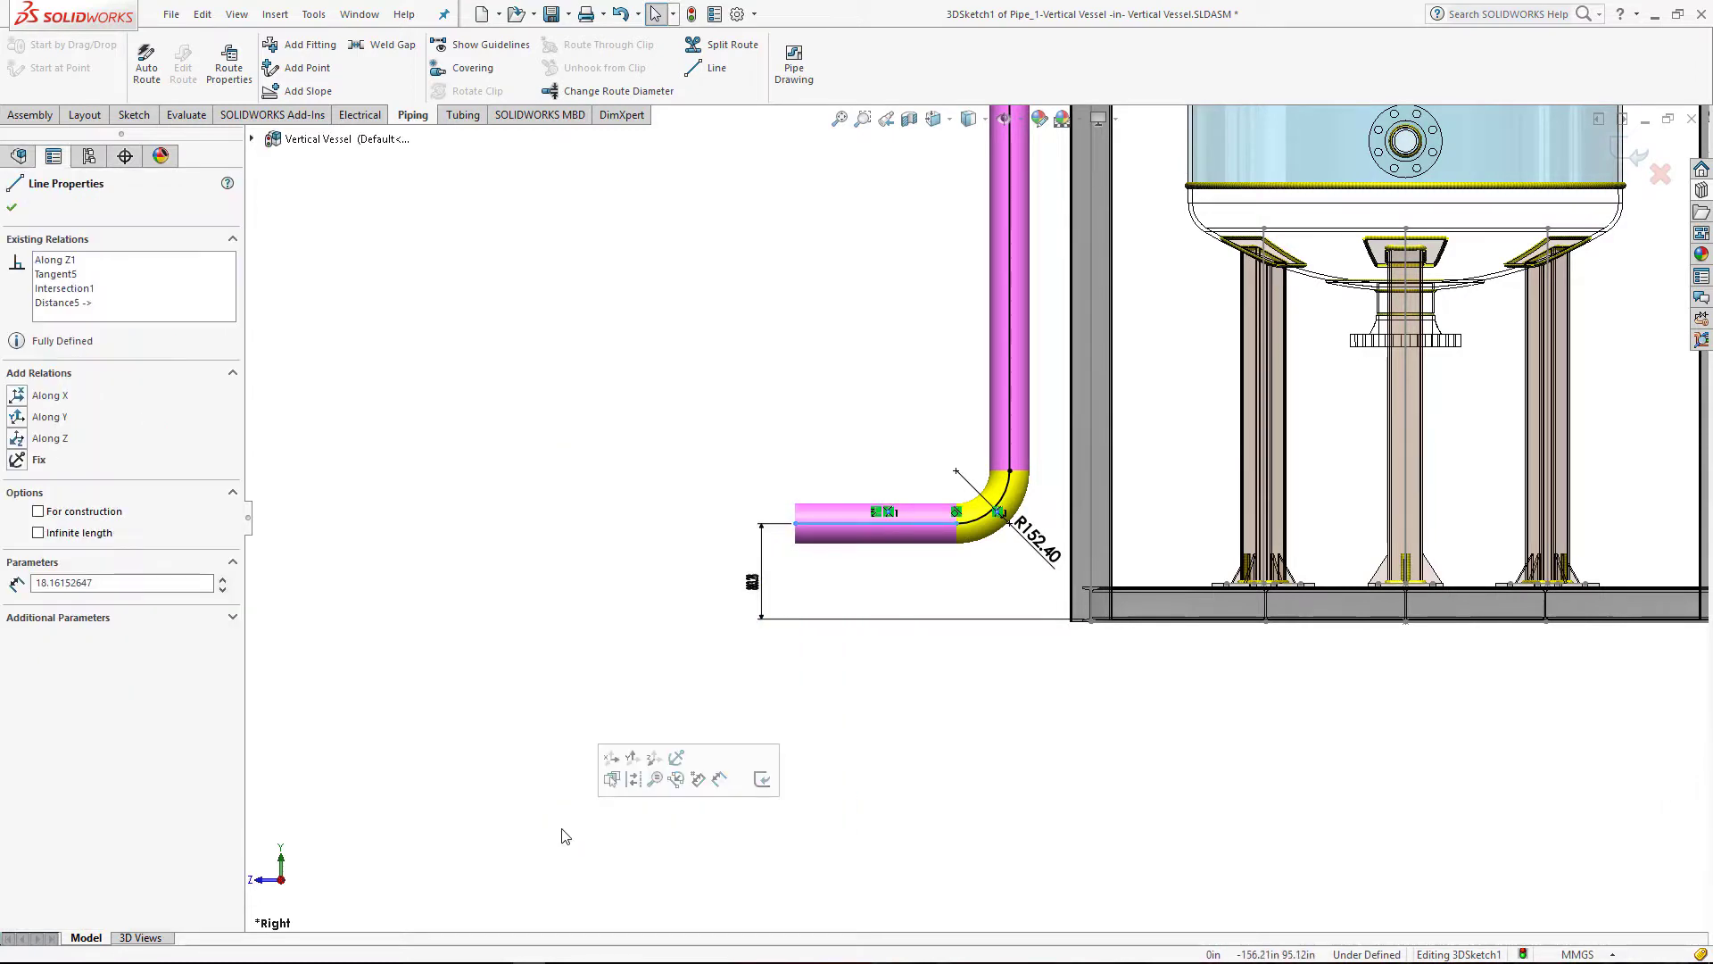
click(781, 625)
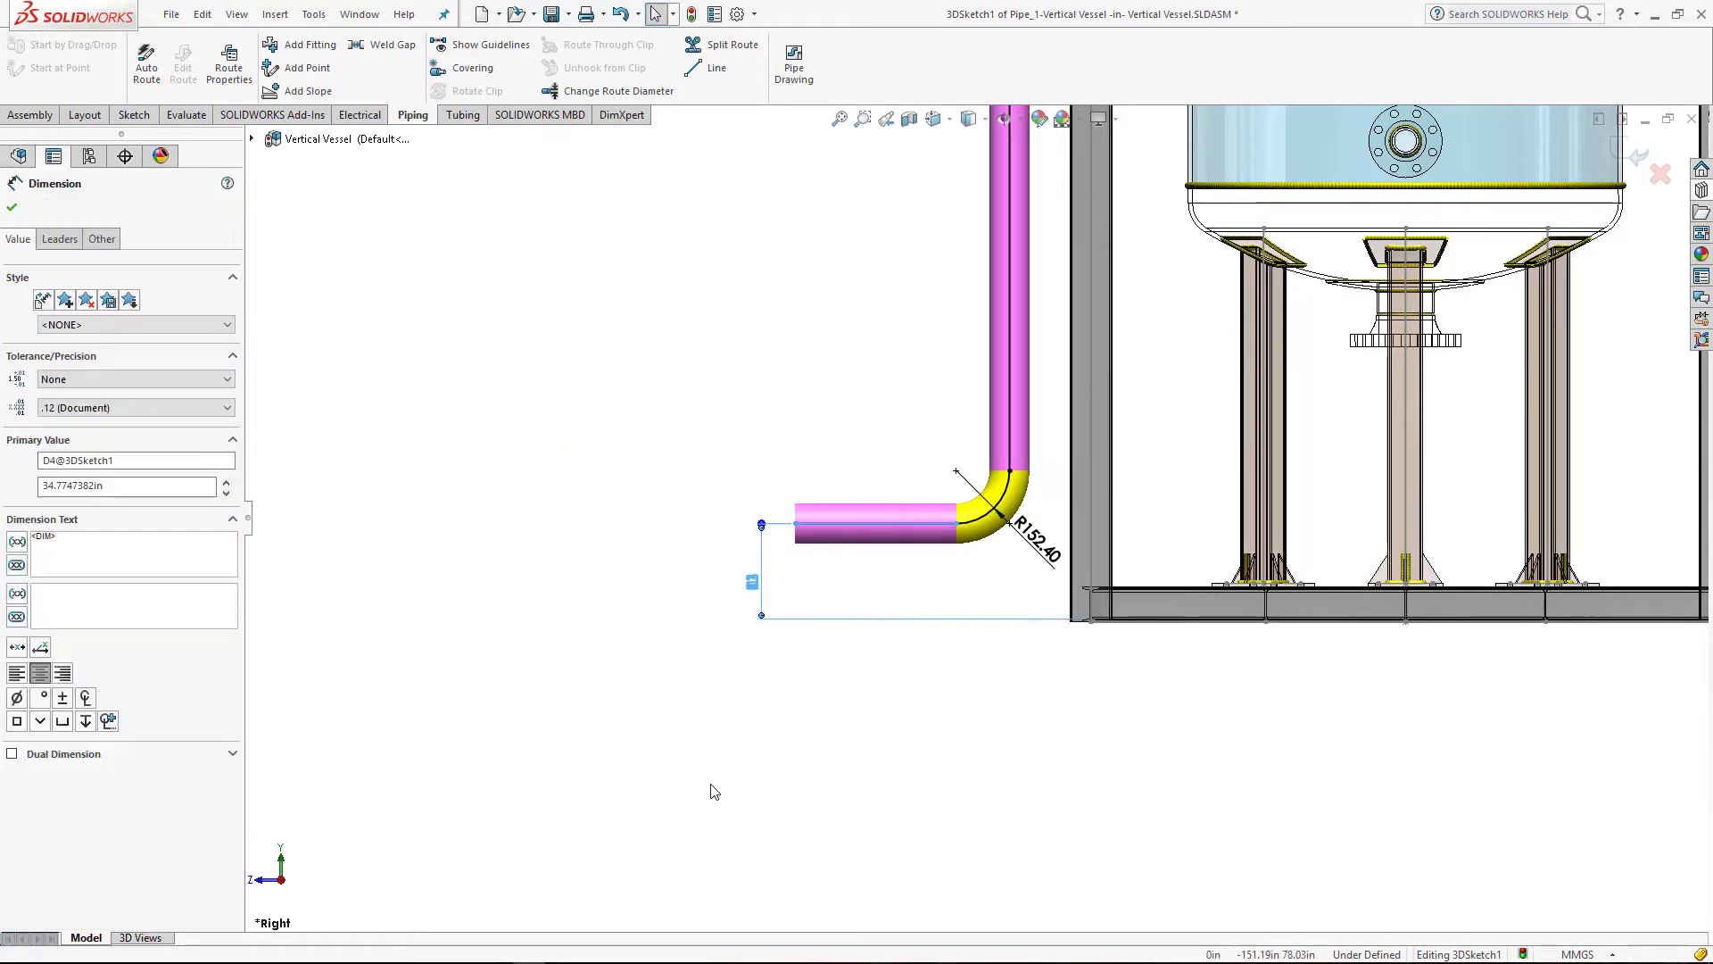
click(711, 791)
scroll(955, 678, up, 2)
scroll(952, 676, up, 2)
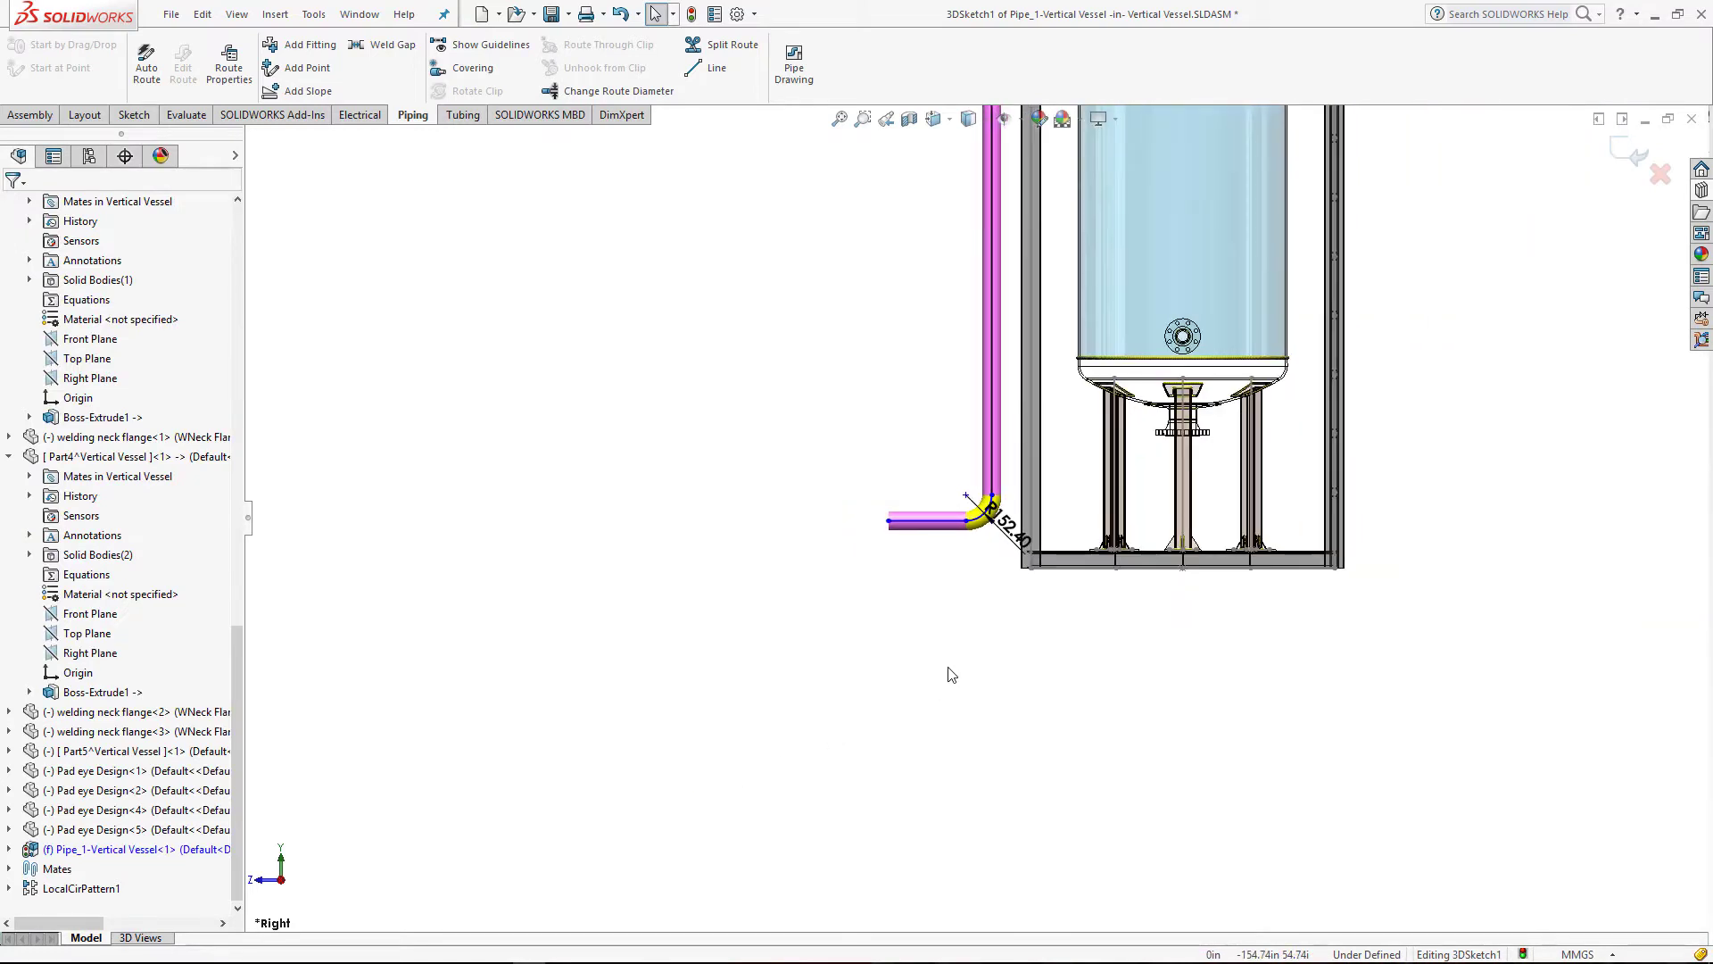
click(950, 527)
scroll(965, 575, up, 3)
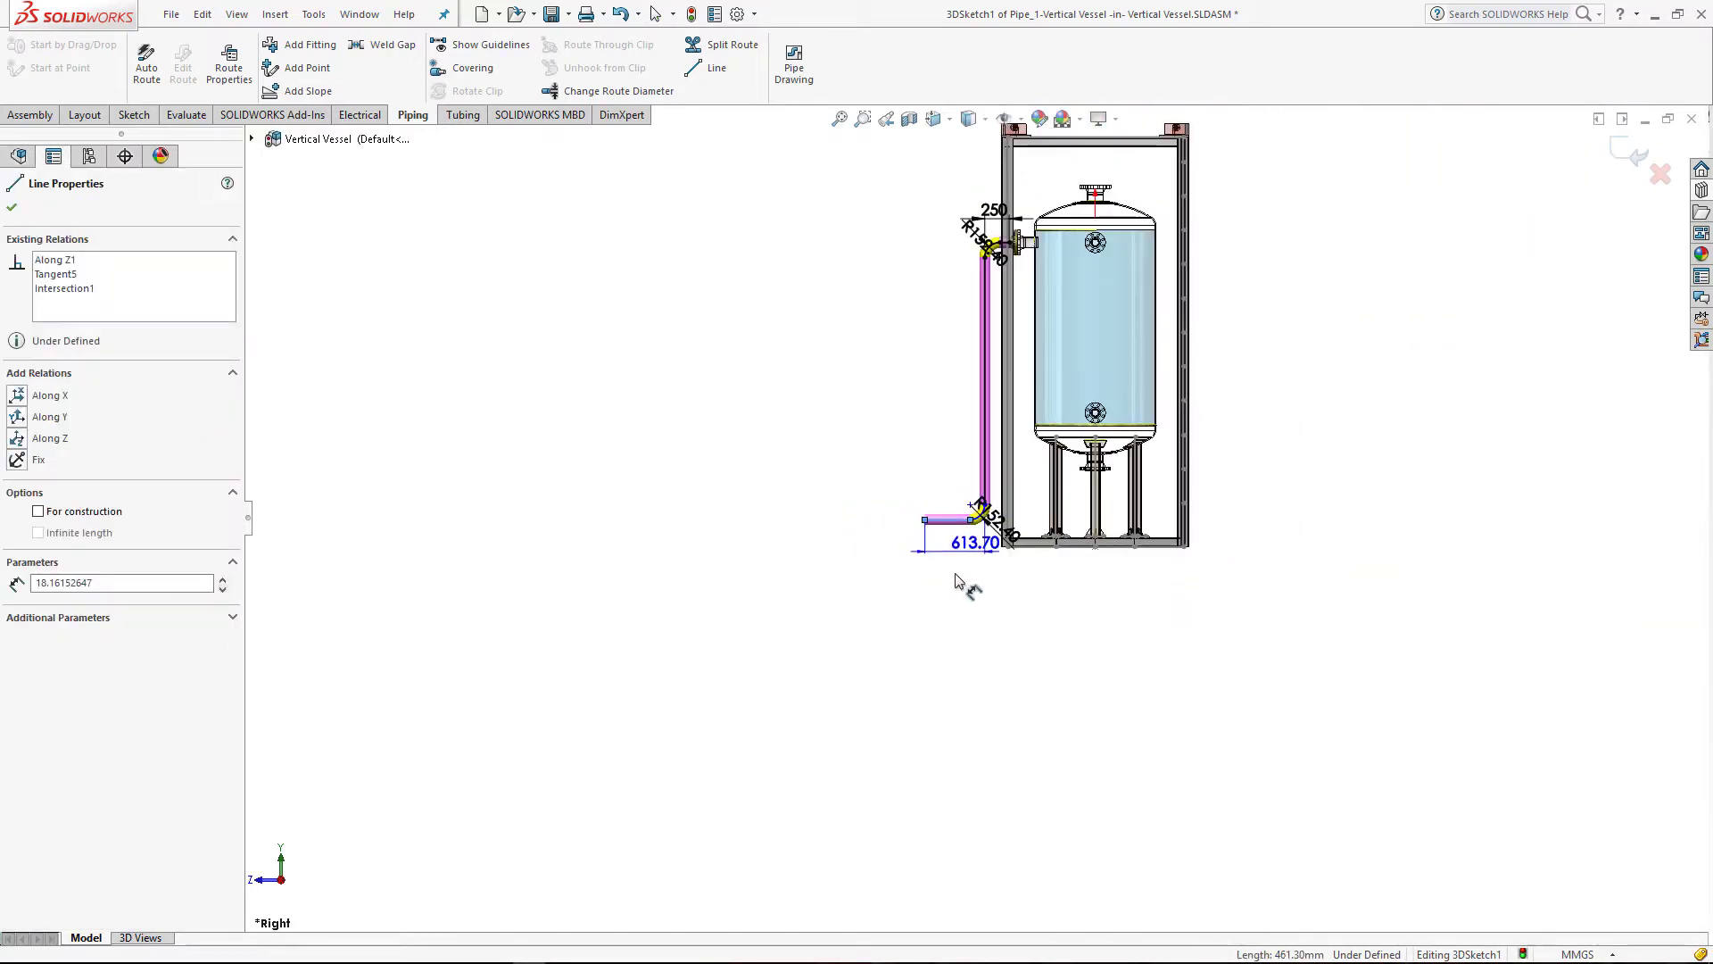
scroll(959, 562, down, 2)
double_click(953, 551)
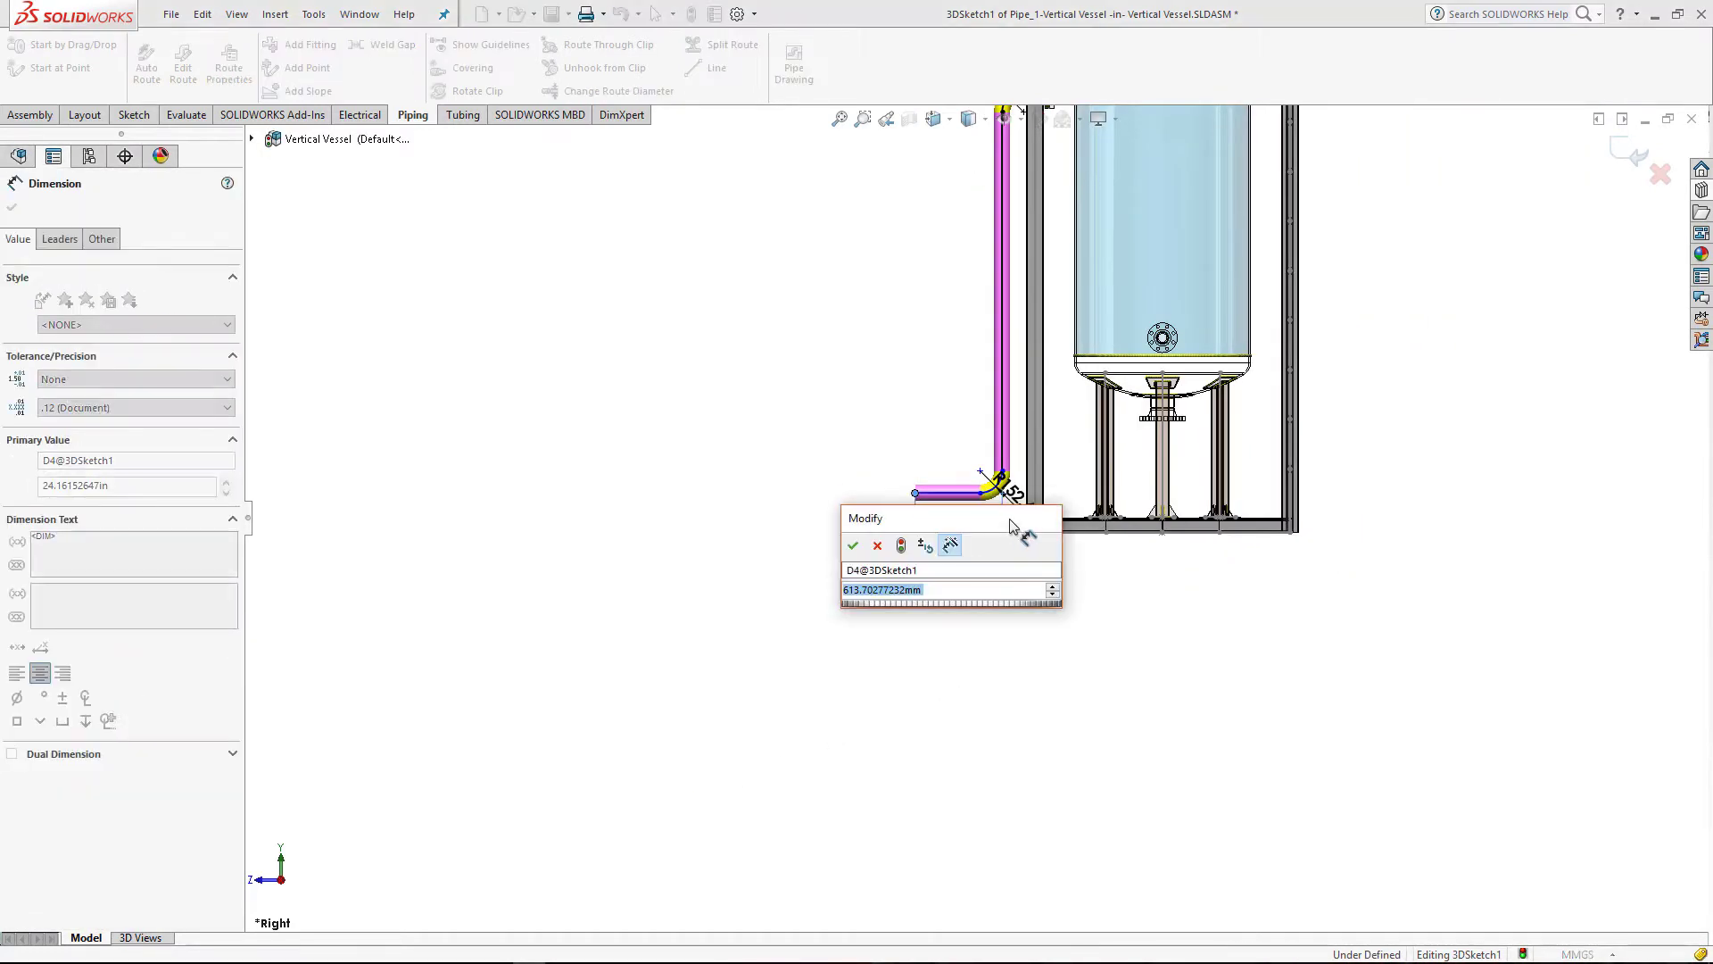
text(300)
key(Return)
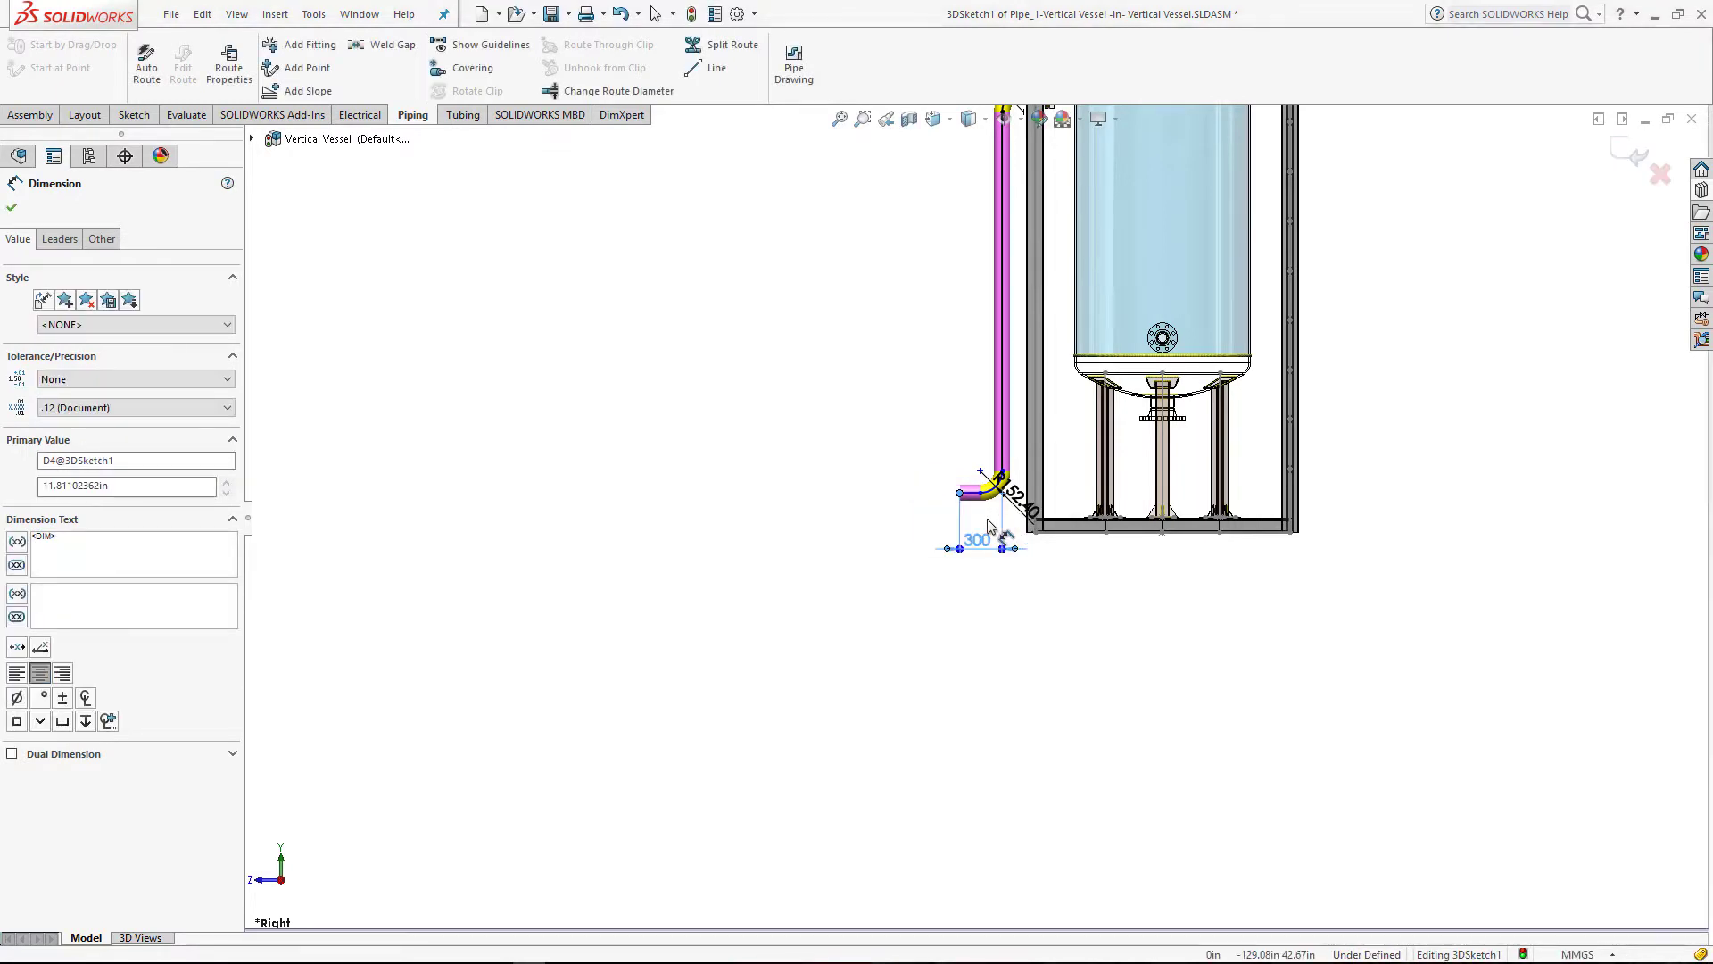
click(872, 420)
Step: Change the vertical pipe run from 2840.64 to 2800
scroll(954, 353, up, 2)
scroll(955, 357, up, 2)
scroll(959, 401, down, 2)
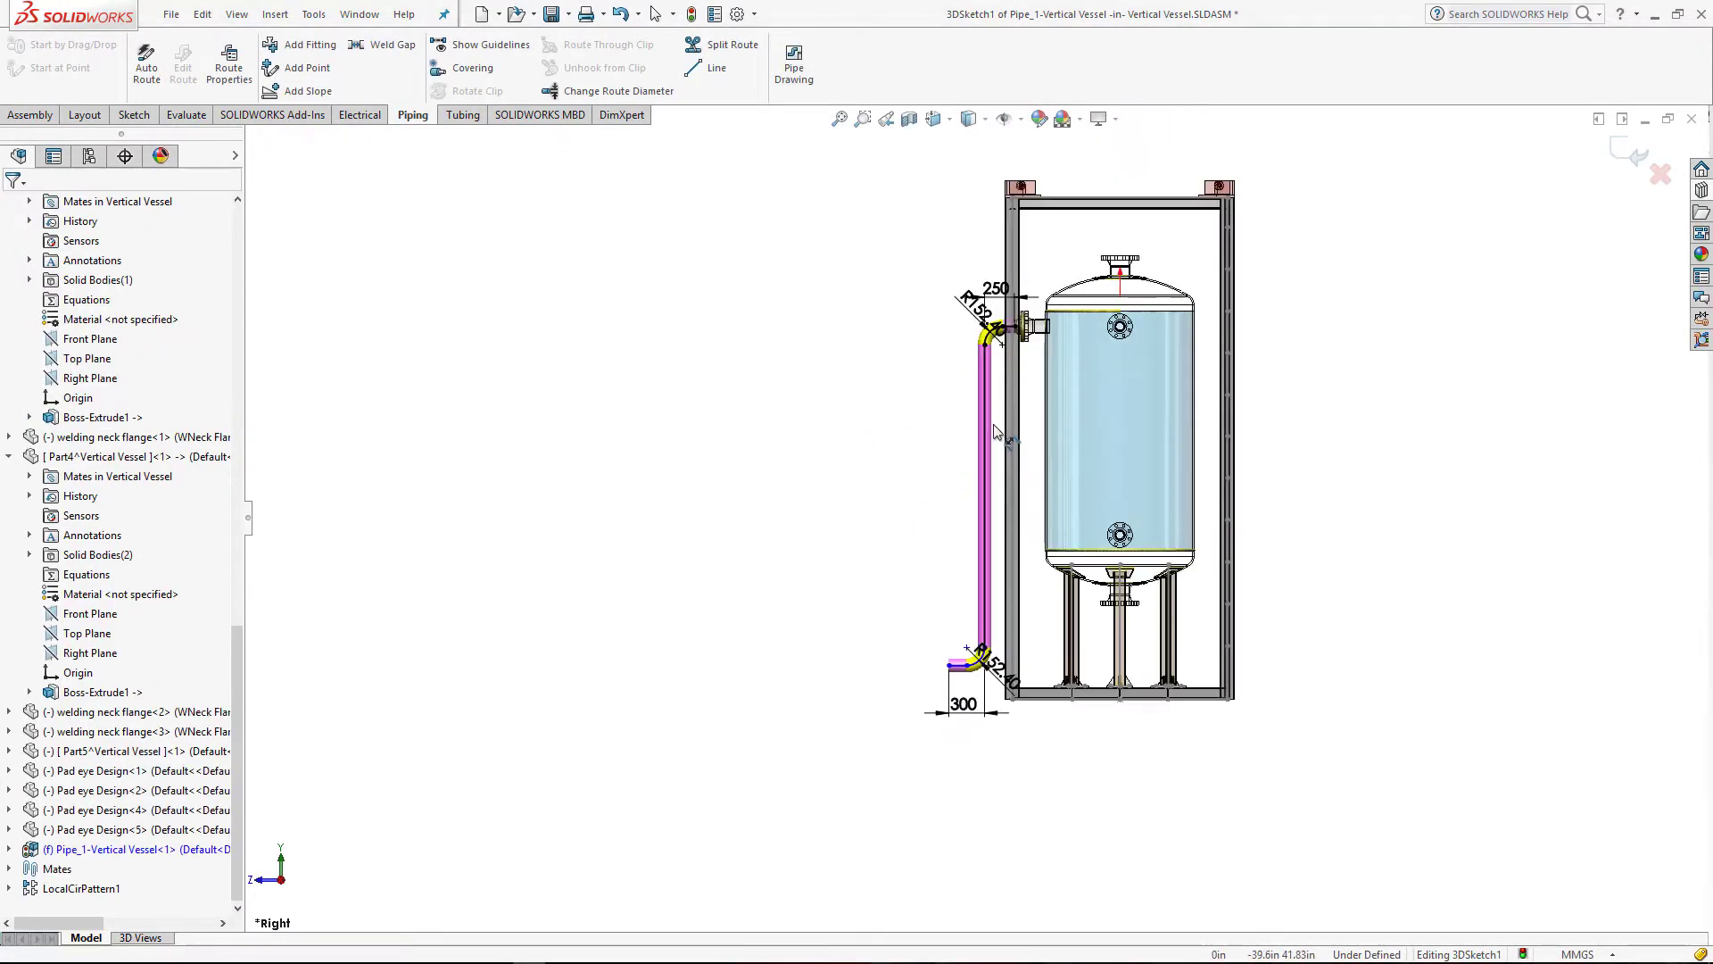
click(979, 451)
double_click(877, 420)
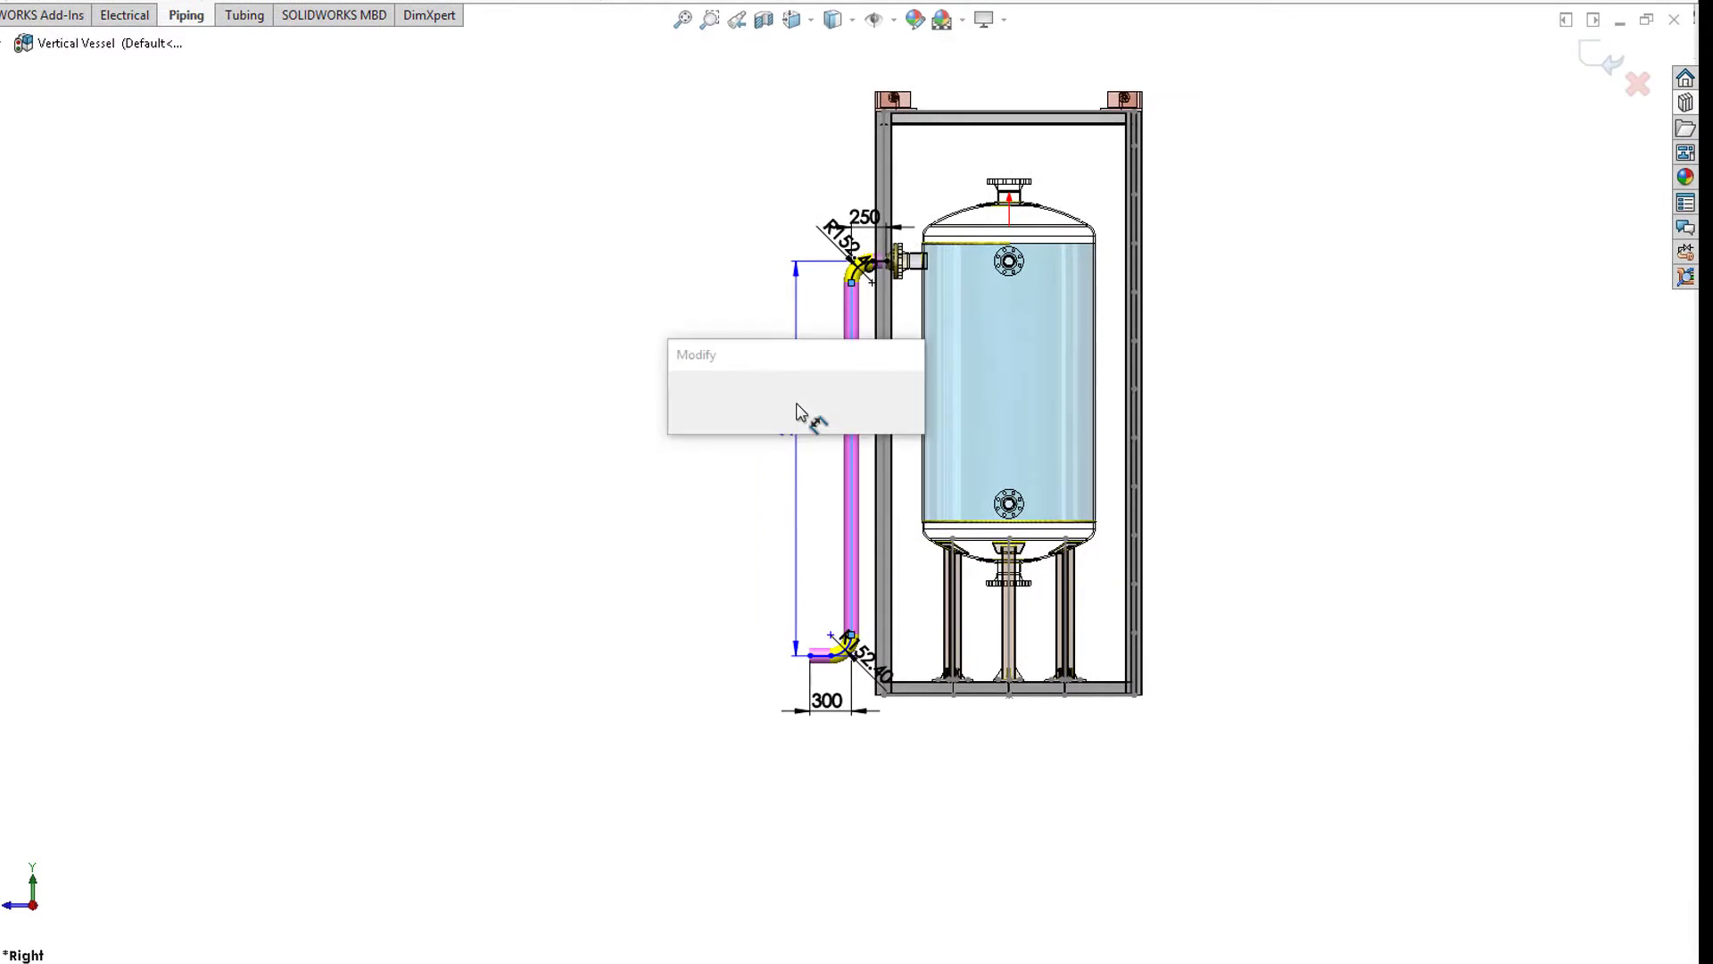
text(2800)
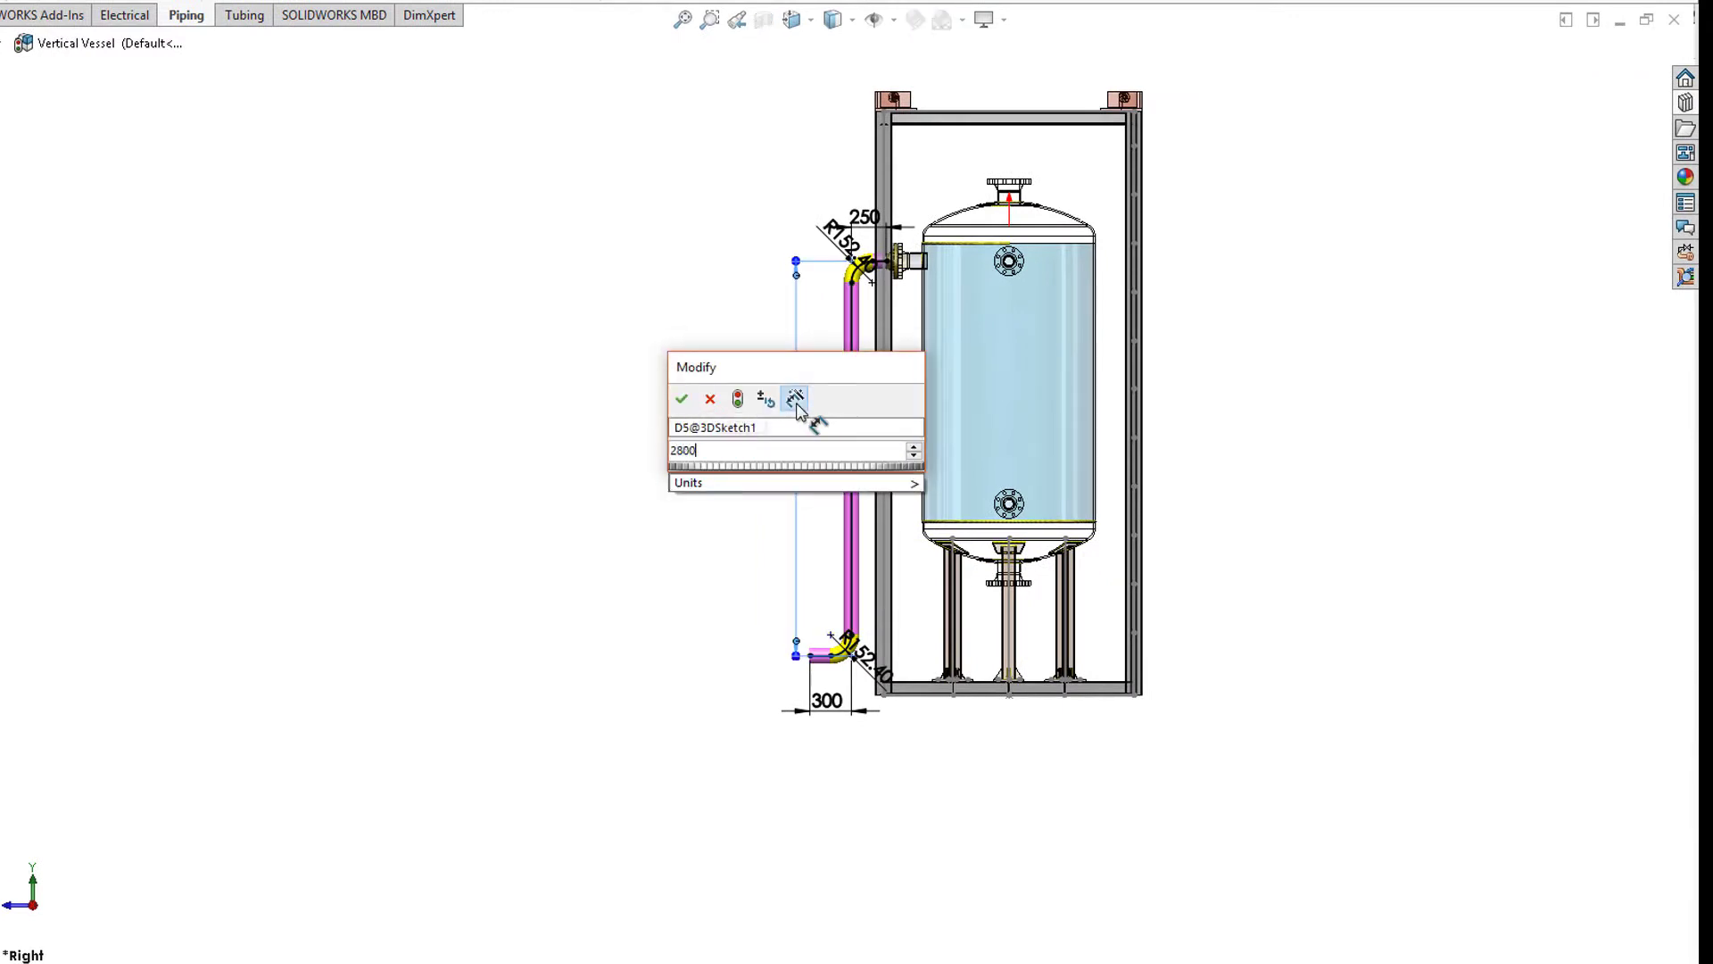
key(Return)
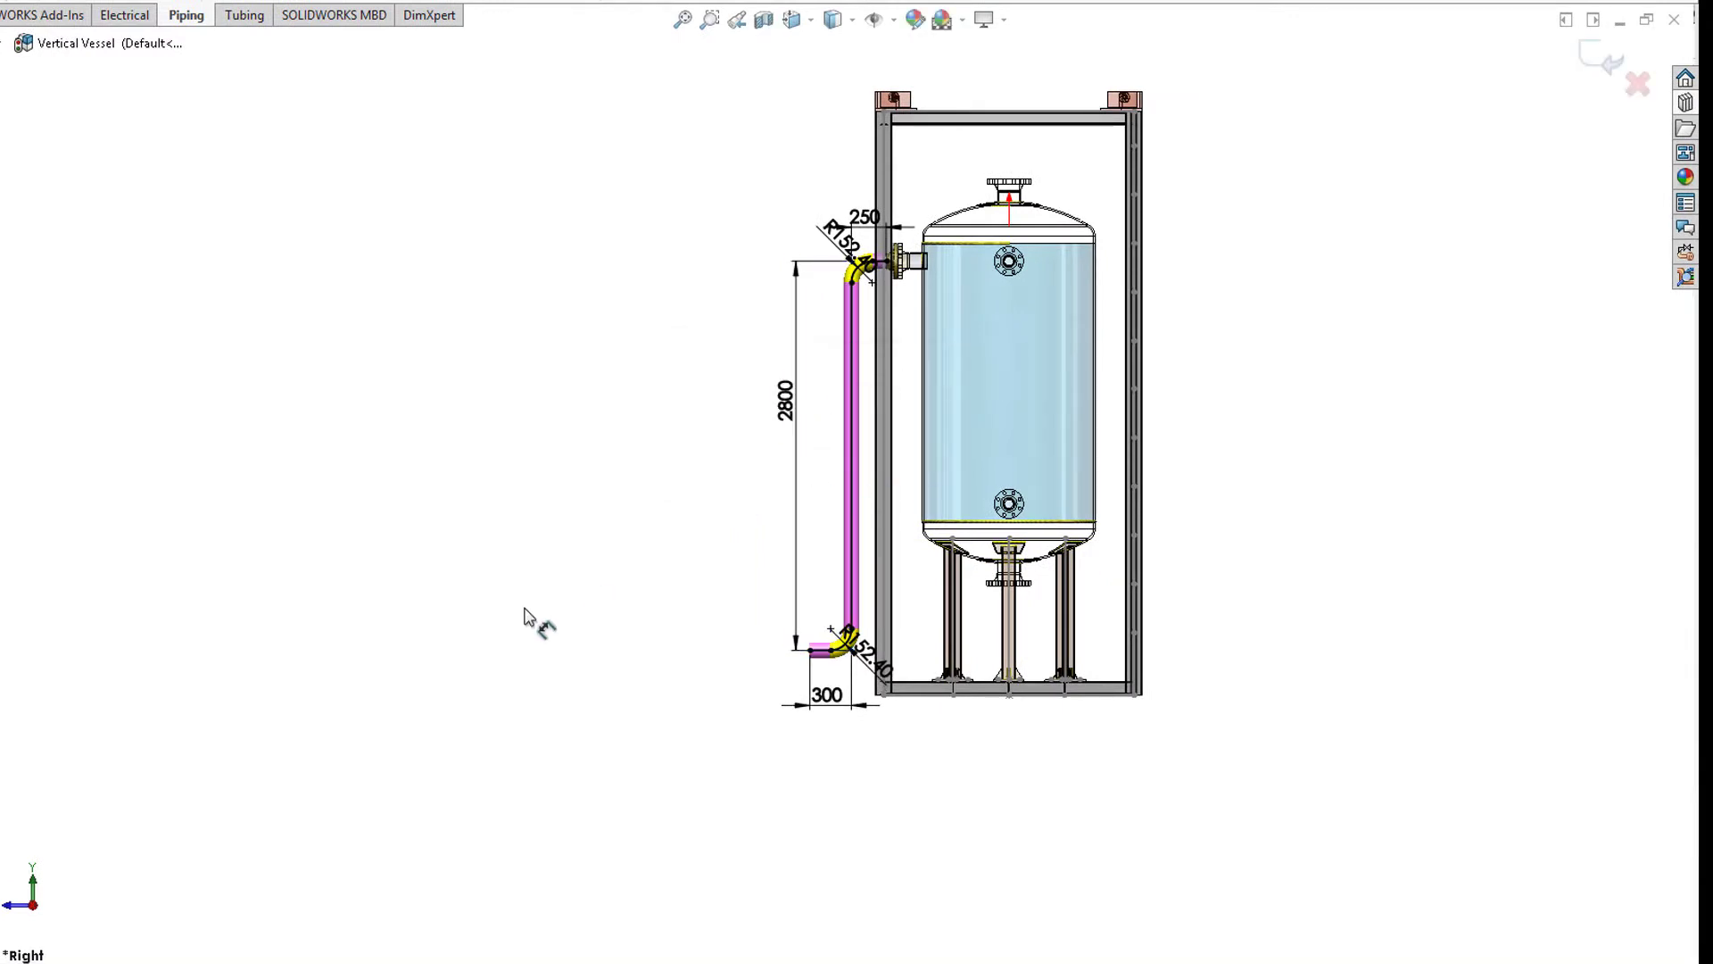
mouse_move(525, 620)
middle_down()
mouse_move(587, 616)
mouse_move(547, 639)
middle_up()
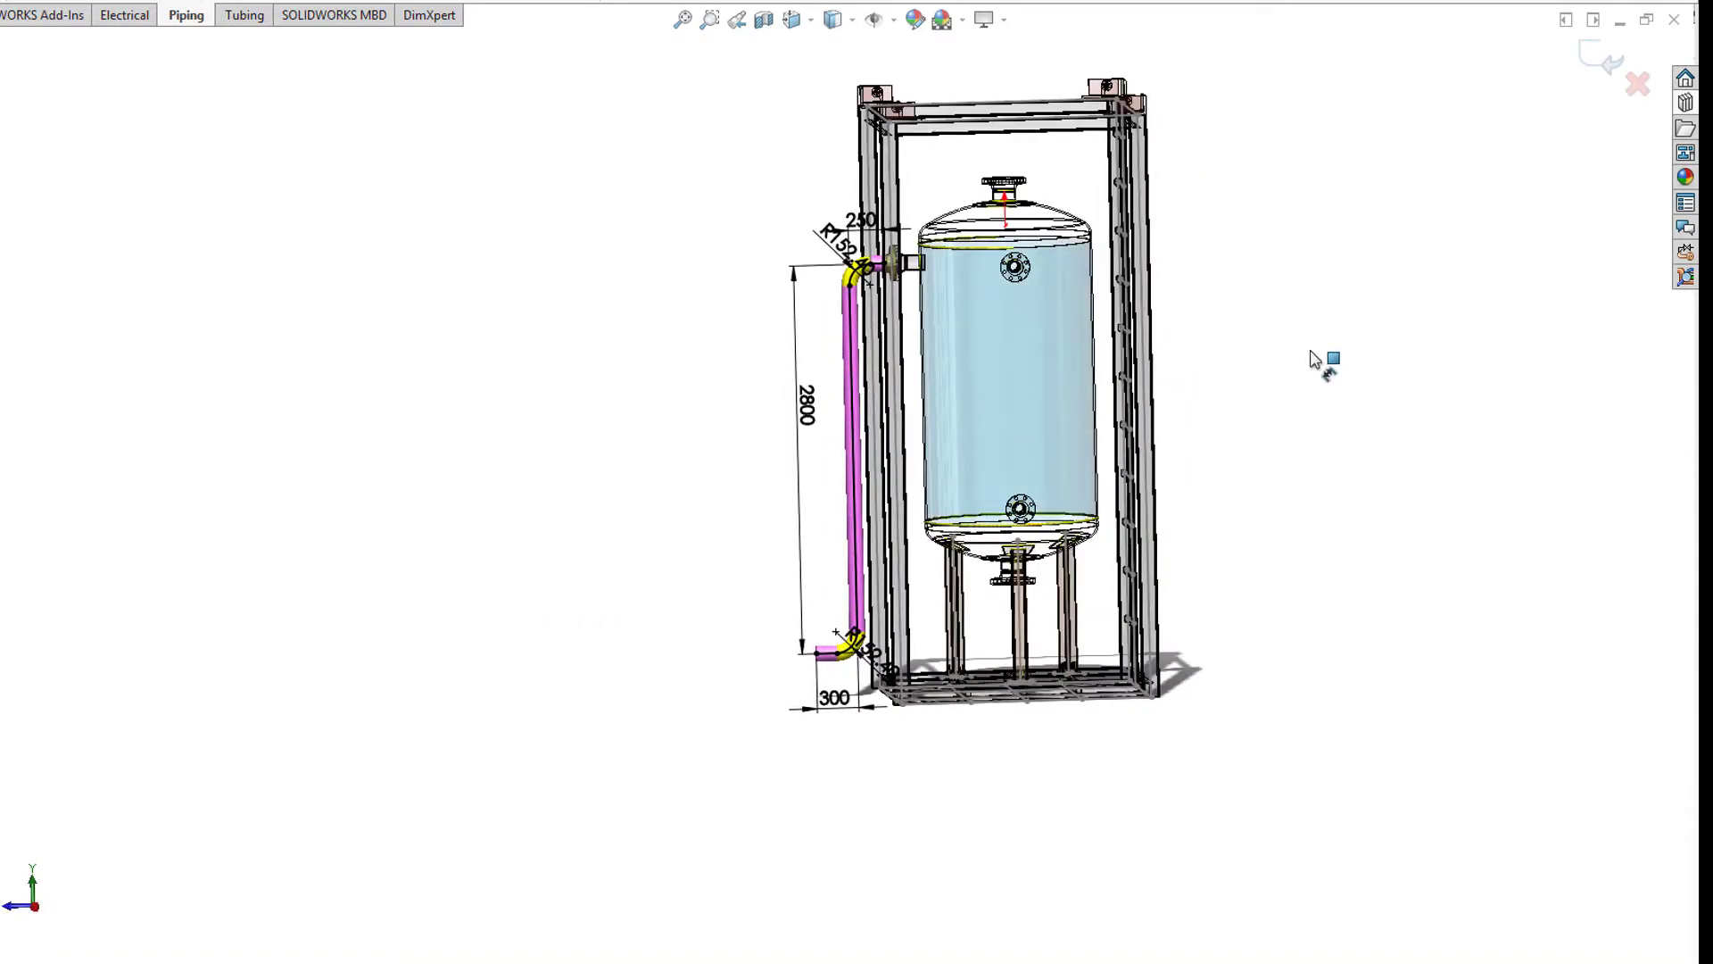
Step: In isometric view, drag a welding neck flange onto the lower pipe end and accept WNeck Flange 300-NPS4
key(ctrl+7)
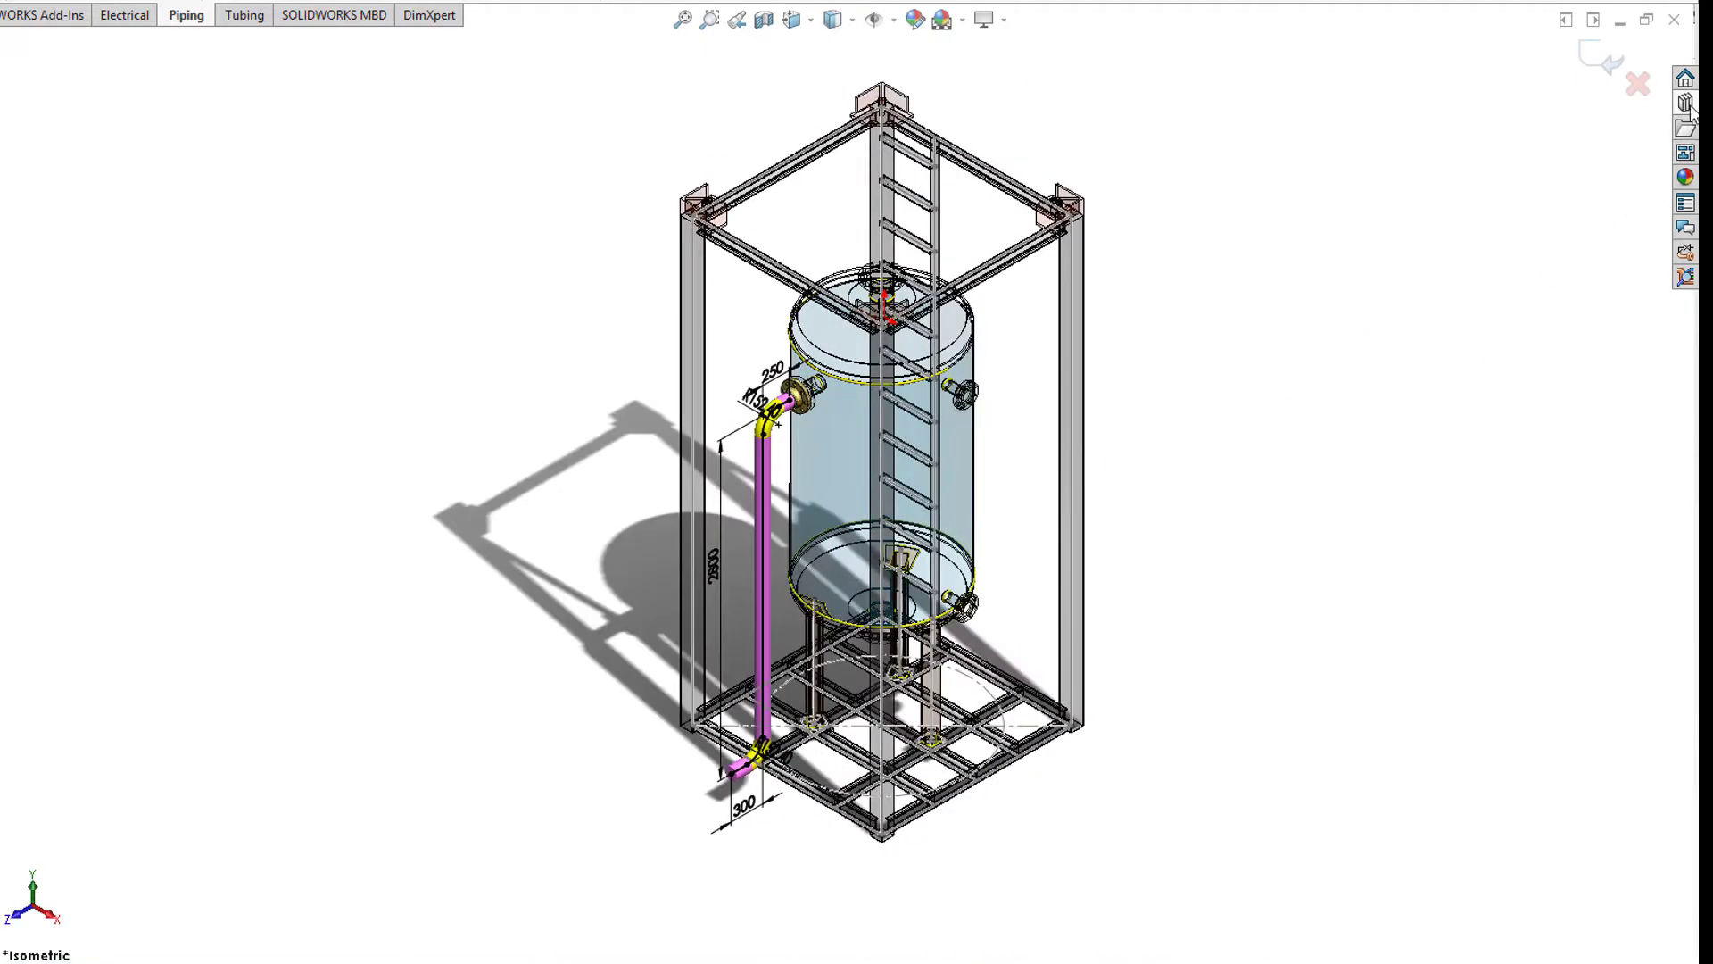
click(1686, 103)
drag(1596, 279, 842, 836)
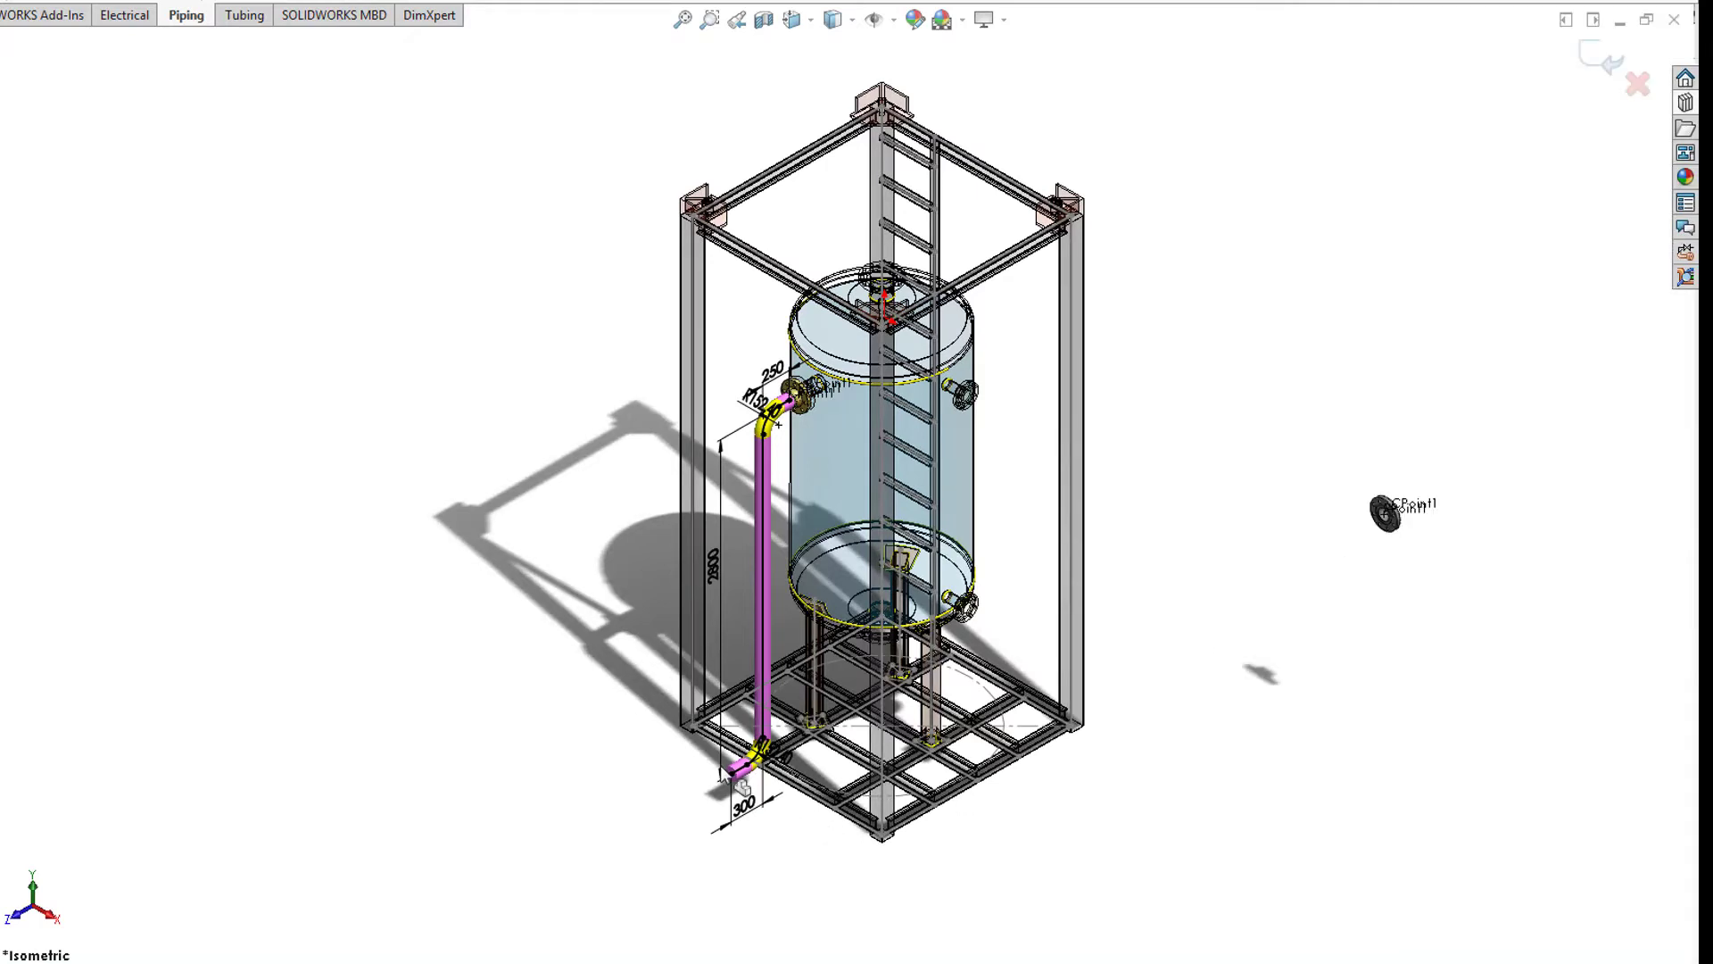
drag(739, 784, 735, 787)
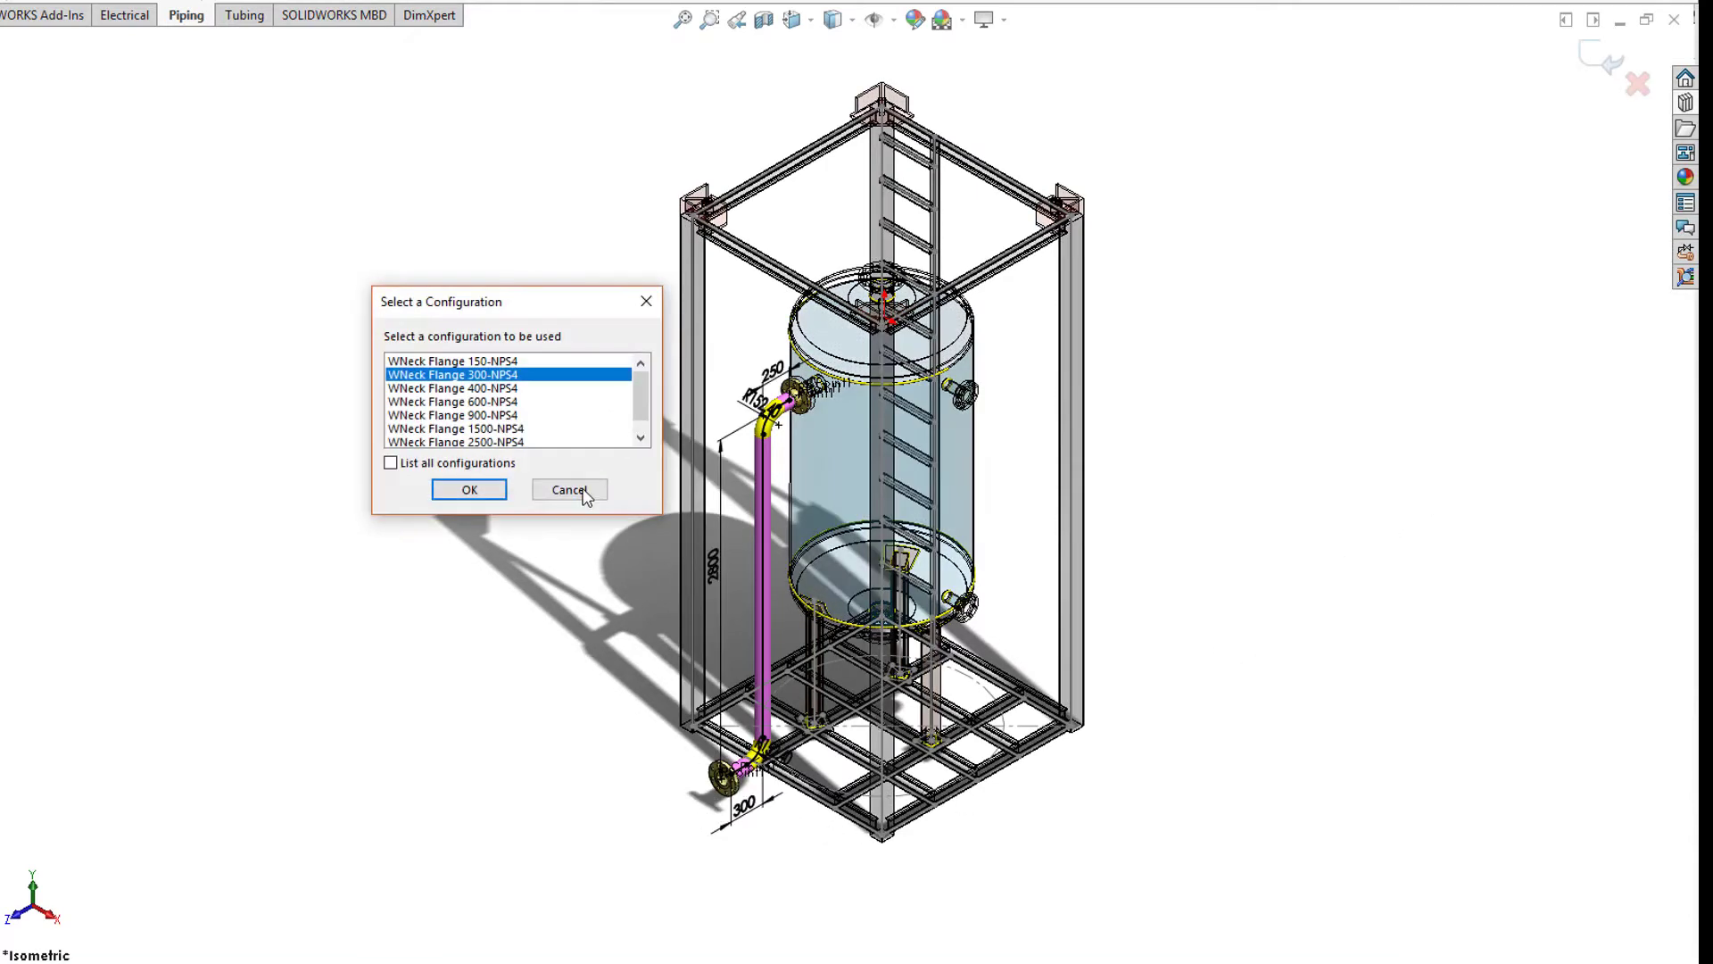
click(471, 489)
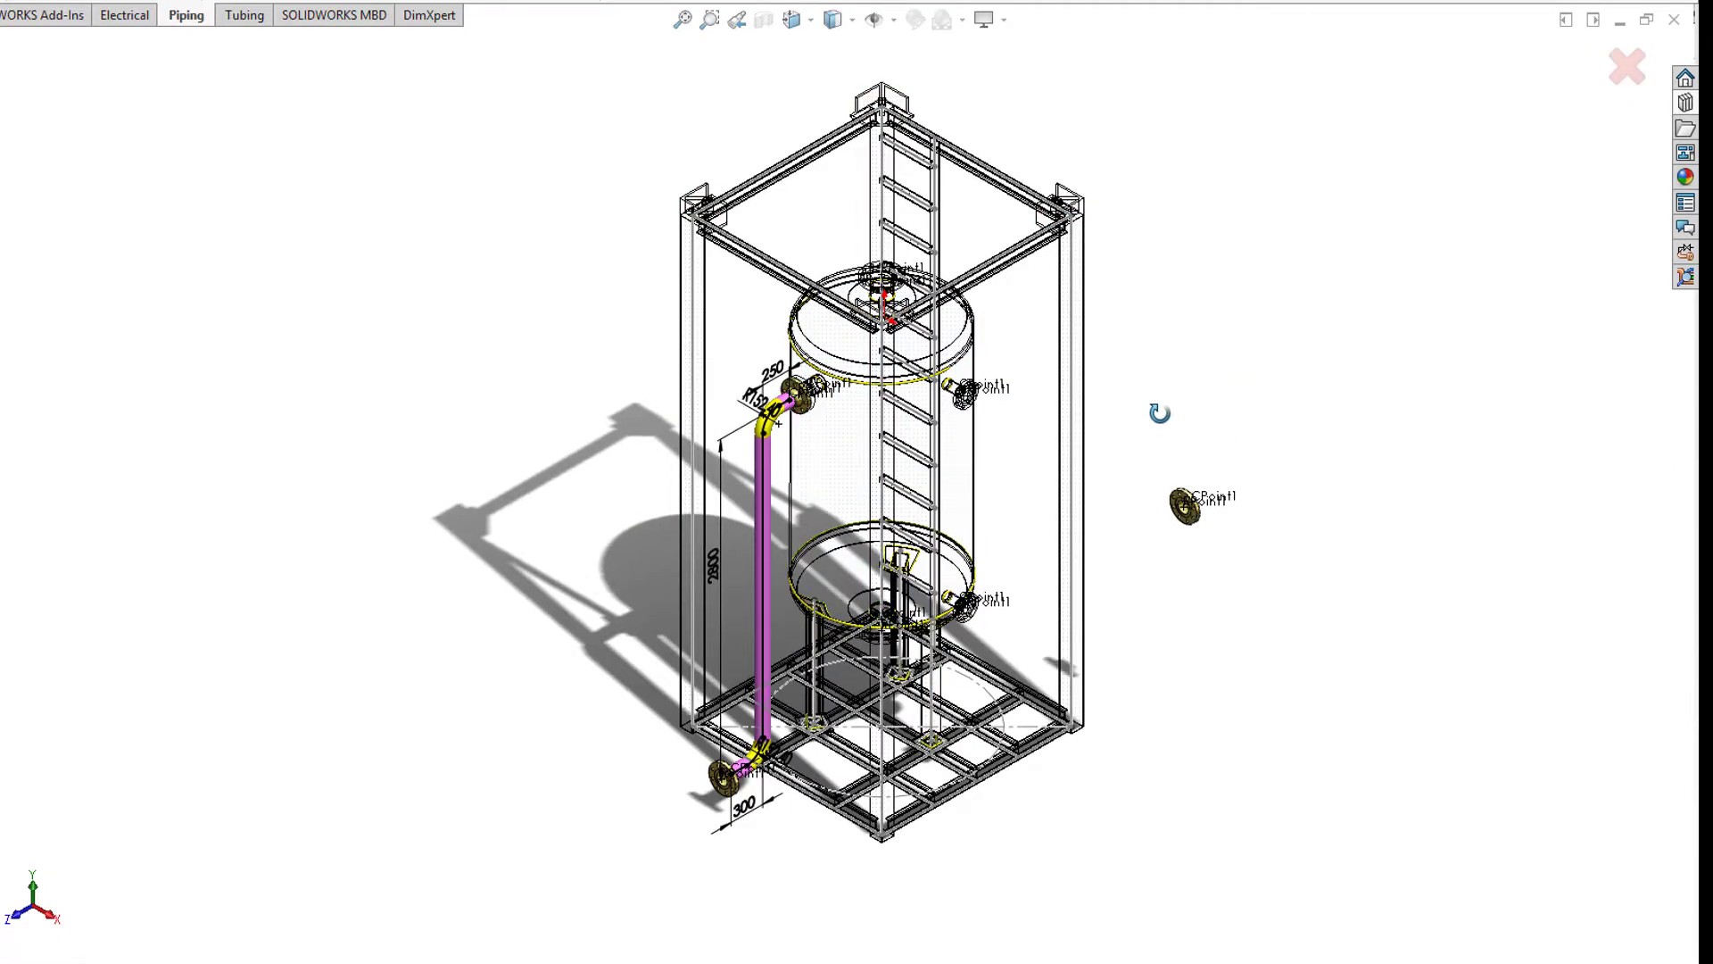
mouse_move(1159, 413)
middle_down()
mouse_move(1233, 462)
mouse_move(1335, 431)
mouse_move(1234, 444)
mouse_move(1320, 455)
mouse_move(1213, 437)
middle_up()
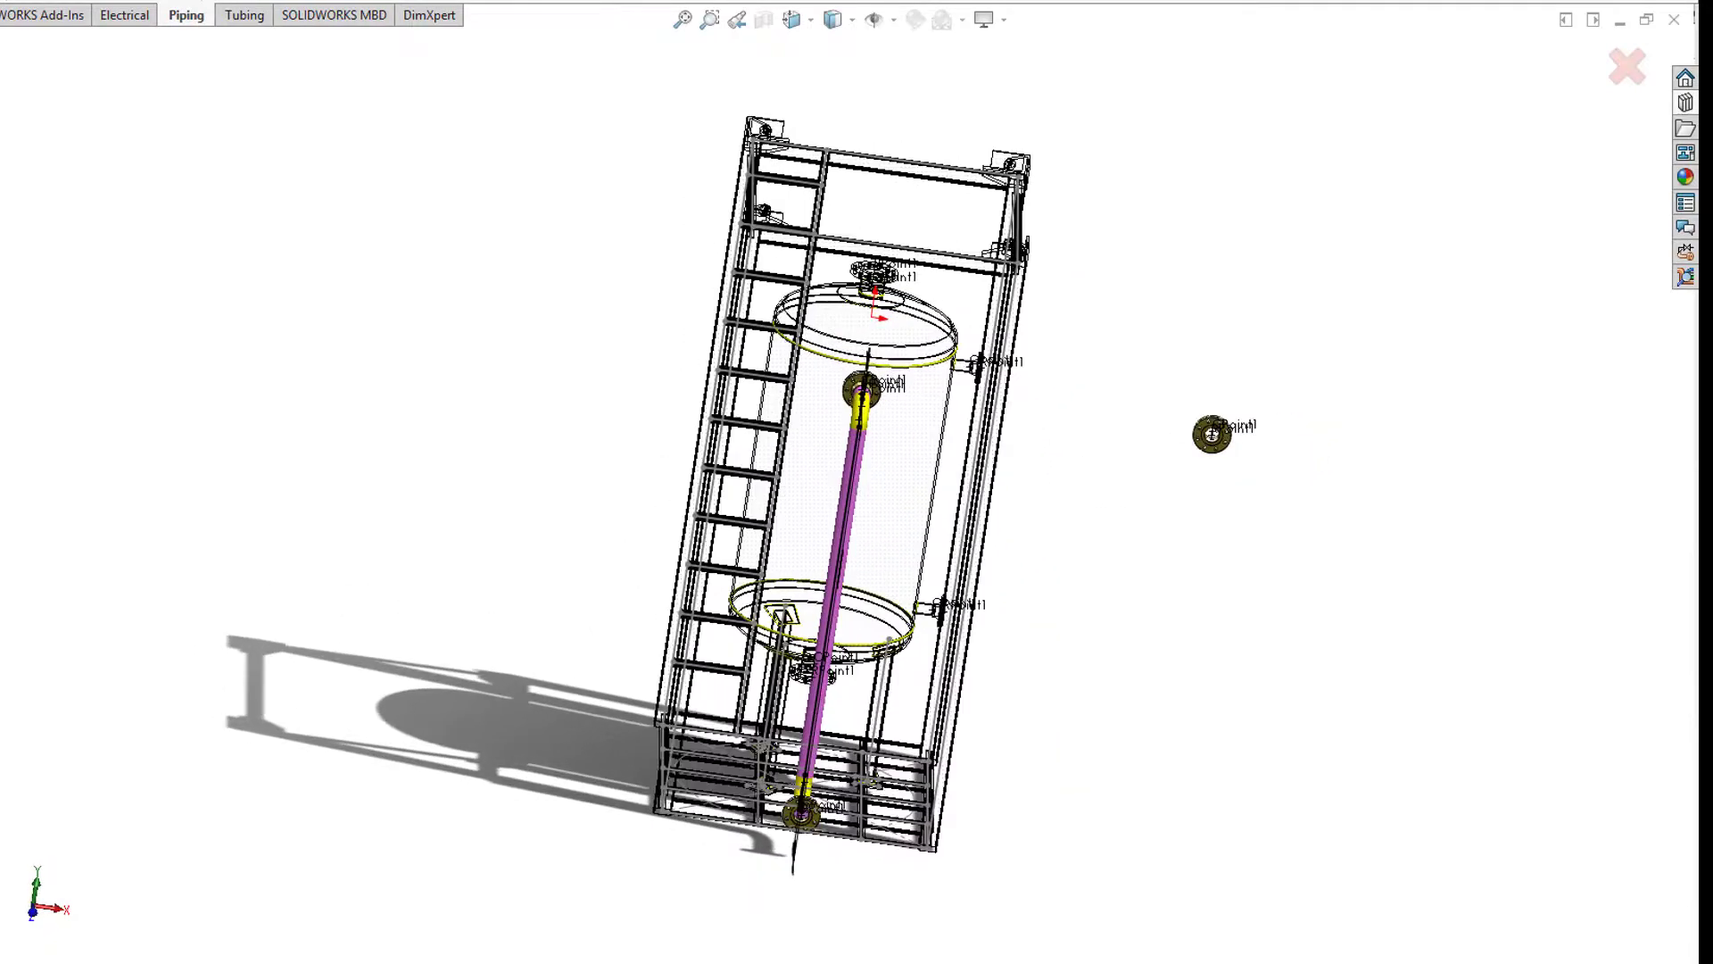
key(Escape)
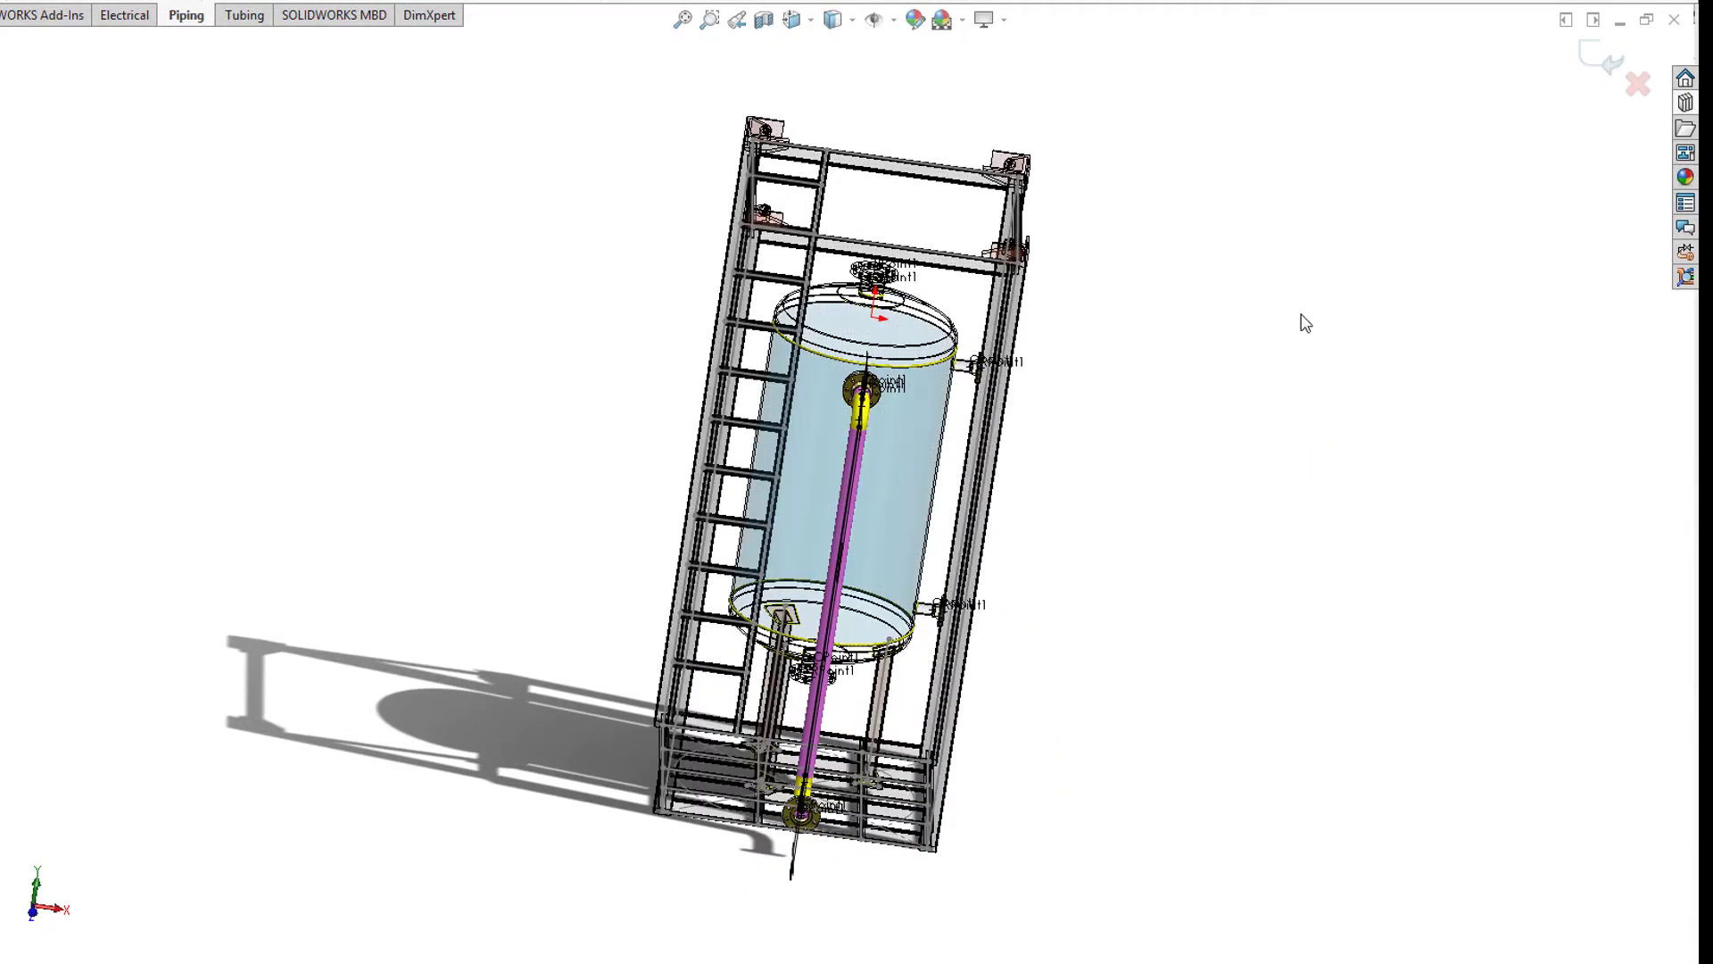
middle_drag(1239, 337, 1196, 383)
Step: Drag a welding neck flange from the Design Library onto the top nozzle, sized WNeck Flange 300-NPS6
scroll(905, 303, down, 3)
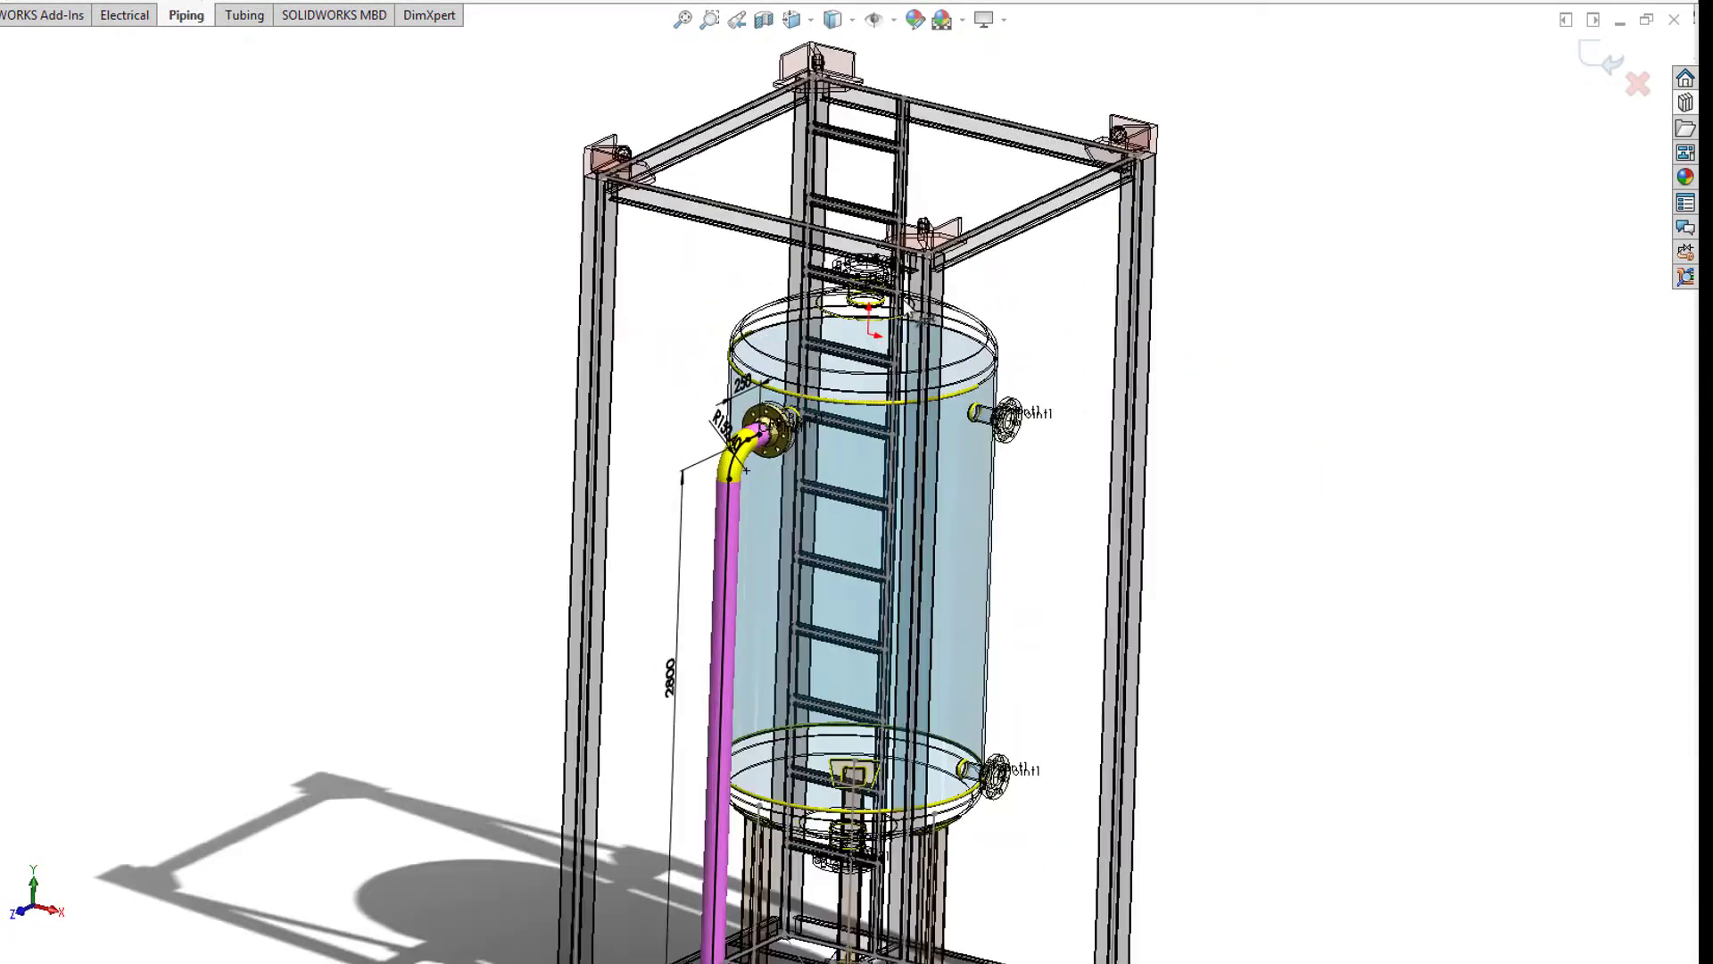
scroll(905, 302, down, 2)
middle_drag(1315, 313, 1339, 402)
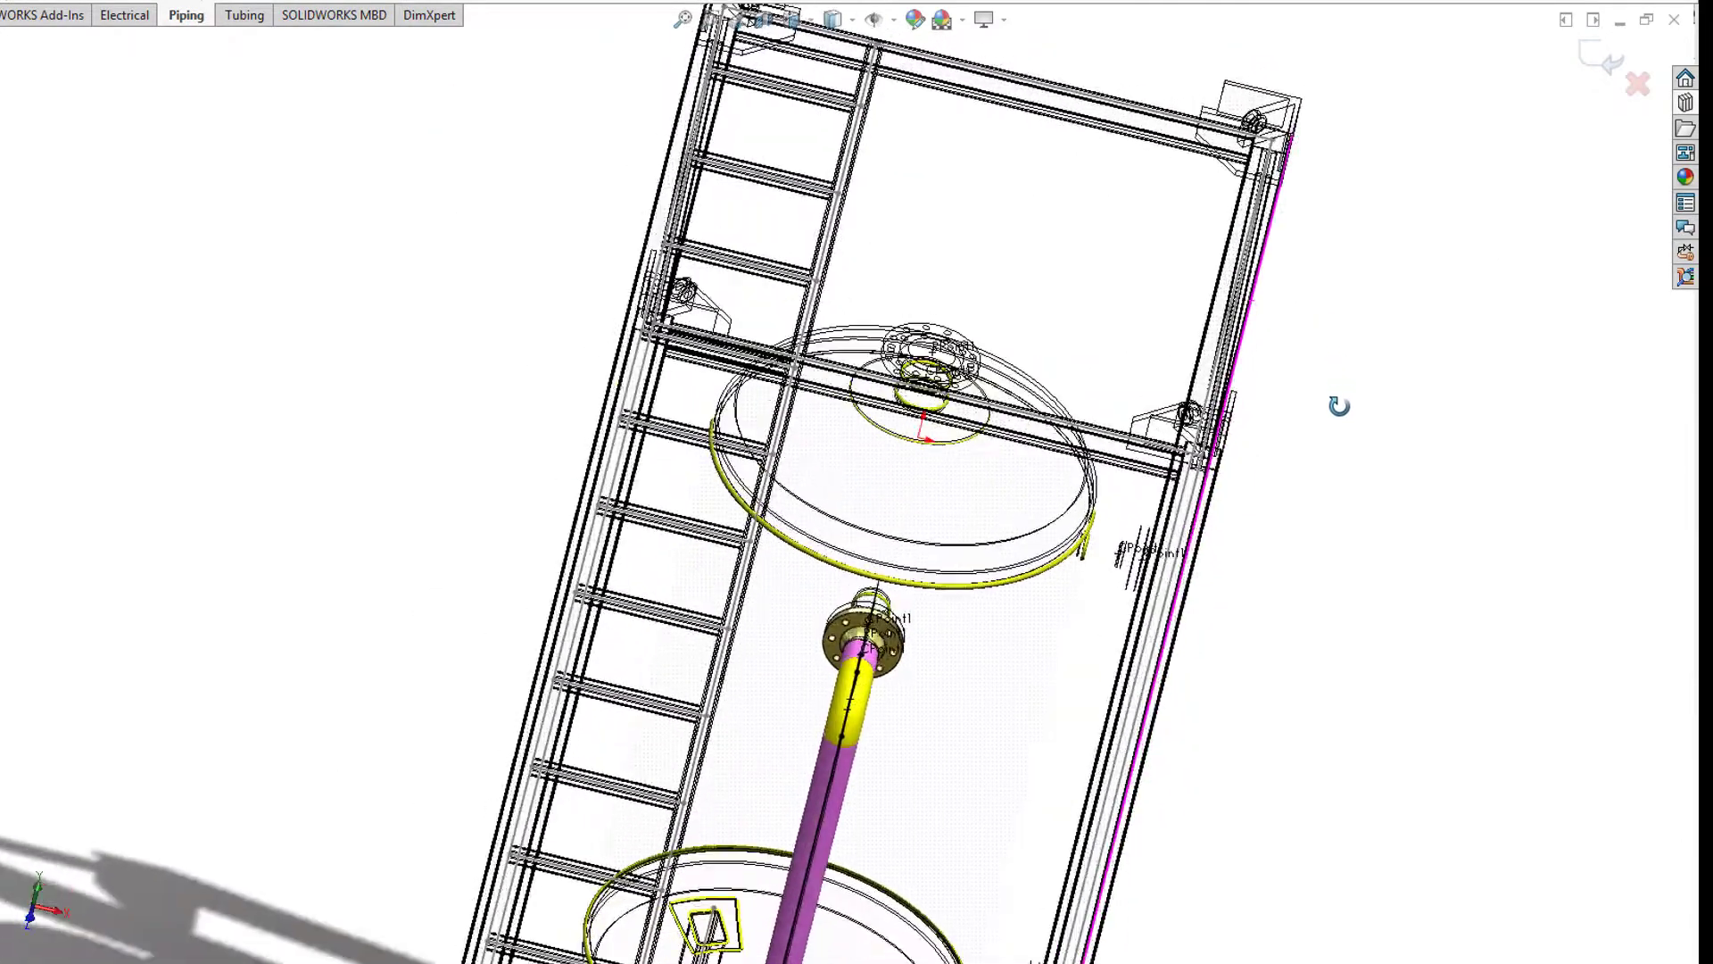
click(1685, 105)
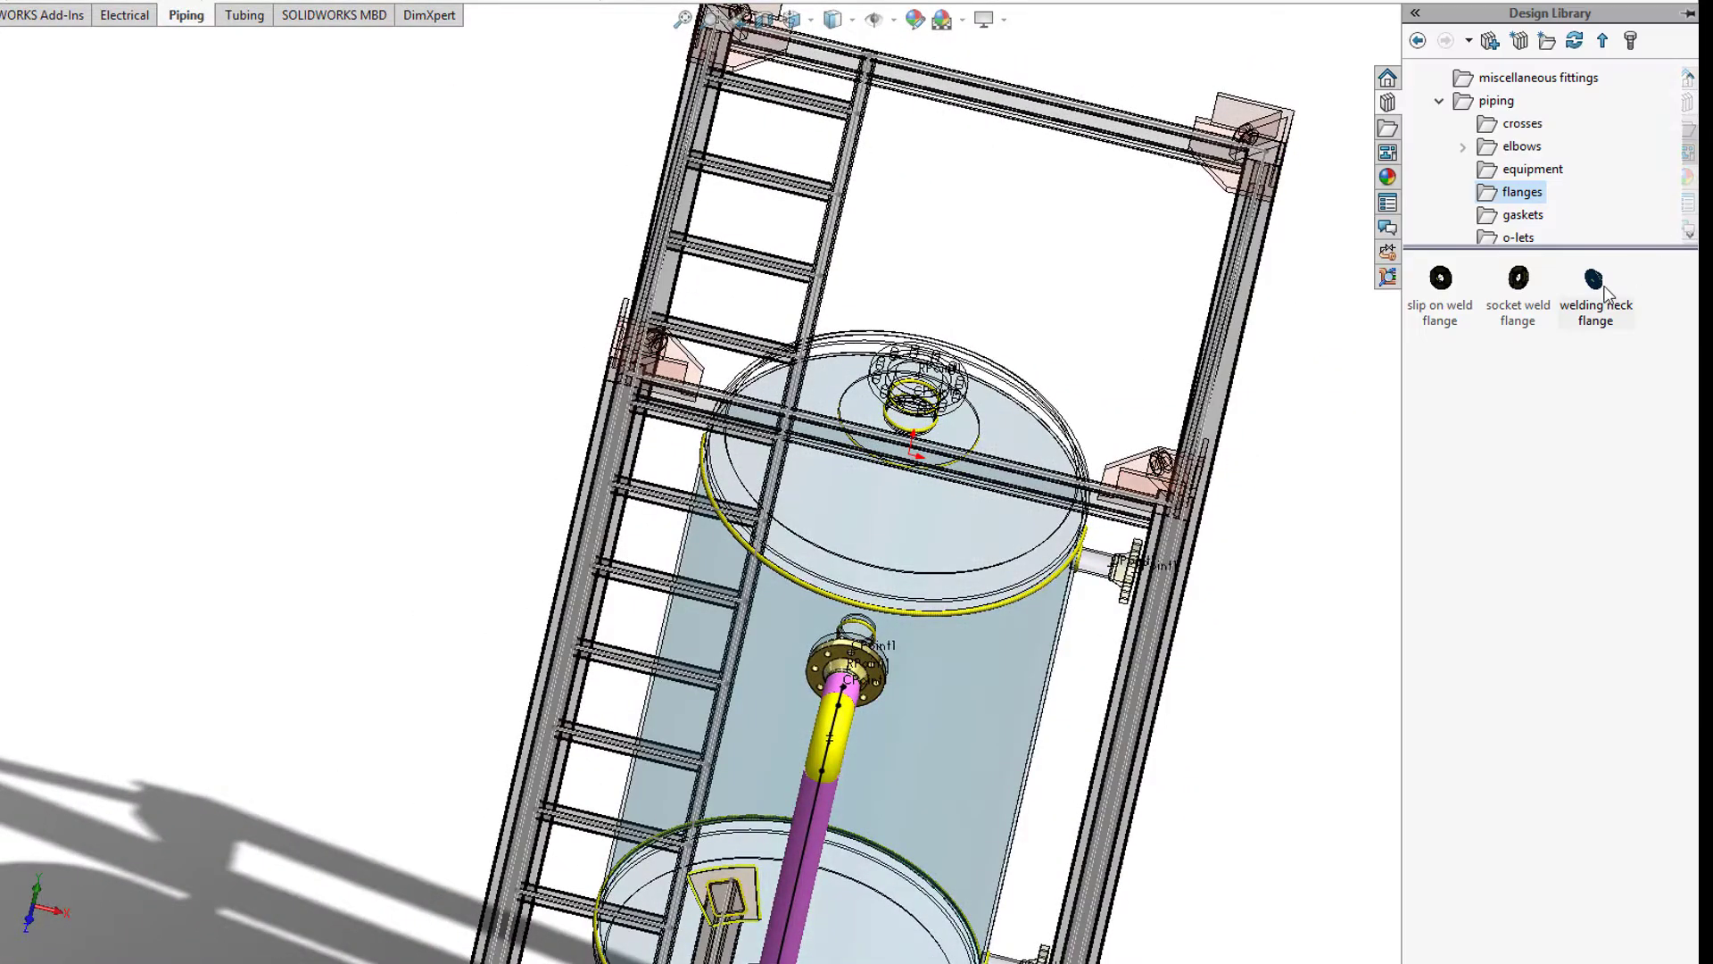
mouse_move(1606, 292)
mouse_down()
mouse_move(928, 377)
mouse_move(919, 361)
mouse_up()
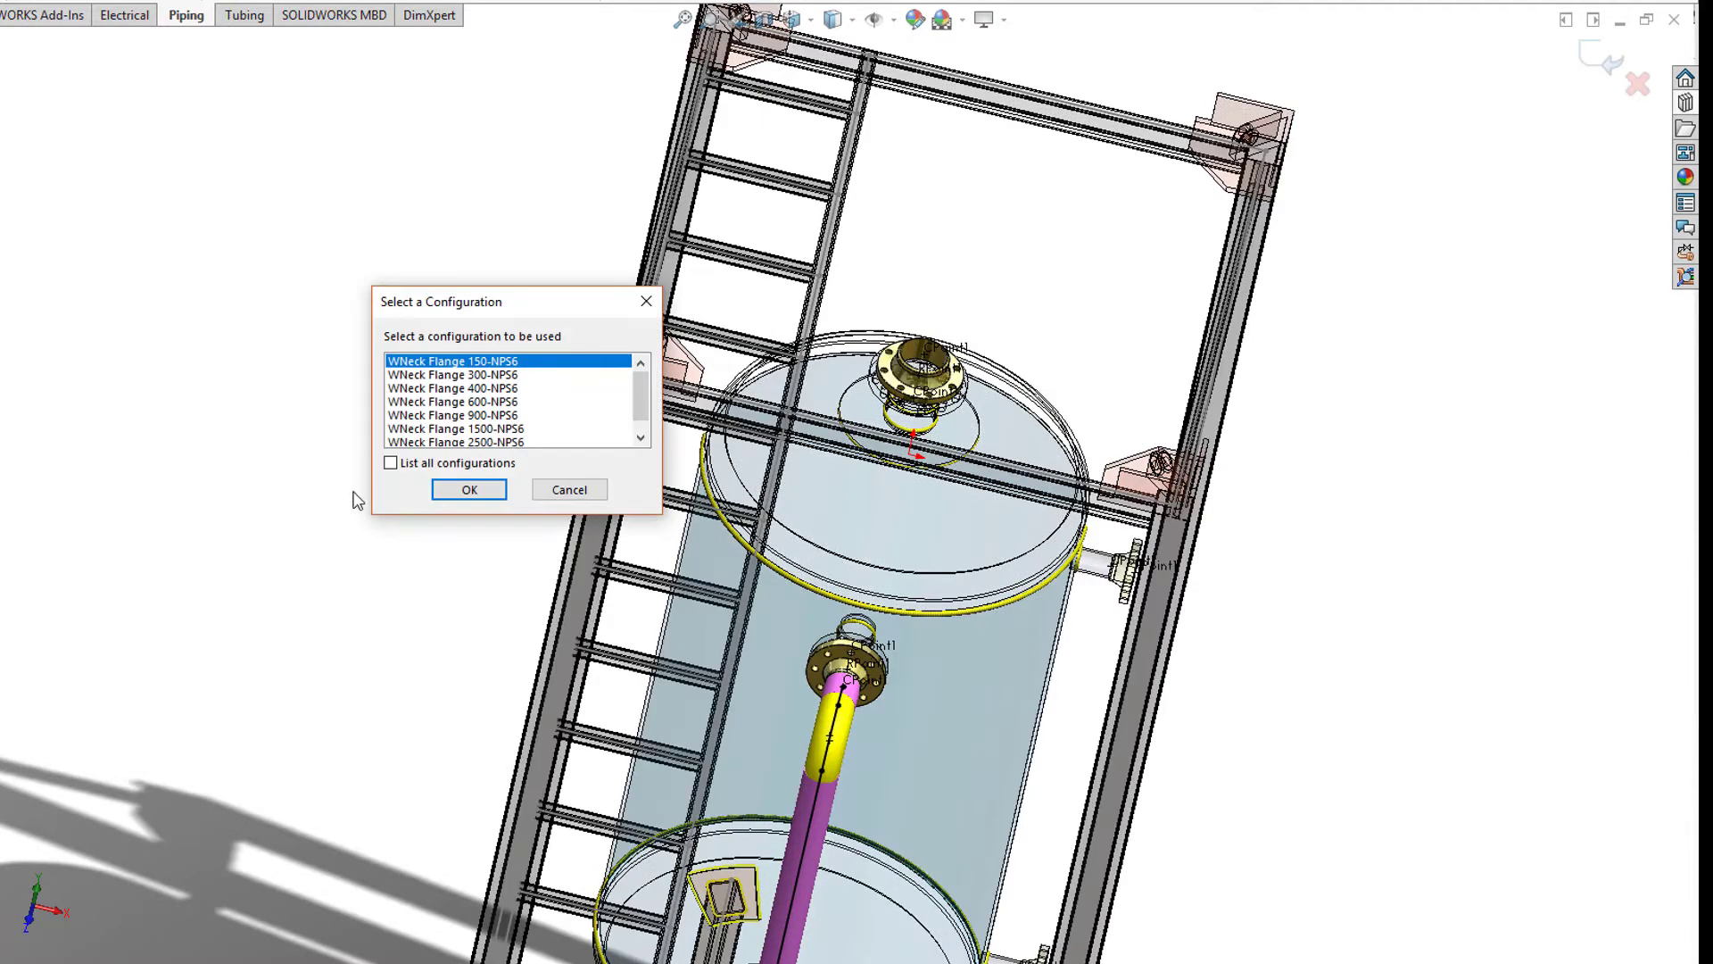
click(493, 375)
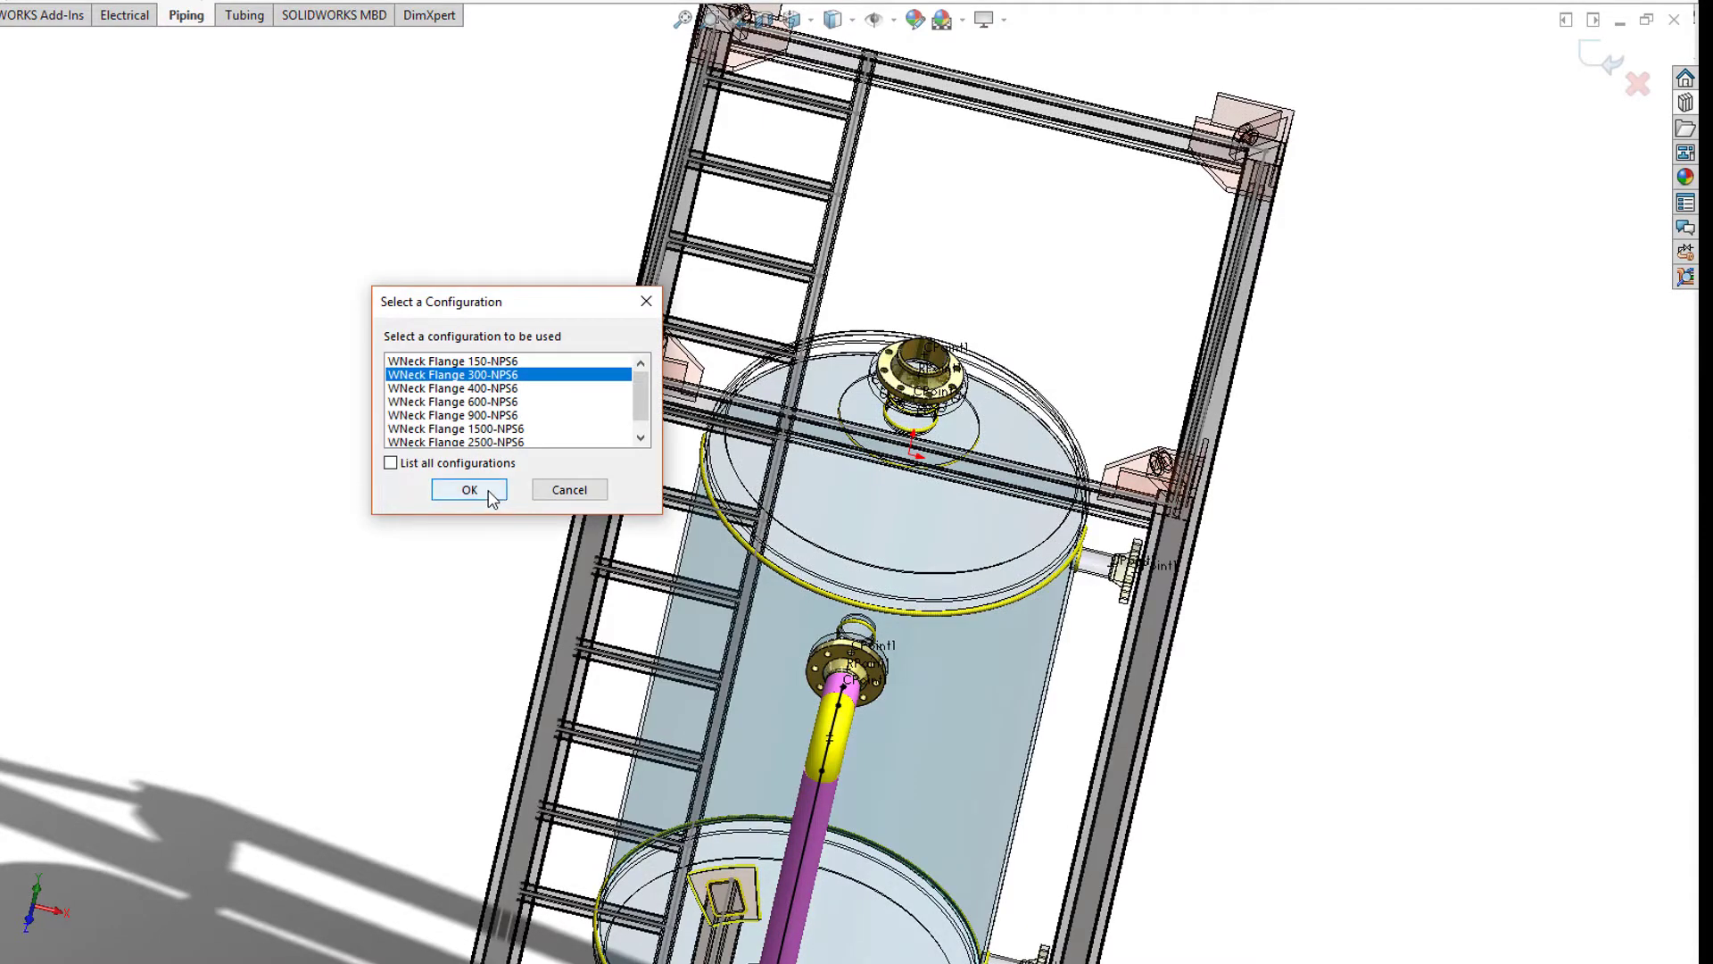
click(487, 492)
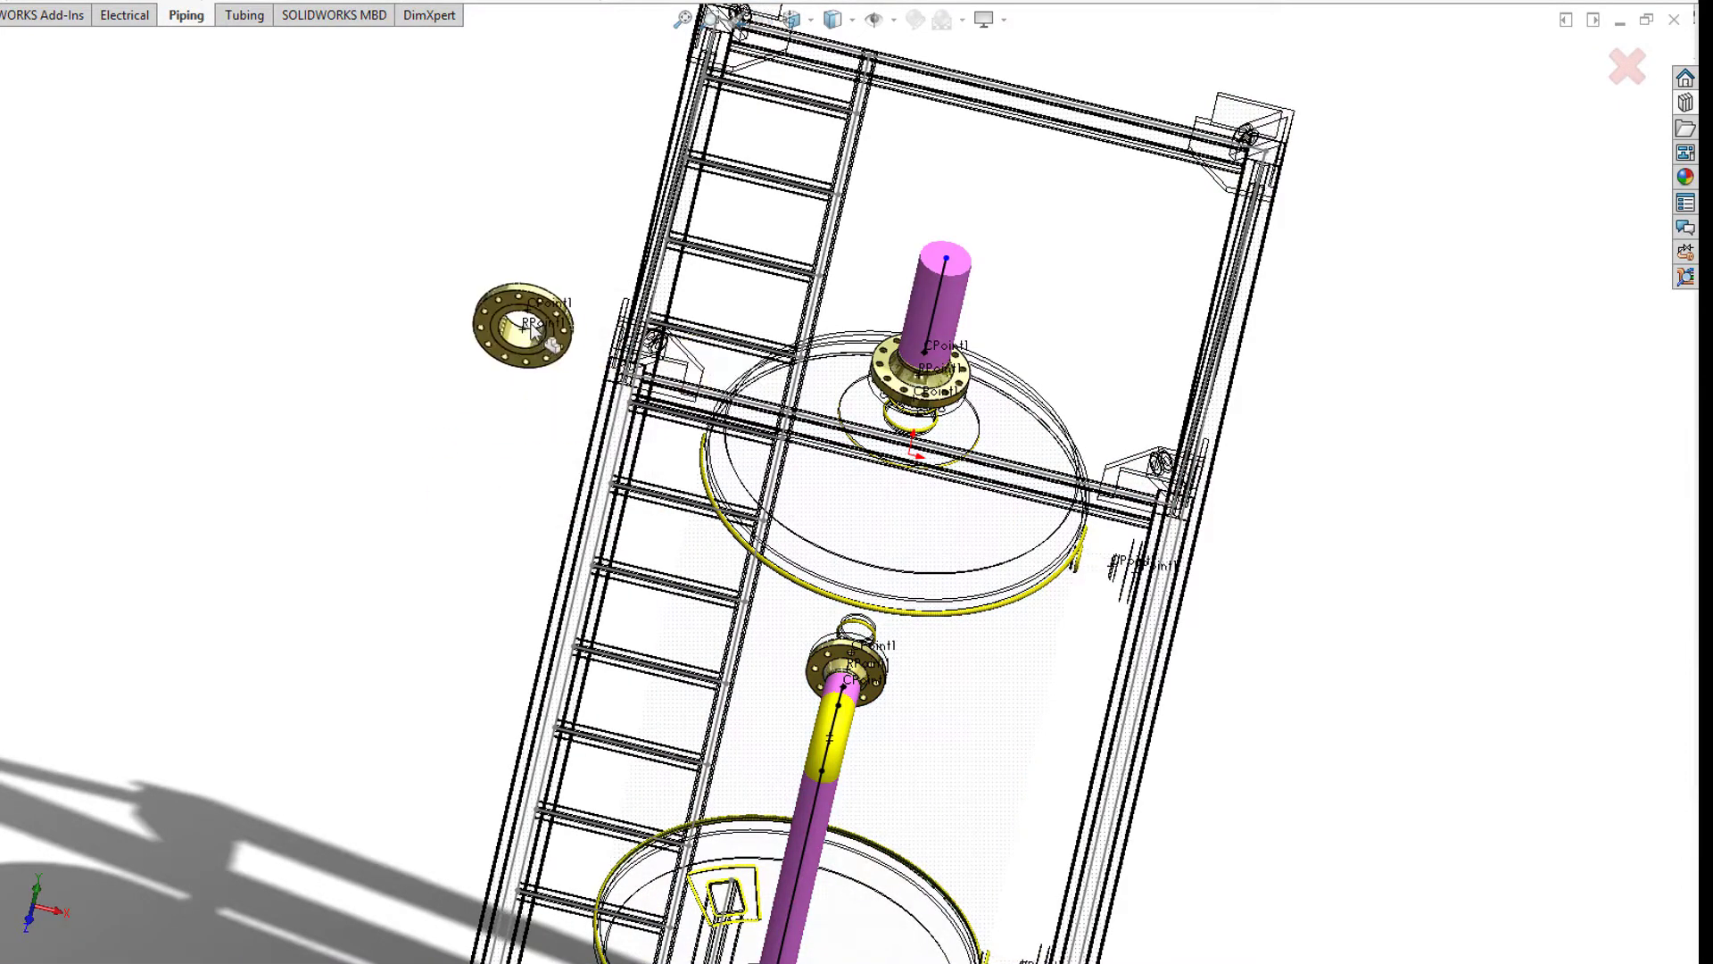
scroll(624, 370, up, 2)
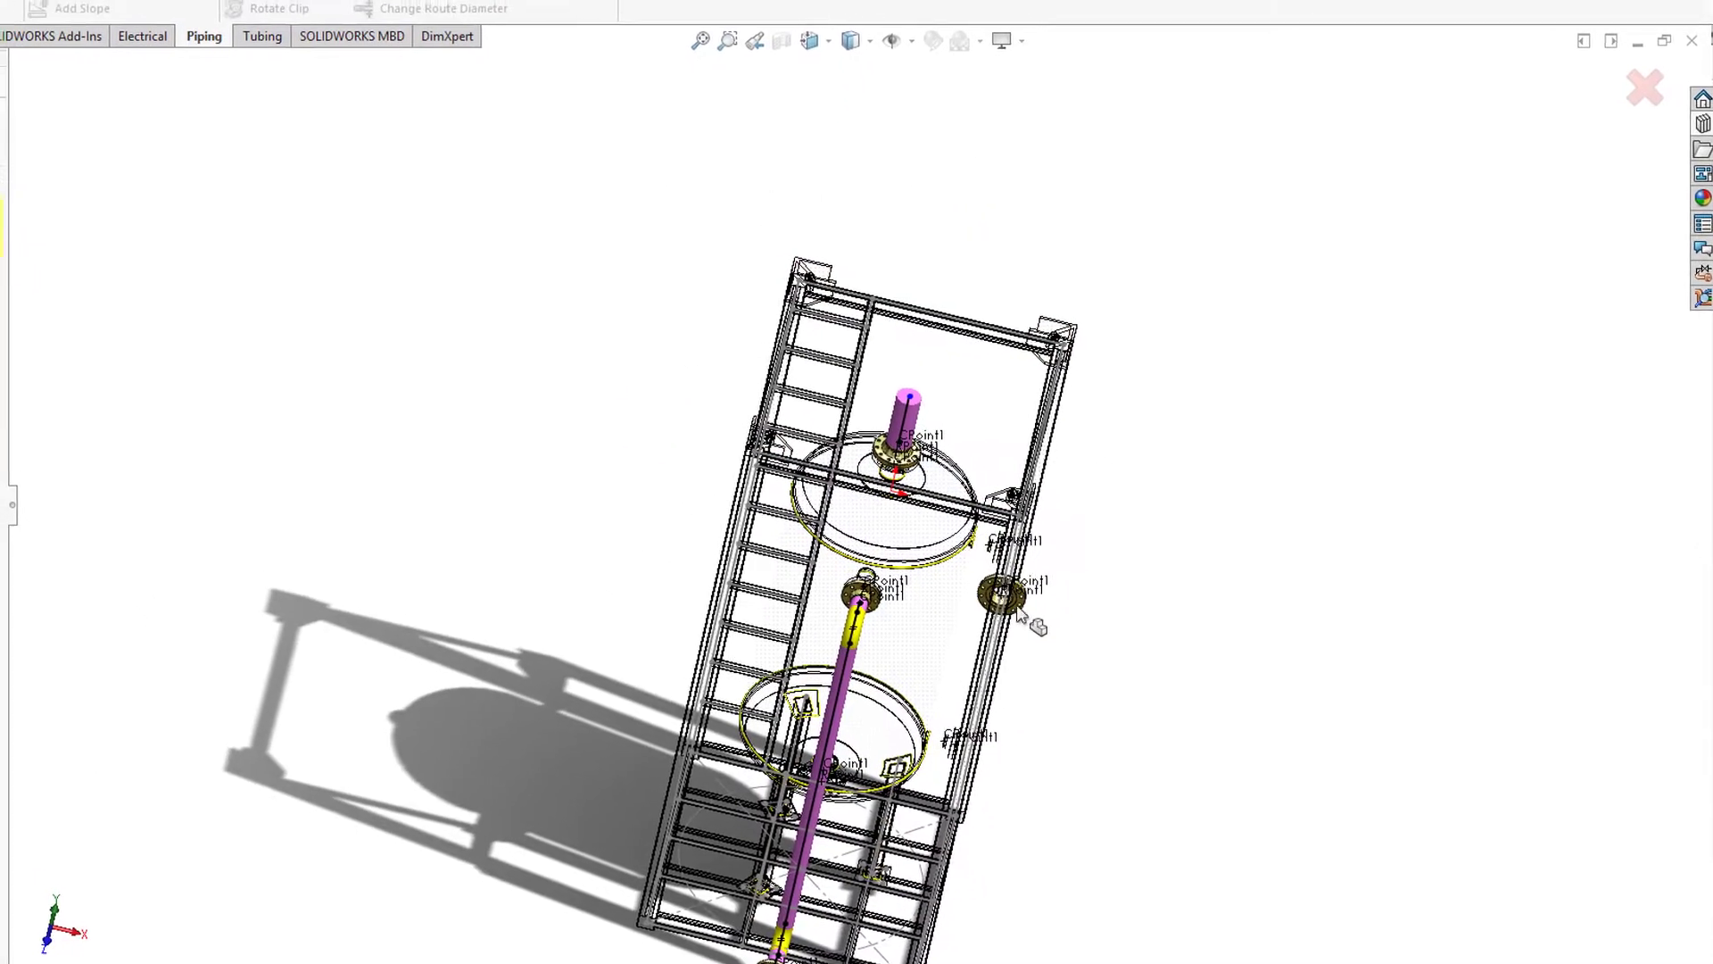
Step: In front view, sketch the top route up, across, down beside the frame and out in a short leg
key(ctrl+1)
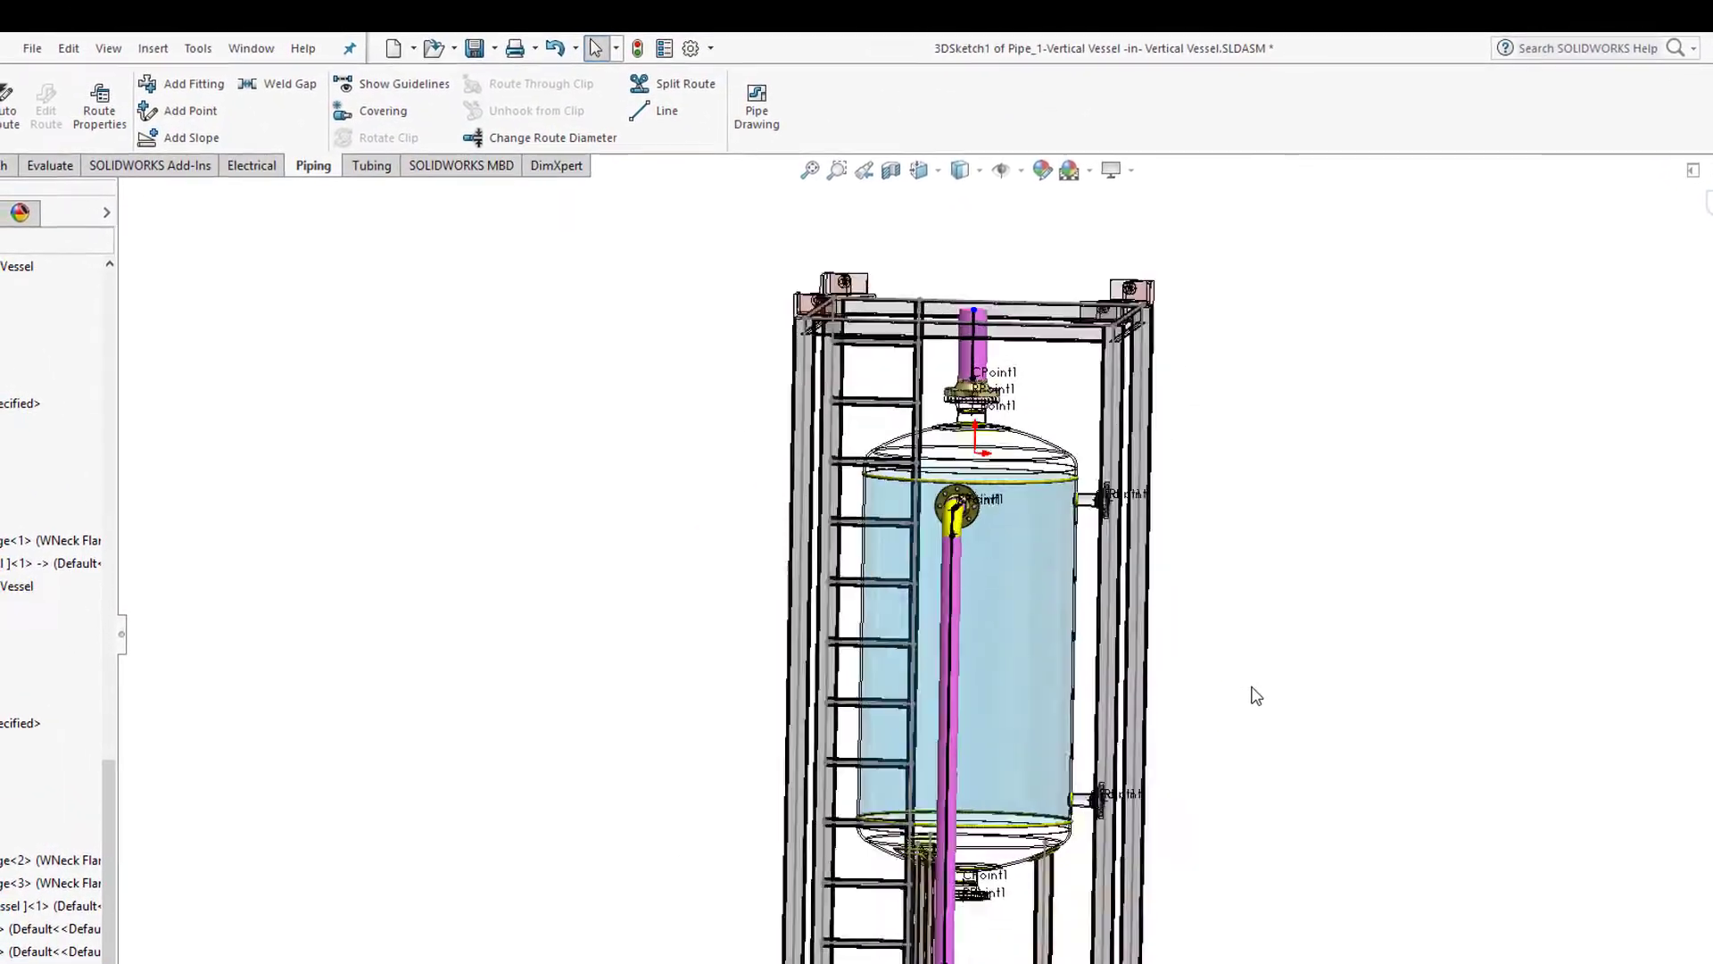
click(665, 111)
click(975, 191)
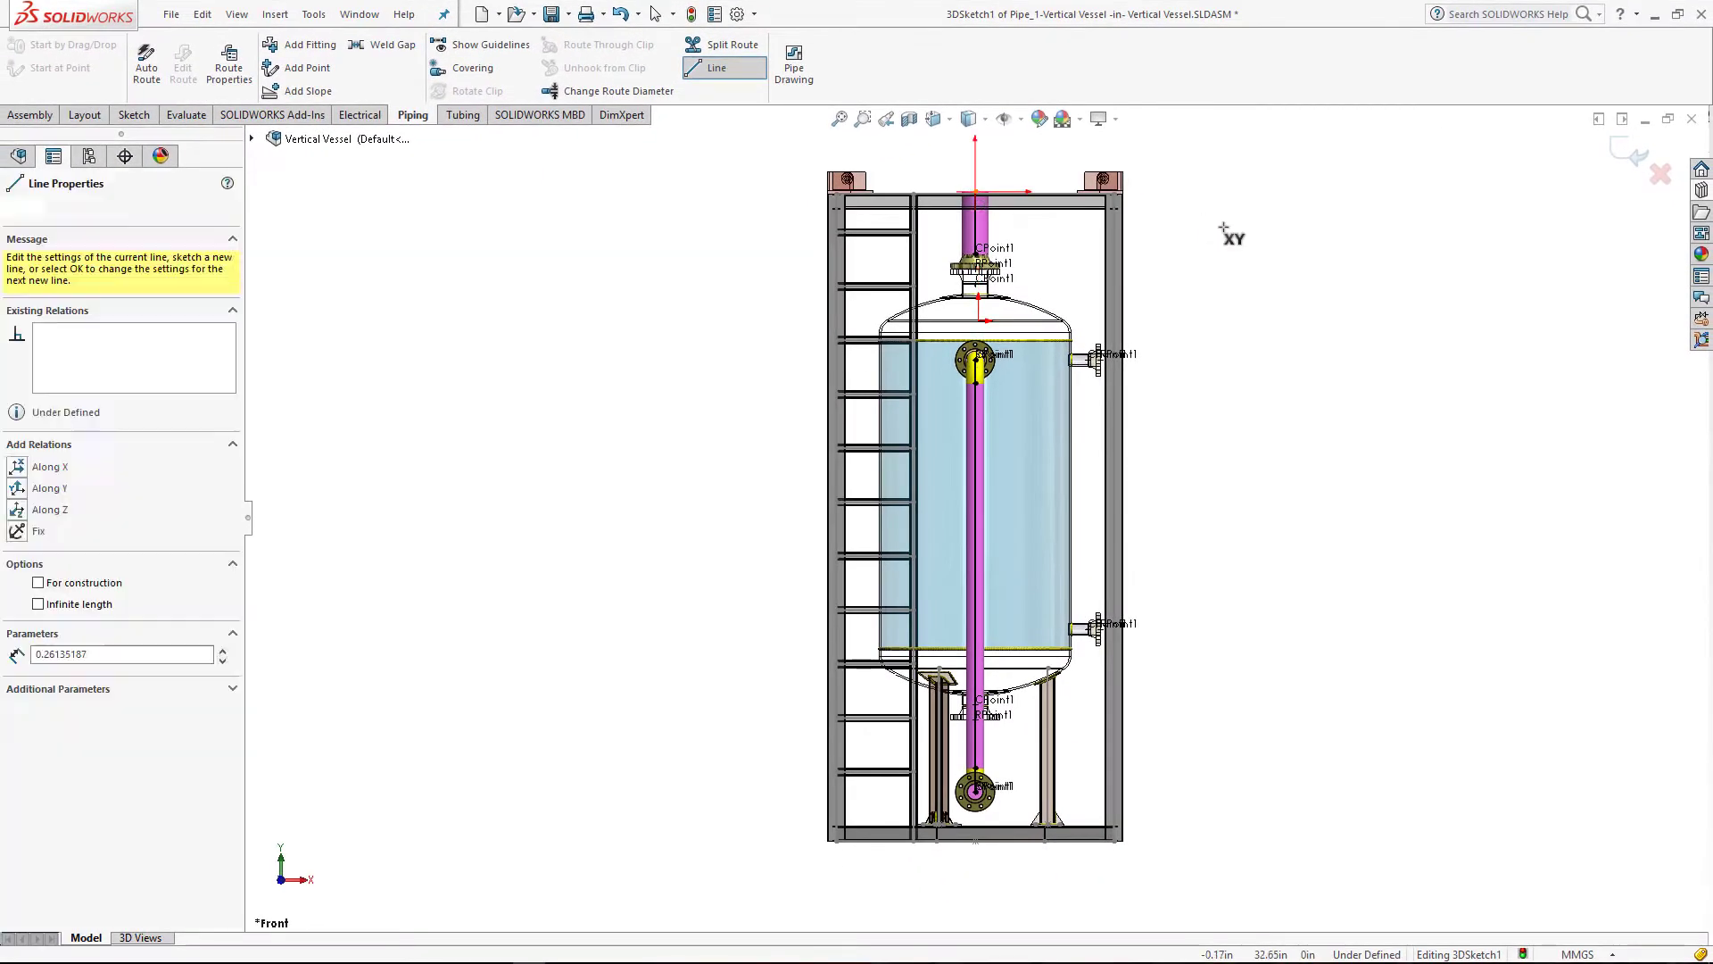
mouse_move(1223, 232)
middle_down()
mouse_move(1239, 560)
mouse_move(1216, 482)
middle_up()
scroll(1006, 632, down, 5)
scroll(1006, 632, up, 5)
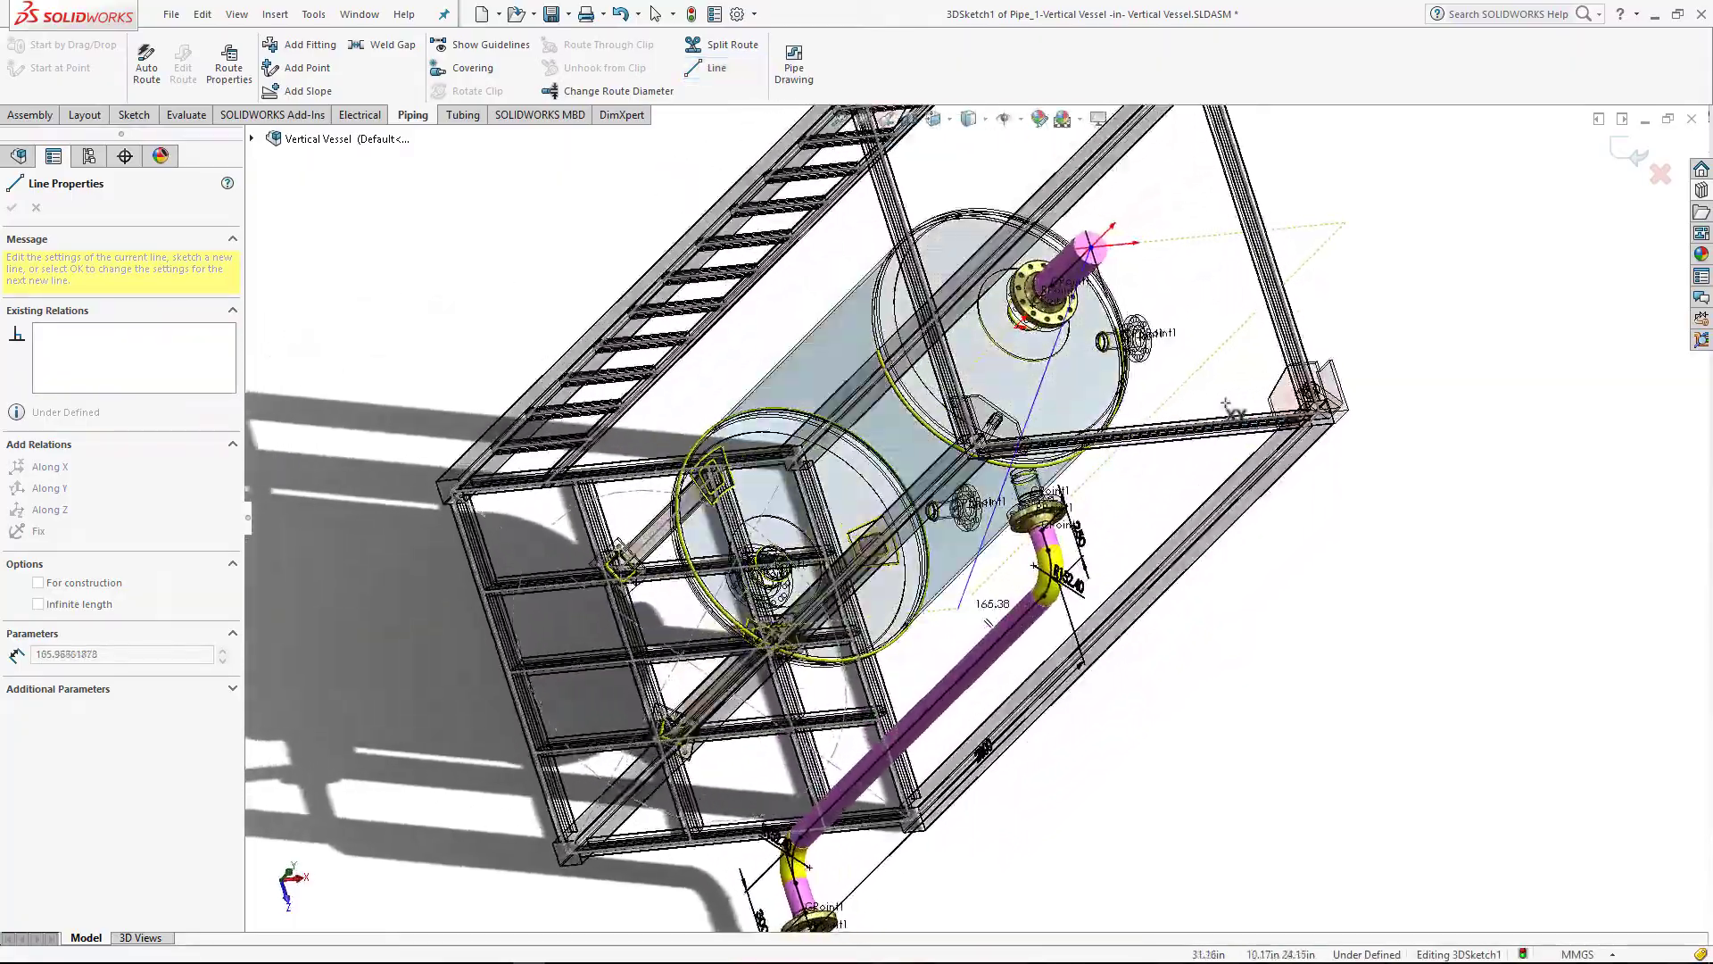
mouse_move(1007, 632)
middle_down()
mouse_move(1296, 389)
mouse_move(1280, 367)
mouse_move(1193, 382)
middle_up()
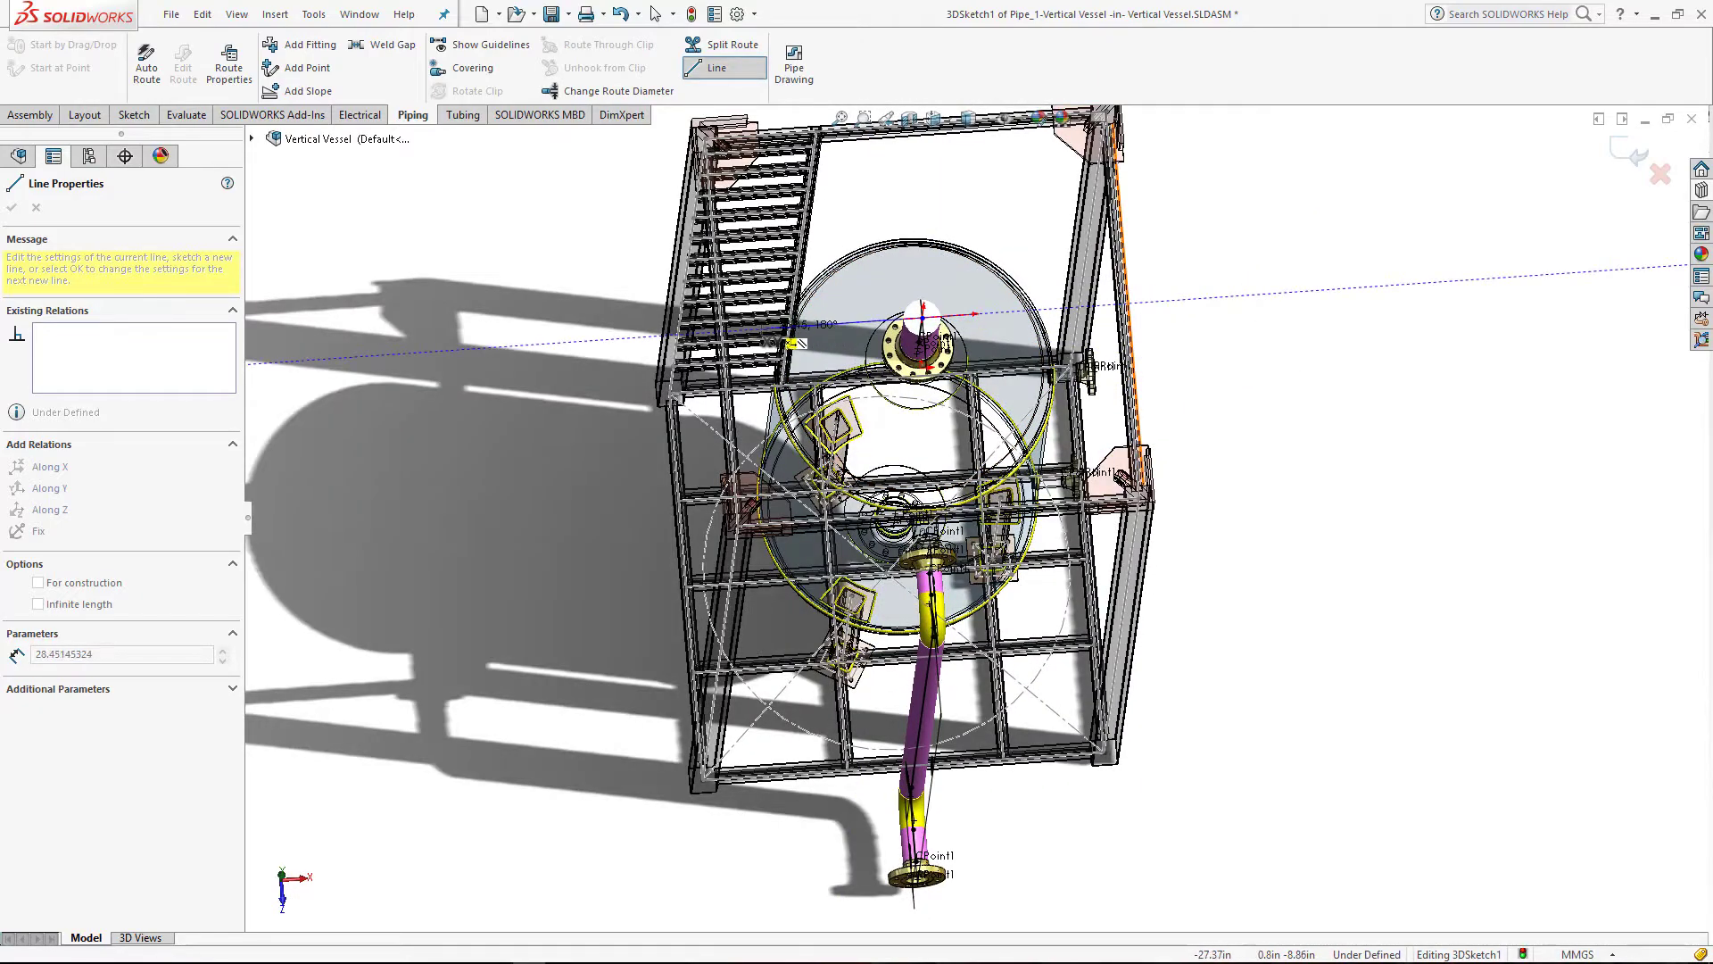
click(792, 342)
middle_drag(793, 342, 807, 176)
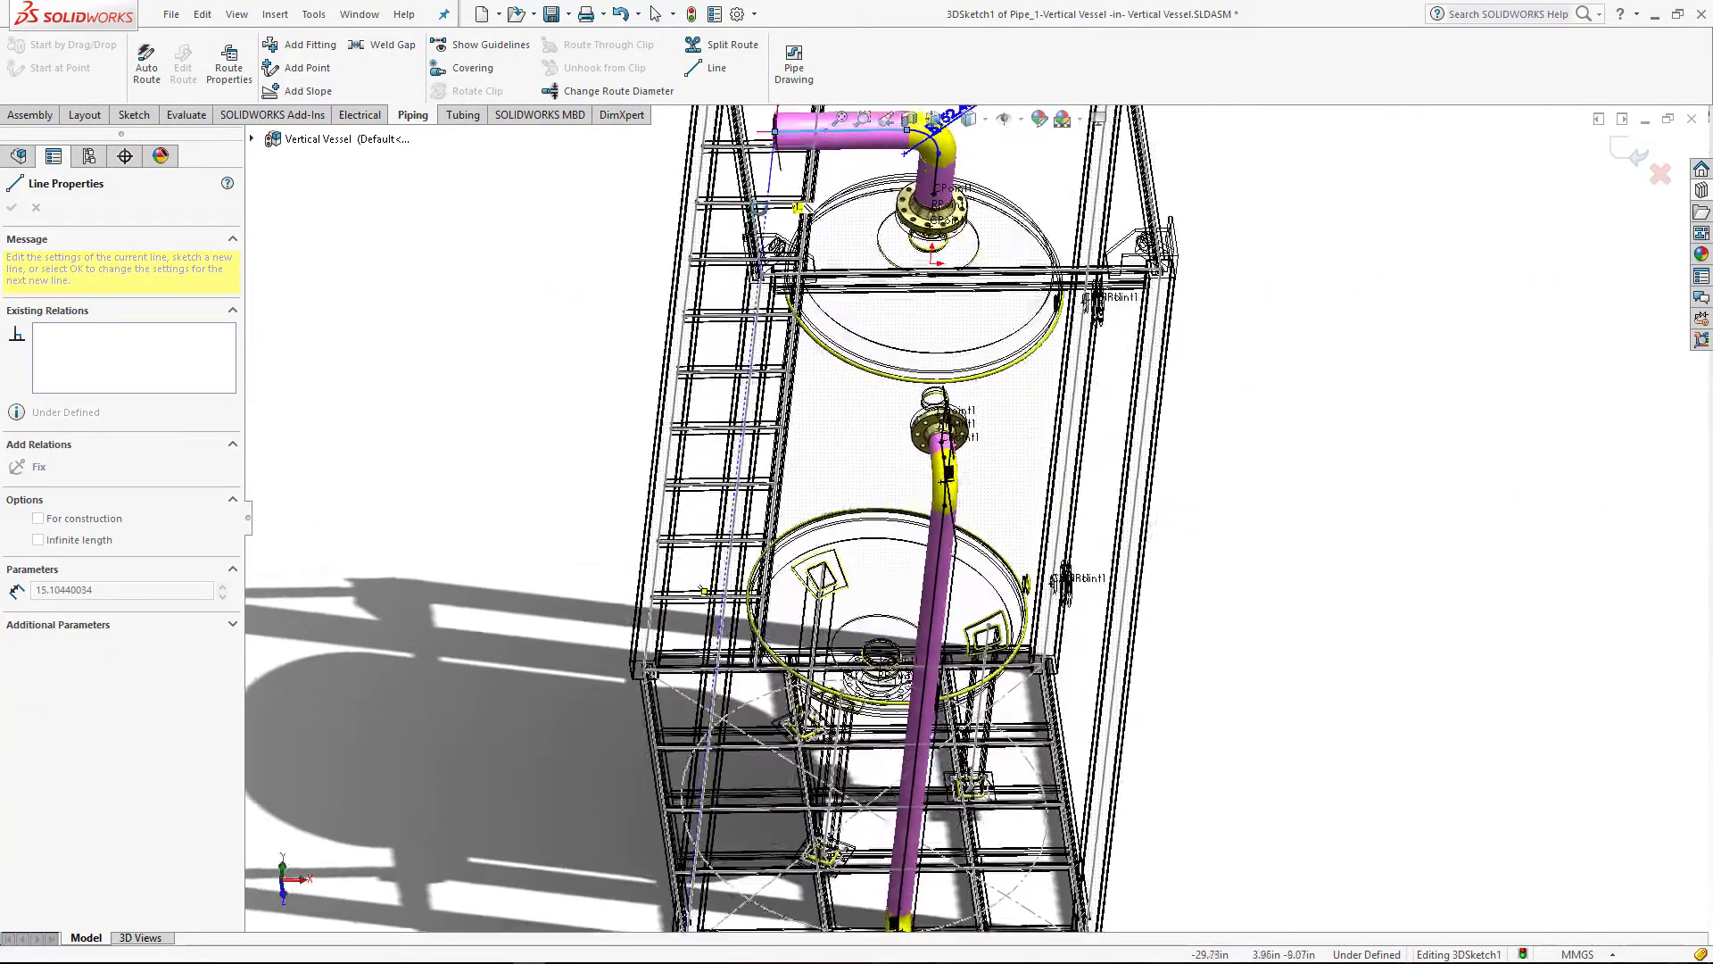
key(ctrl+1)
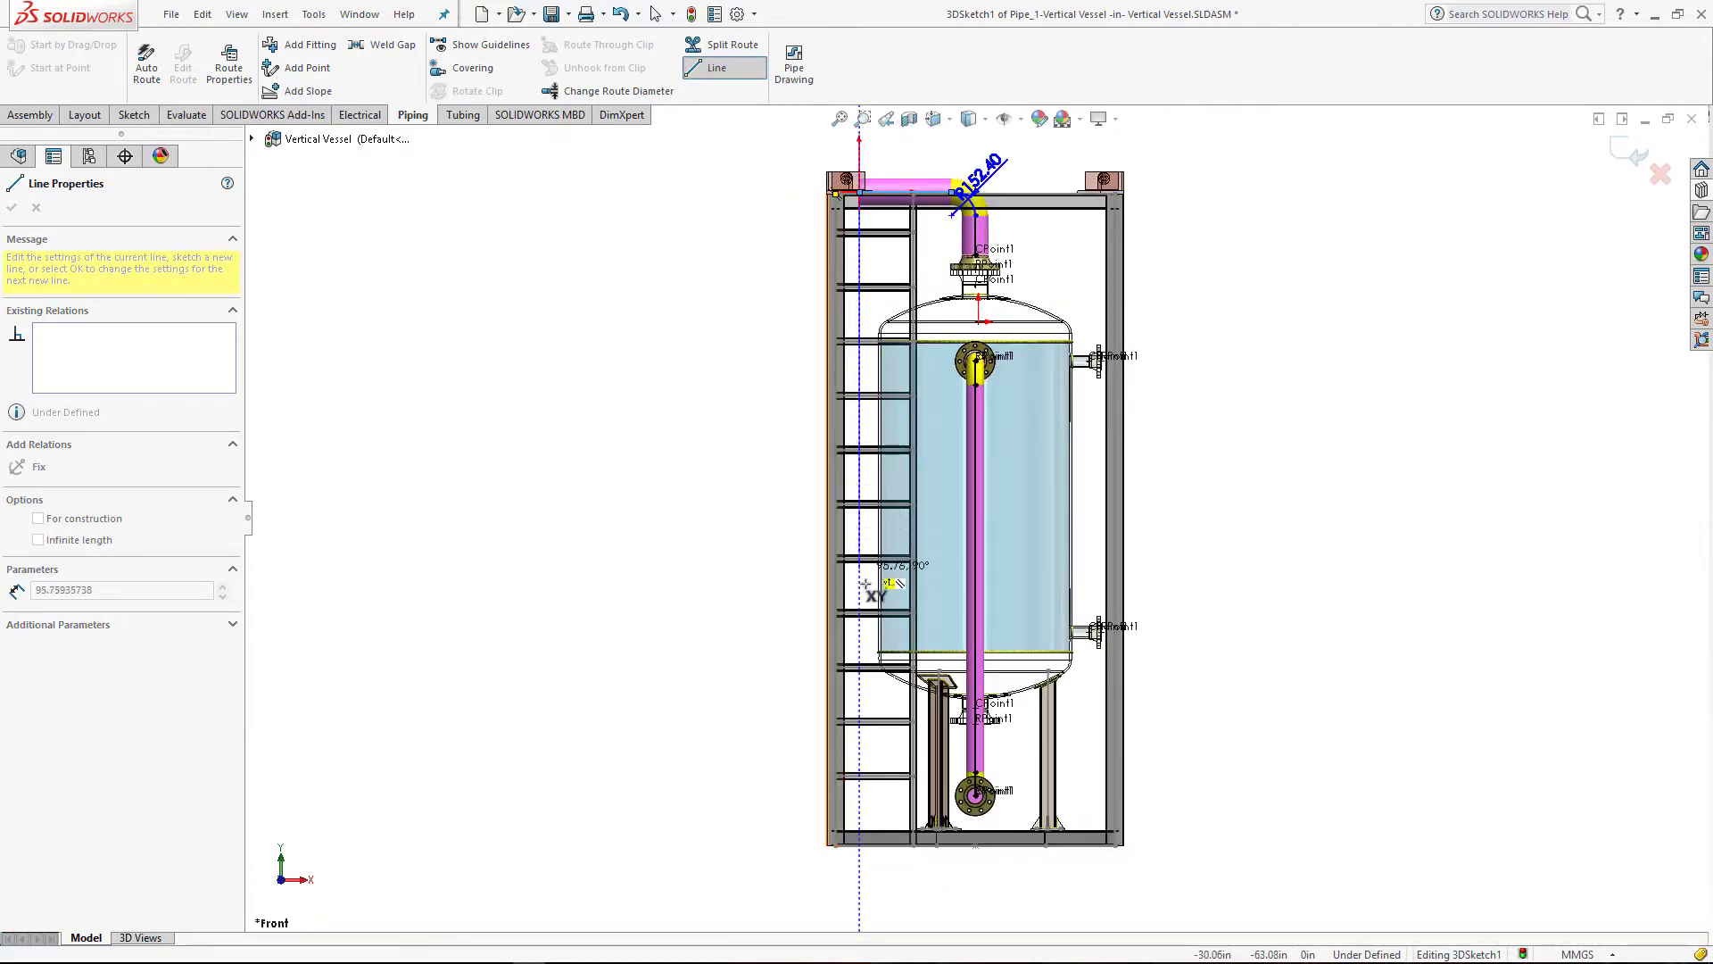
click(861, 760)
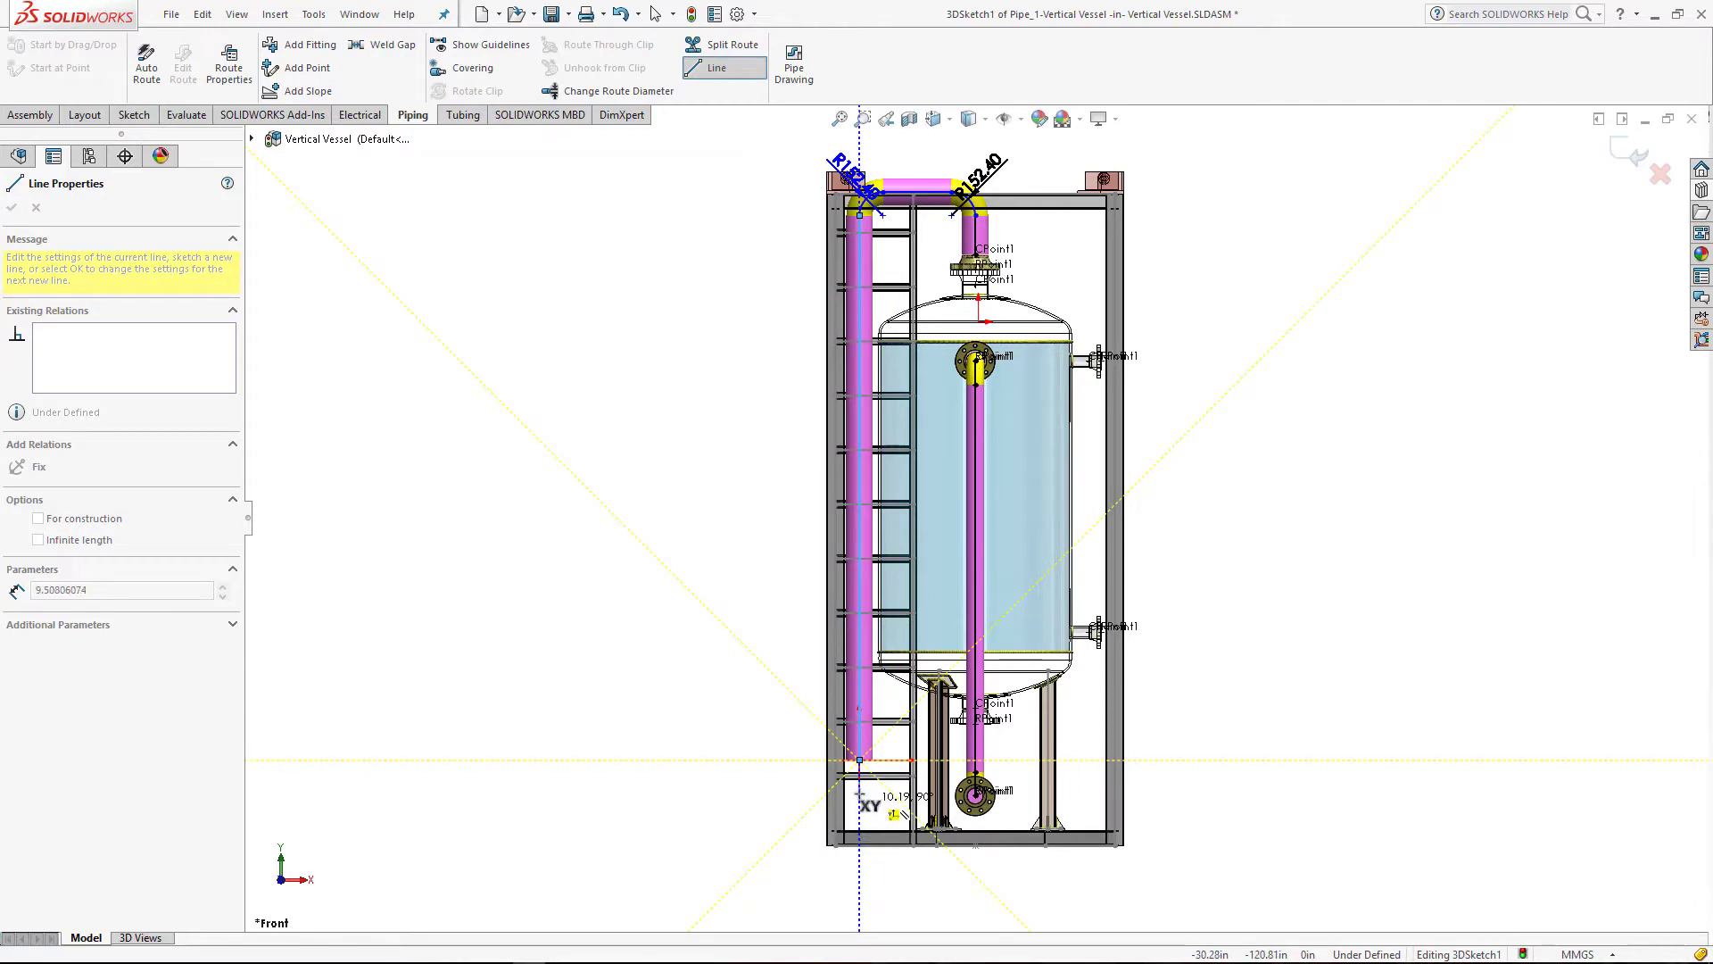
click(778, 760)
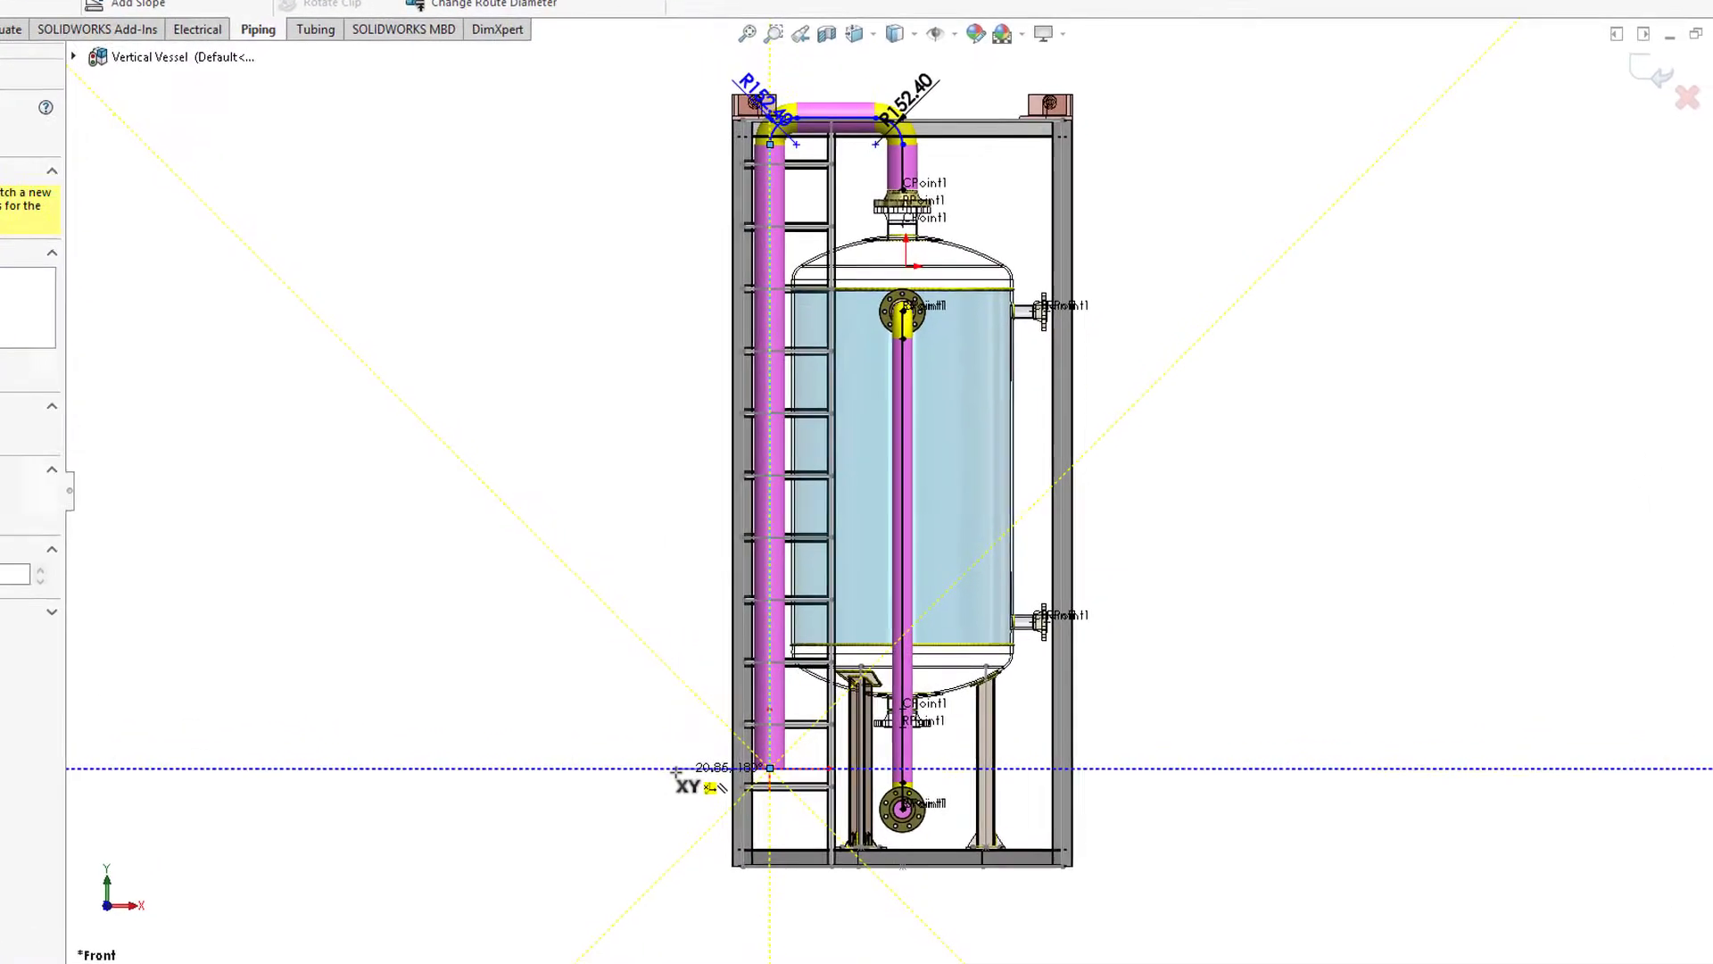
key(Escape)
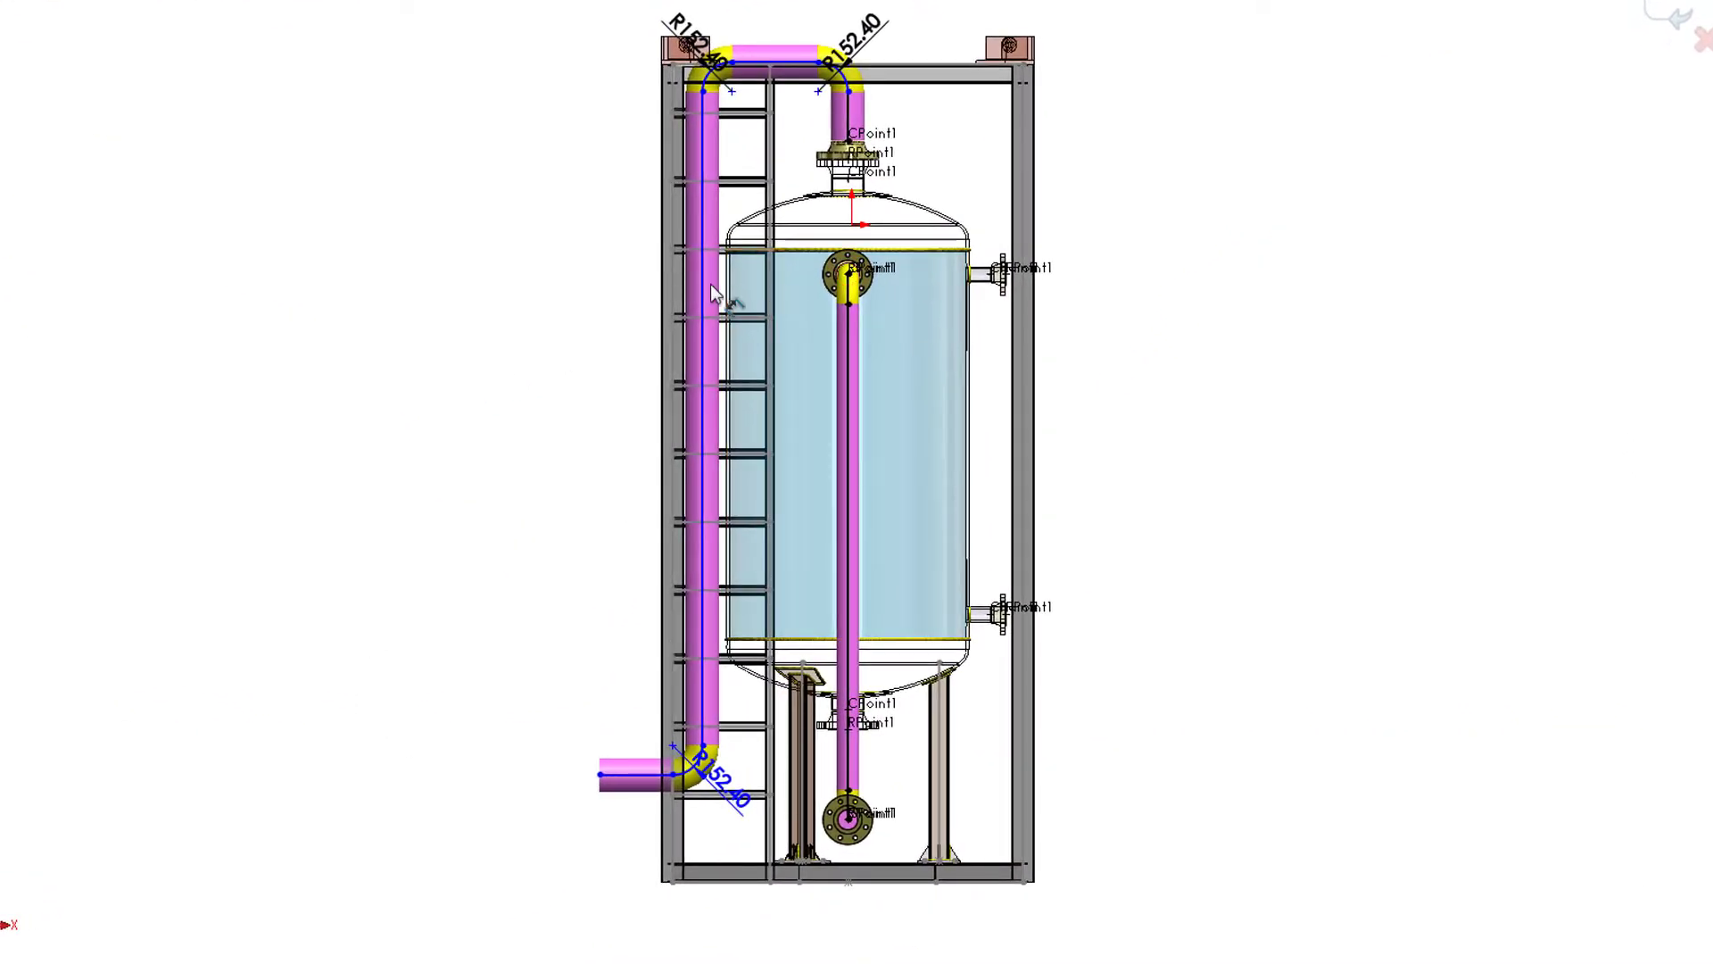
Step: Dimension the top route legs: vertical drop 3800, rise 300, horizontal run 750
click(593, 312)
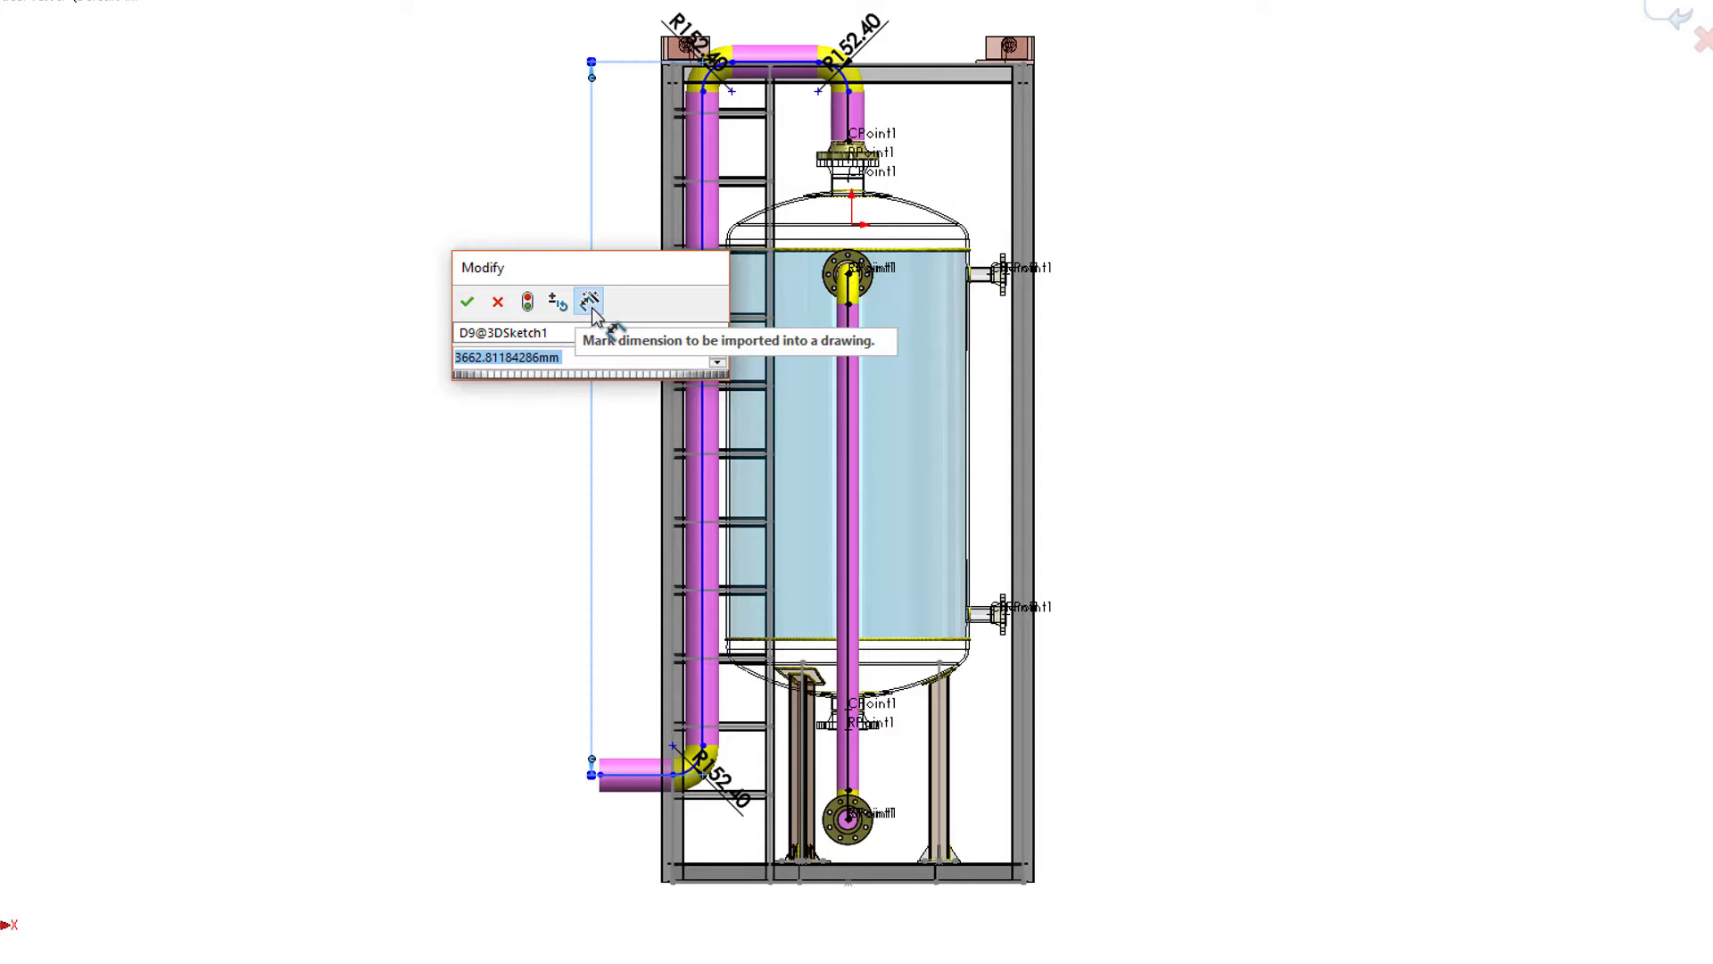
text(3800)
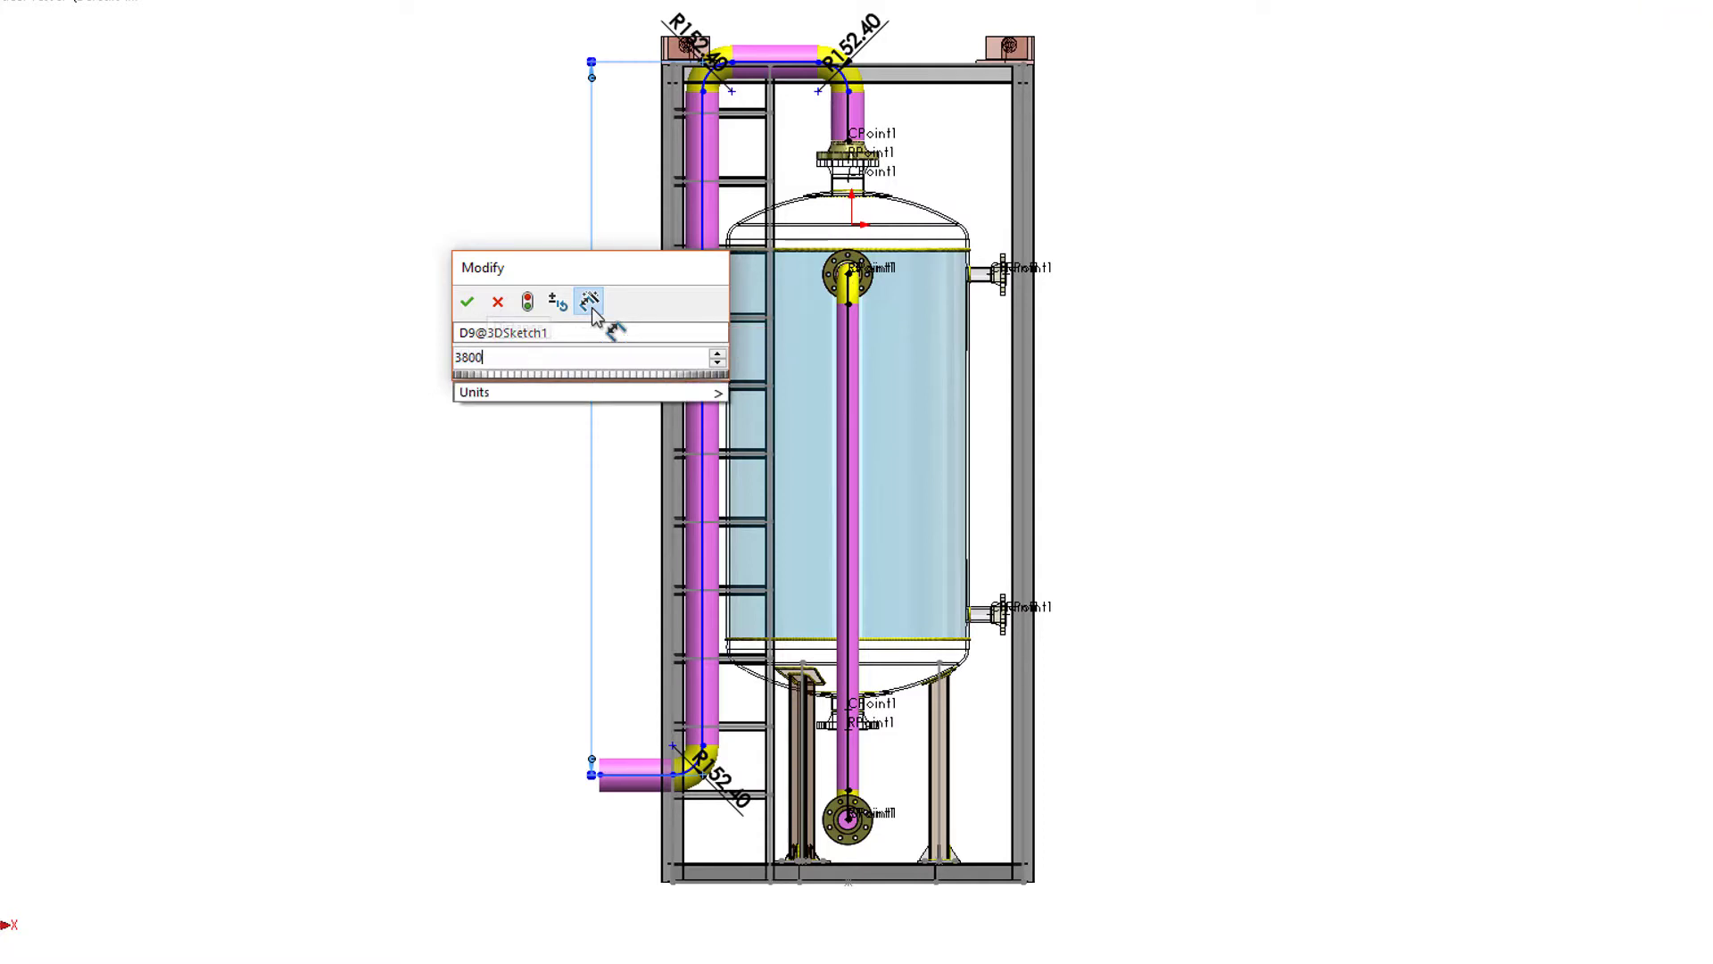
key(Return)
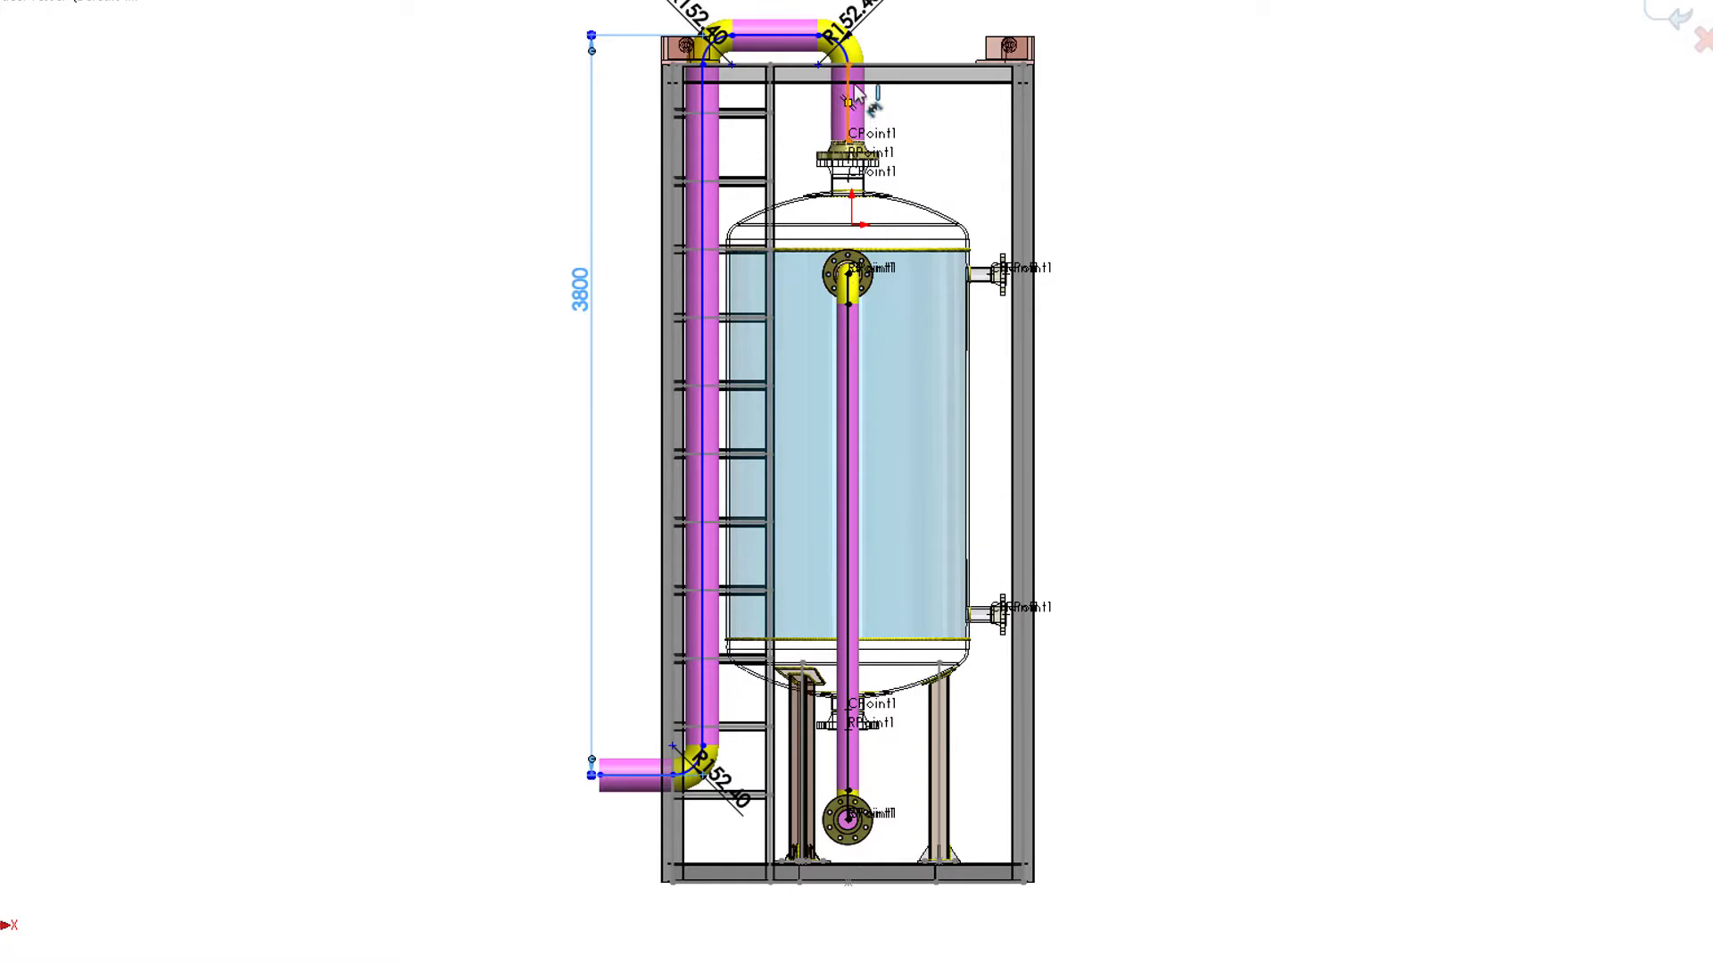
click(935, 85)
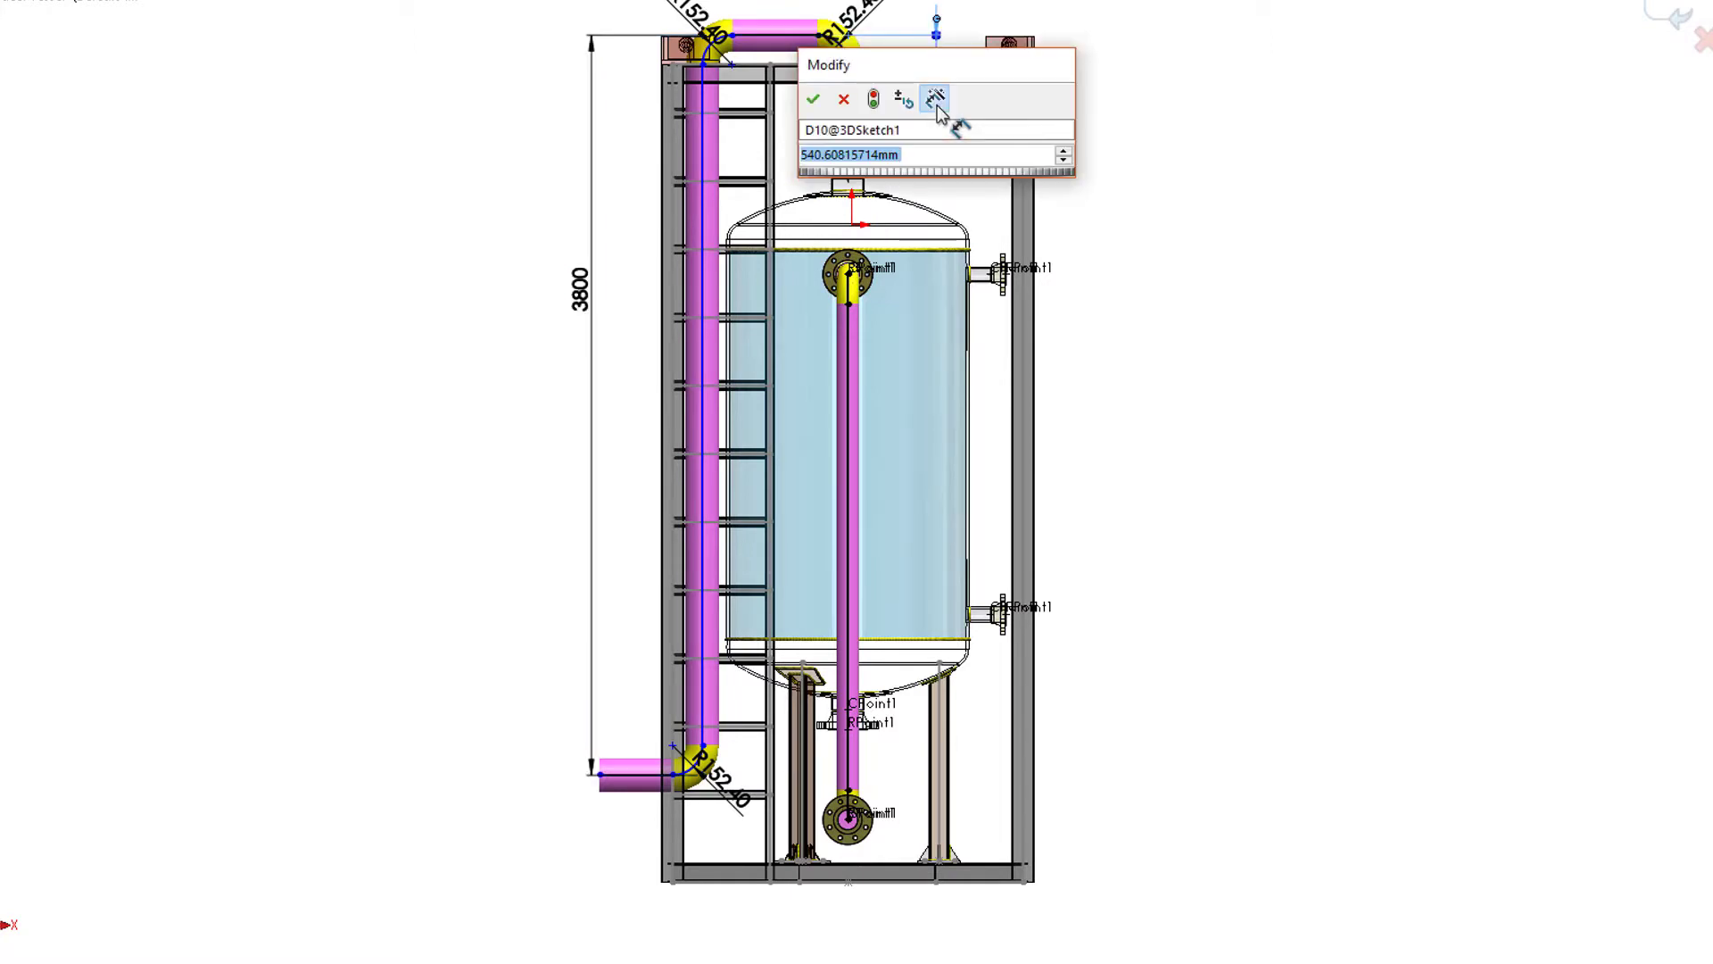
text(300)
key(Return)
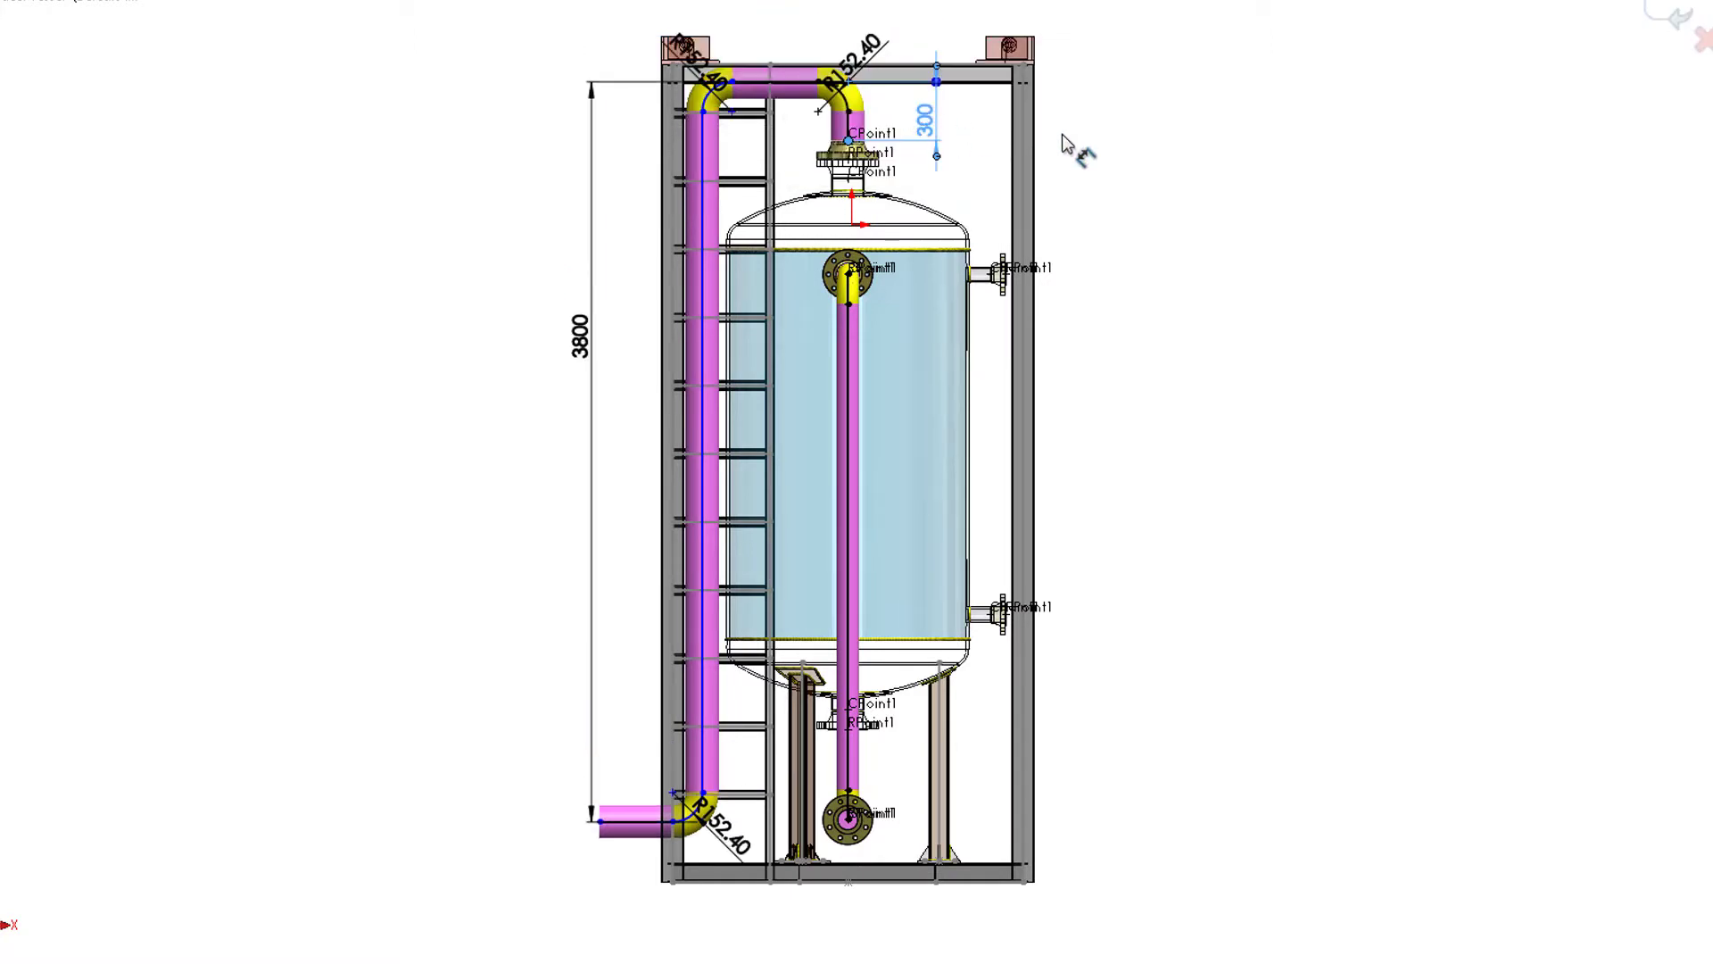
scroll(1204, 370, up, 2)
scroll(1169, 366, up, 1)
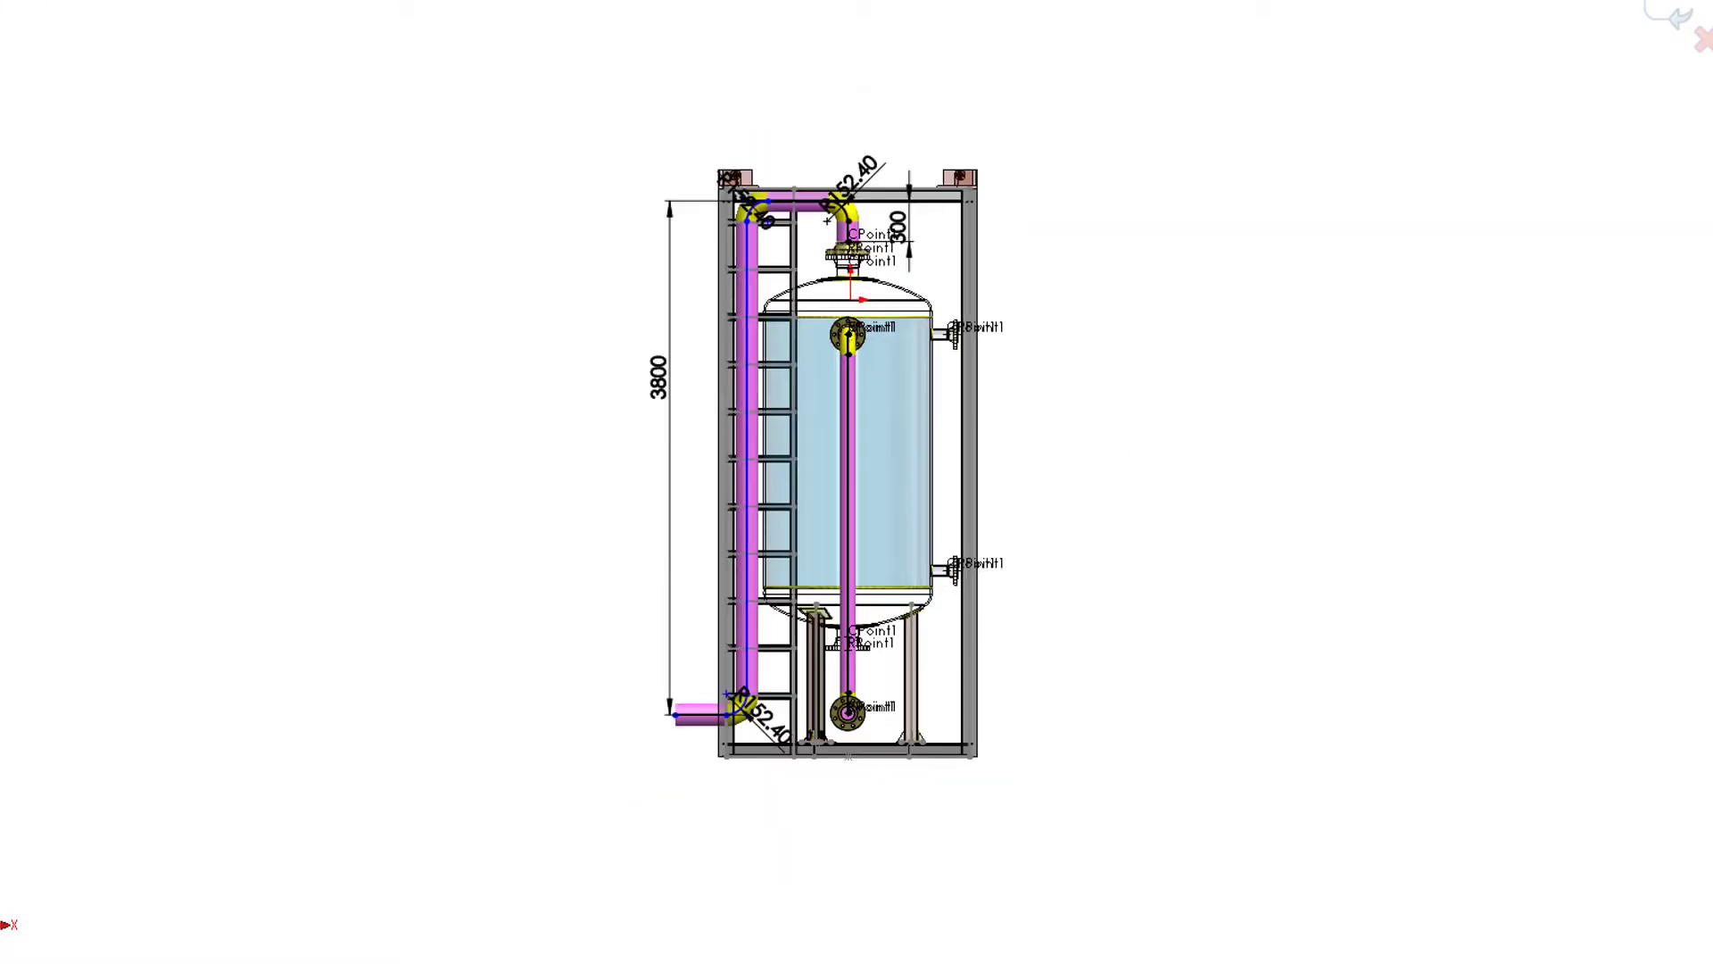
scroll(780, 184, down, 2)
scroll(776, 222, down, 2)
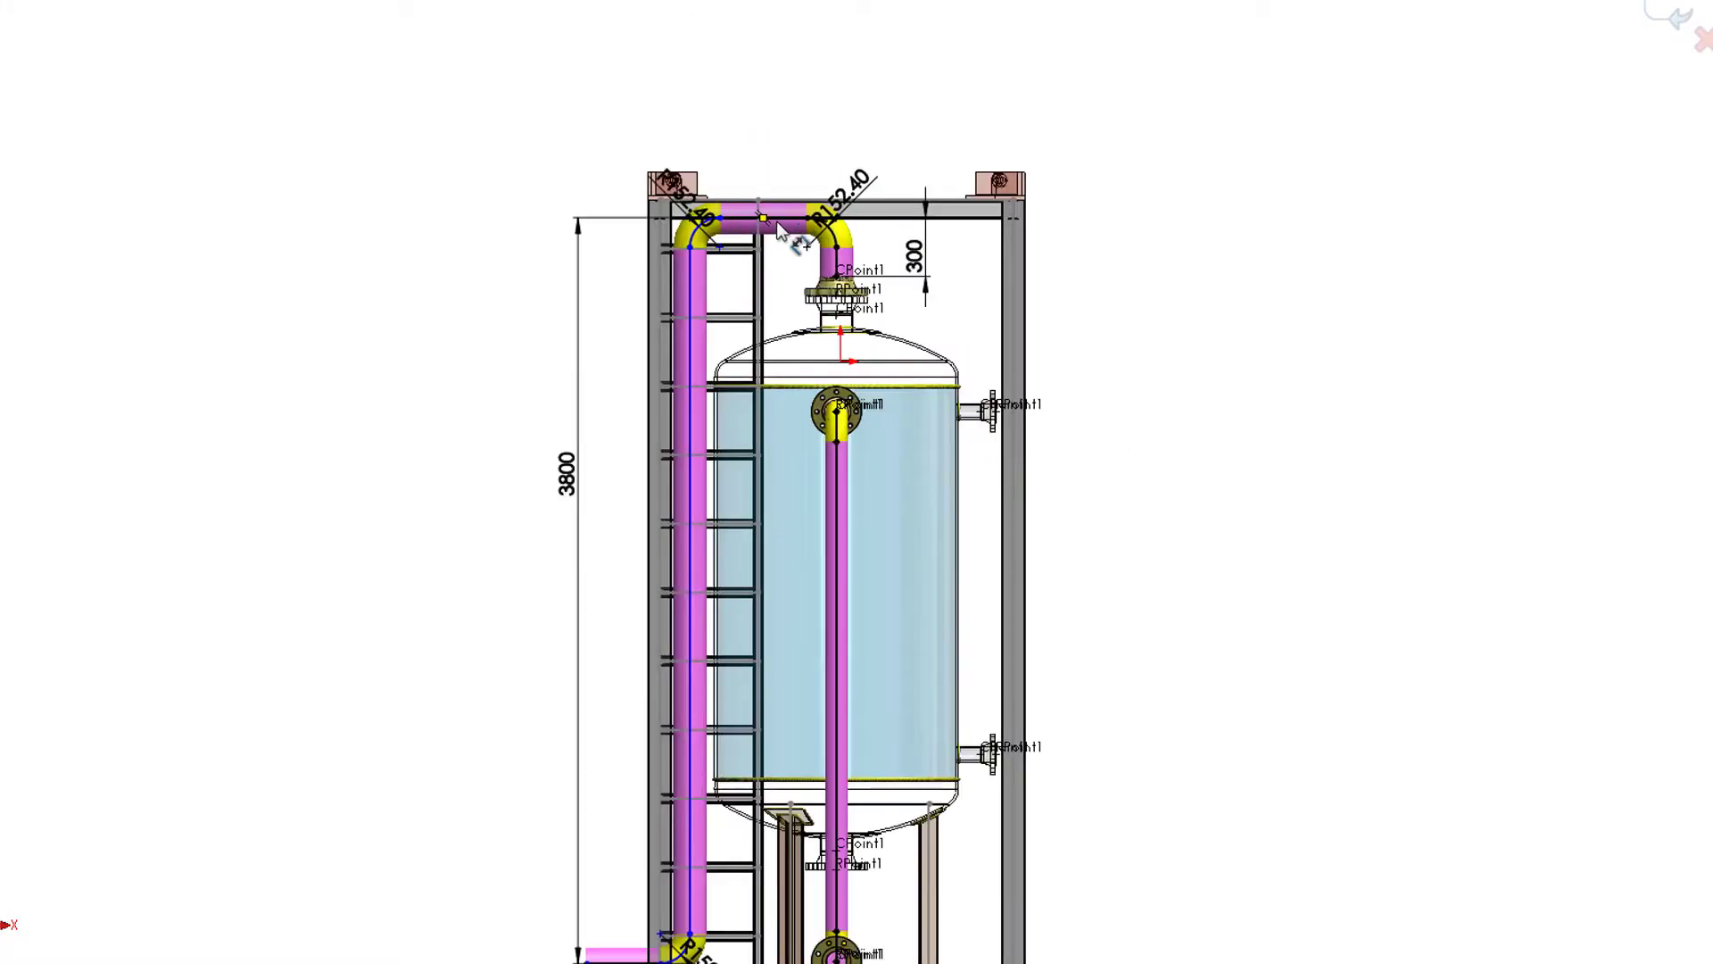
click(763, 115)
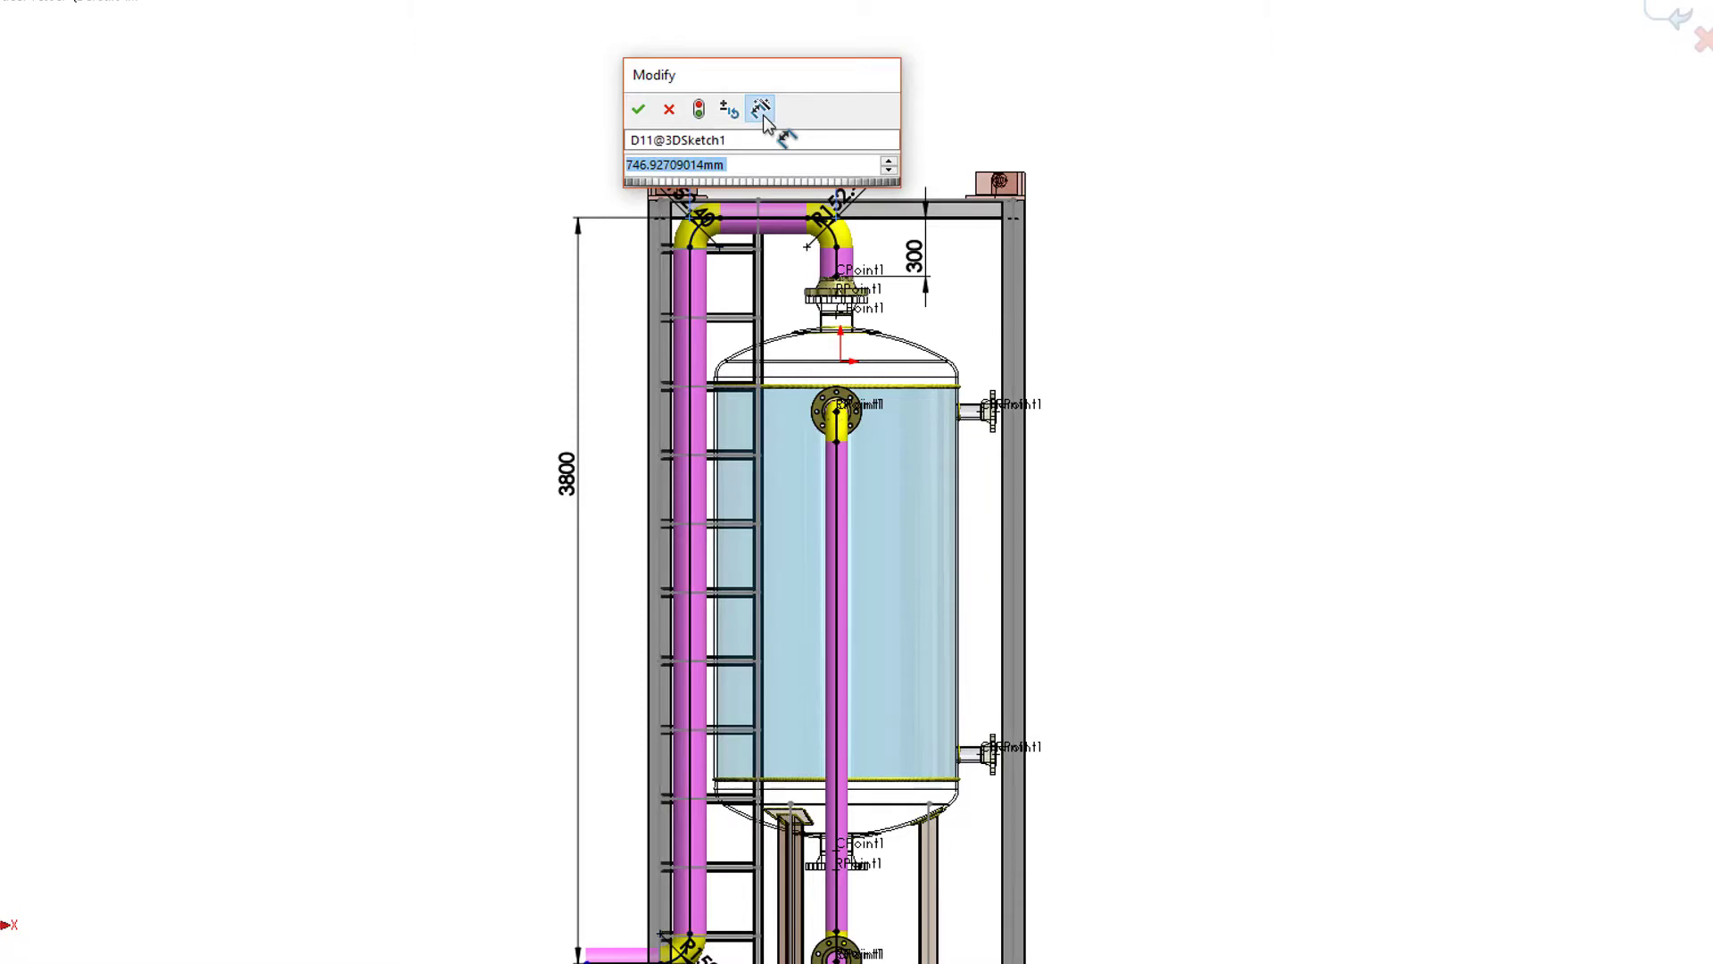
text(750.)
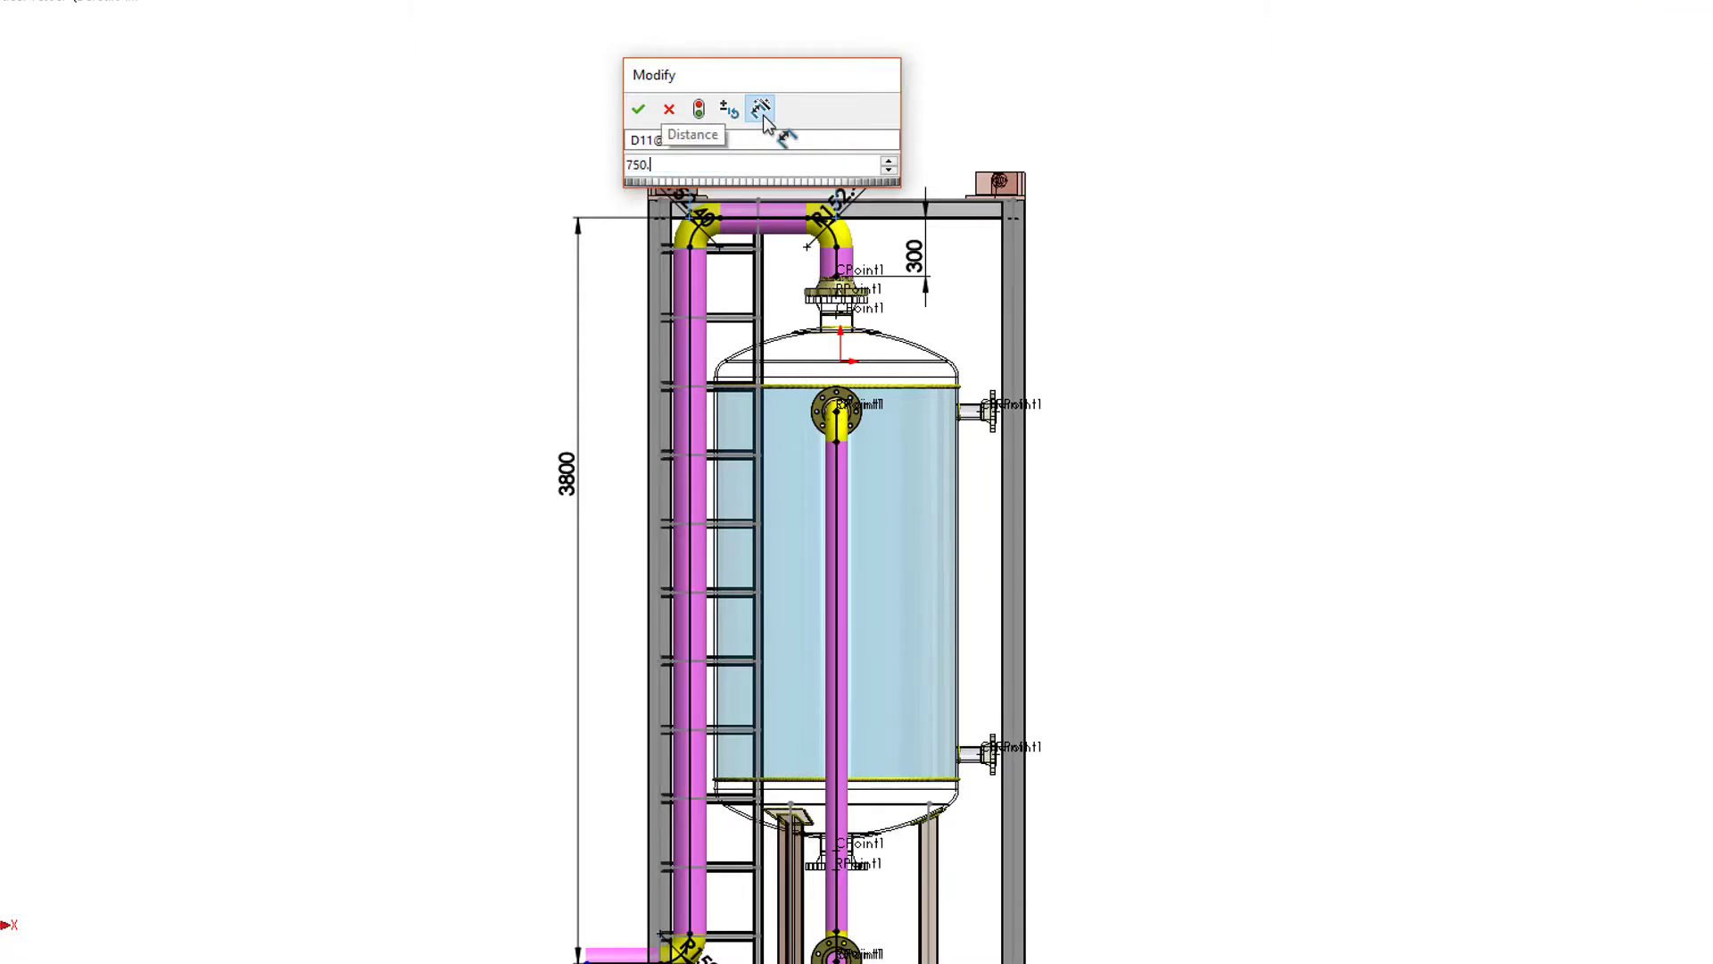
key(Return)
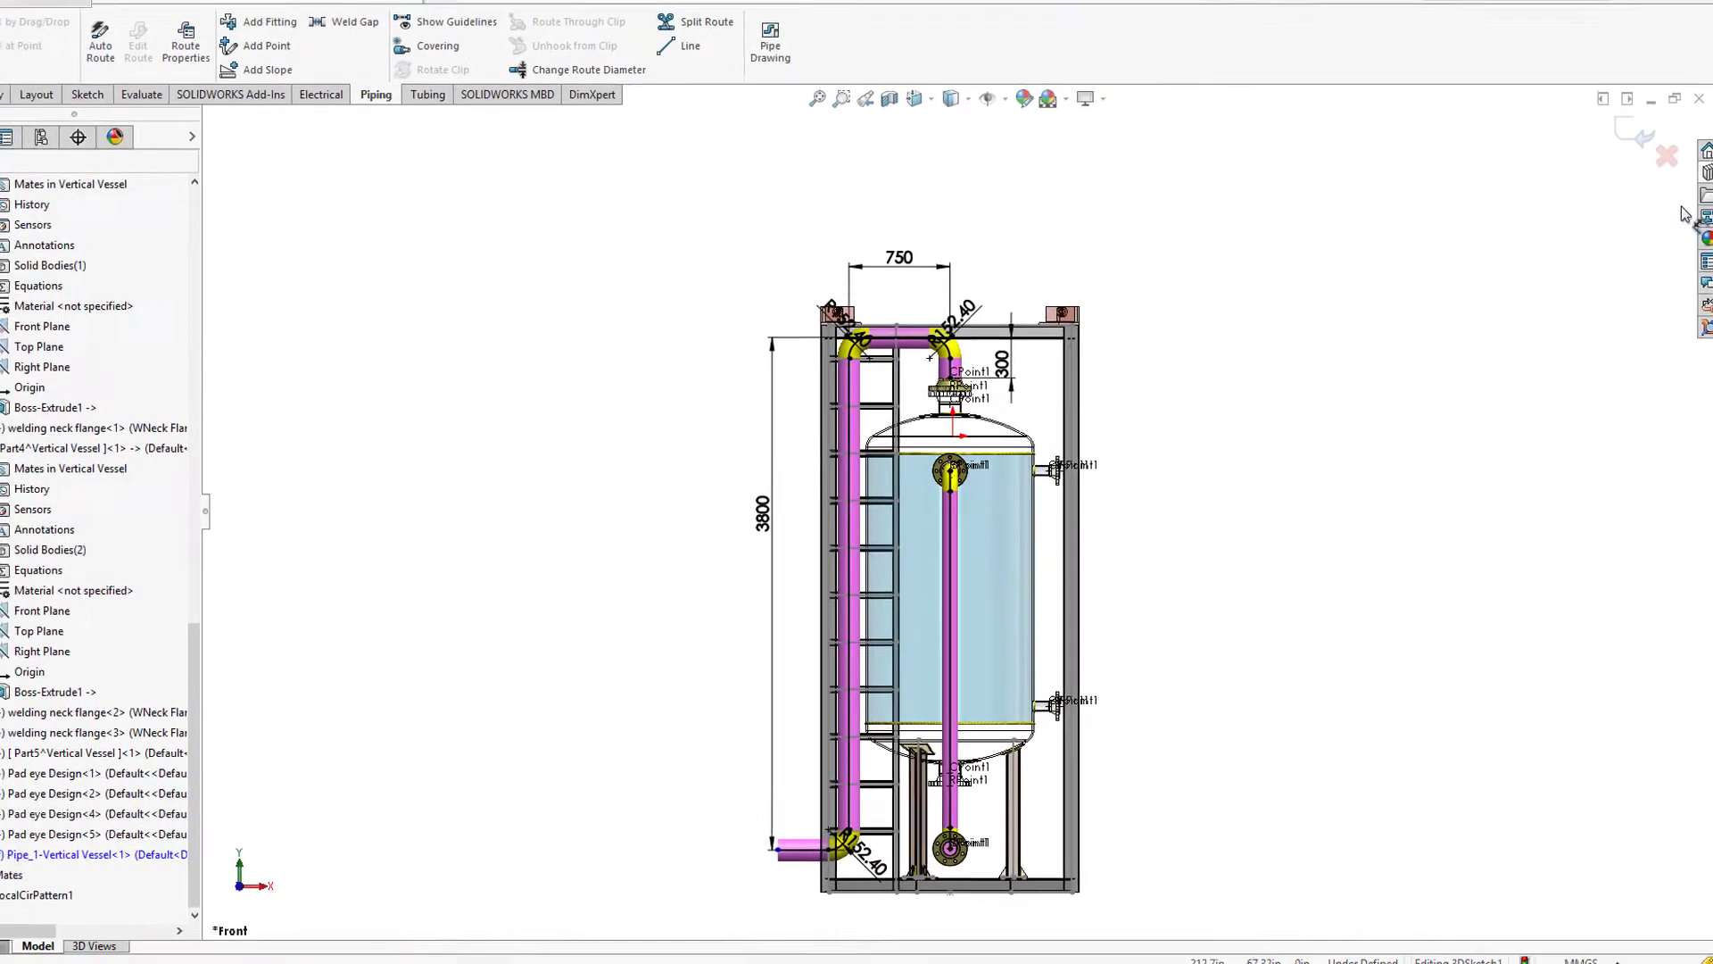
Step: Place a WNeck Flange 300-NPS6 welding neck flange on the lower-left pipe end
click(1702, 189)
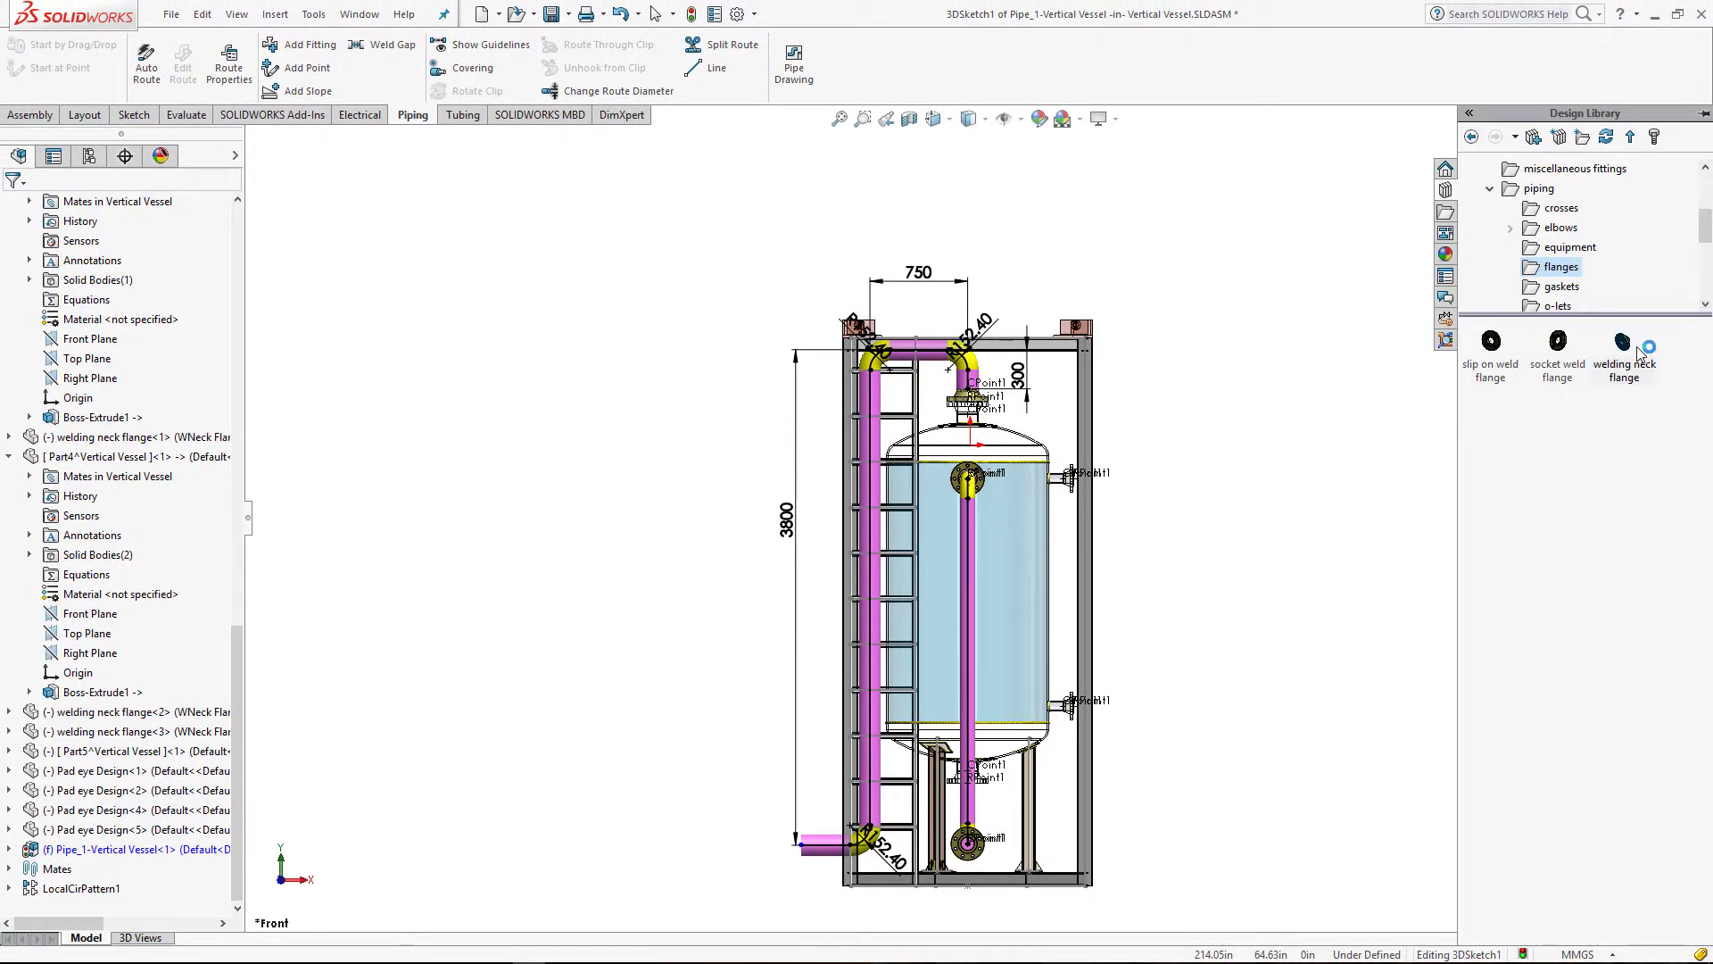
mouse_move(1639, 352)
mouse_down()
mouse_move(803, 852)
mouse_move(790, 843)
mouse_up()
key(Down)
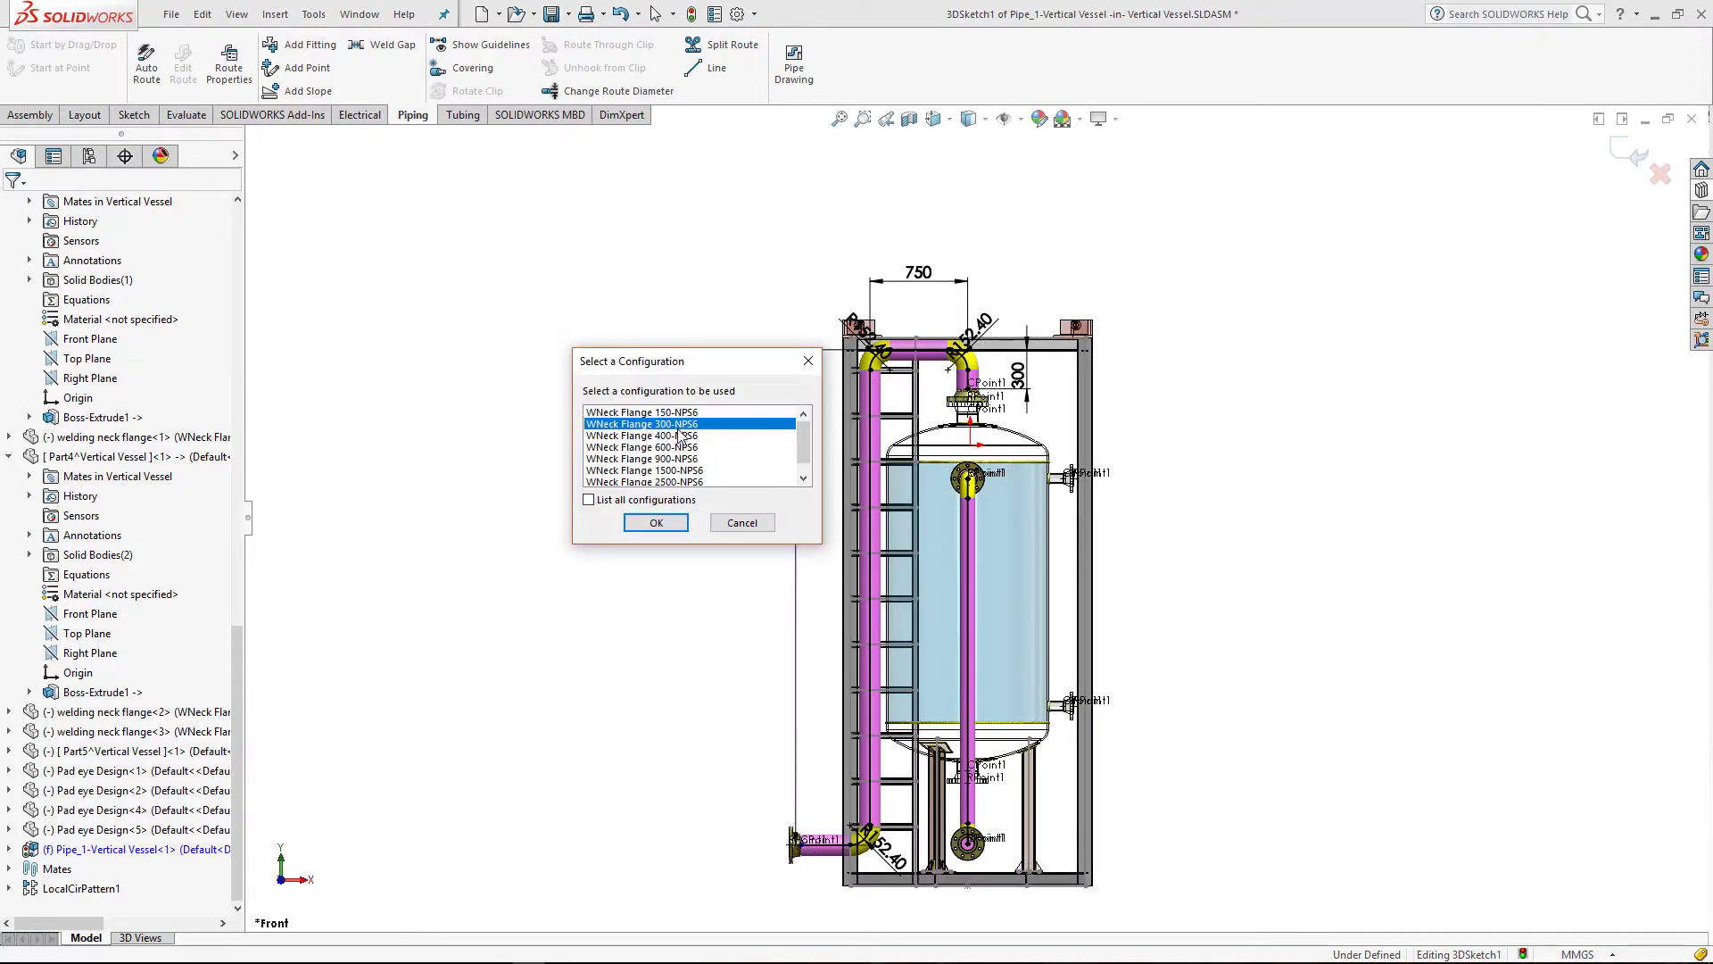
click(656, 524)
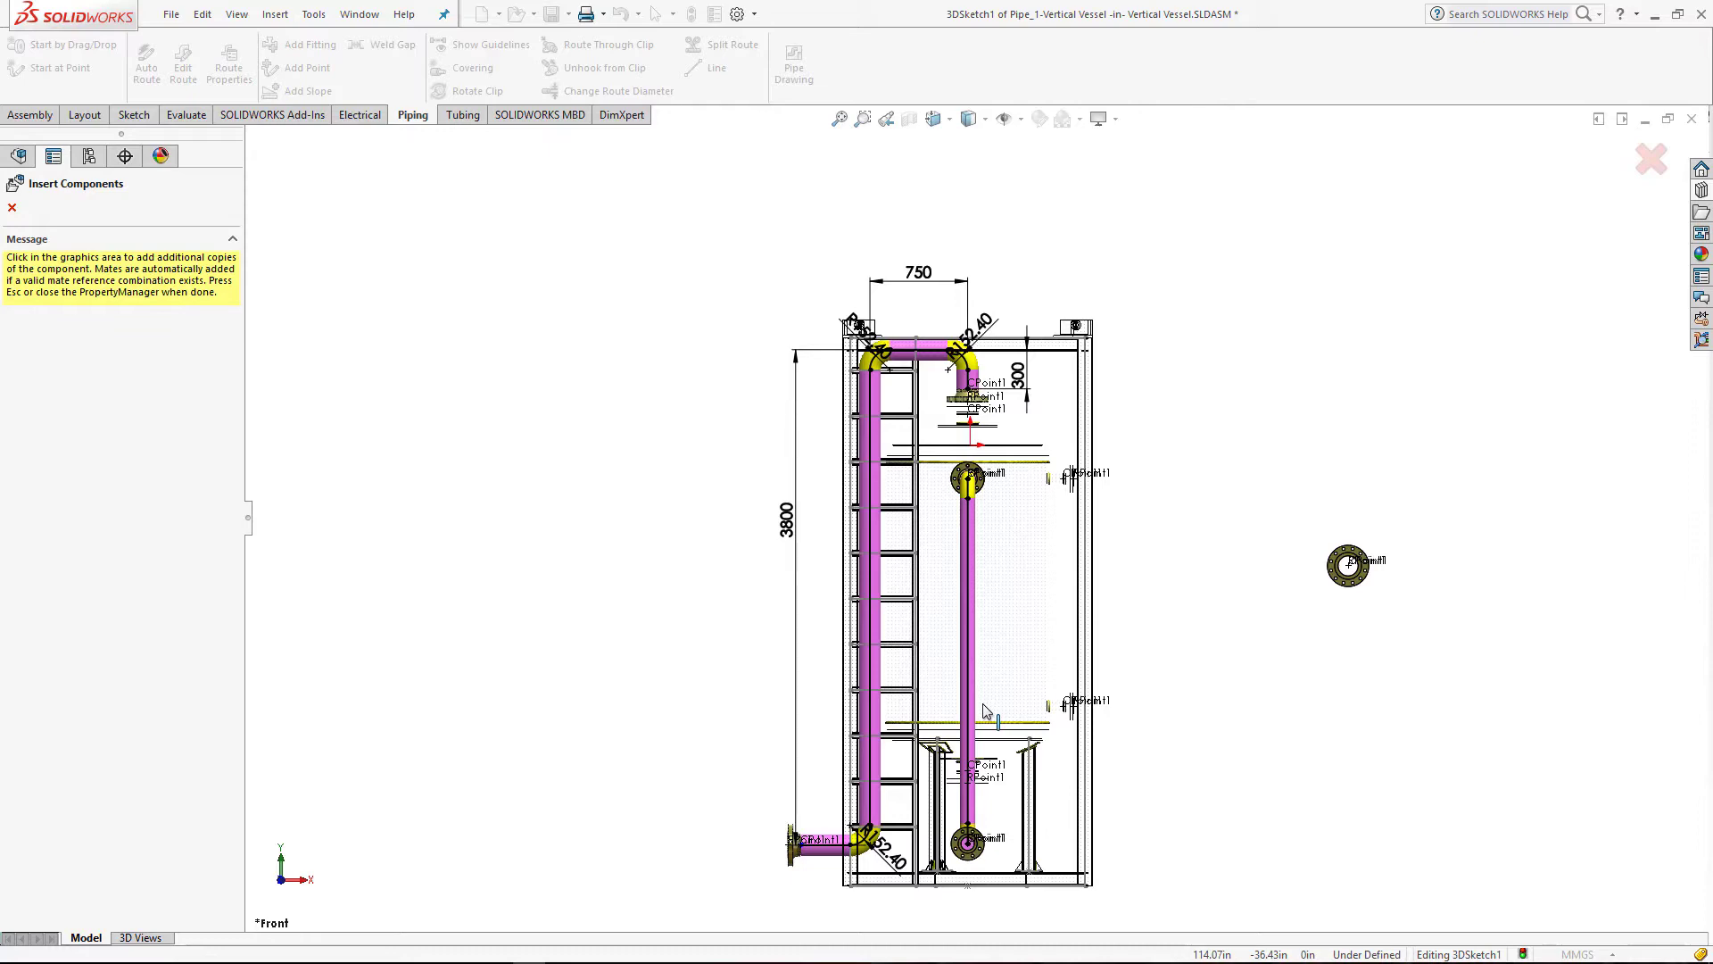
click(1651, 159)
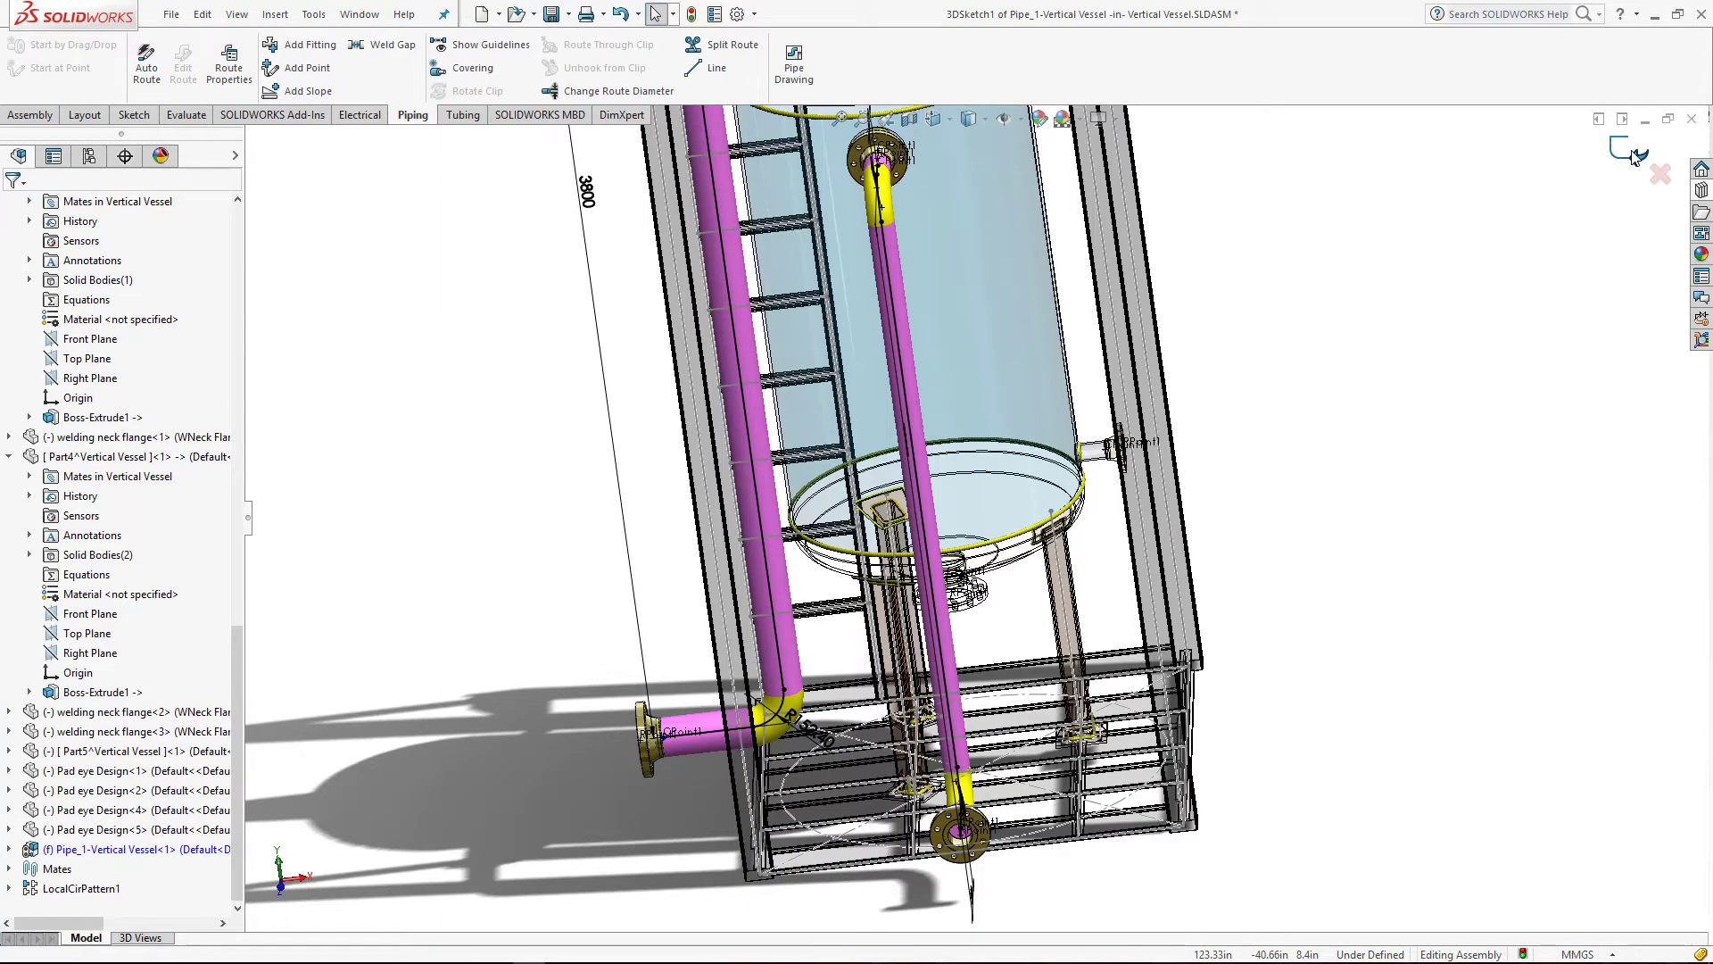
middle_drag(1425, 469, 1685, 207)
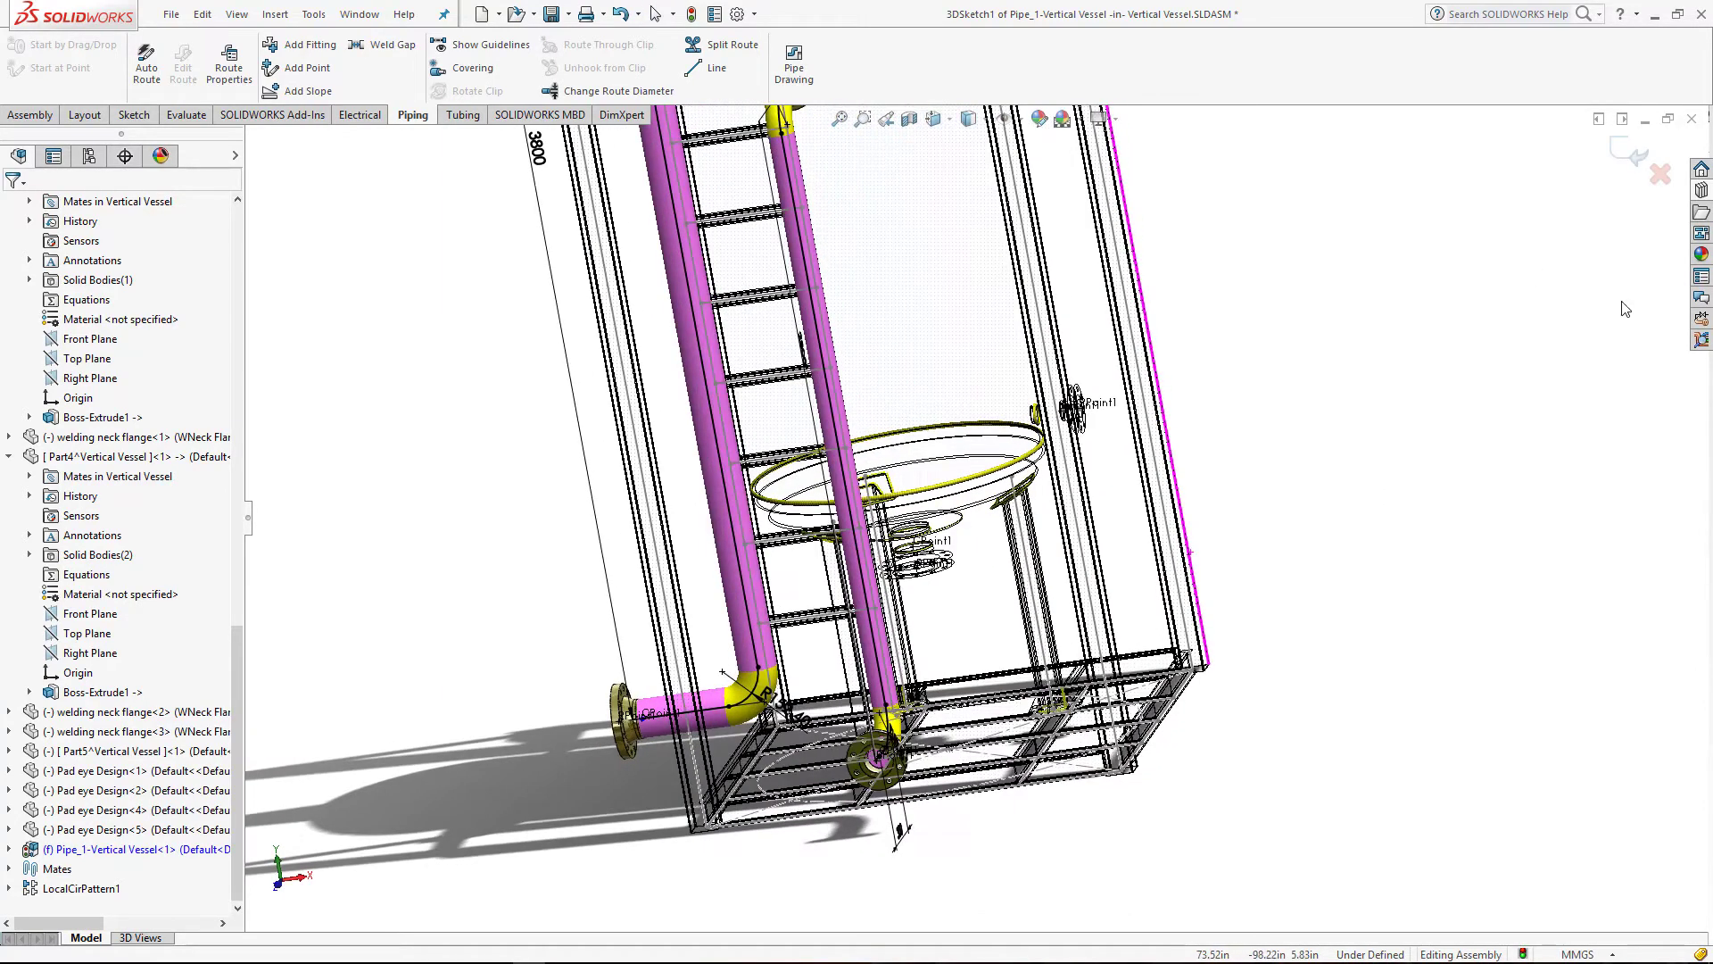
Step: Add another 300-class welding neck flange at the lower pipe end, then view the whole vessel
click(1701, 192)
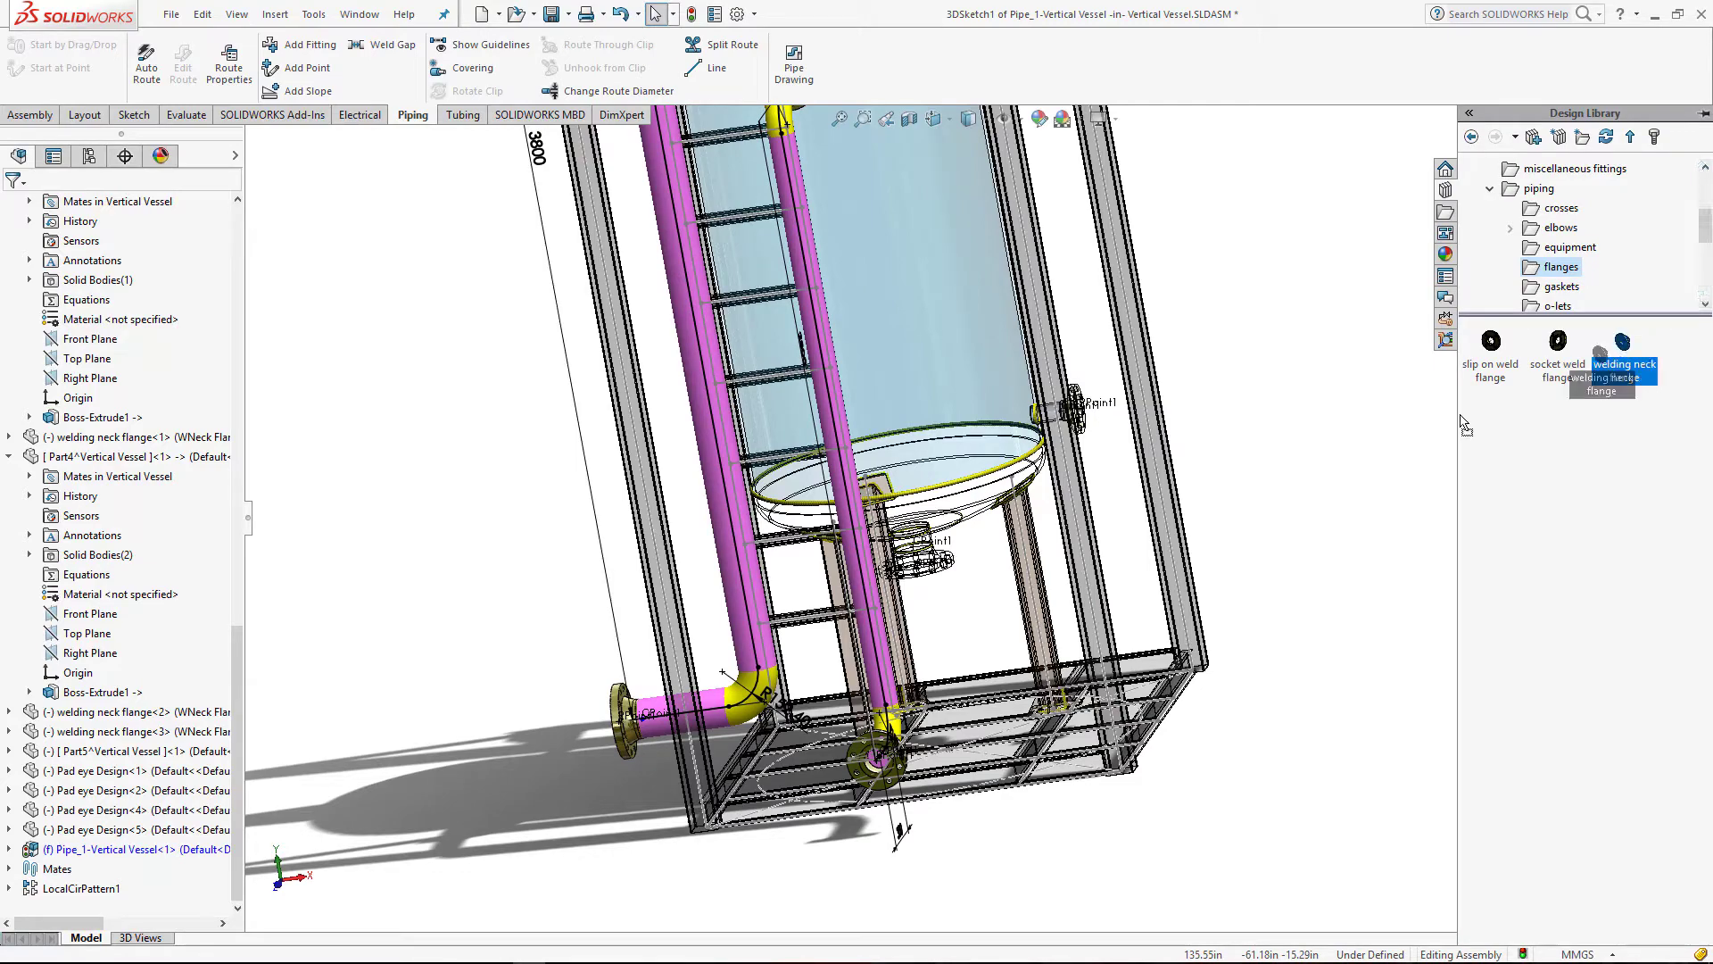
mouse_move(1517, 365)
mouse_down()
mouse_move(1420, 424)
mouse_move(919, 567)
mouse_up()
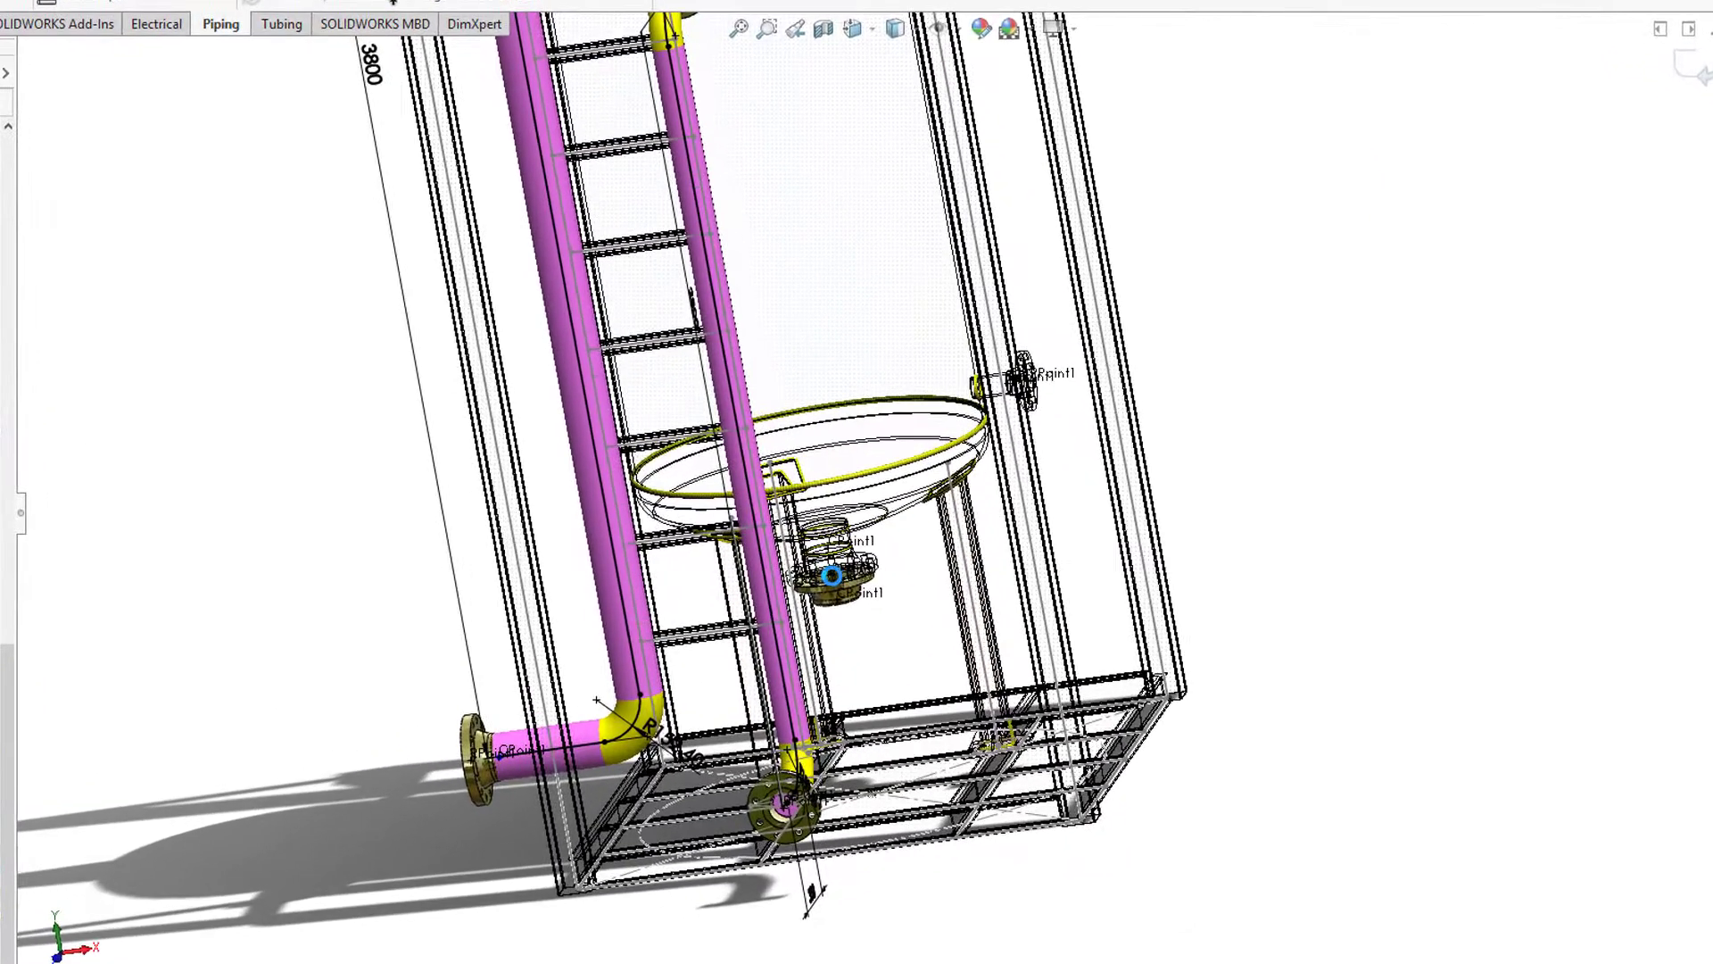
click(527, 399)
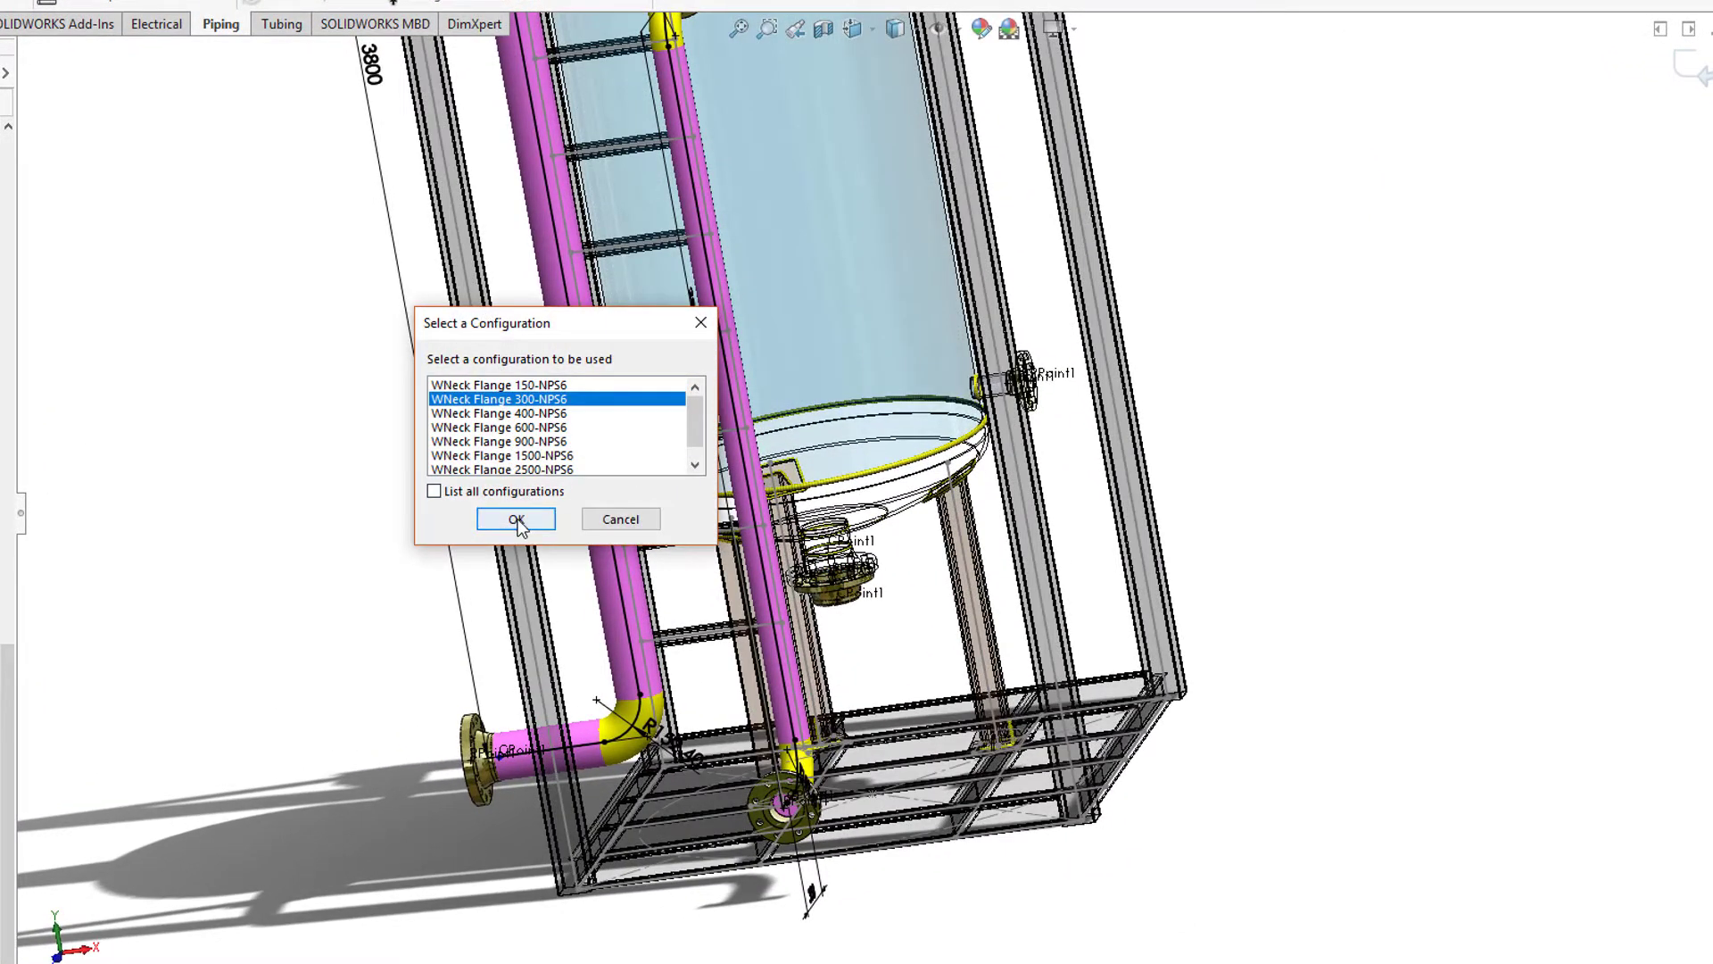
click(516, 519)
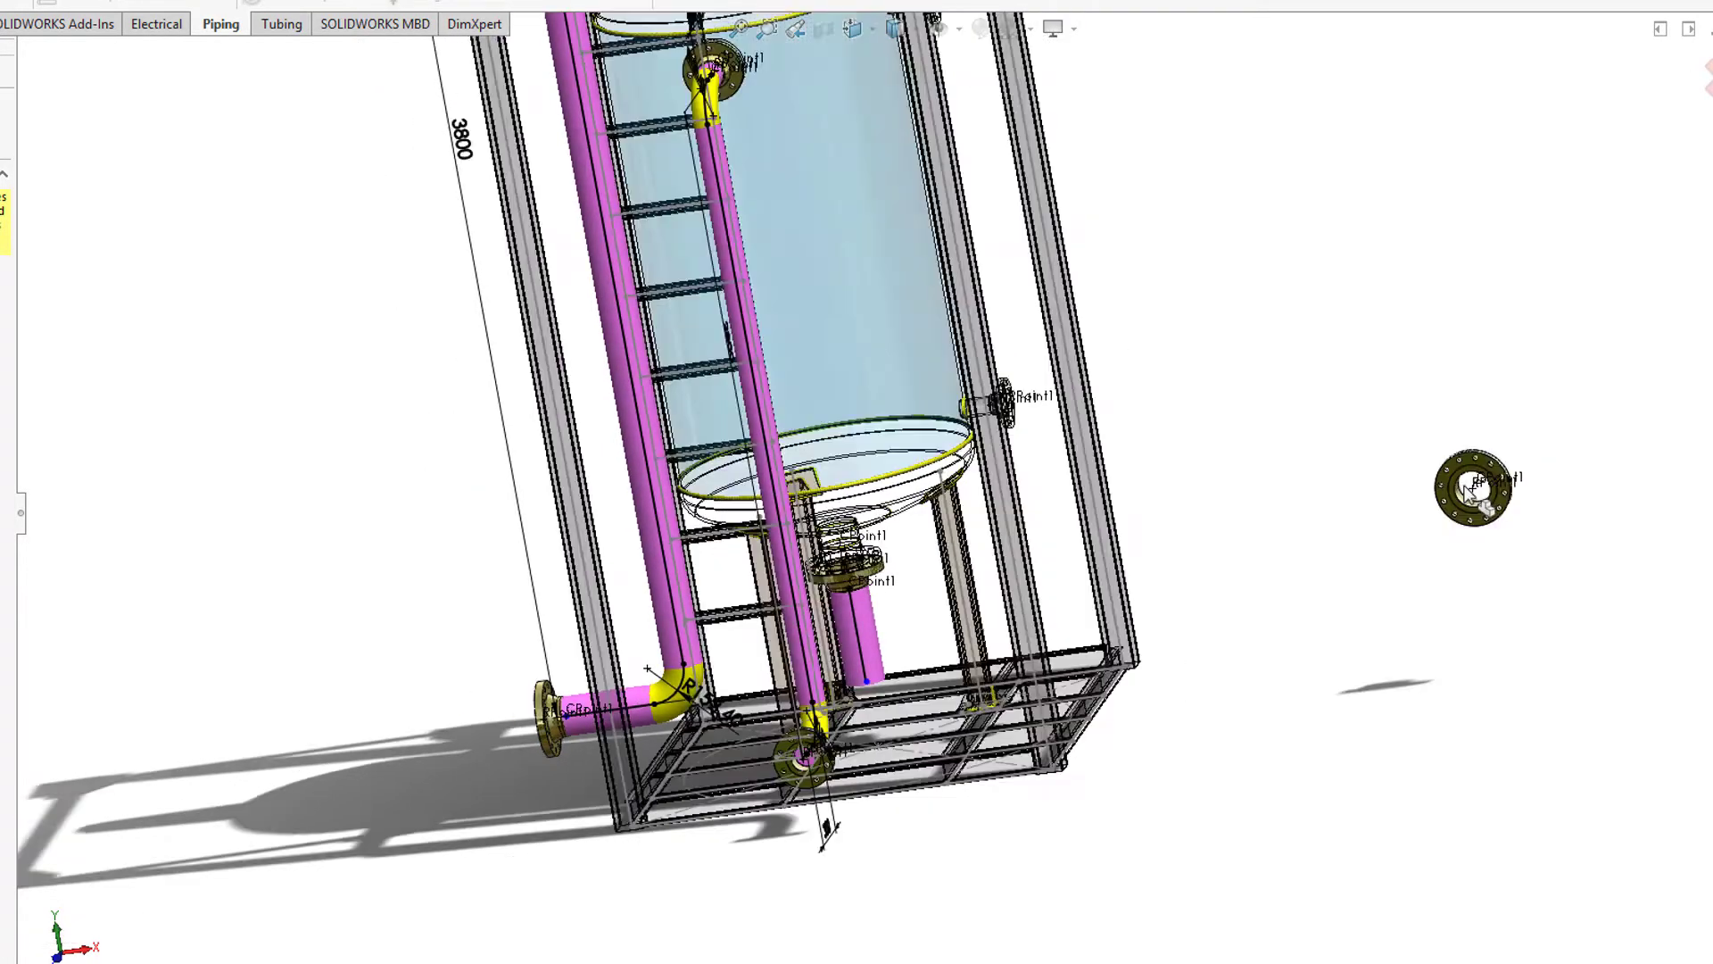
key(z)
key(z)
middle_drag(1310, 434, 1376, 516)
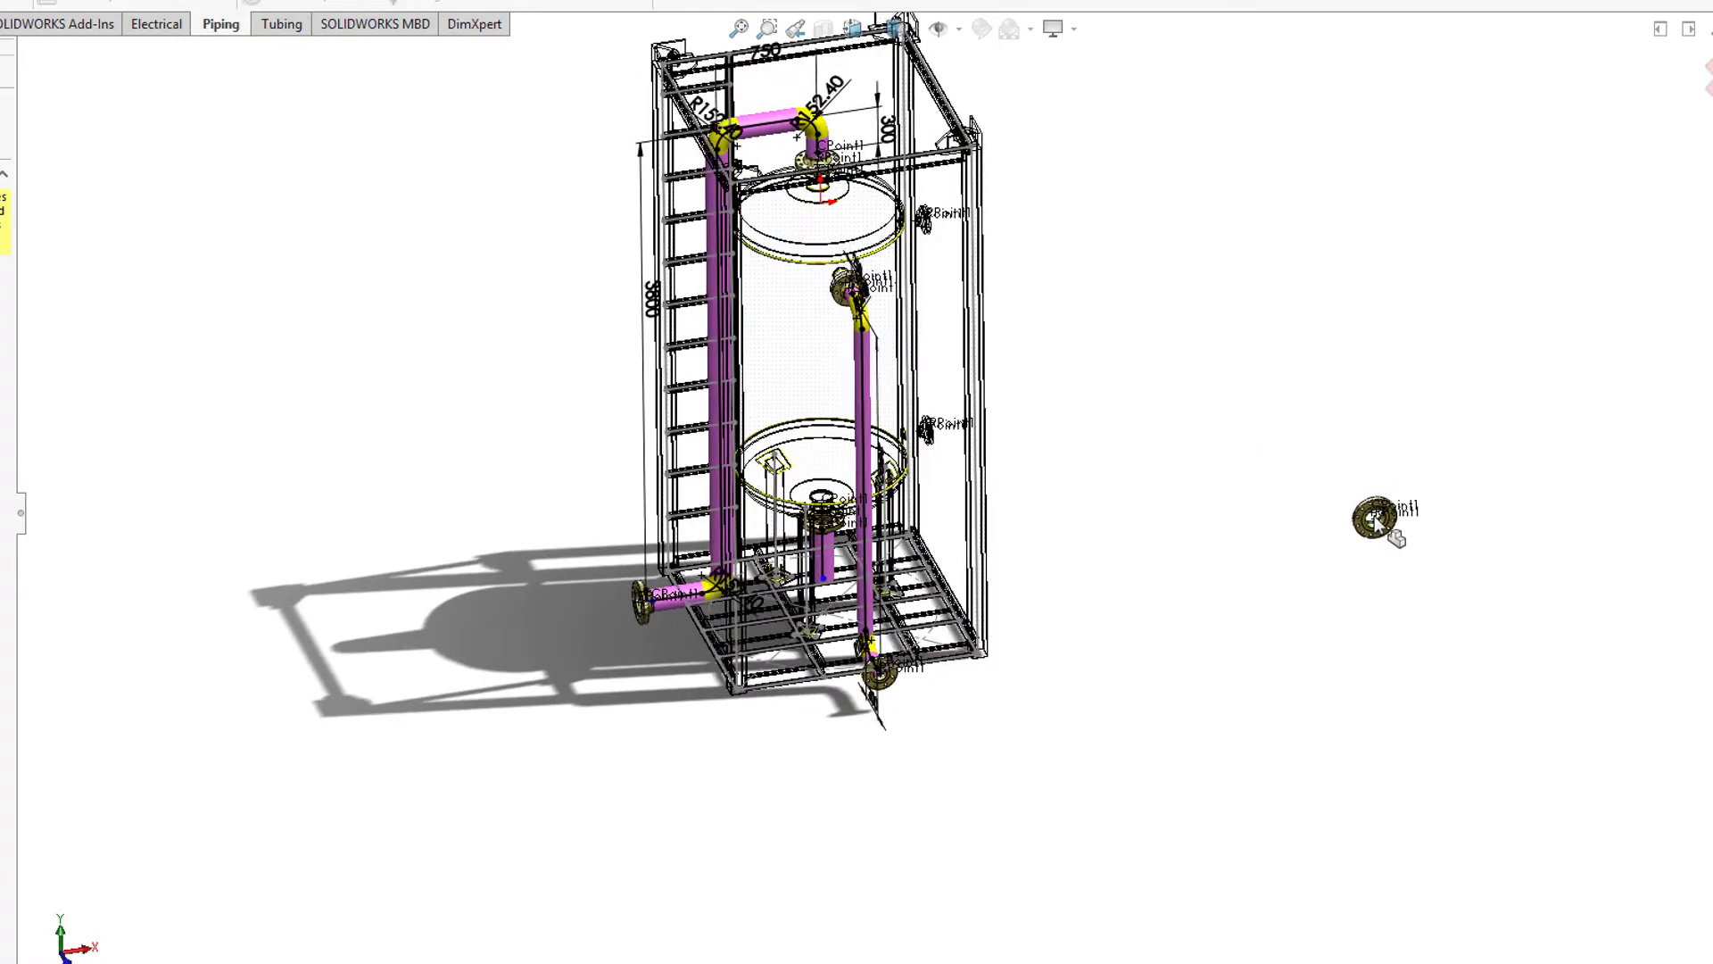
key(ctrl+3)
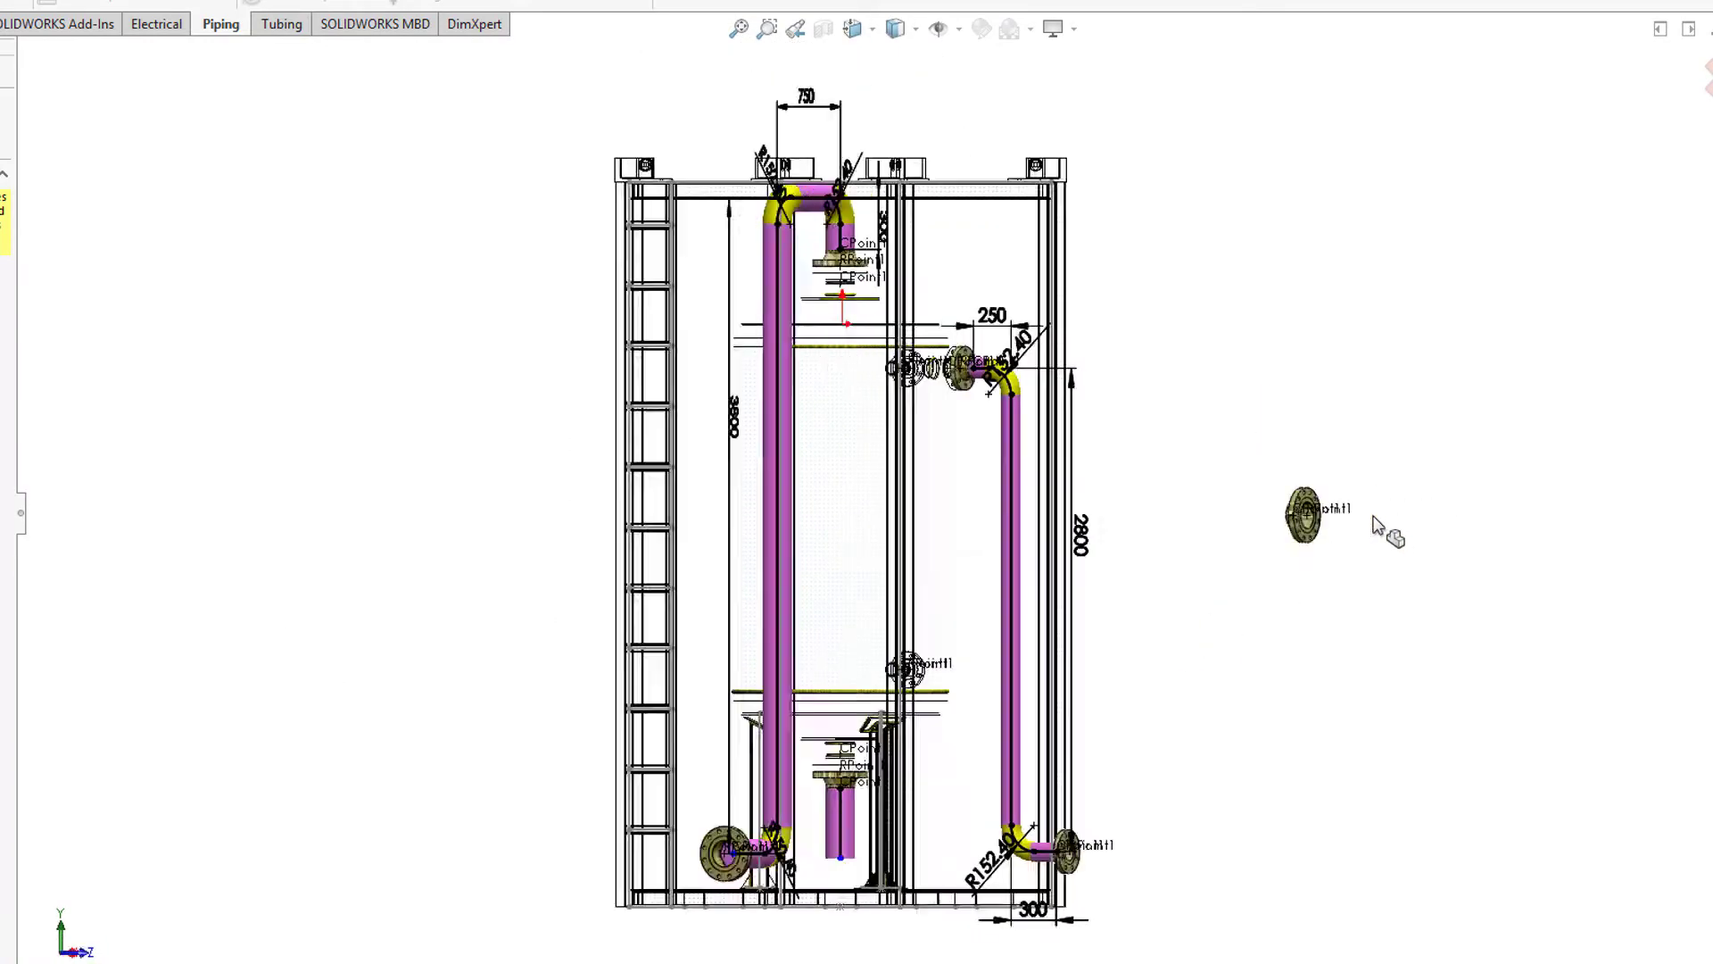
key(ctrl+1)
key(ctrl+5)
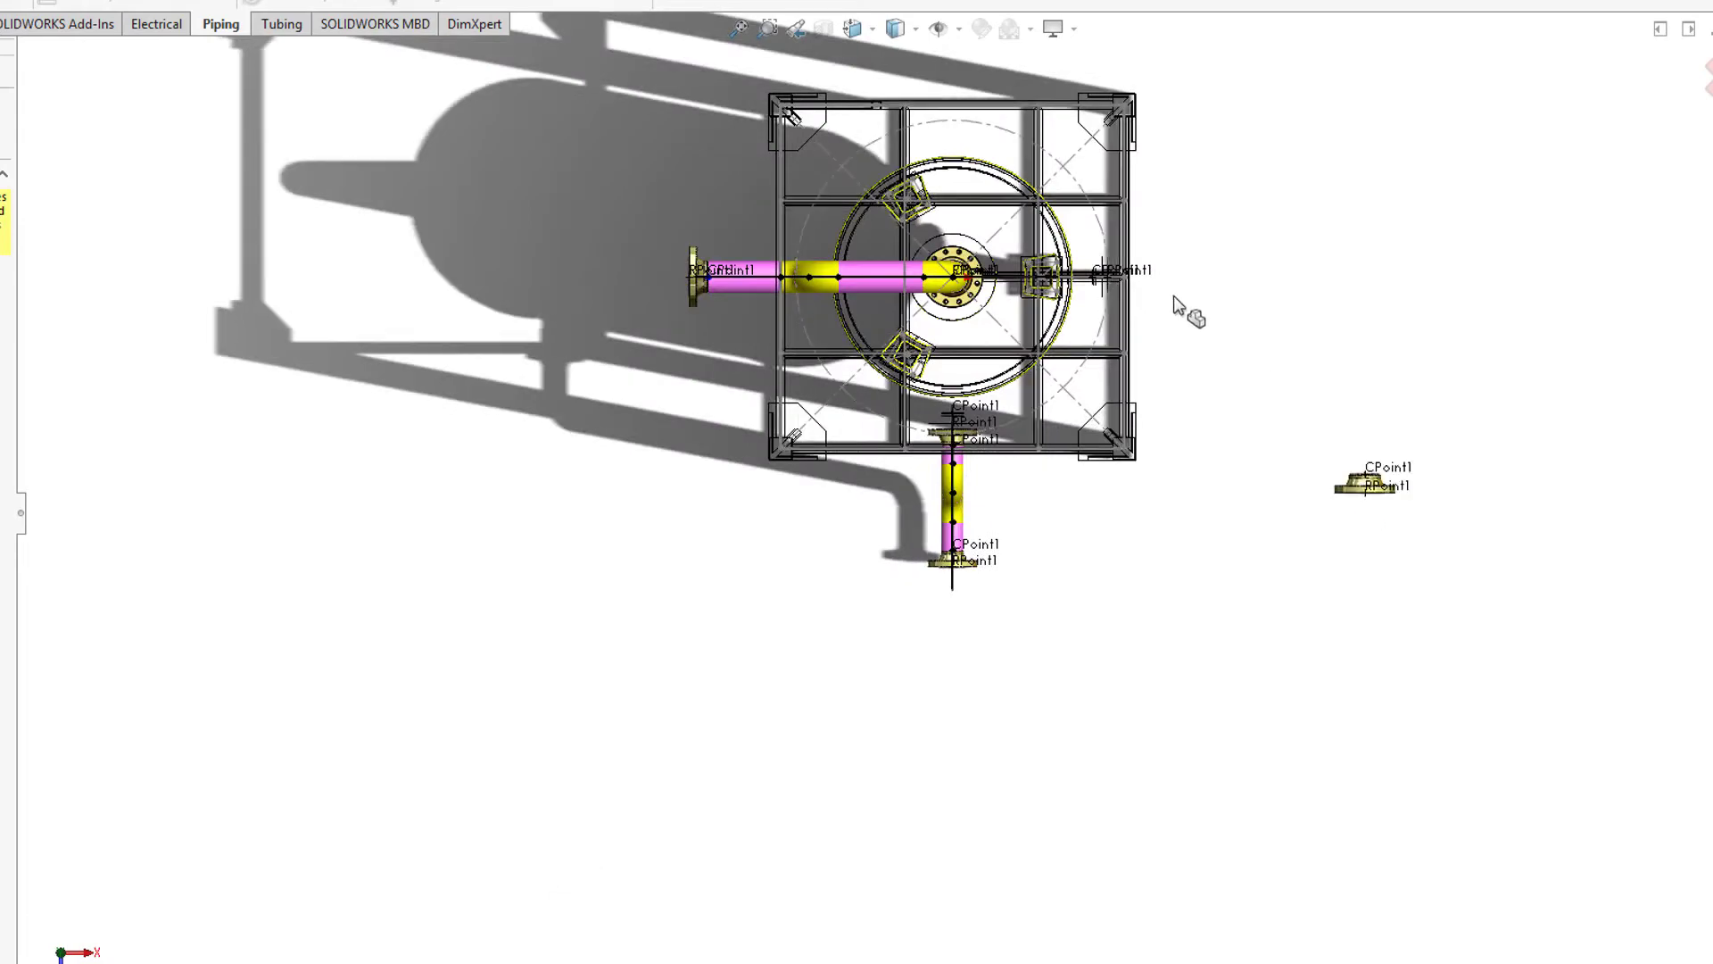
scroll(1177, 294, down, 2)
scroll(999, 463, down, 2)
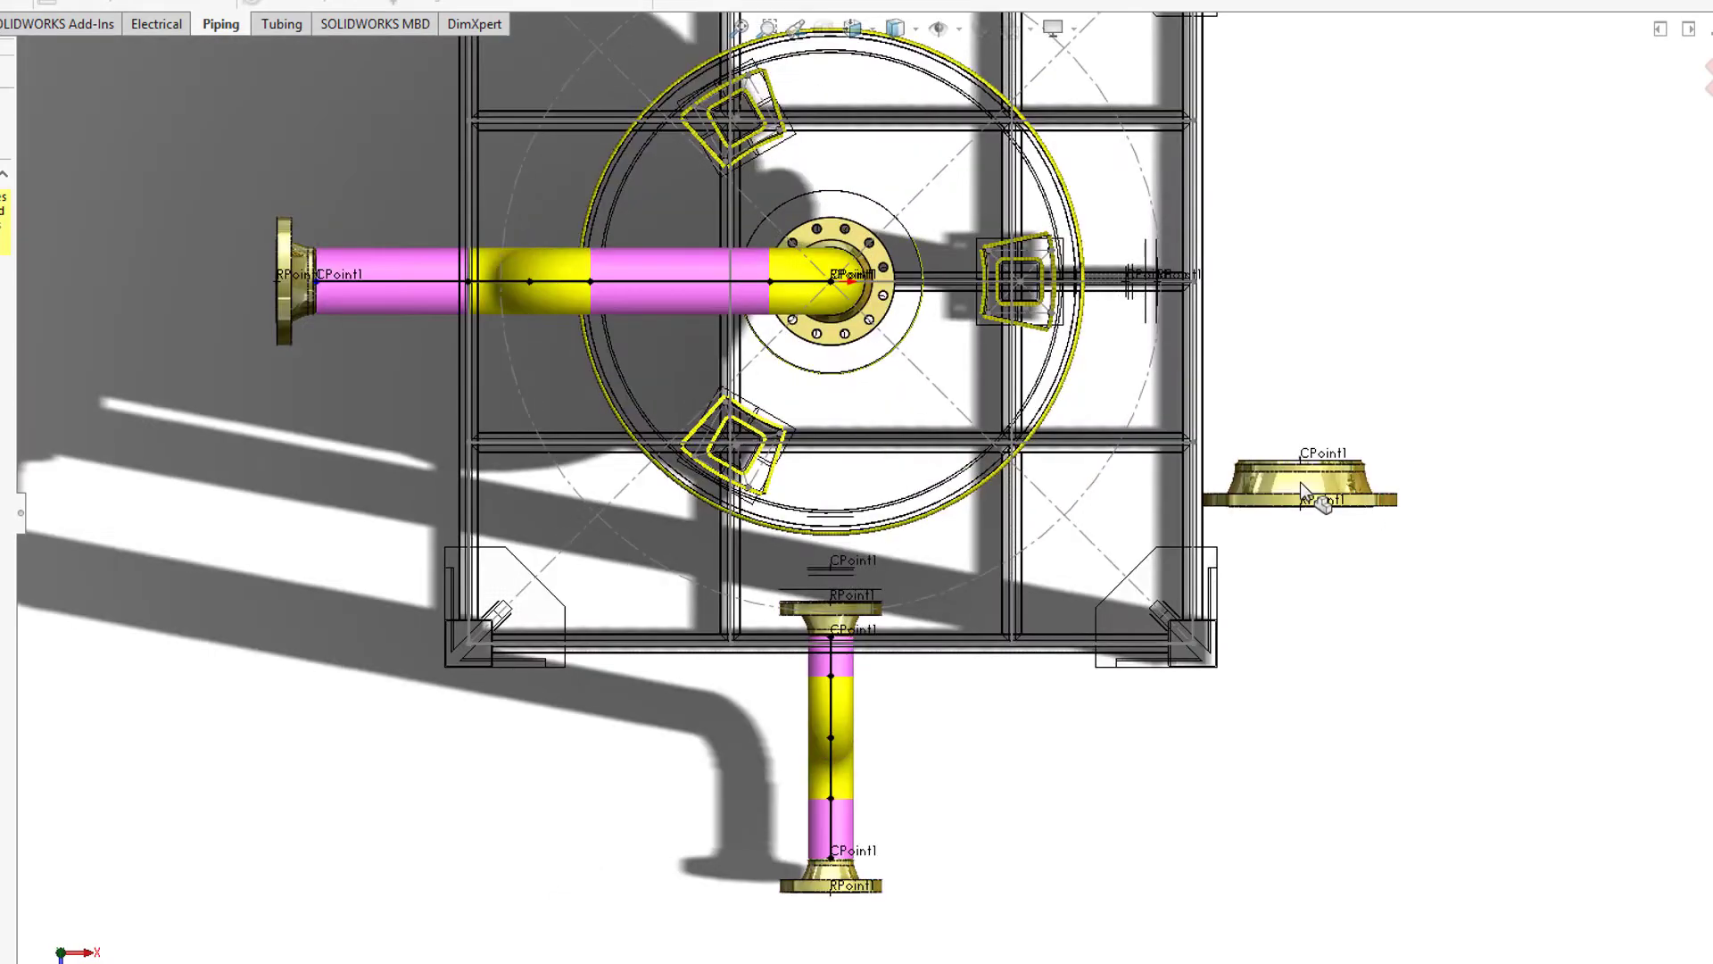
middle_drag(1332, 603, 1309, 486)
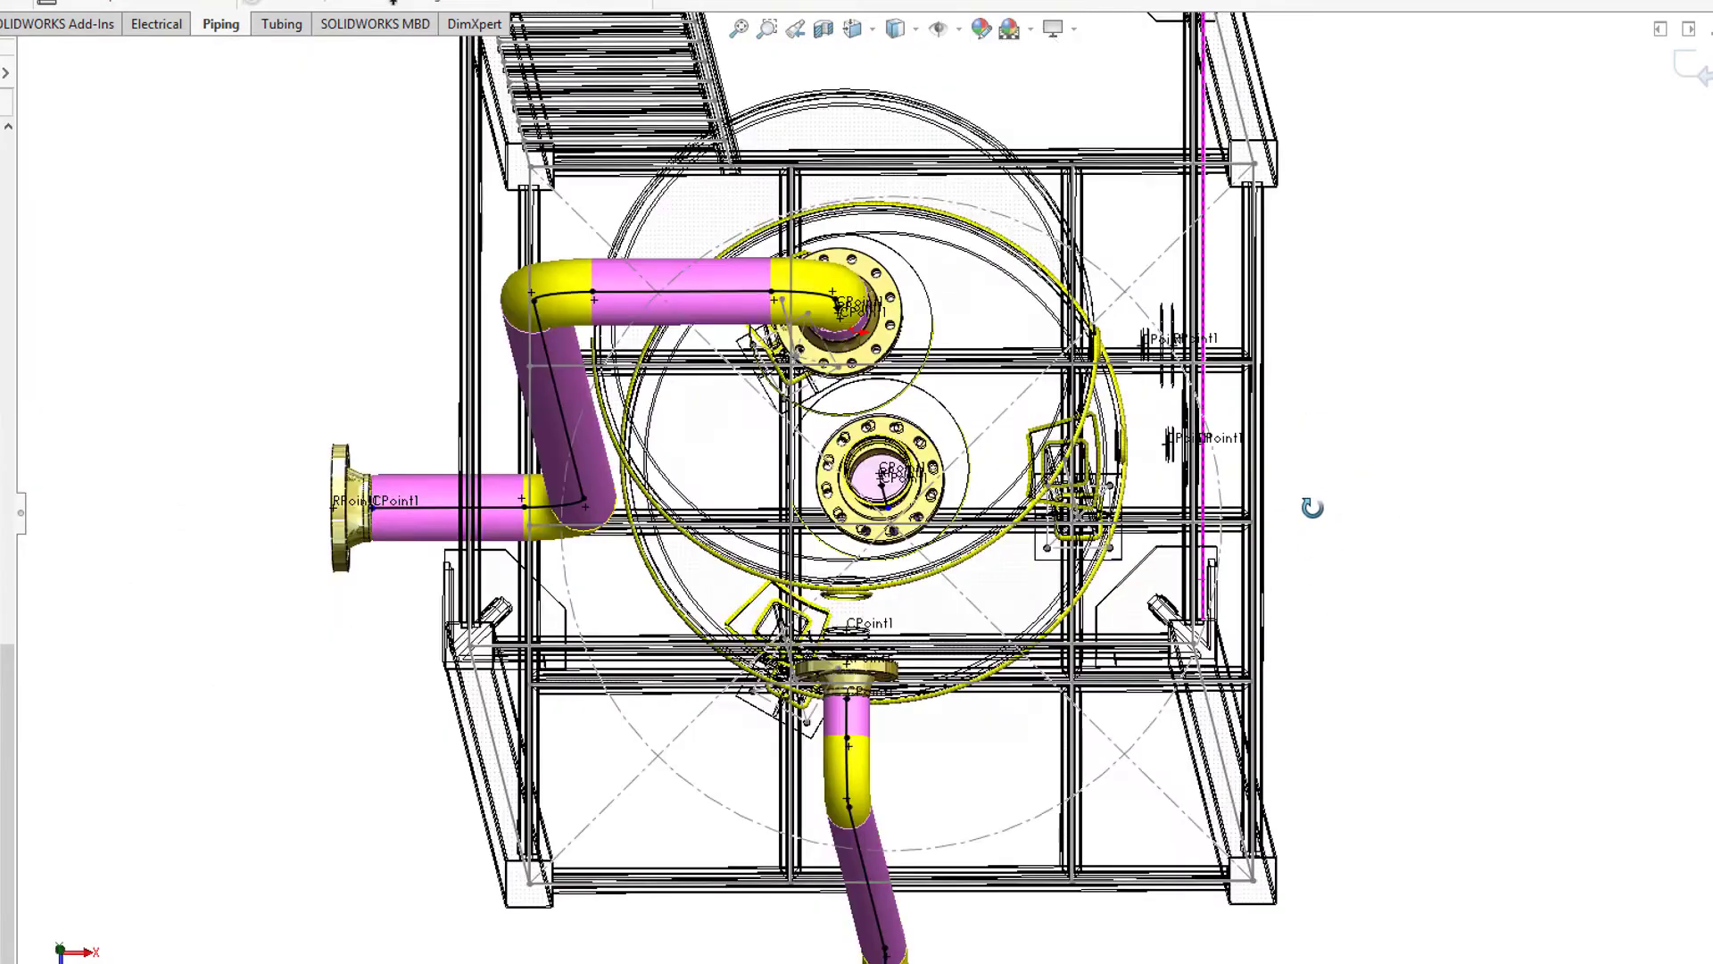
scroll(1142, 758, up, 3)
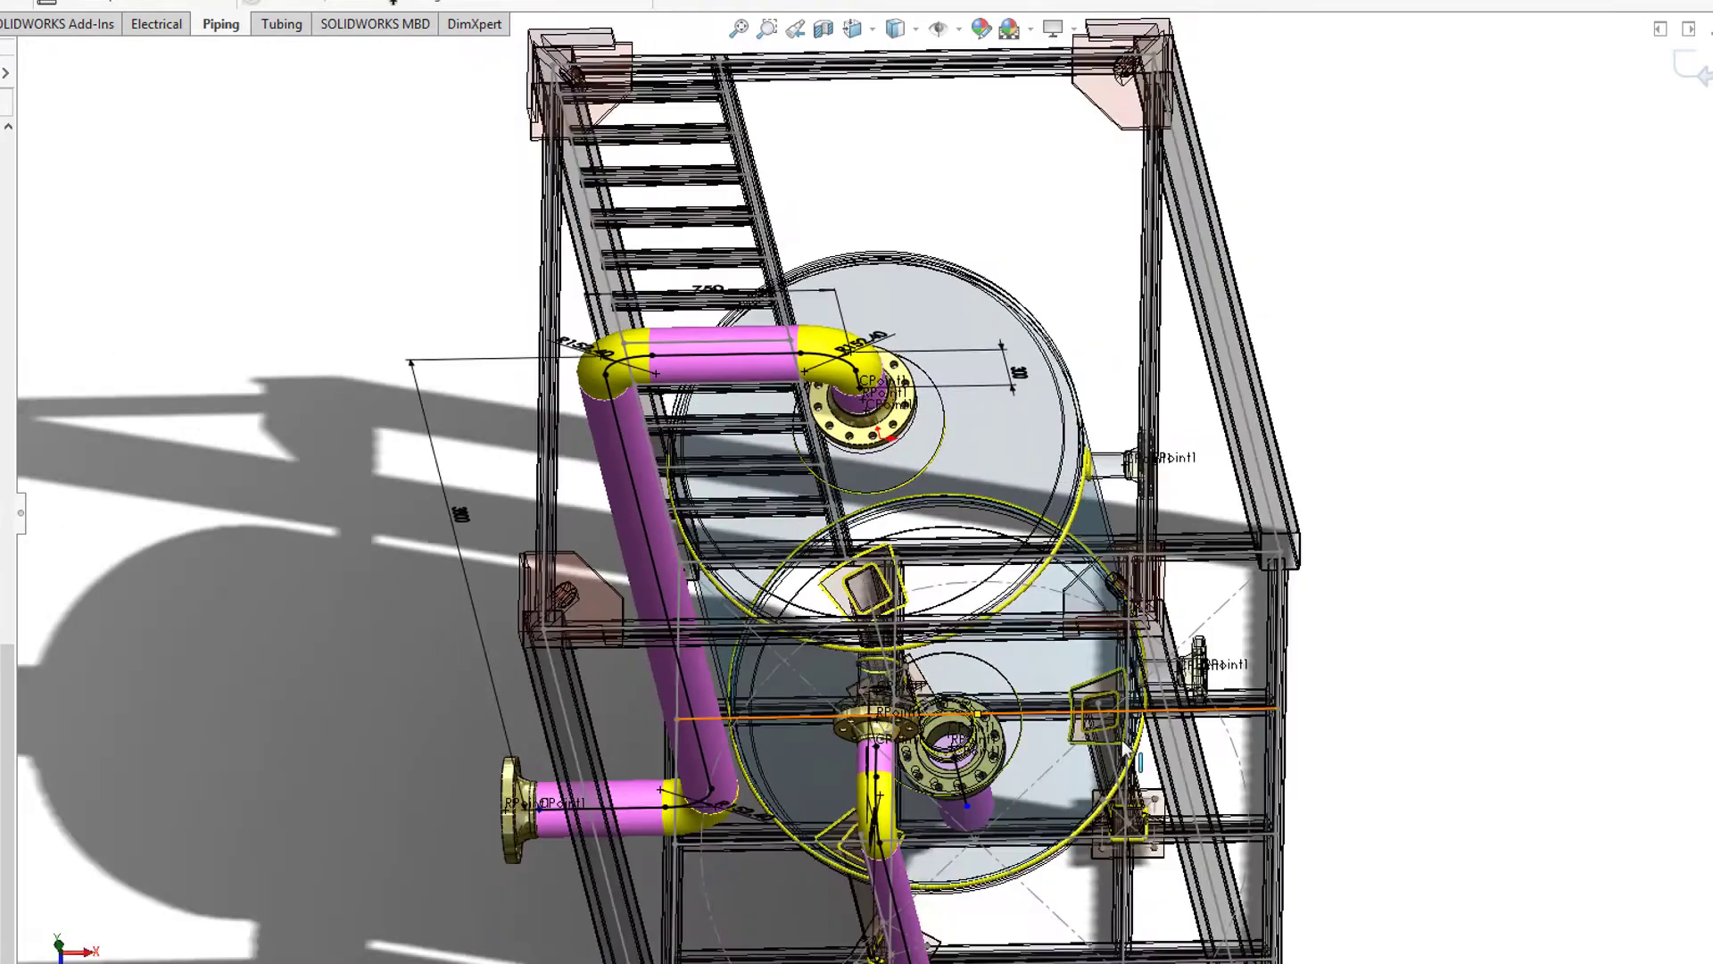
scroll(1142, 758, up, 2)
middle_drag(1142, 758, 1004, 808)
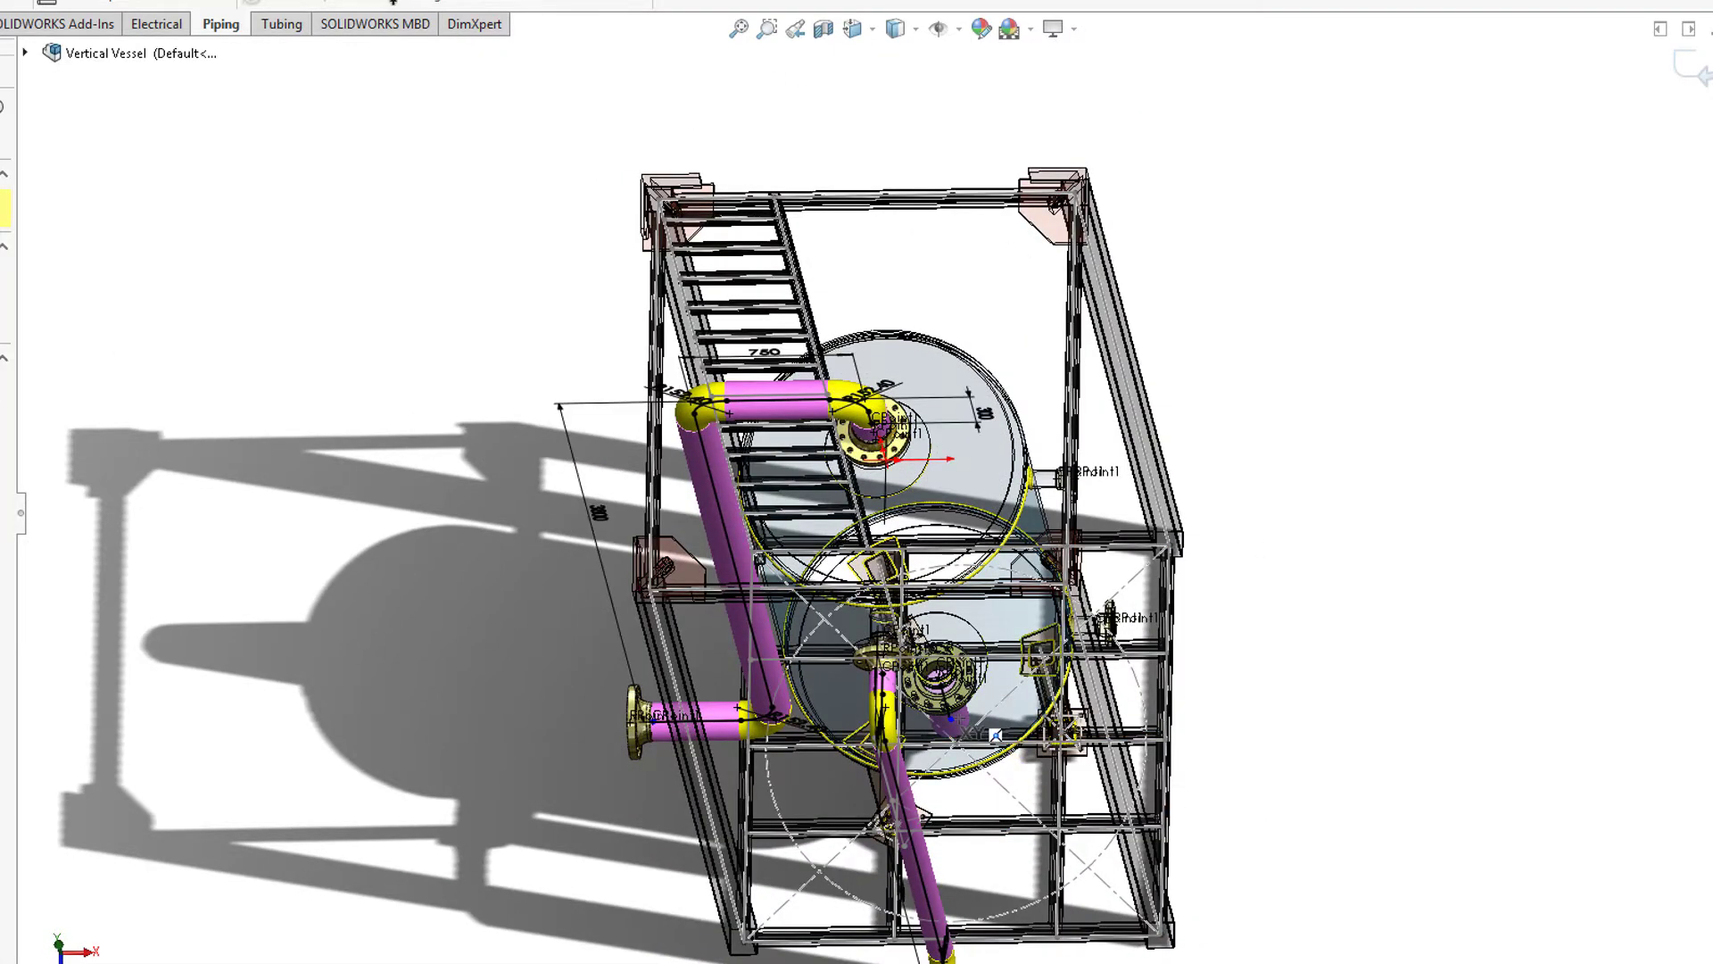
mouse_move(995, 734)
middle_down()
mouse_move(989, 569)
mouse_move(1082, 692)
mouse_move(1033, 559)
mouse_move(963, 535)
middle_up()
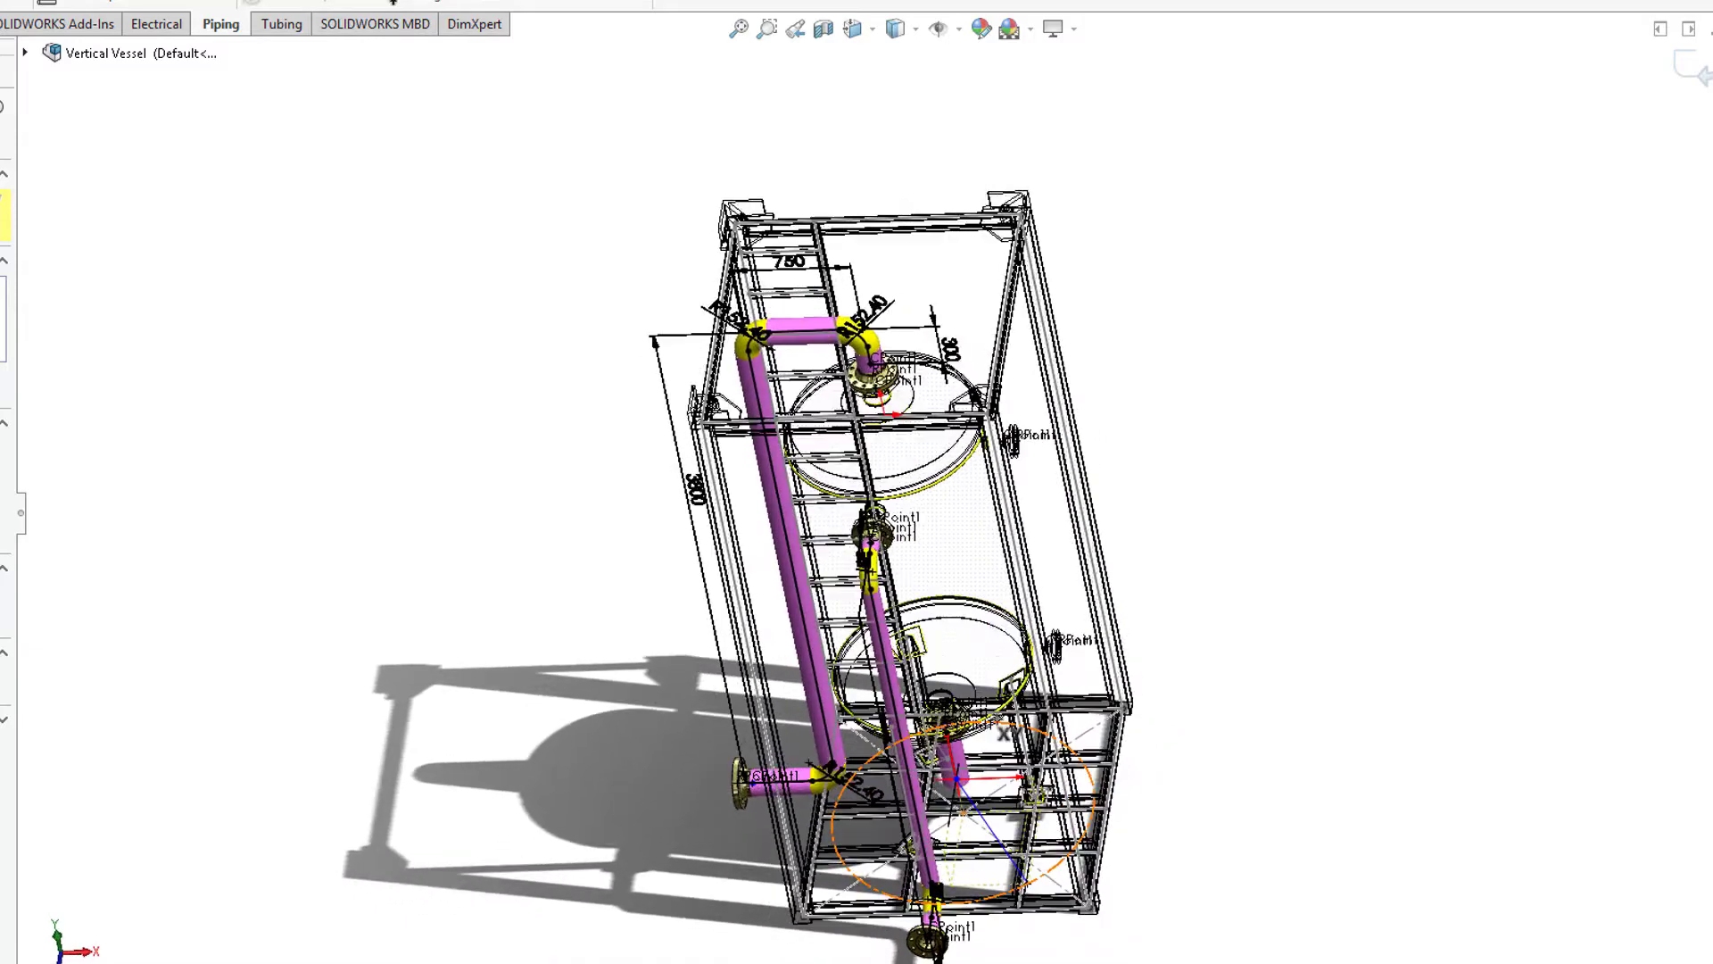
Step: Sketch a diagonal pipe leg from the bottom nozzle's route point, ending it with a bend
scroll(963, 535, down, 3)
scroll(1015, 806, down, 2)
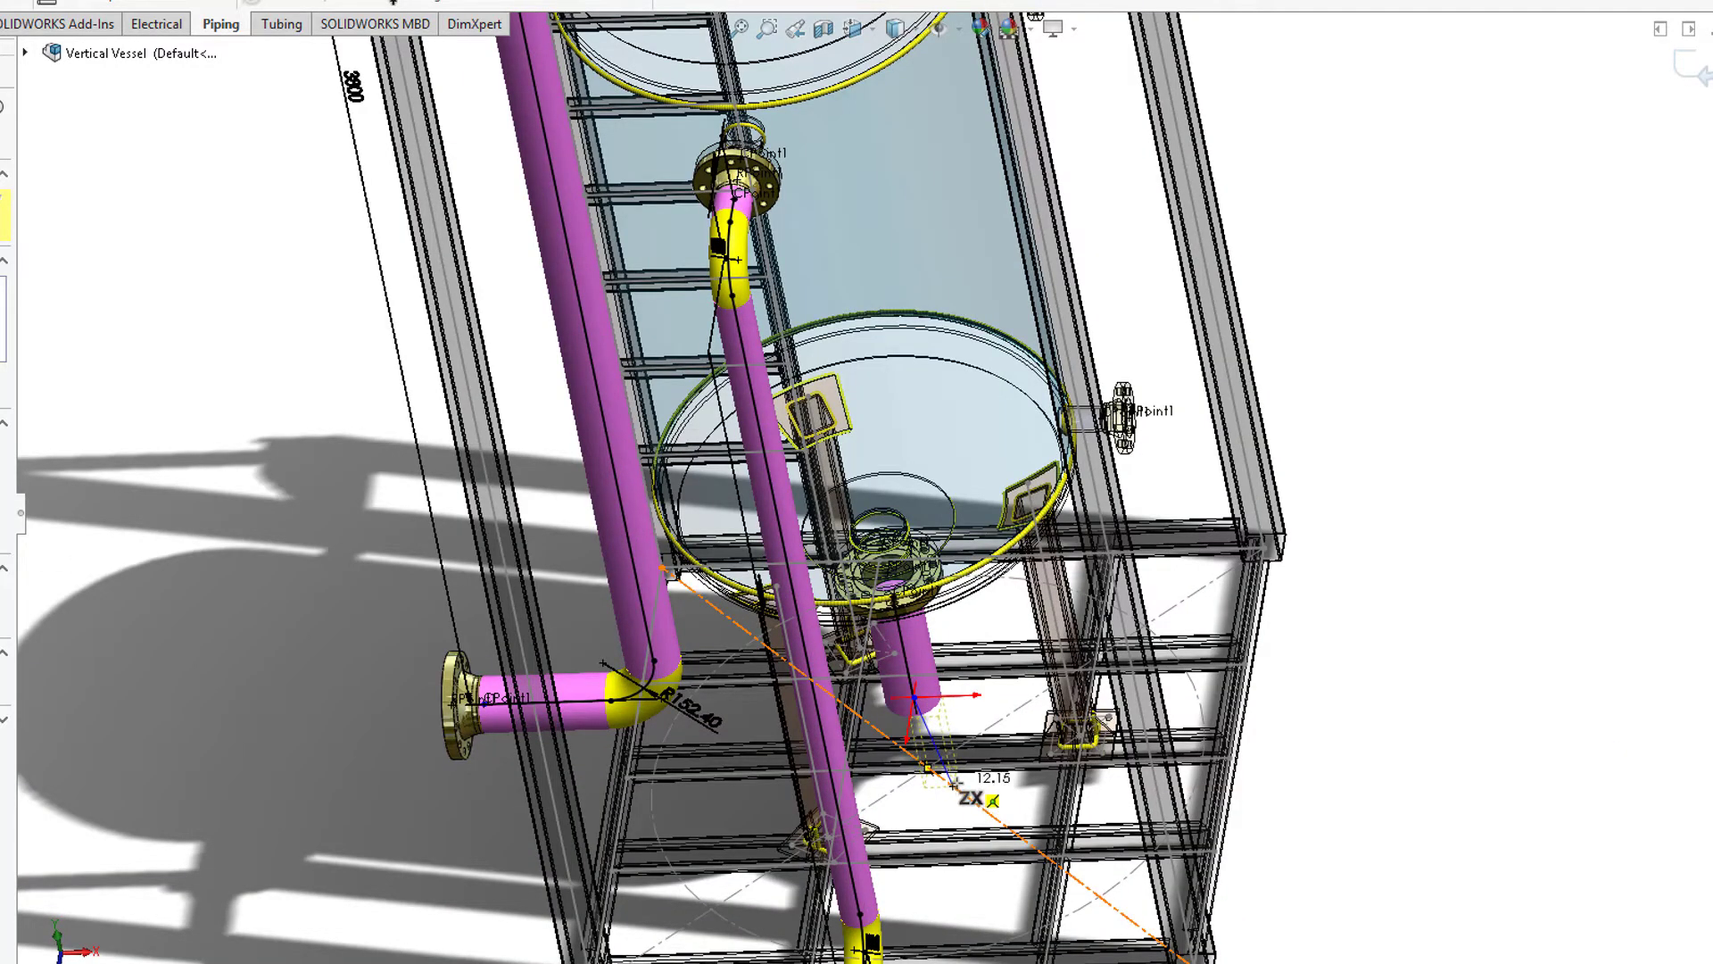
scroll(955, 783, up, 3)
scroll(1142, 856, up, 2)
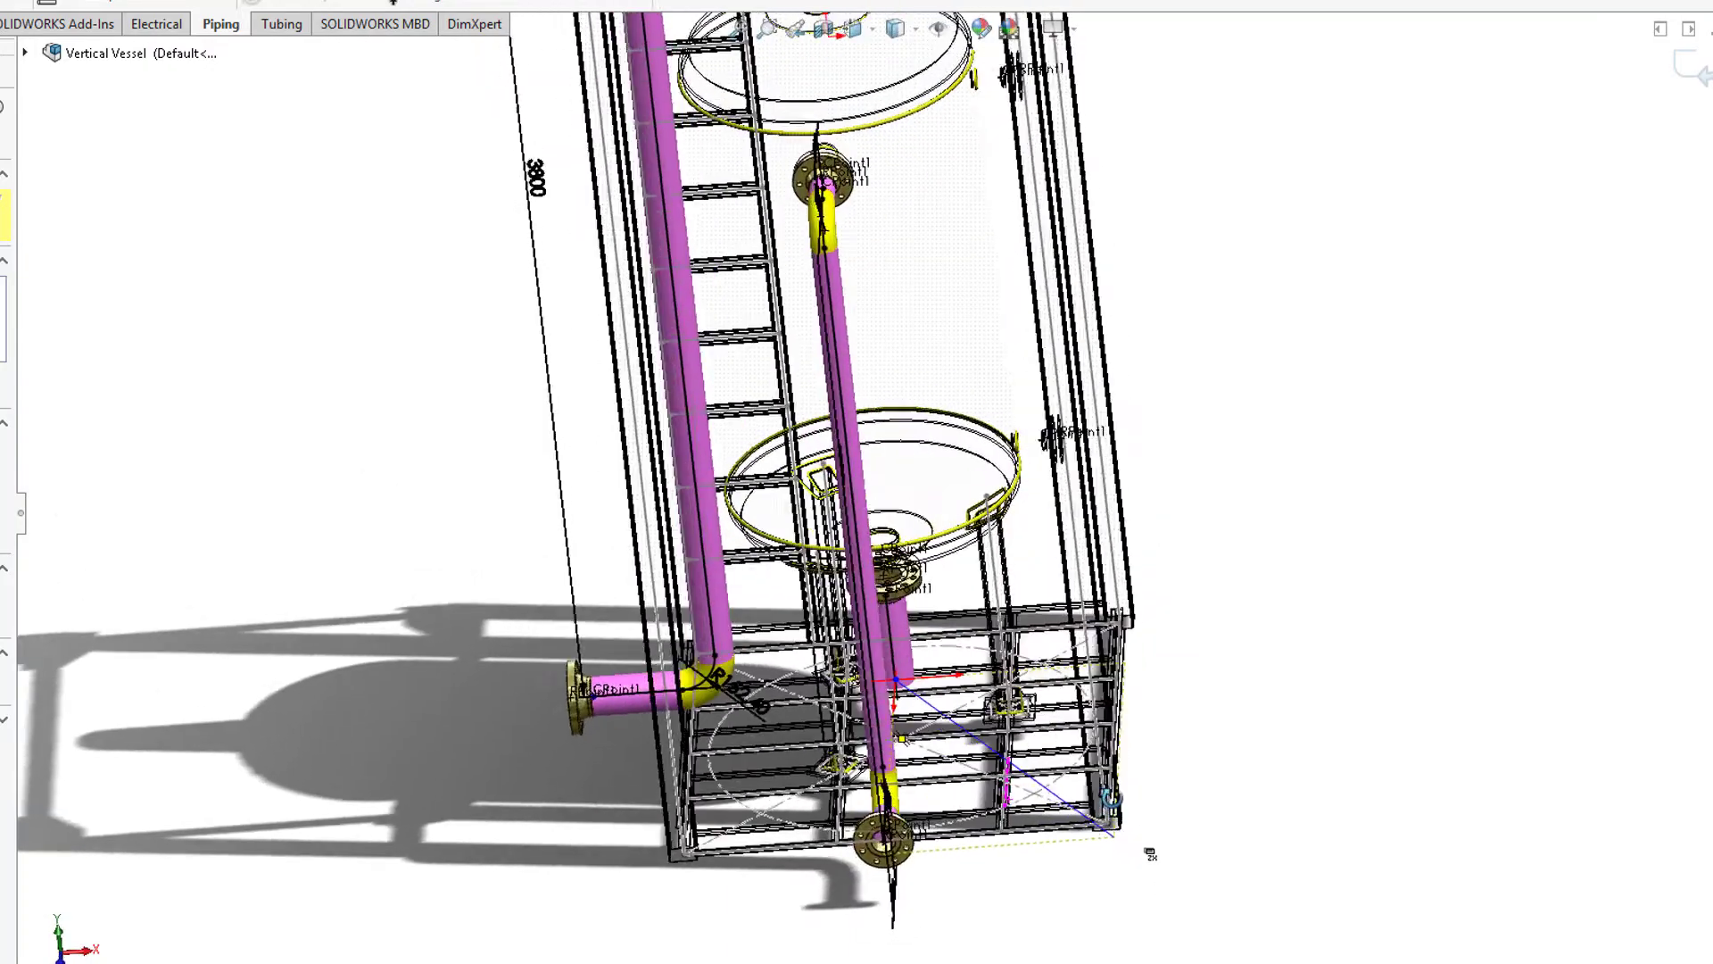
mouse_move(1149, 854)
middle_down()
mouse_move(1155, 951)
mouse_move(1109, 944)
middle_up()
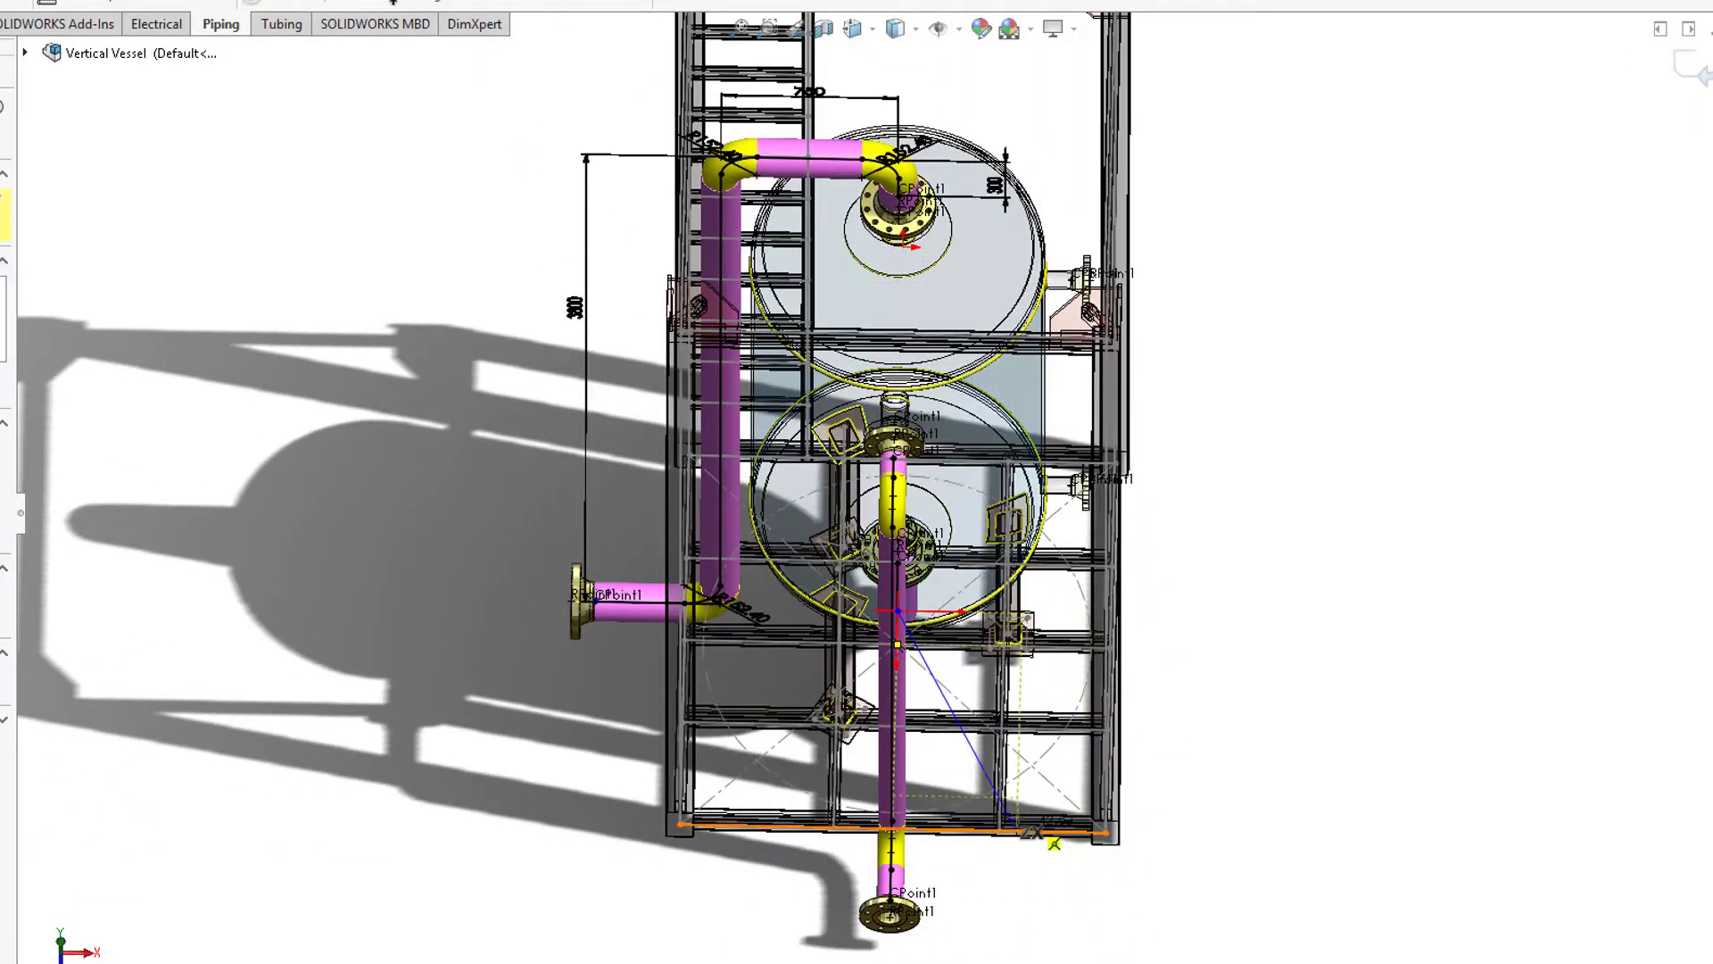
click(1024, 797)
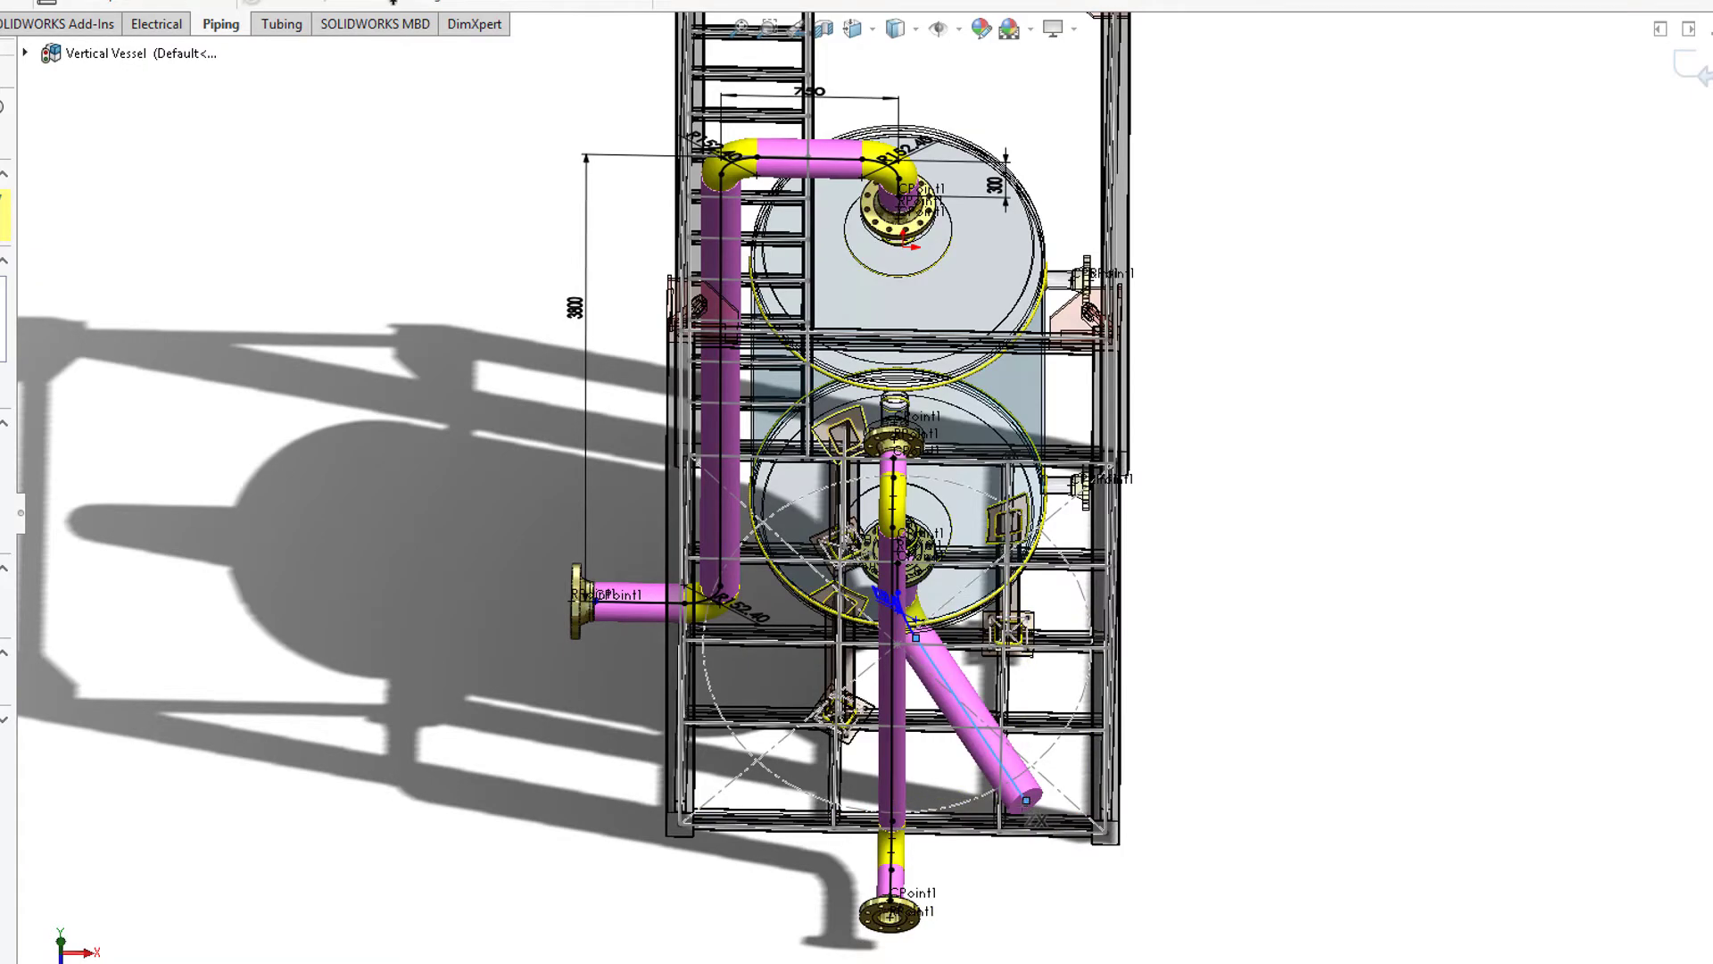
mouse_move(979, 910)
middle_down()
mouse_move(955, 731)
mouse_move(955, 952)
middle_up()
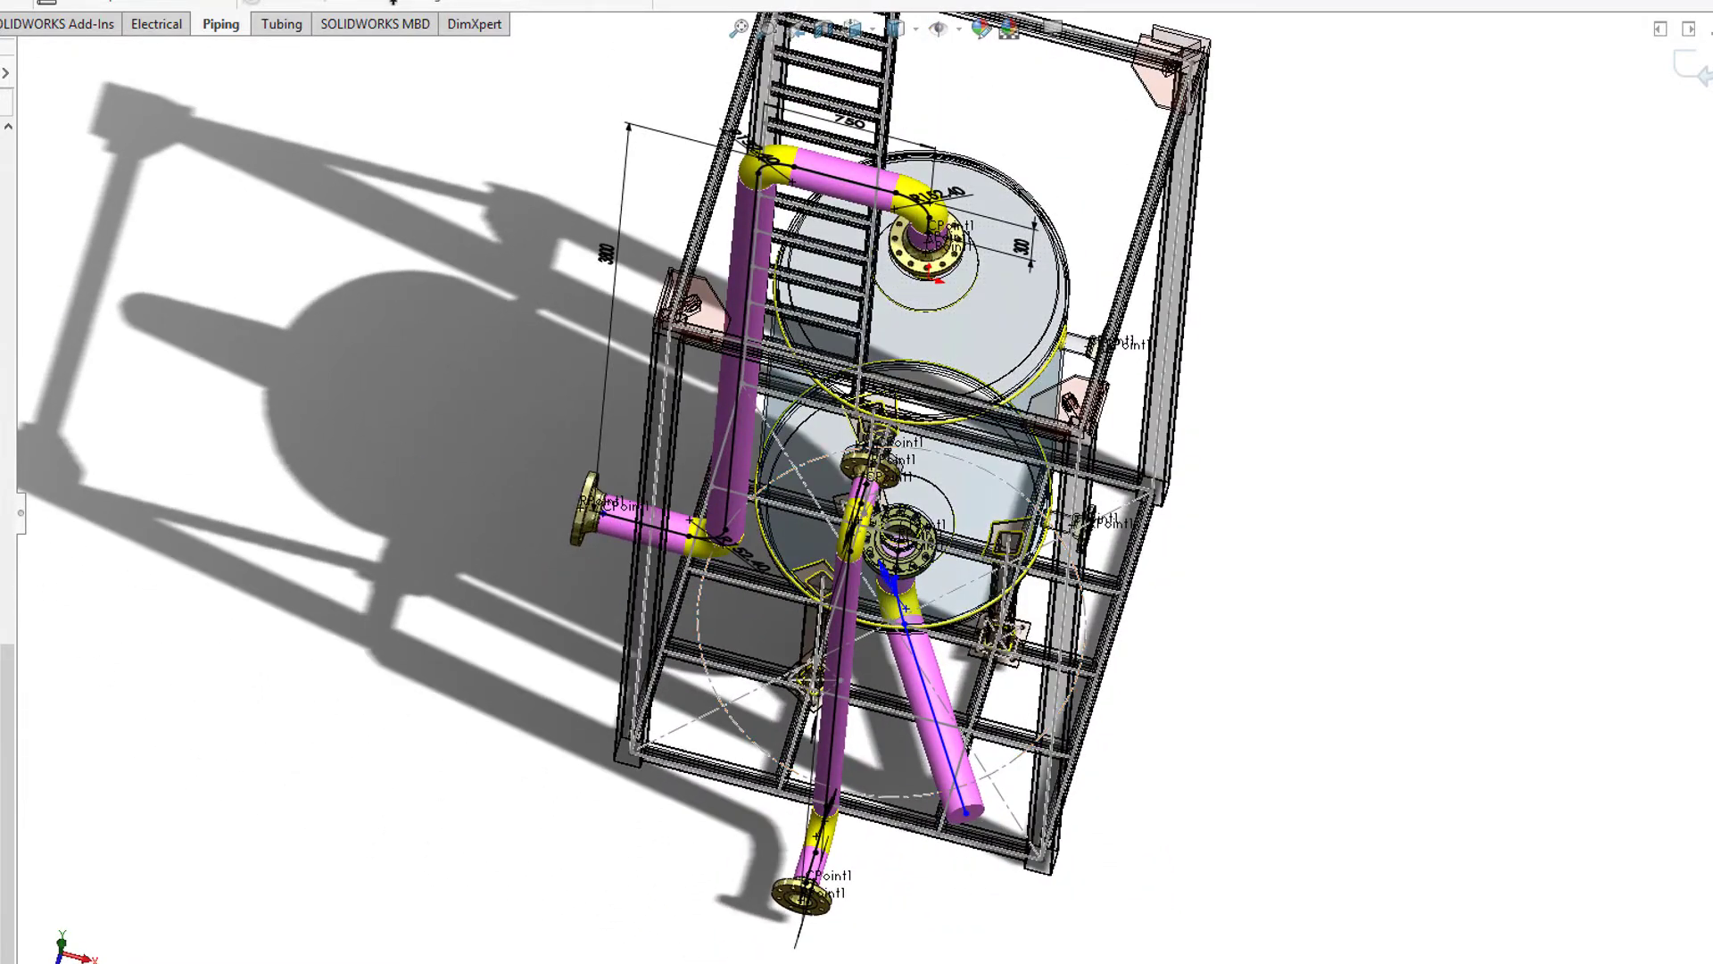
click(966, 812)
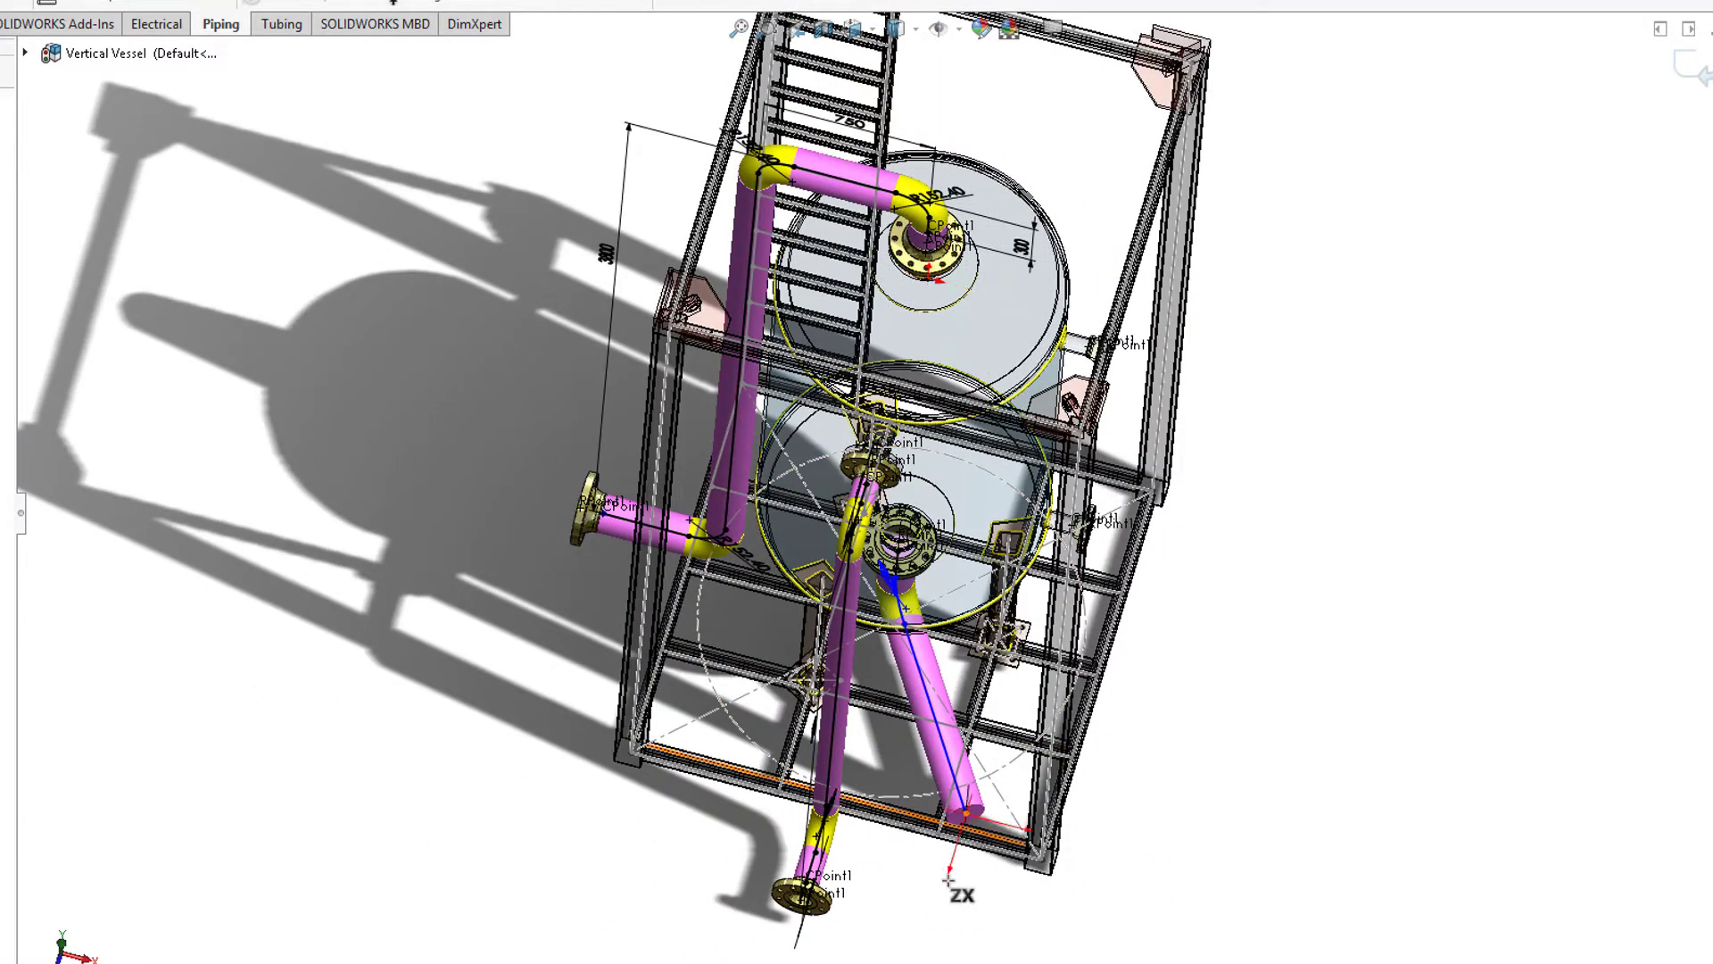
double_click(933, 910)
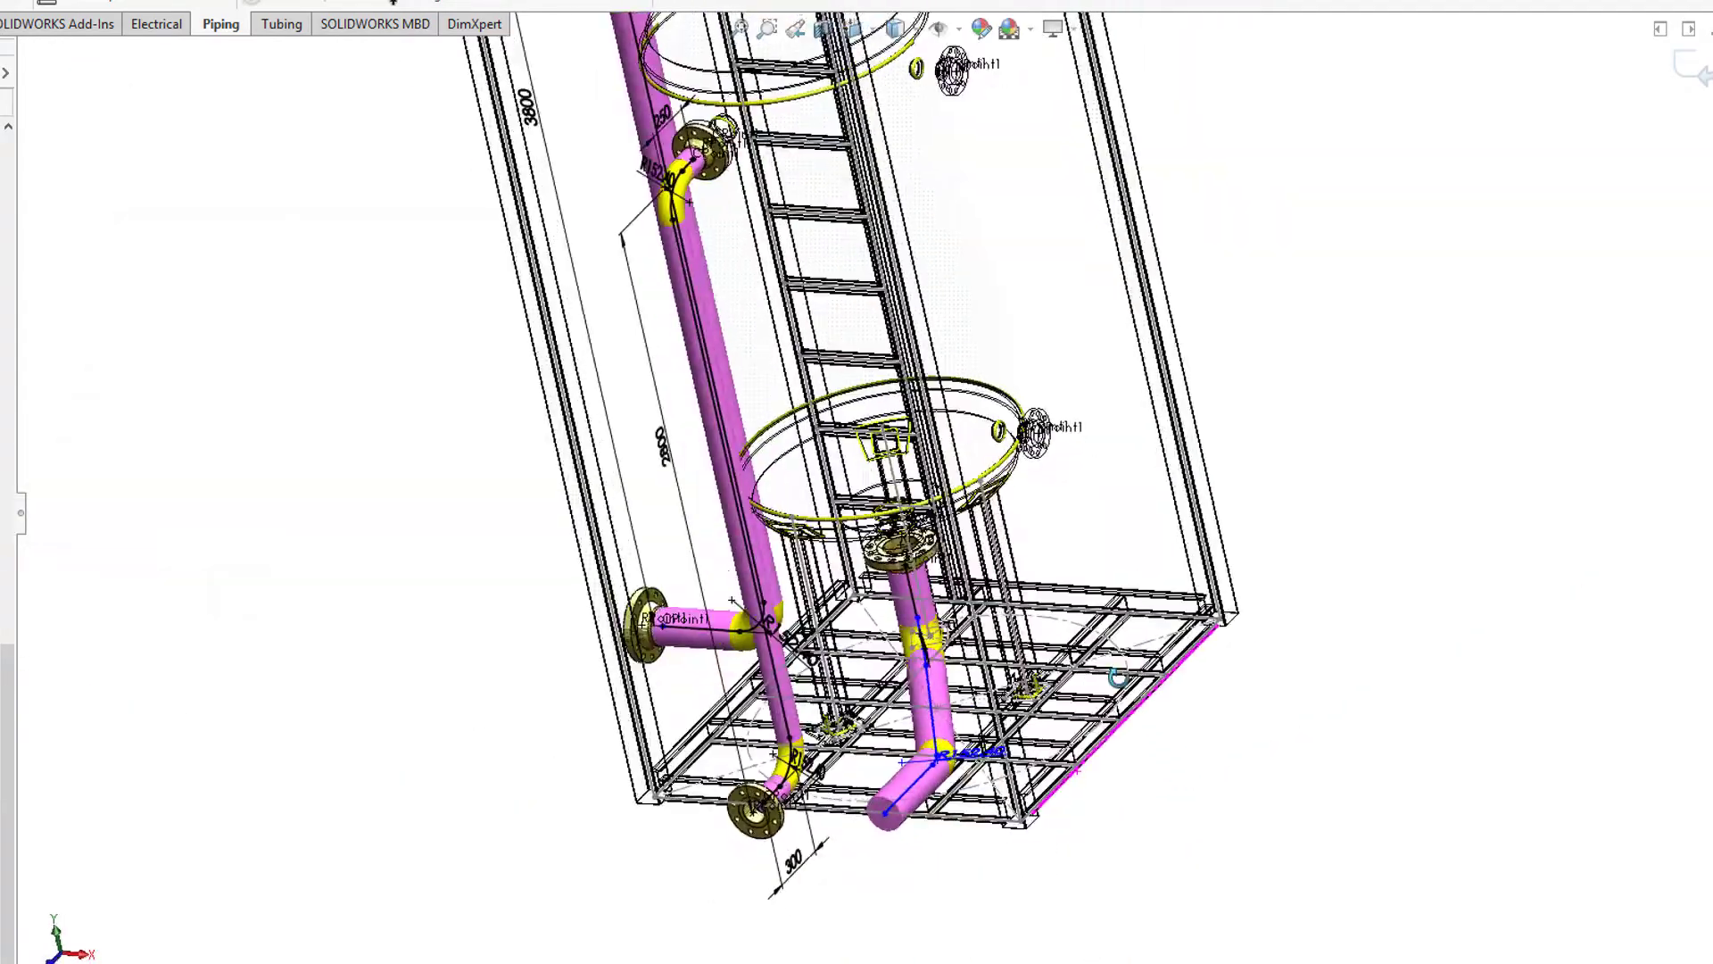
Step: Orbit and zoom to inspect the new lower pipe bends up close
mouse_move(1191, 904)
middle_down()
mouse_move(1079, 900)
mouse_move(1040, 838)
mouse_move(1048, 852)
mouse_move(975, 844)
middle_up()
scroll(1049, 853, up, 5)
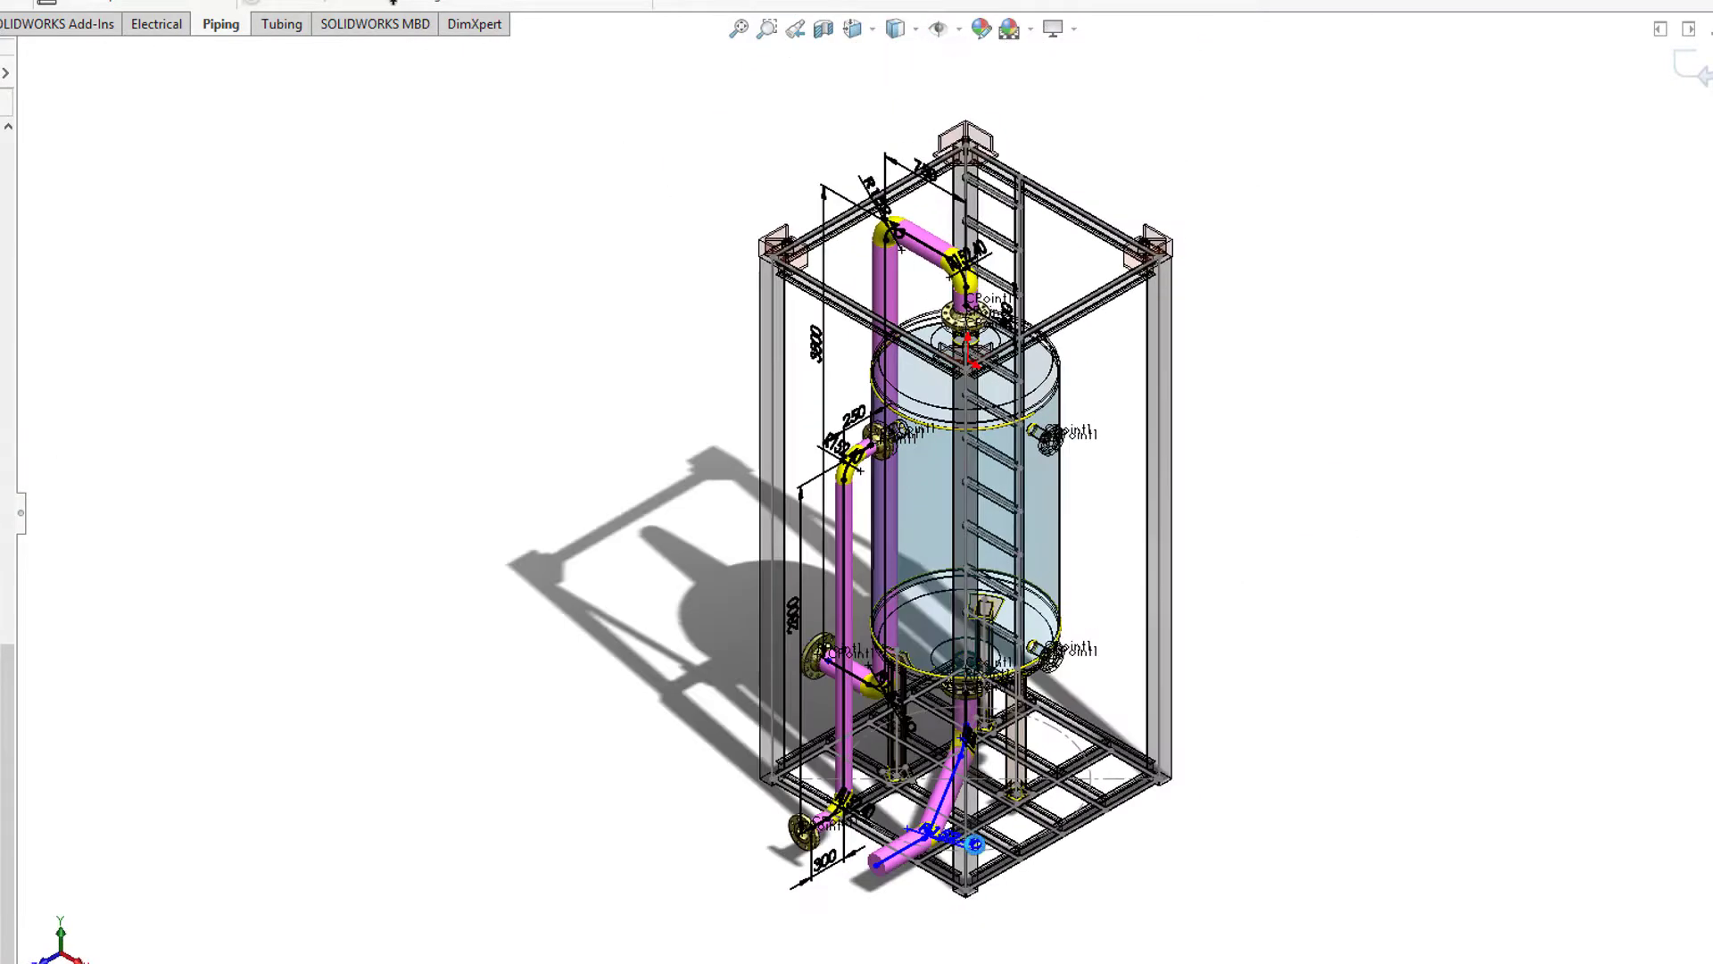
scroll(878, 855, down, 2)
scroll(798, 801, down, 5)
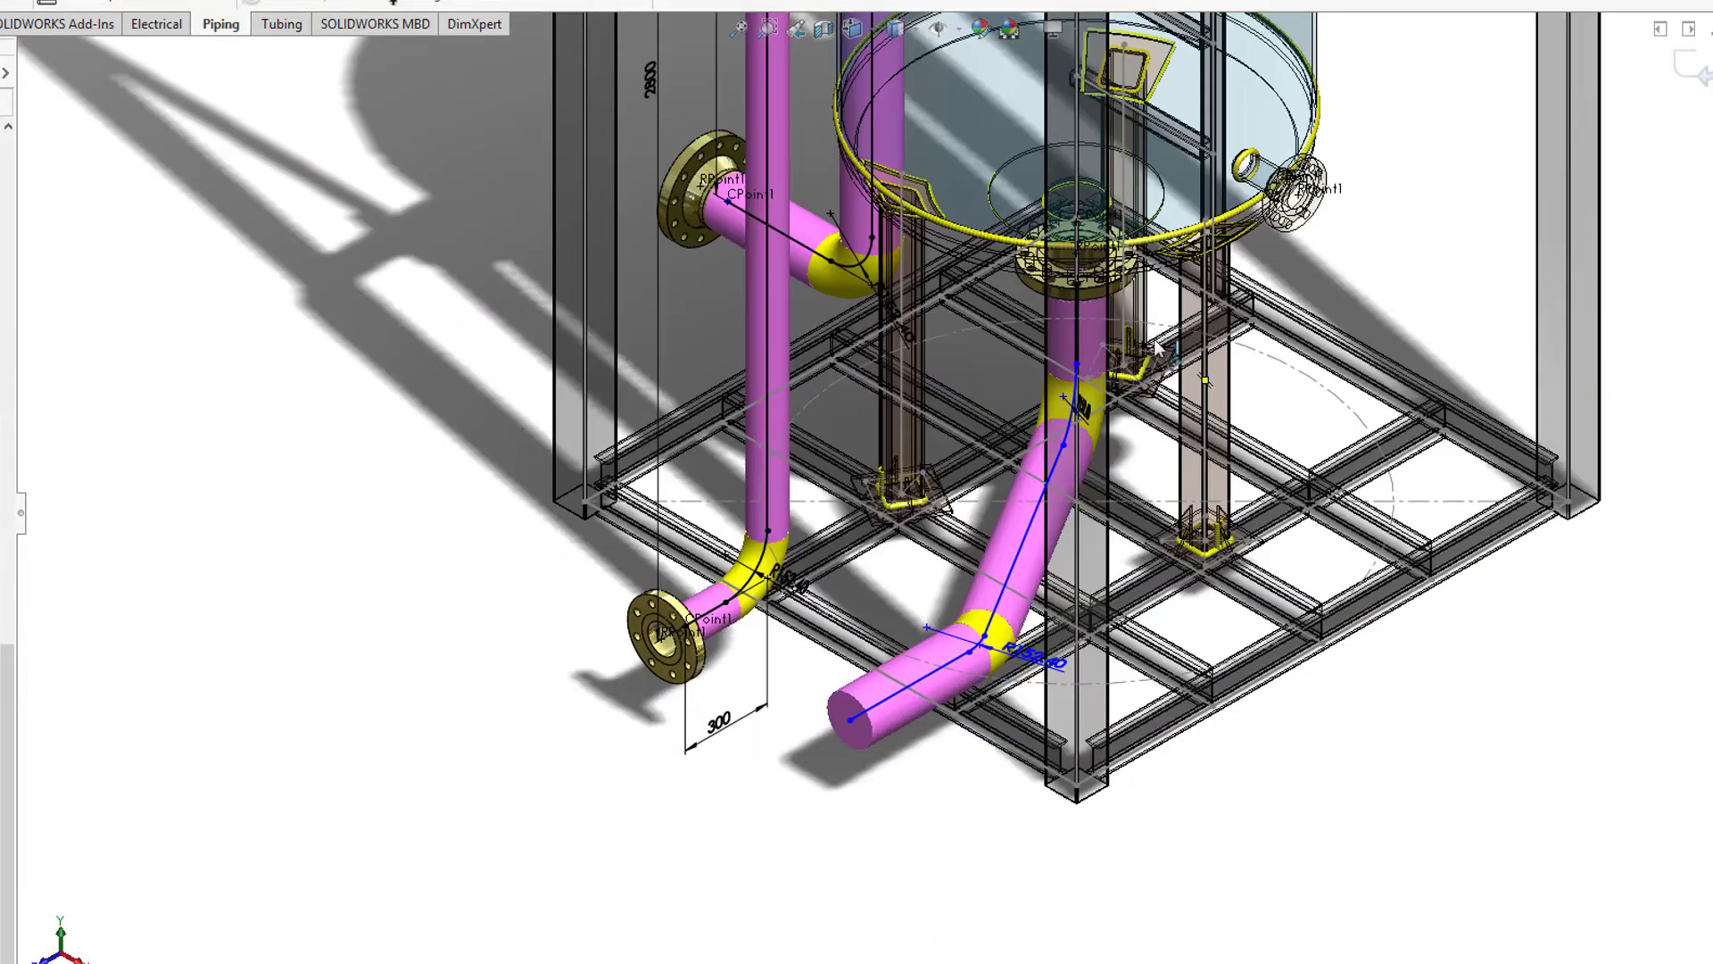
scroll(1352, 700, up, 1)
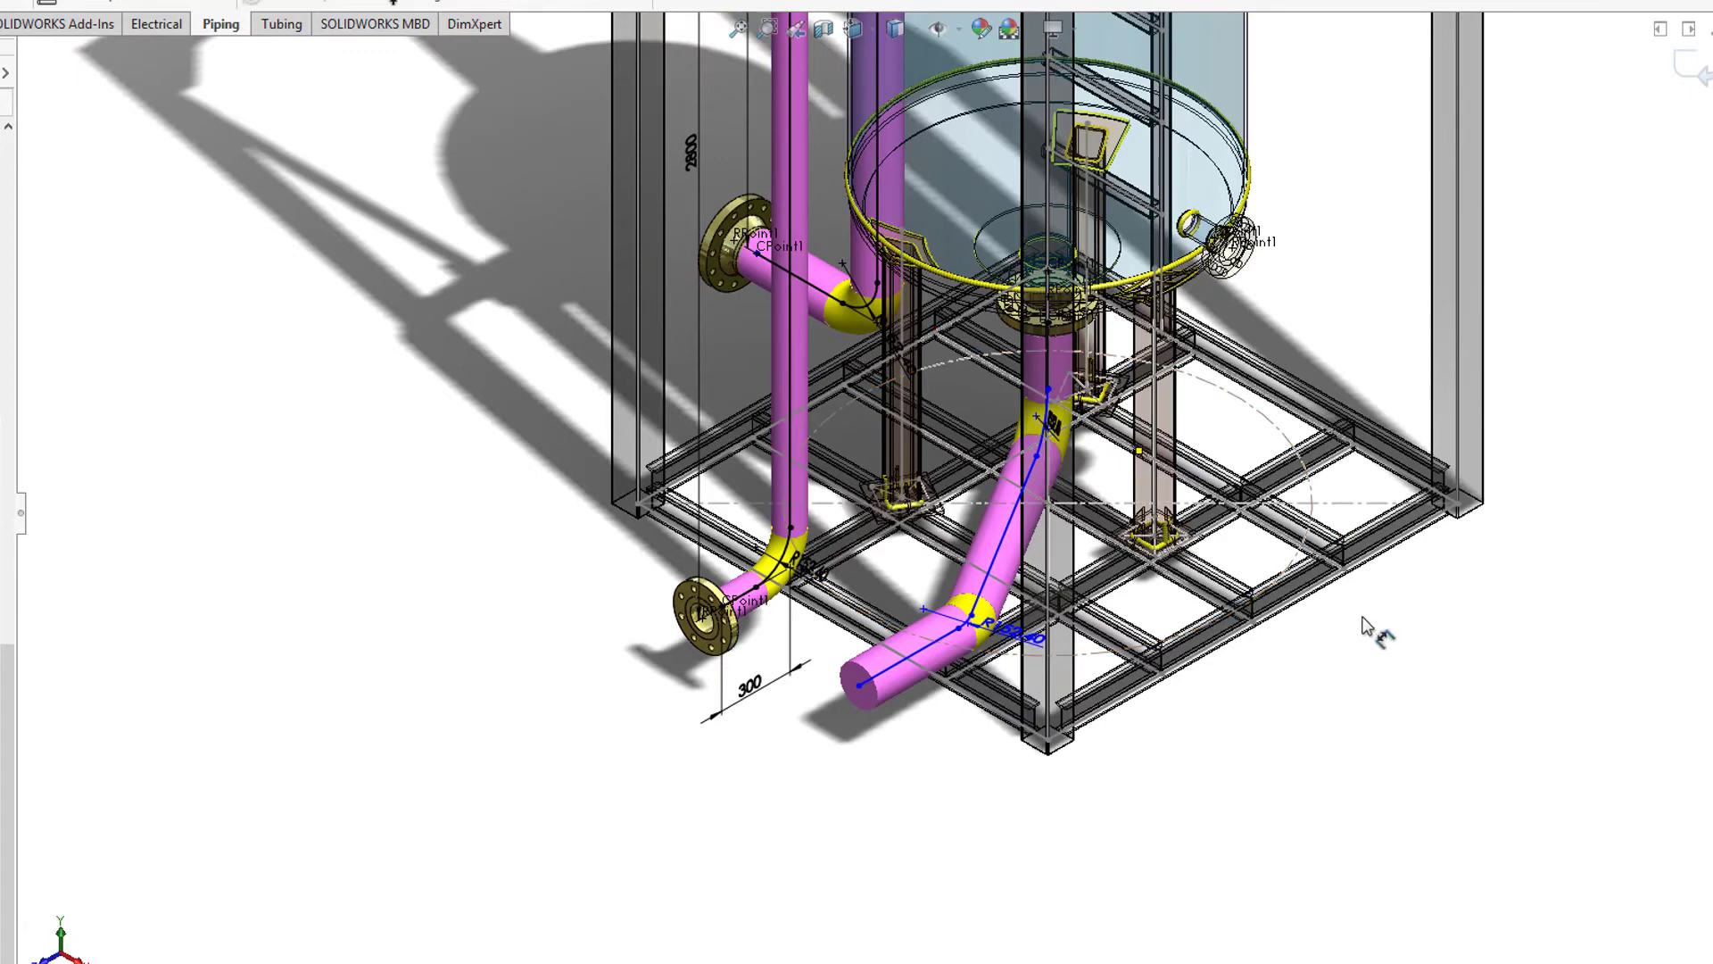
middle_drag(1365, 631, 1070, 429)
scroll(1062, 410, down, 2)
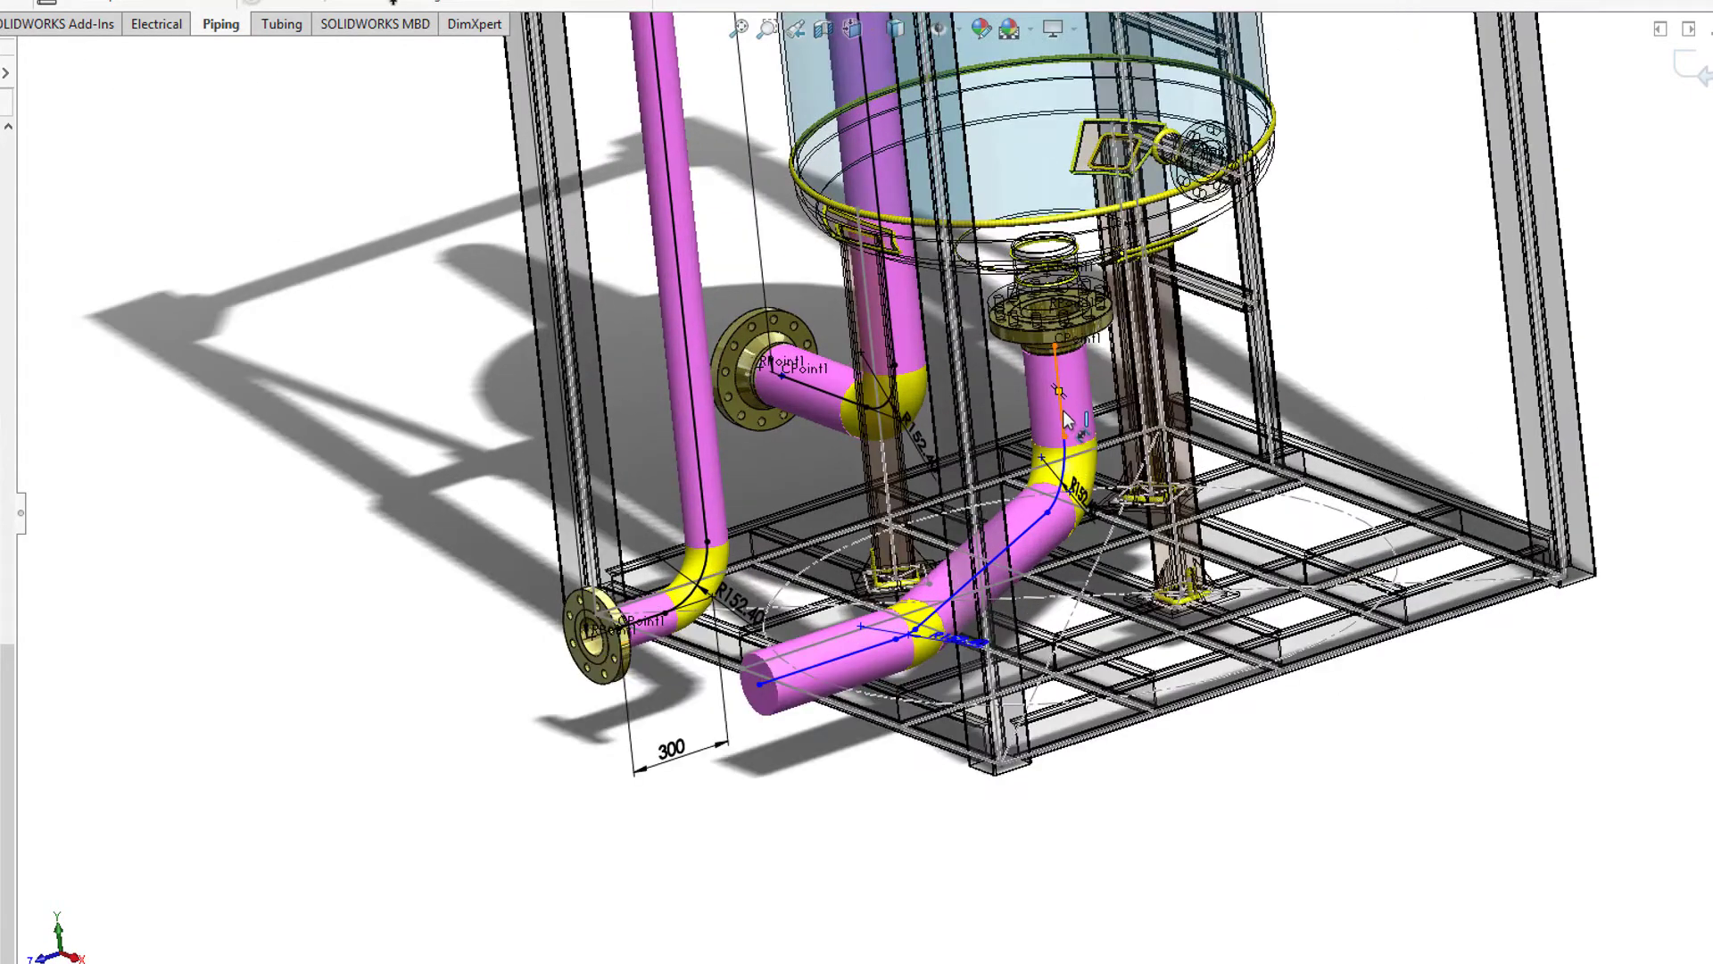
Step: Dimension the bottom pipe's vertical drop to 350 and its horizontal end leg to 500
click(1394, 364)
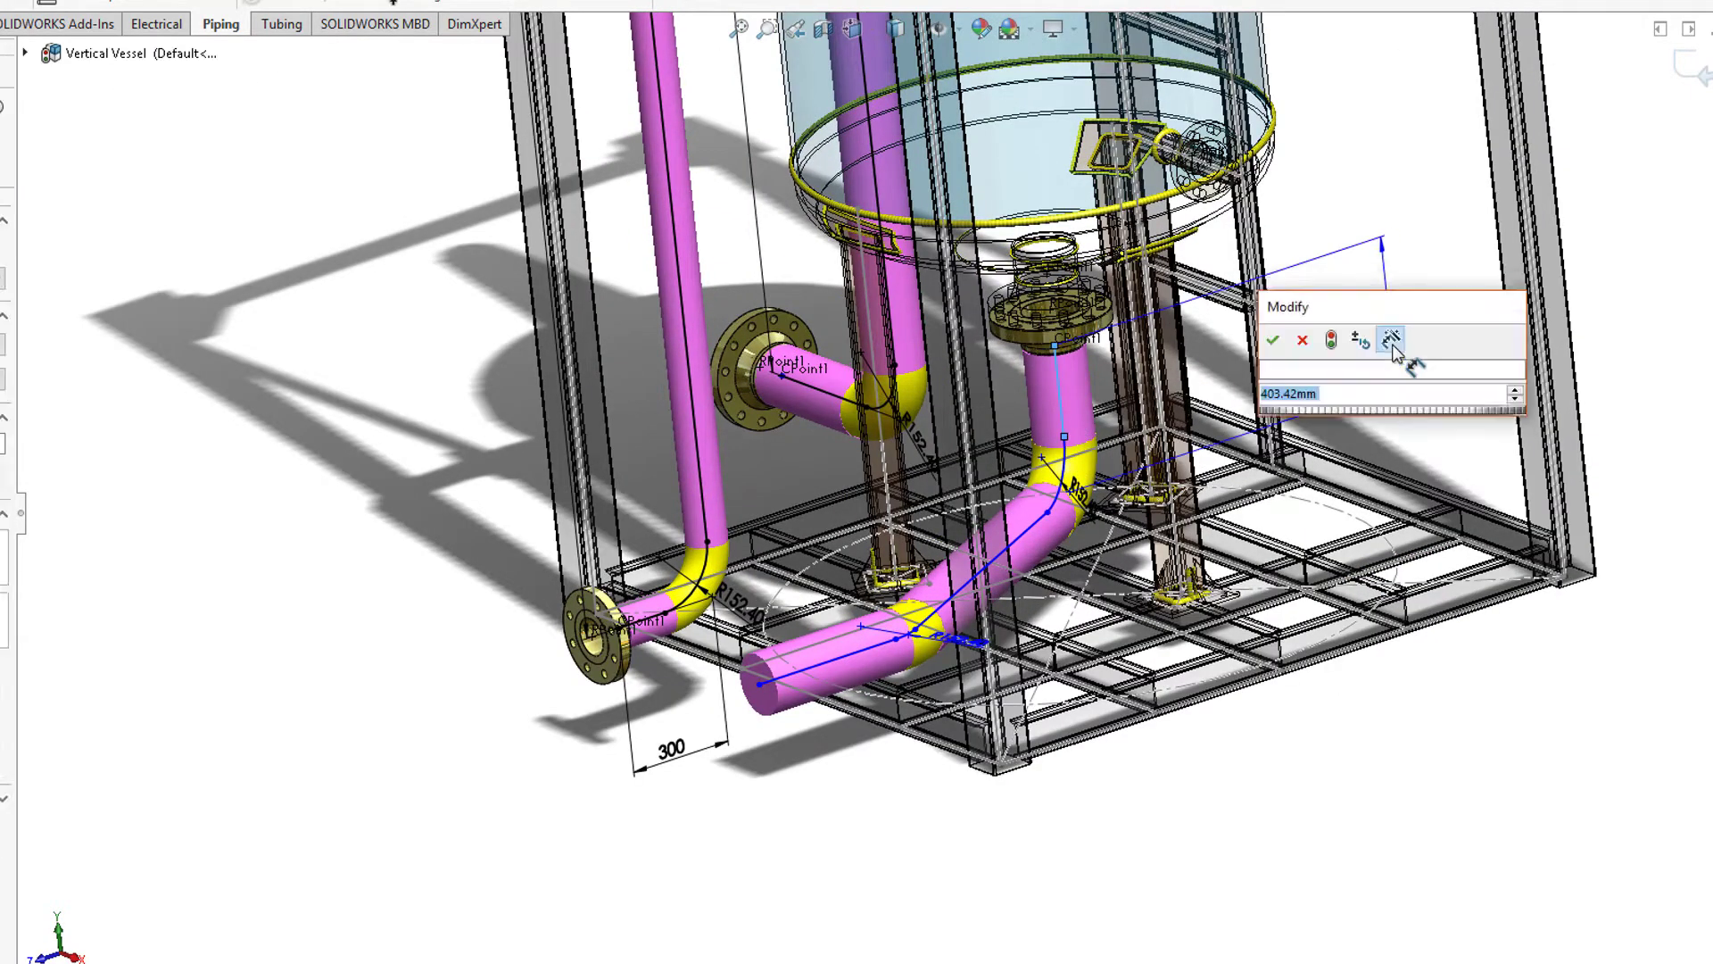
text(350)
key(Return)
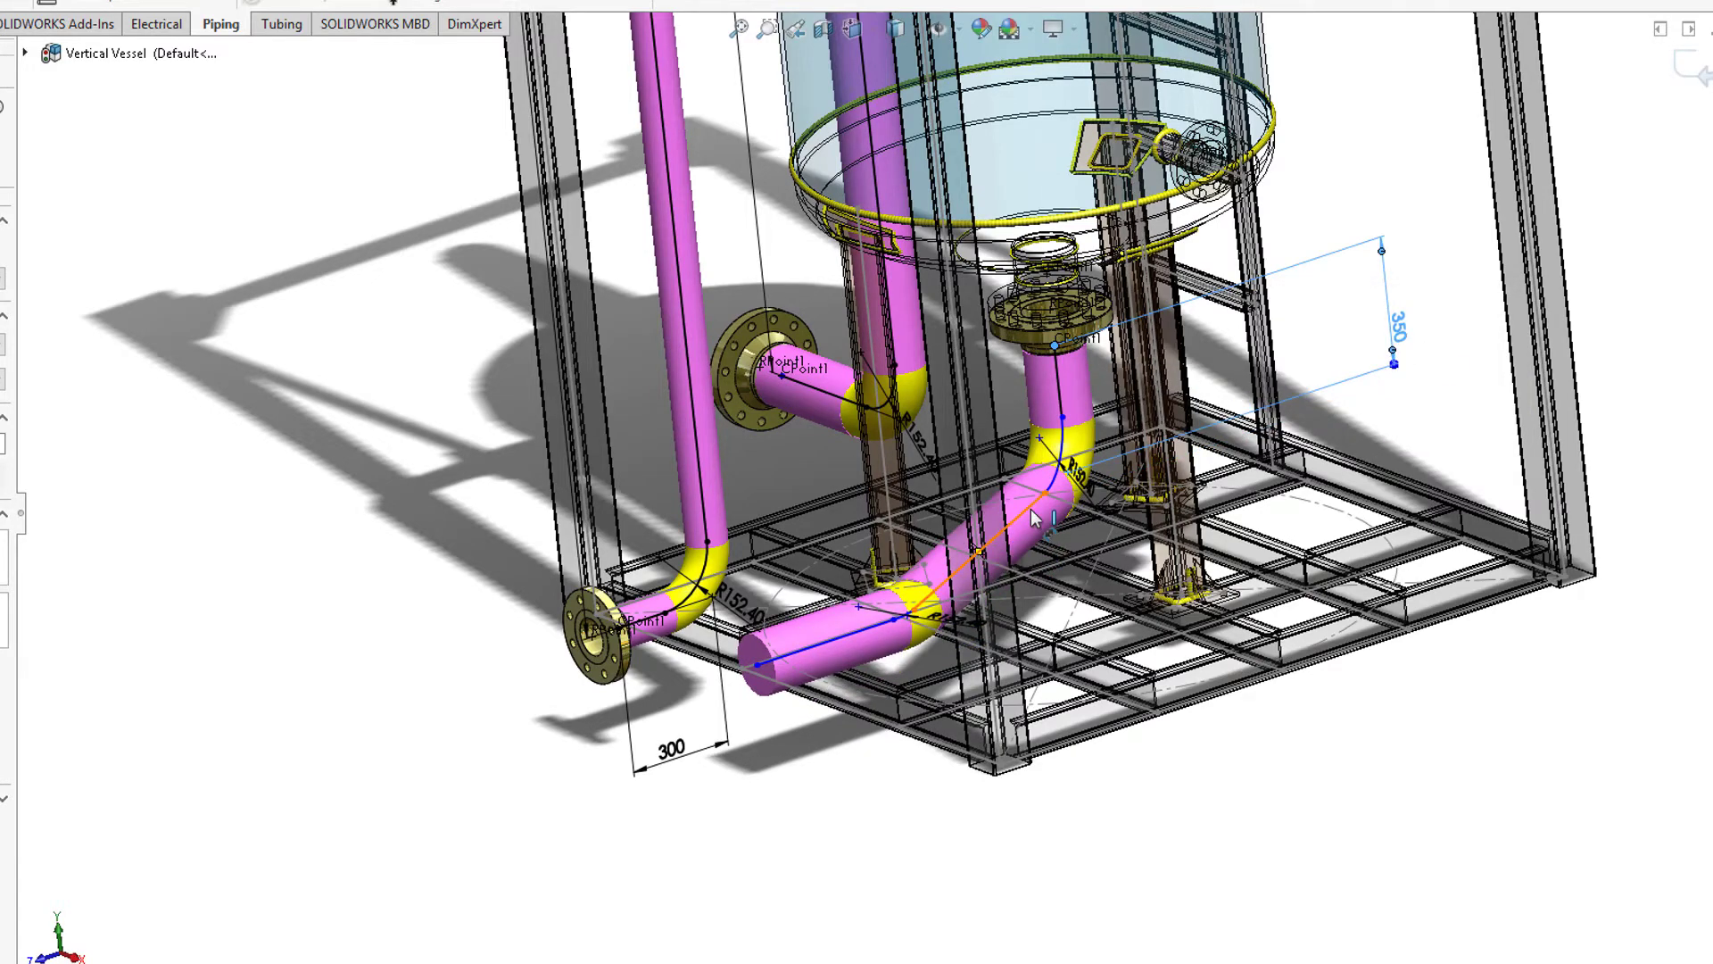
click(839, 649)
click(861, 767)
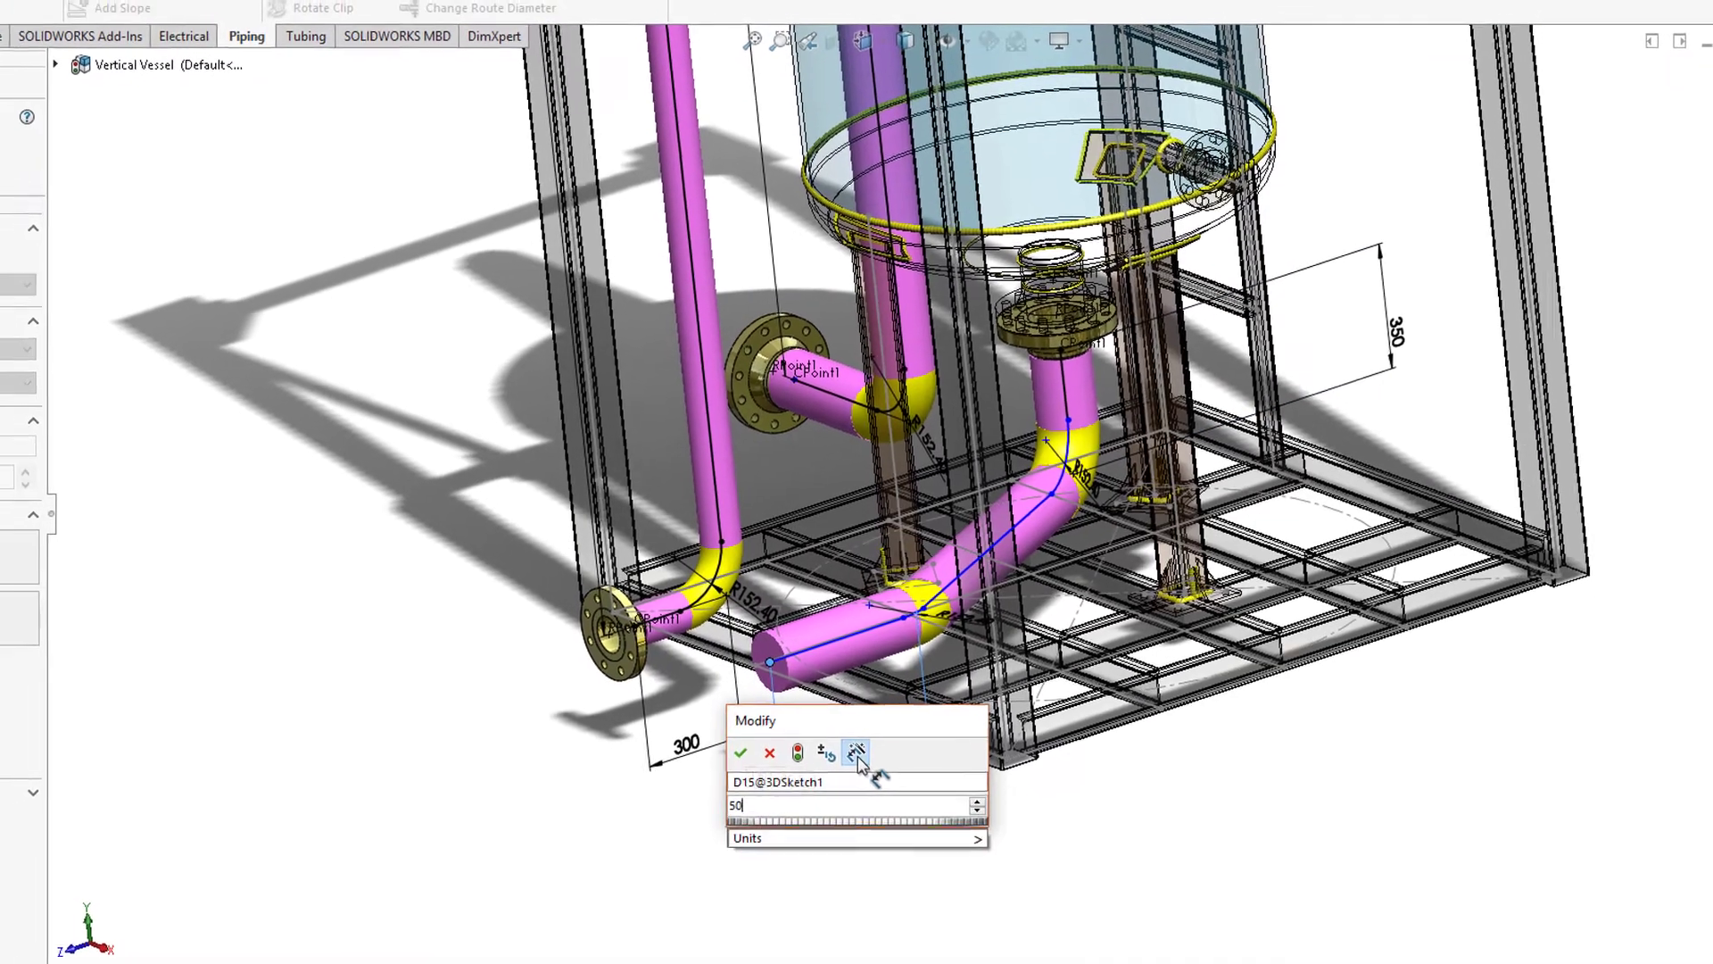
text(0)
key(Return)
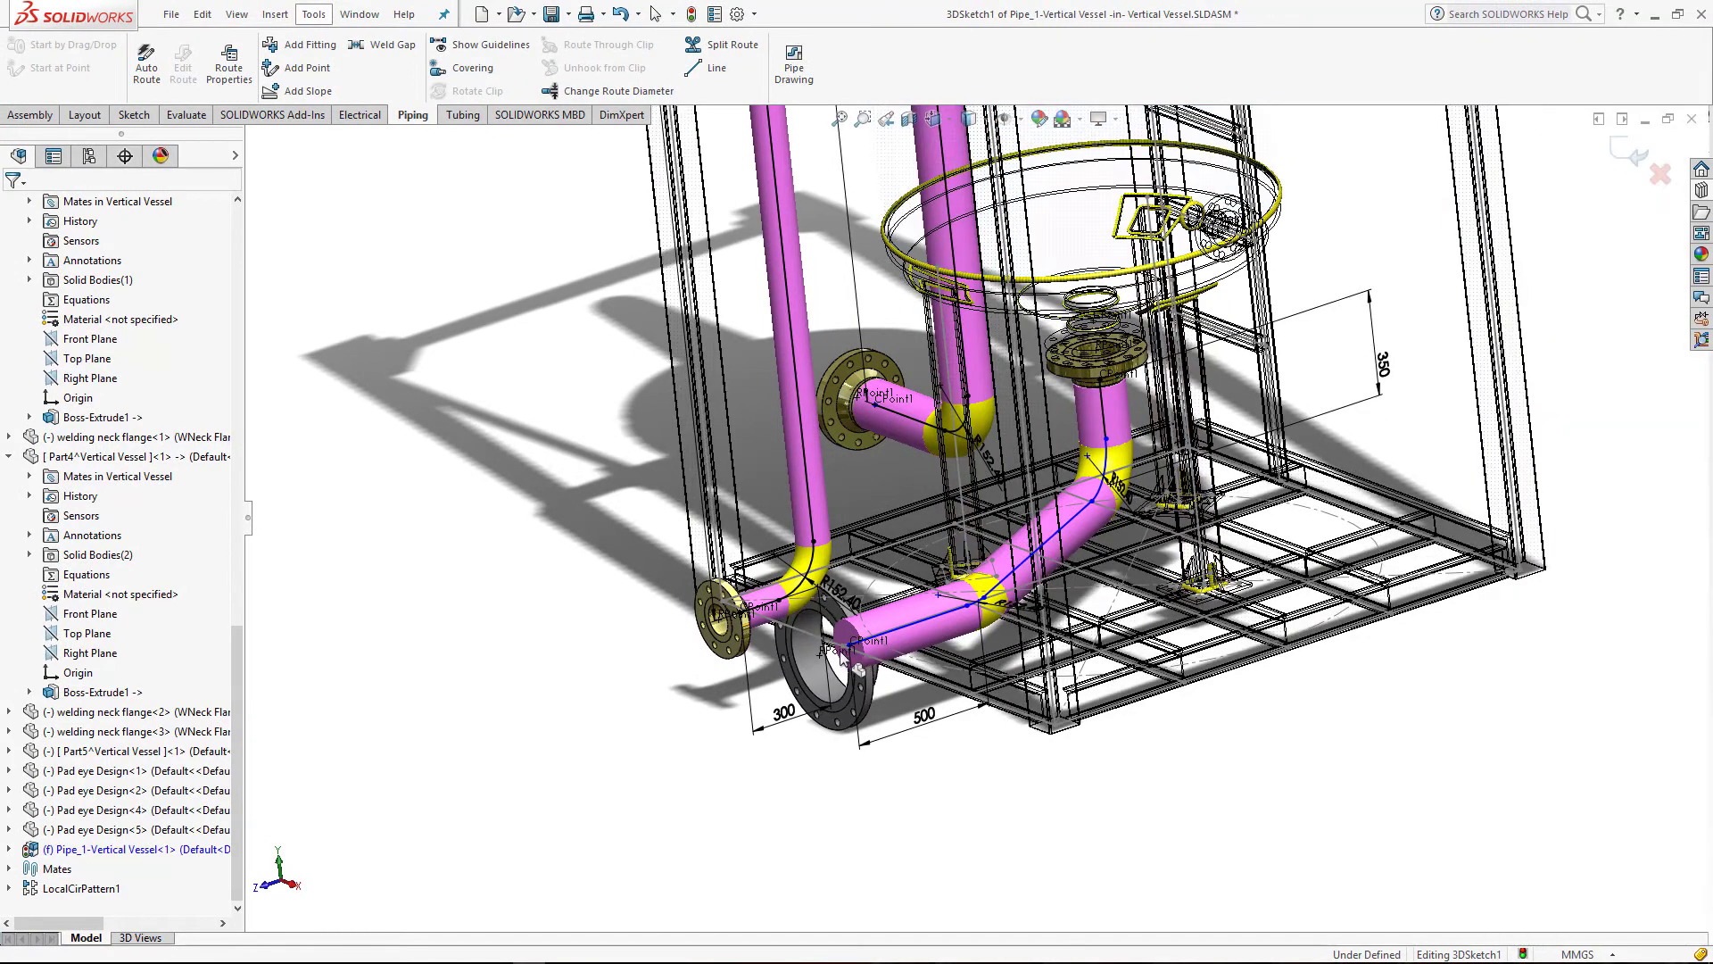
Step: Cap the 500 end leg with a WNeck Flange 300-NPS6 welding neck flange
drag(1336, 455, 851, 644)
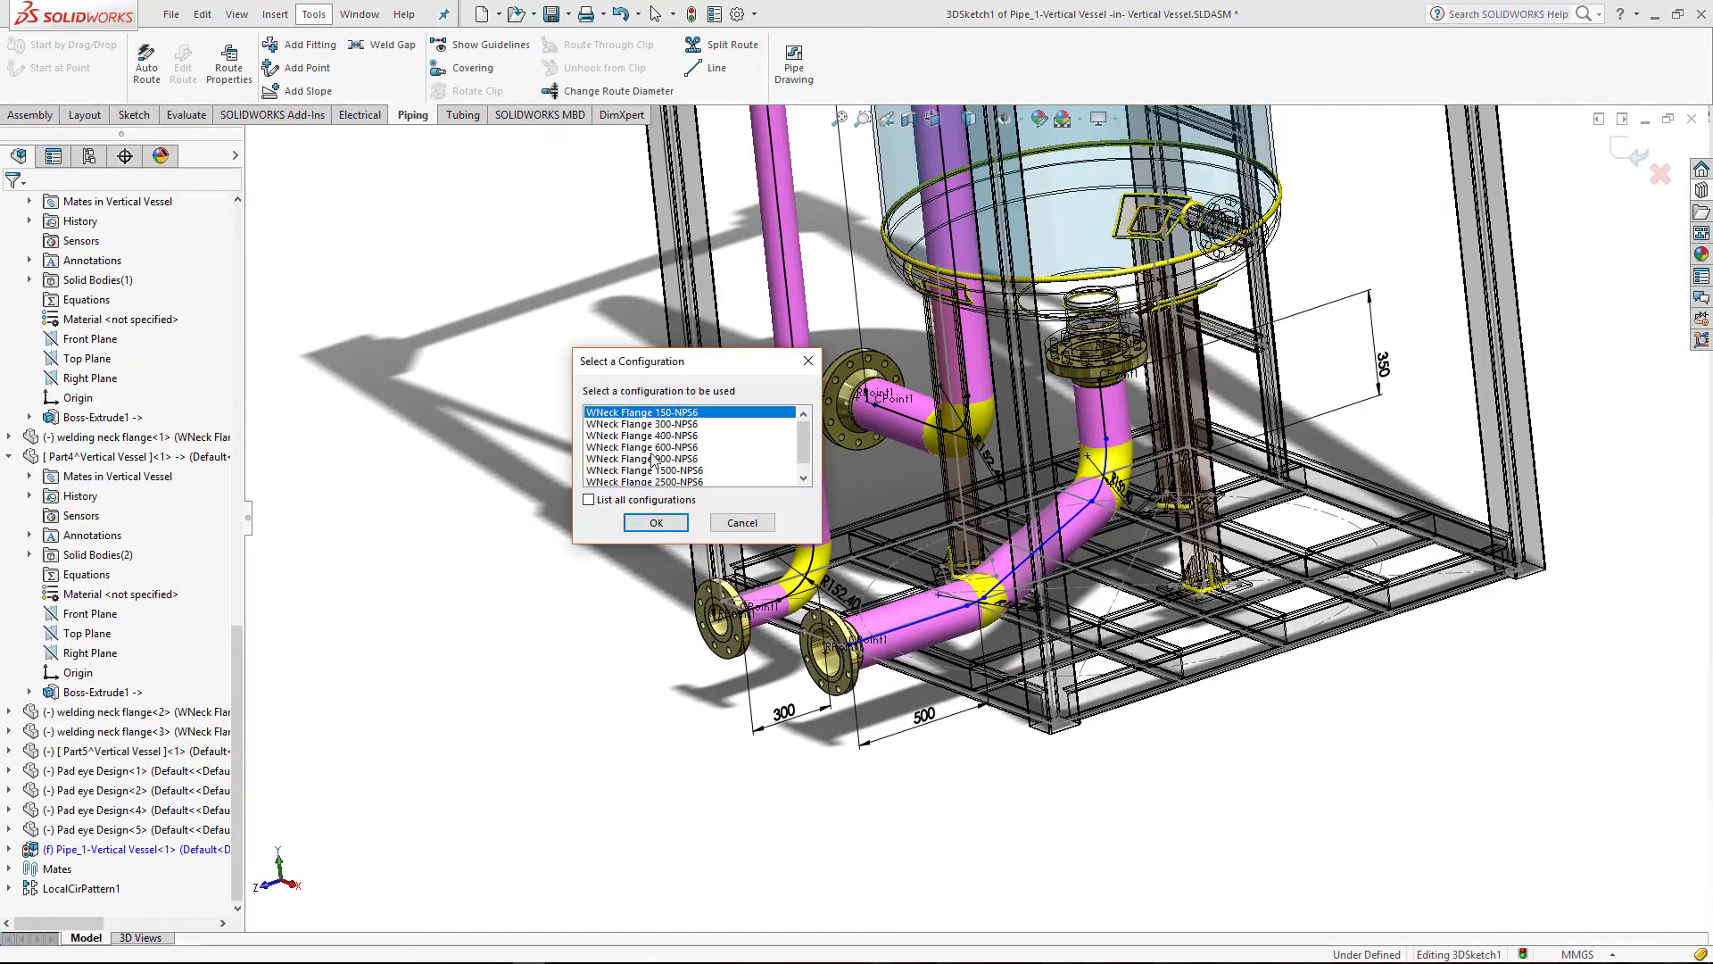
click(644, 435)
click(651, 424)
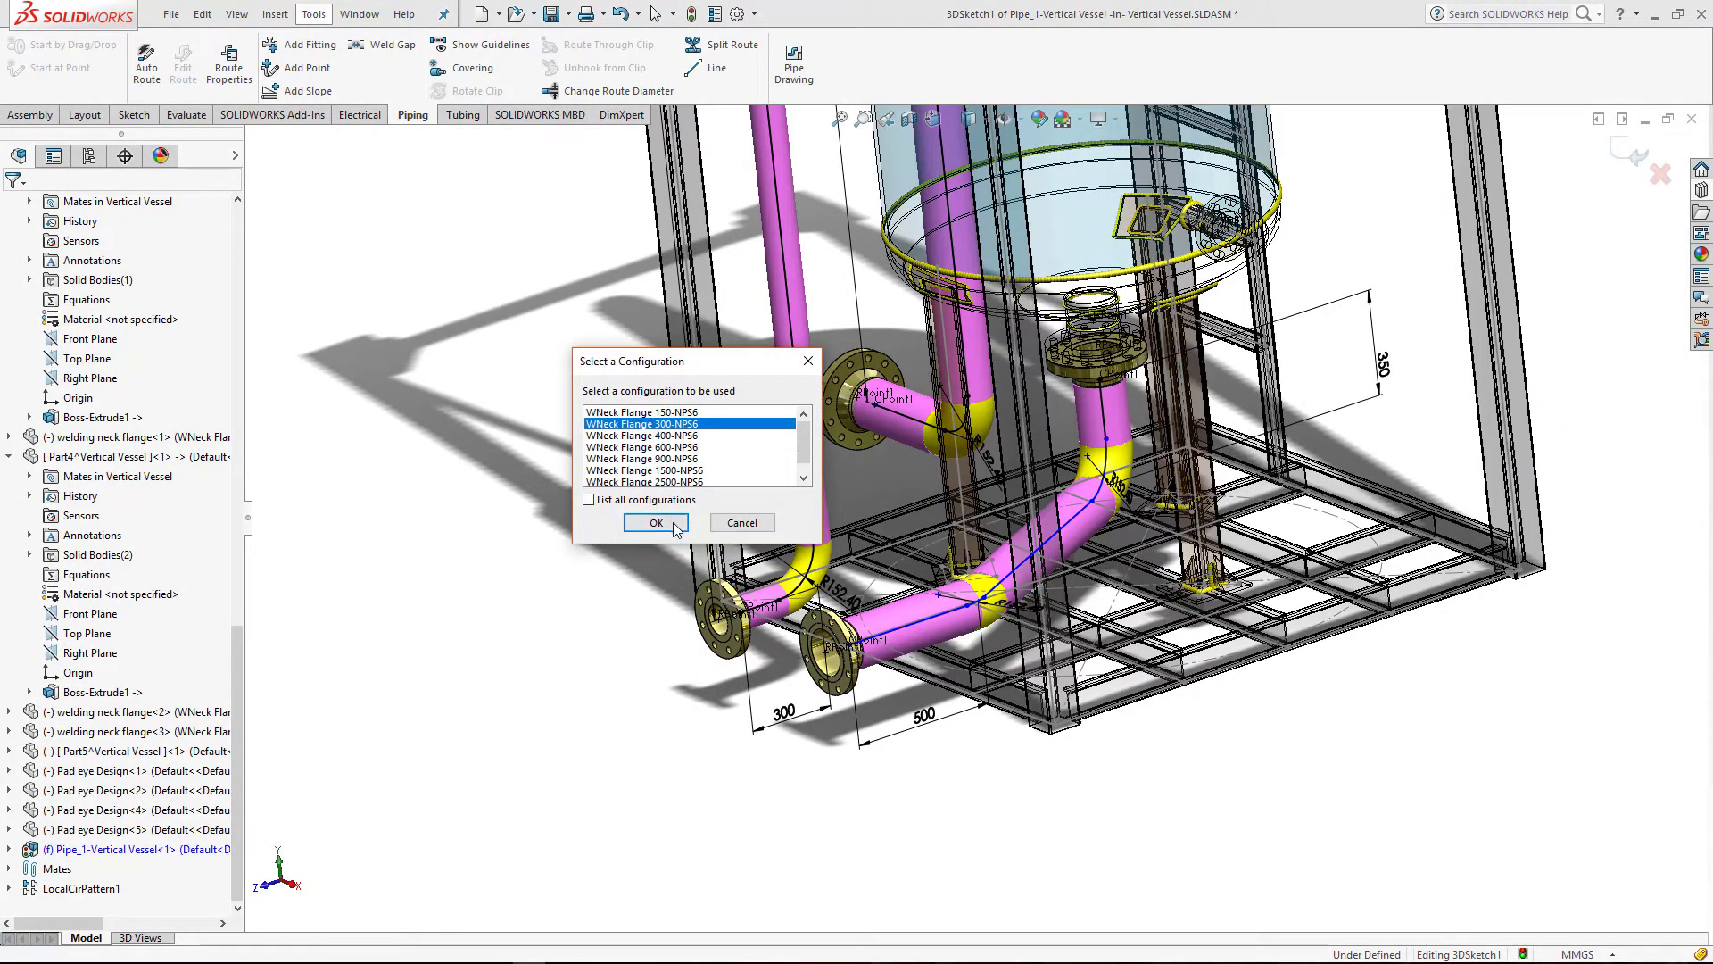
click(667, 524)
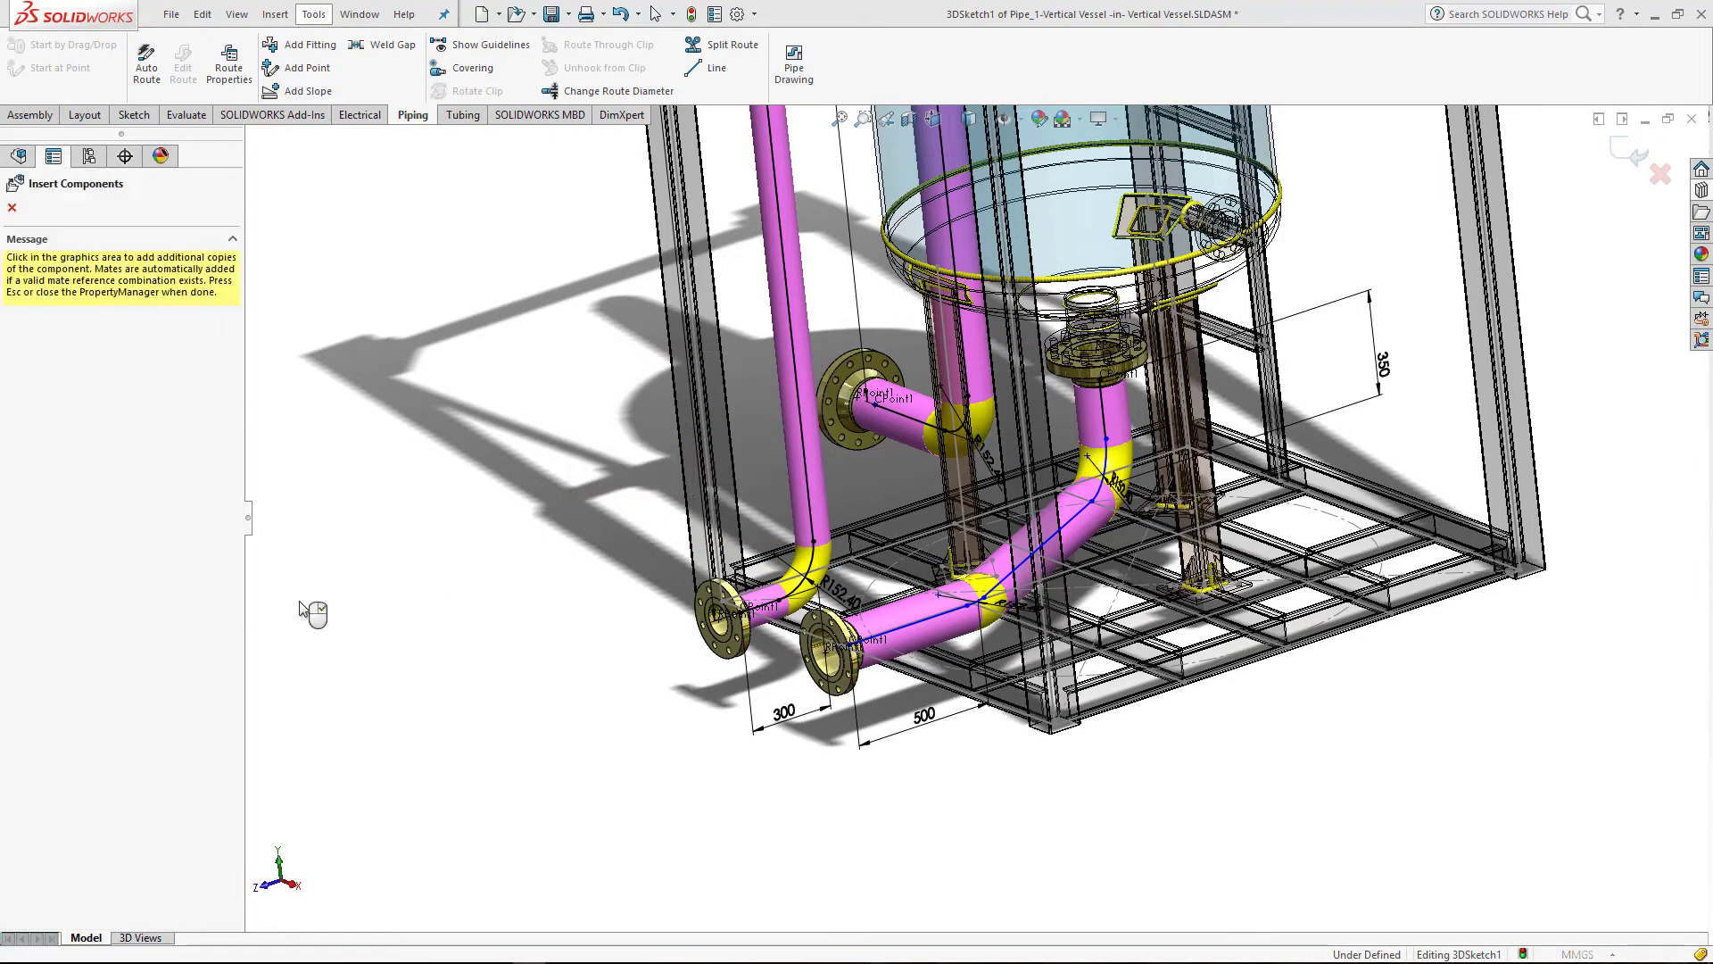
key(Escape)
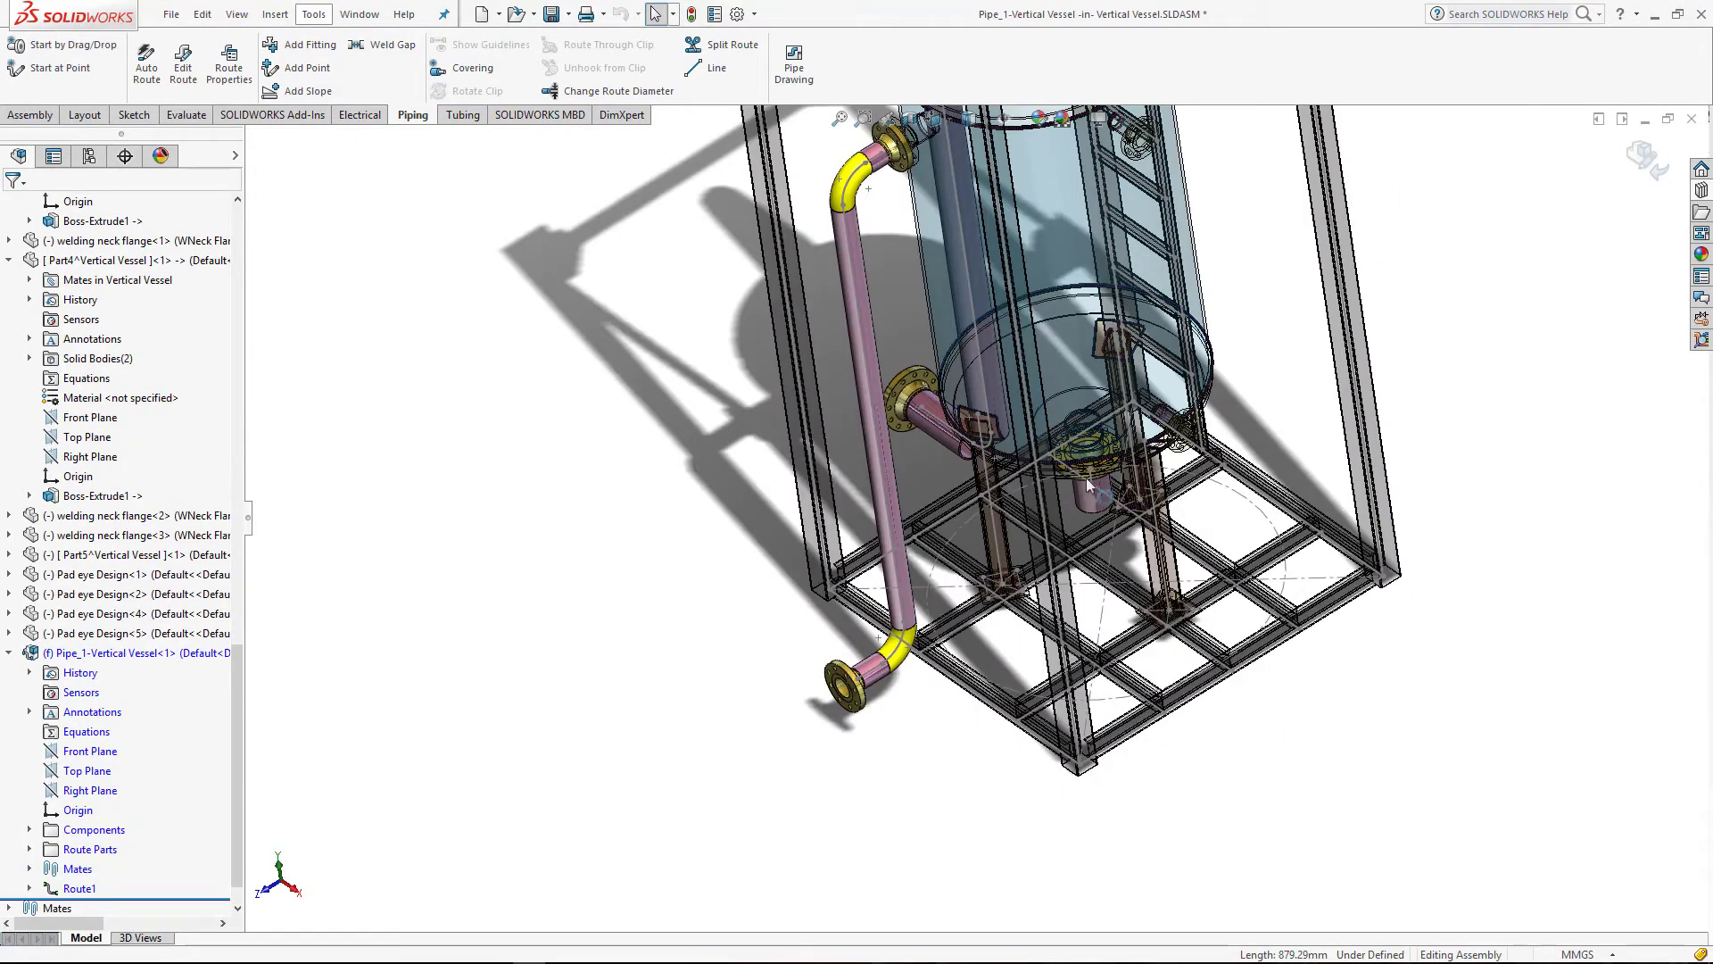
Step: Return to the whole assembly in isometric view and hide all sketches, axes and points
click(1647, 187)
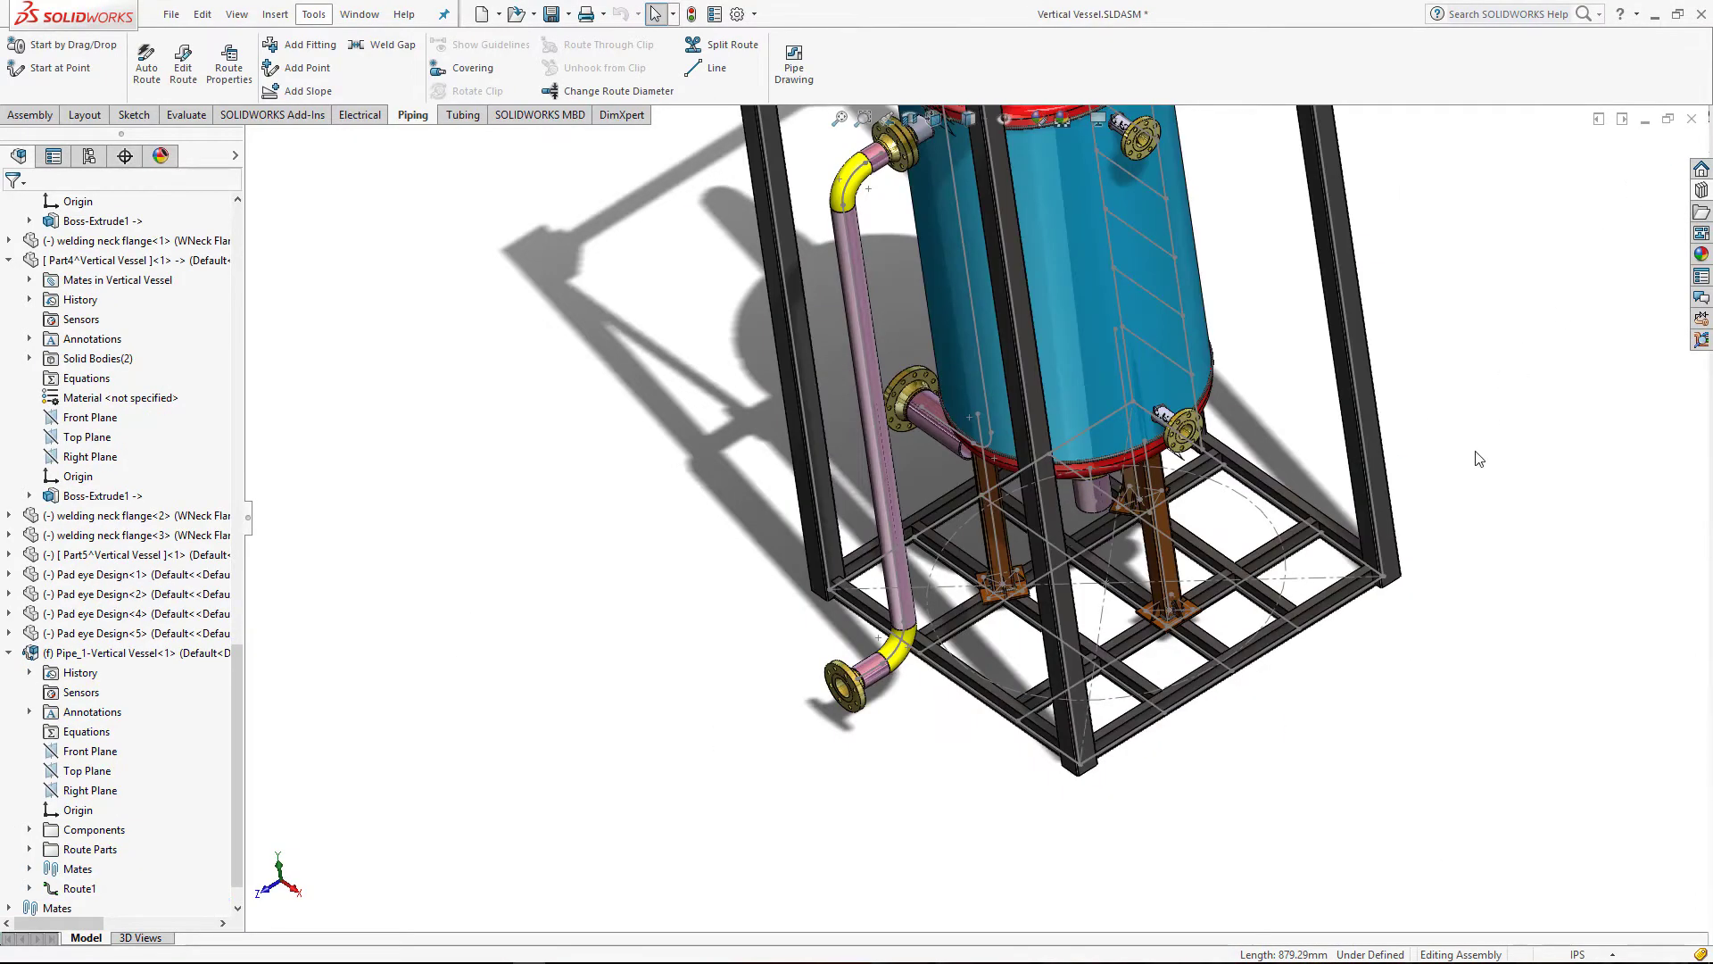
key(ctrl+7)
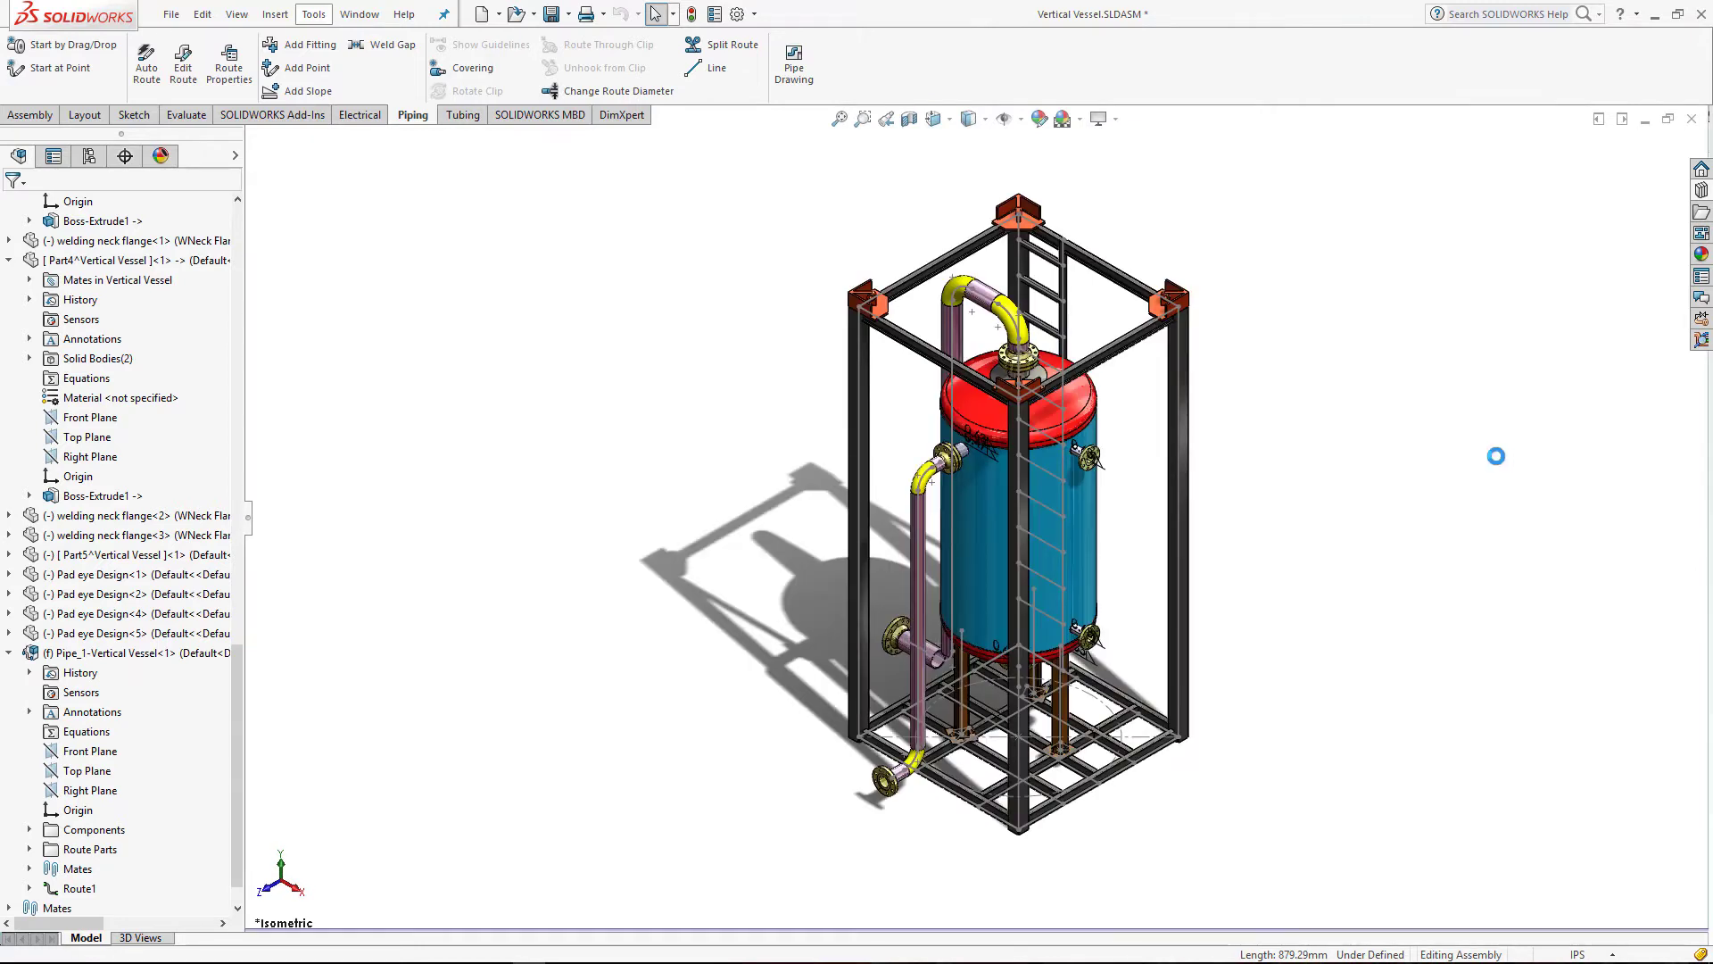
click(238, 15)
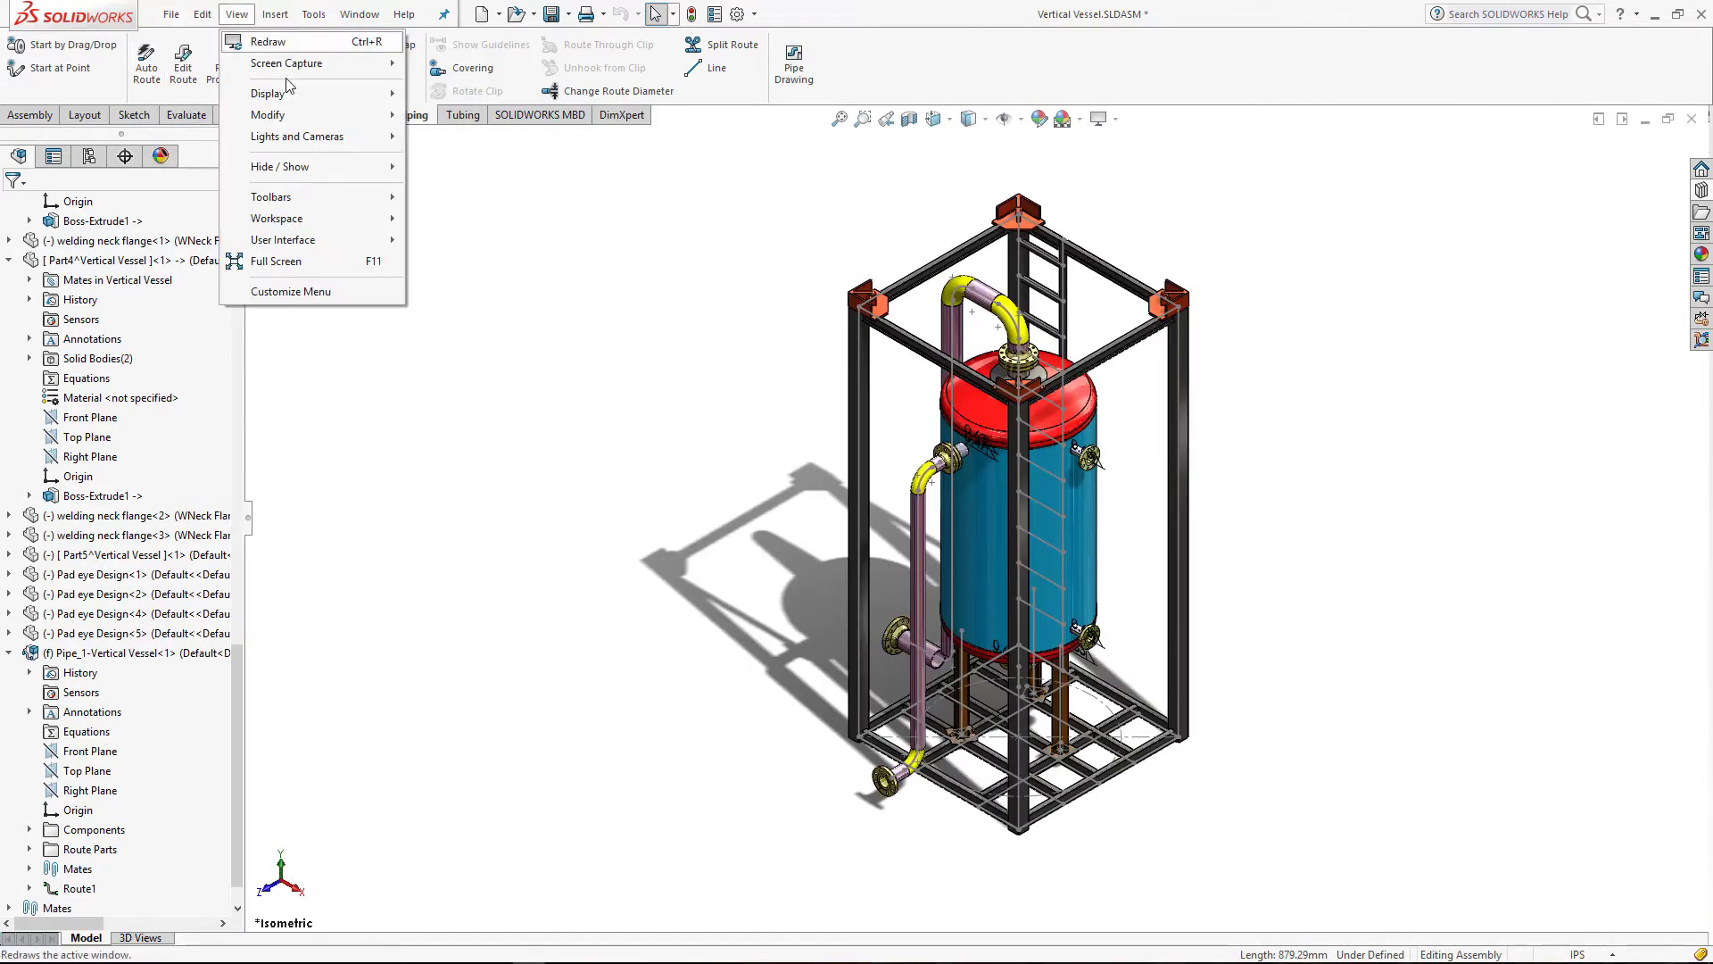
mouse_move(295, 168)
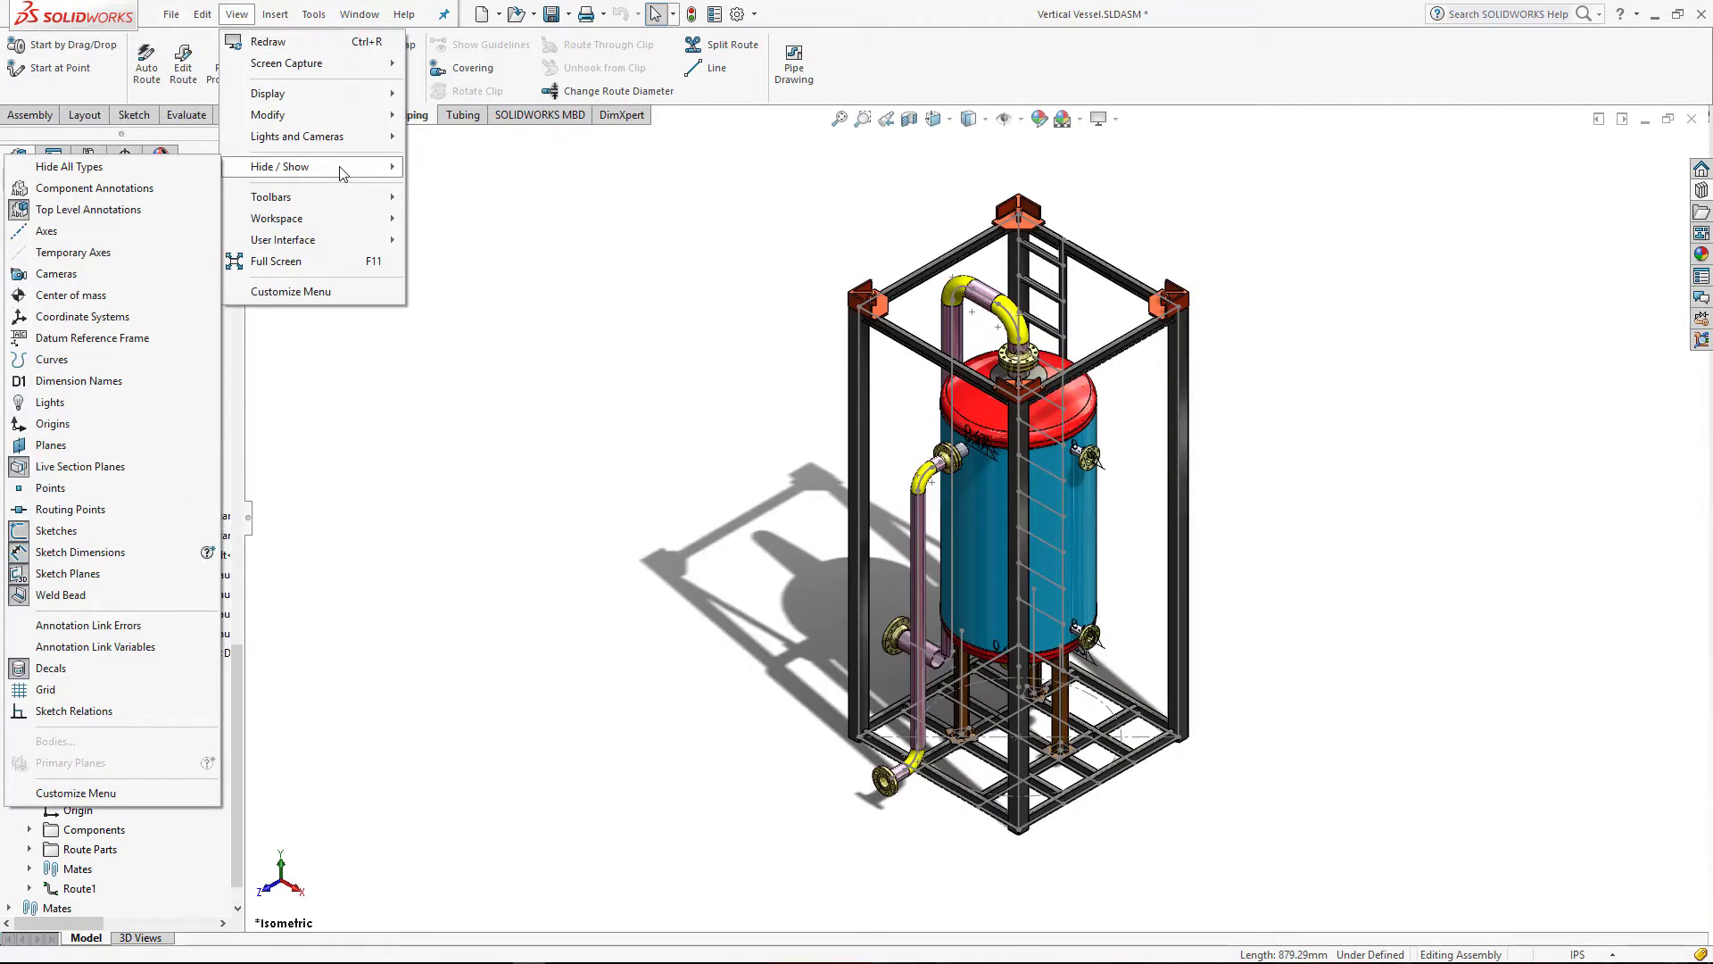
click(48, 168)
Step: Orbit to the frame base and select the lower horizontal pipe segment
scroll(1140, 710, down, 3)
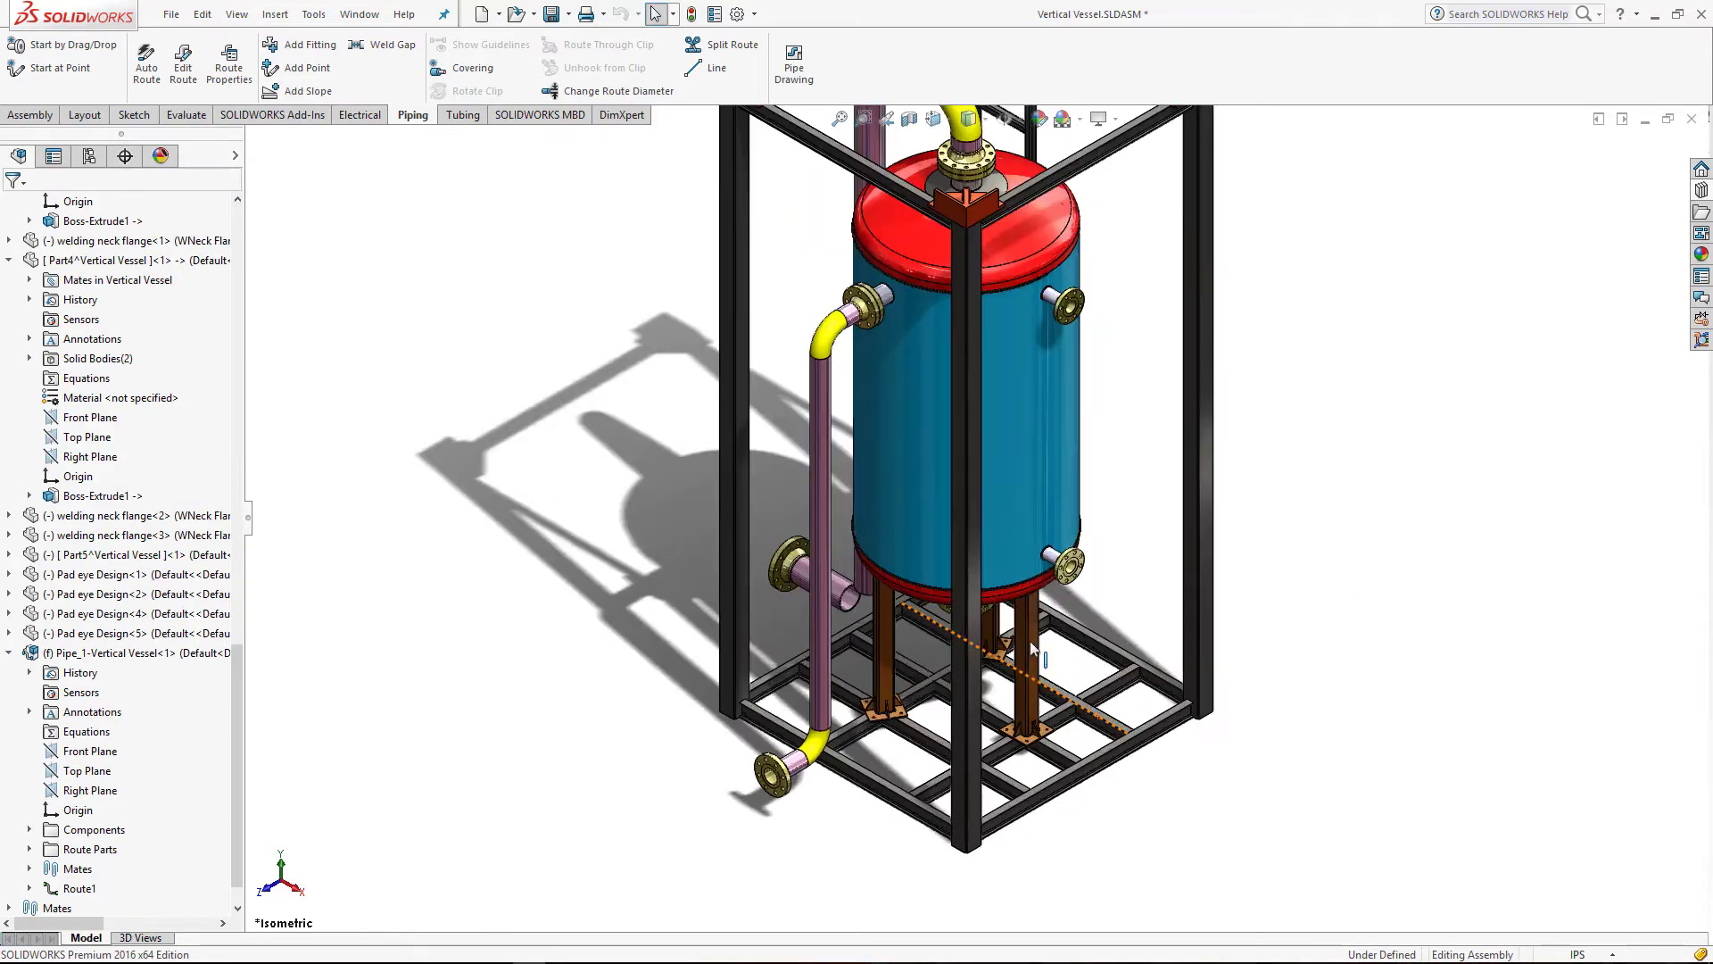
scroll(1036, 651, down, 3)
mouse_move(985, 518)
middle_down()
mouse_move(1063, 465)
mouse_move(912, 578)
middle_up()
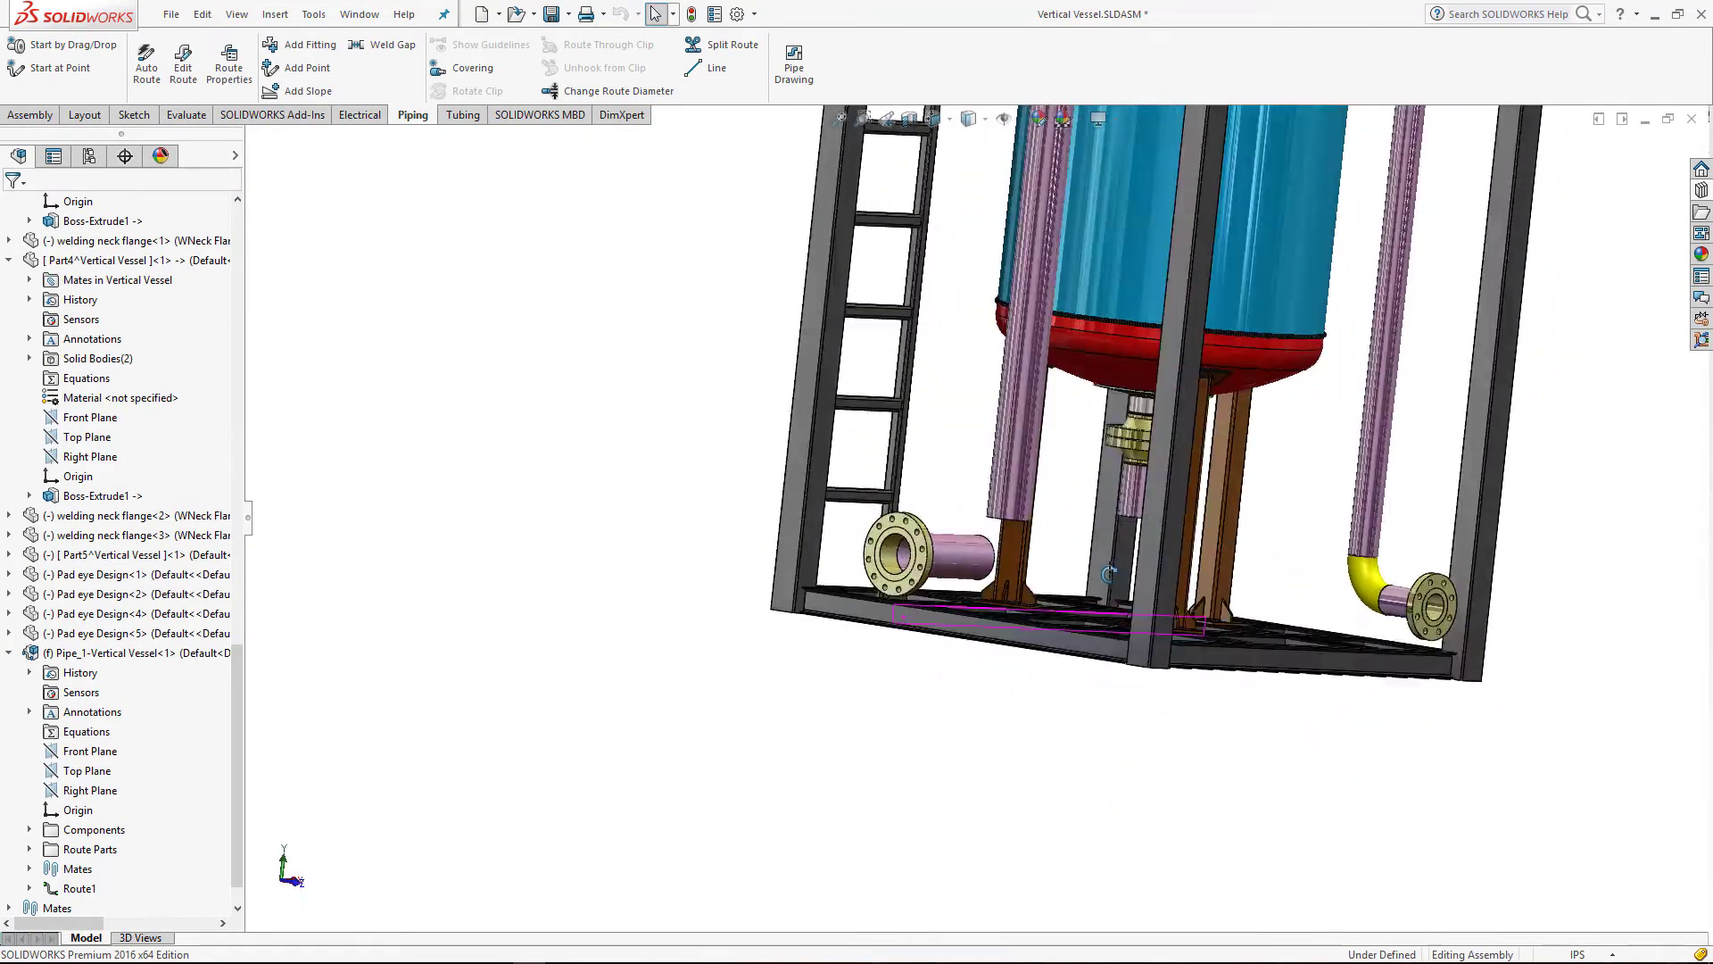
scroll(912, 578, down, 2)
click(910, 575)
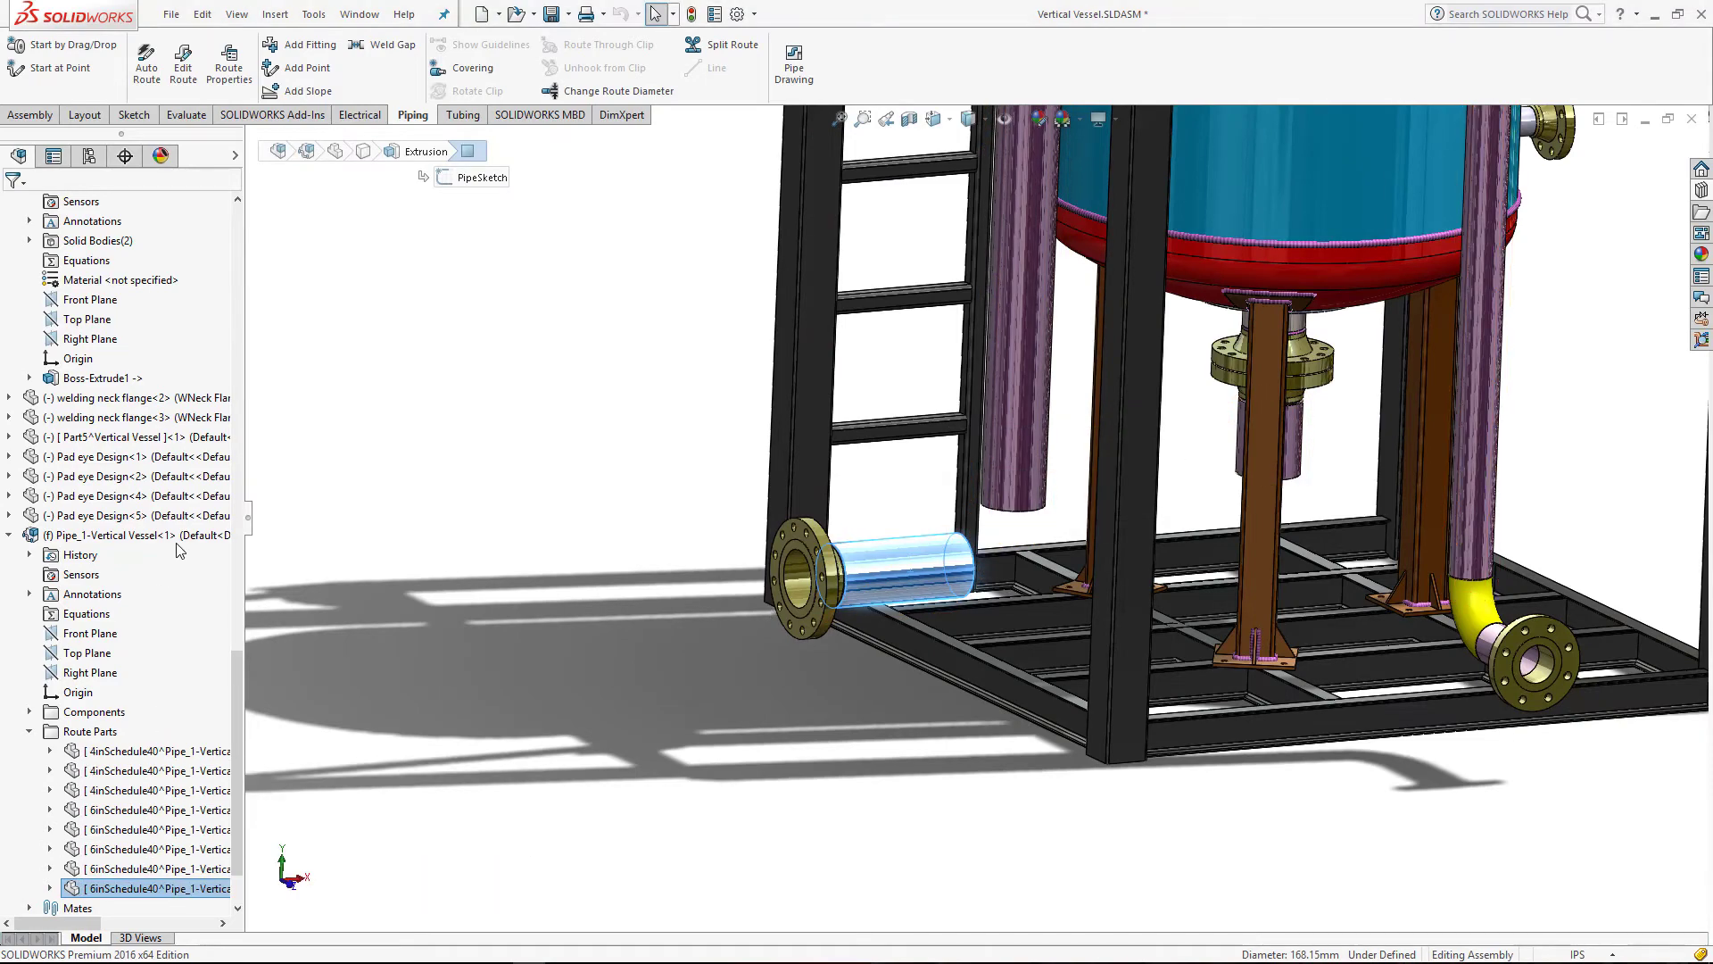
Step: Open Pipe_1-Vertical Vessel's route sketch for editing with Edit Route
click(143, 535)
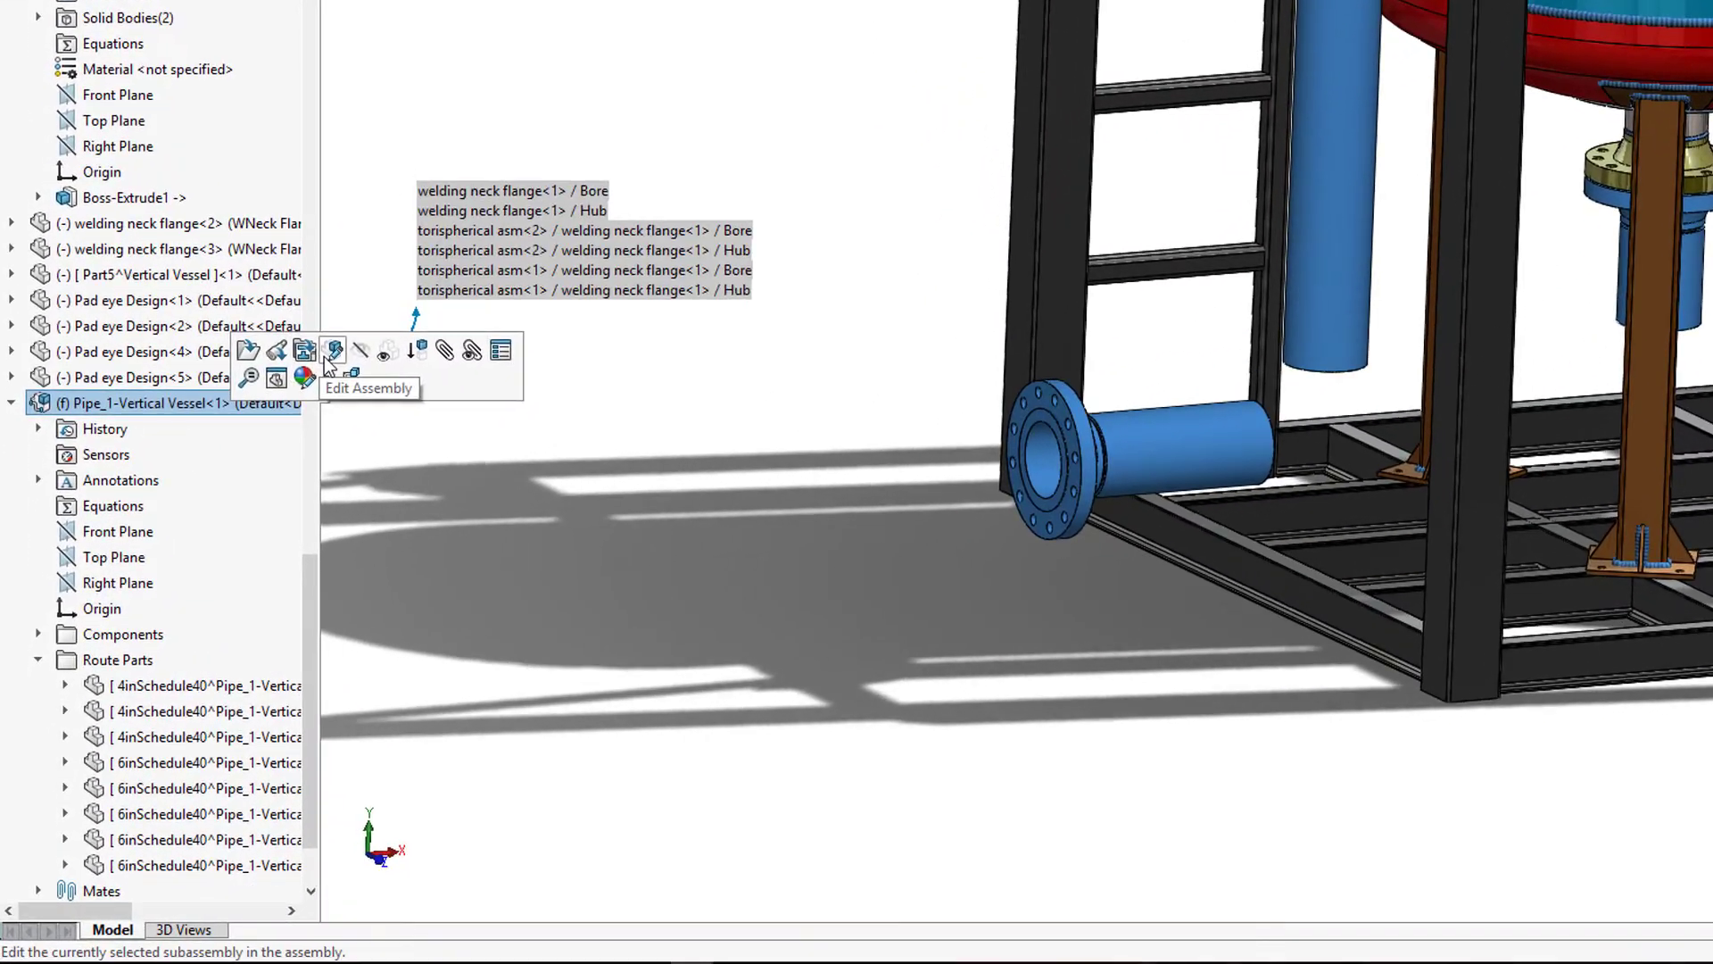
click(252, 492)
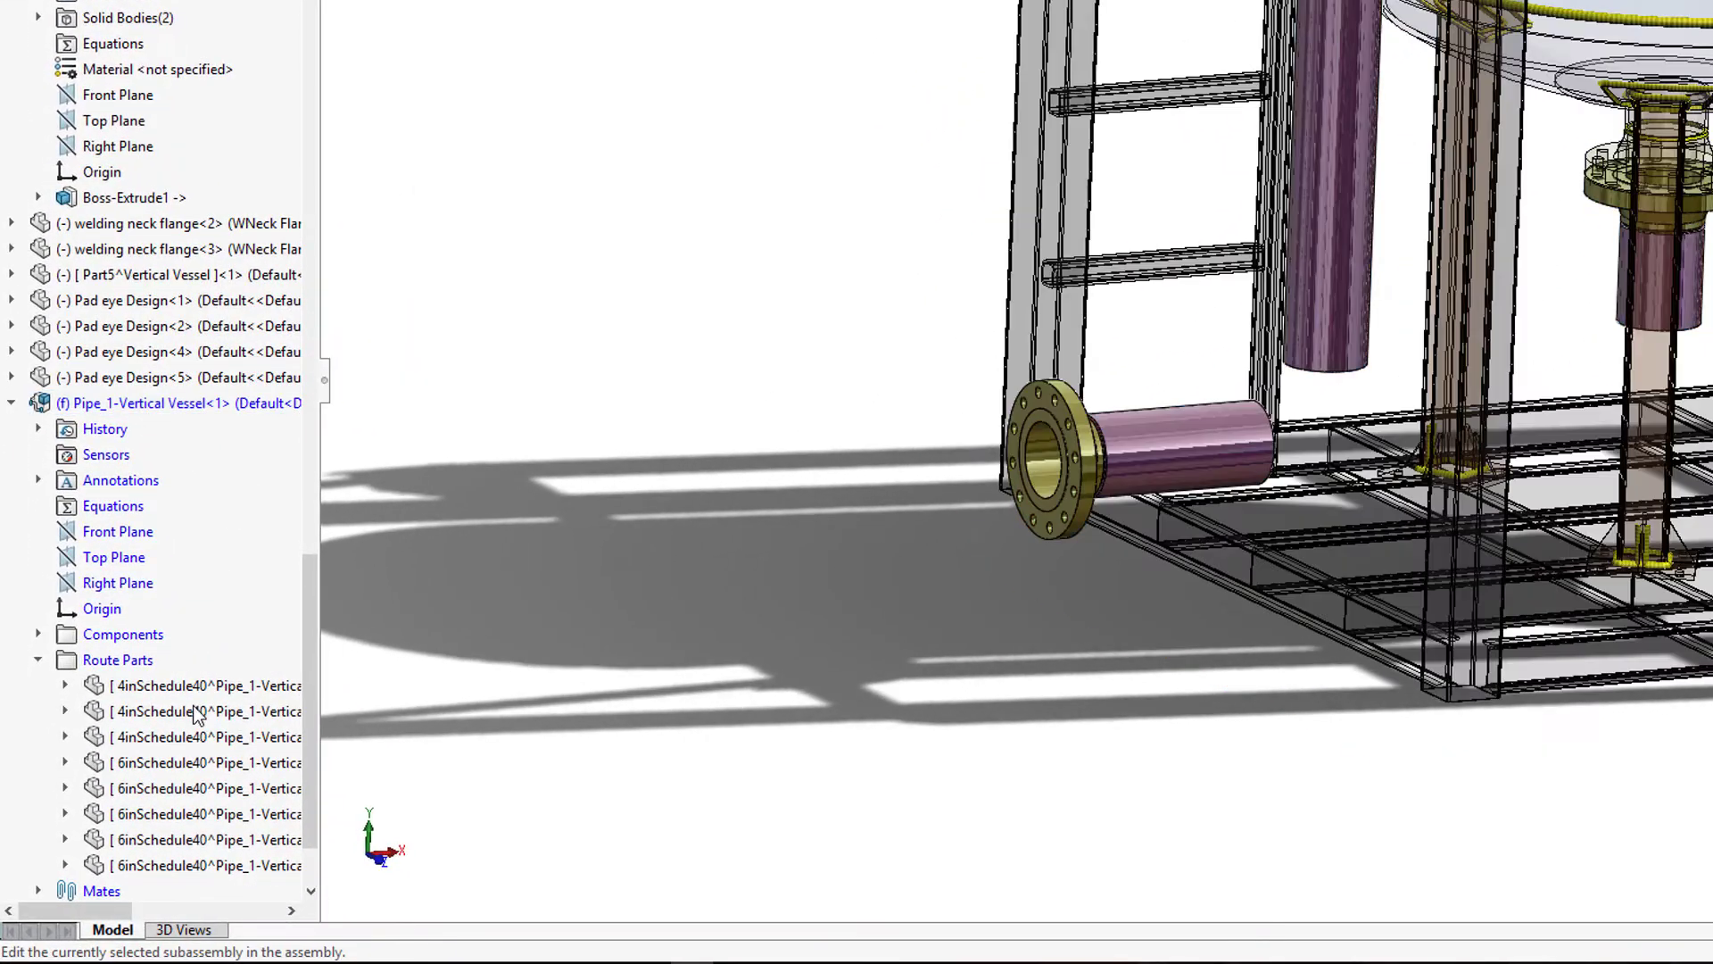
right_click(241, 399)
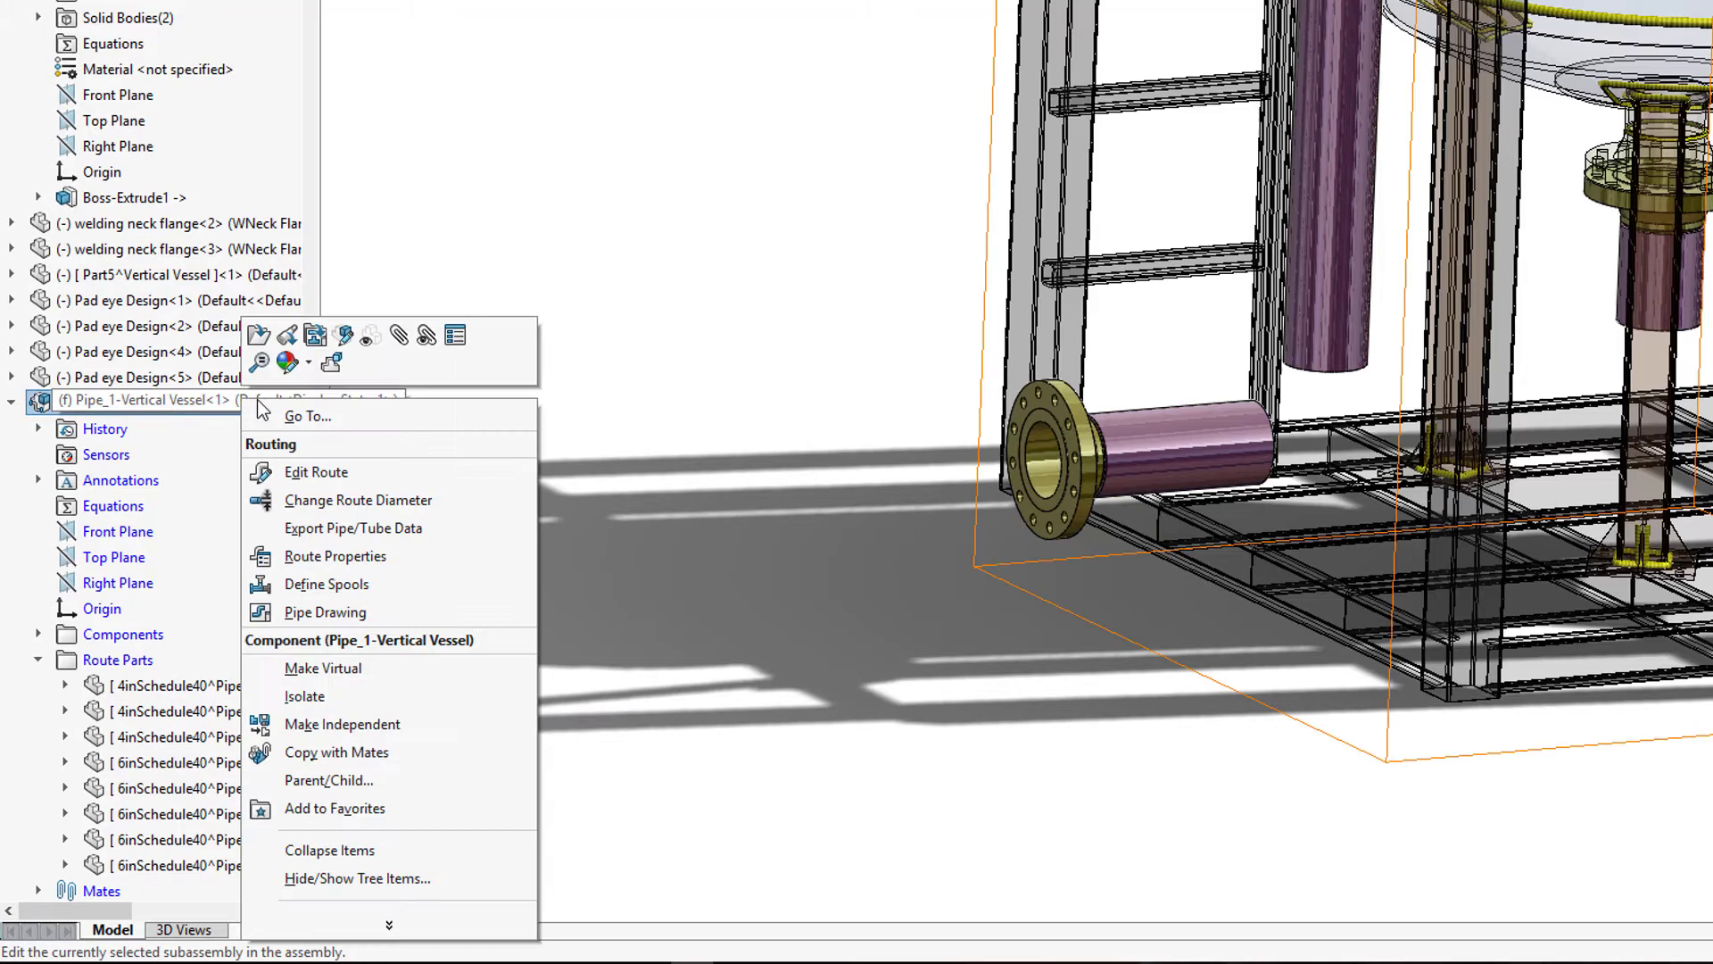
click(300, 474)
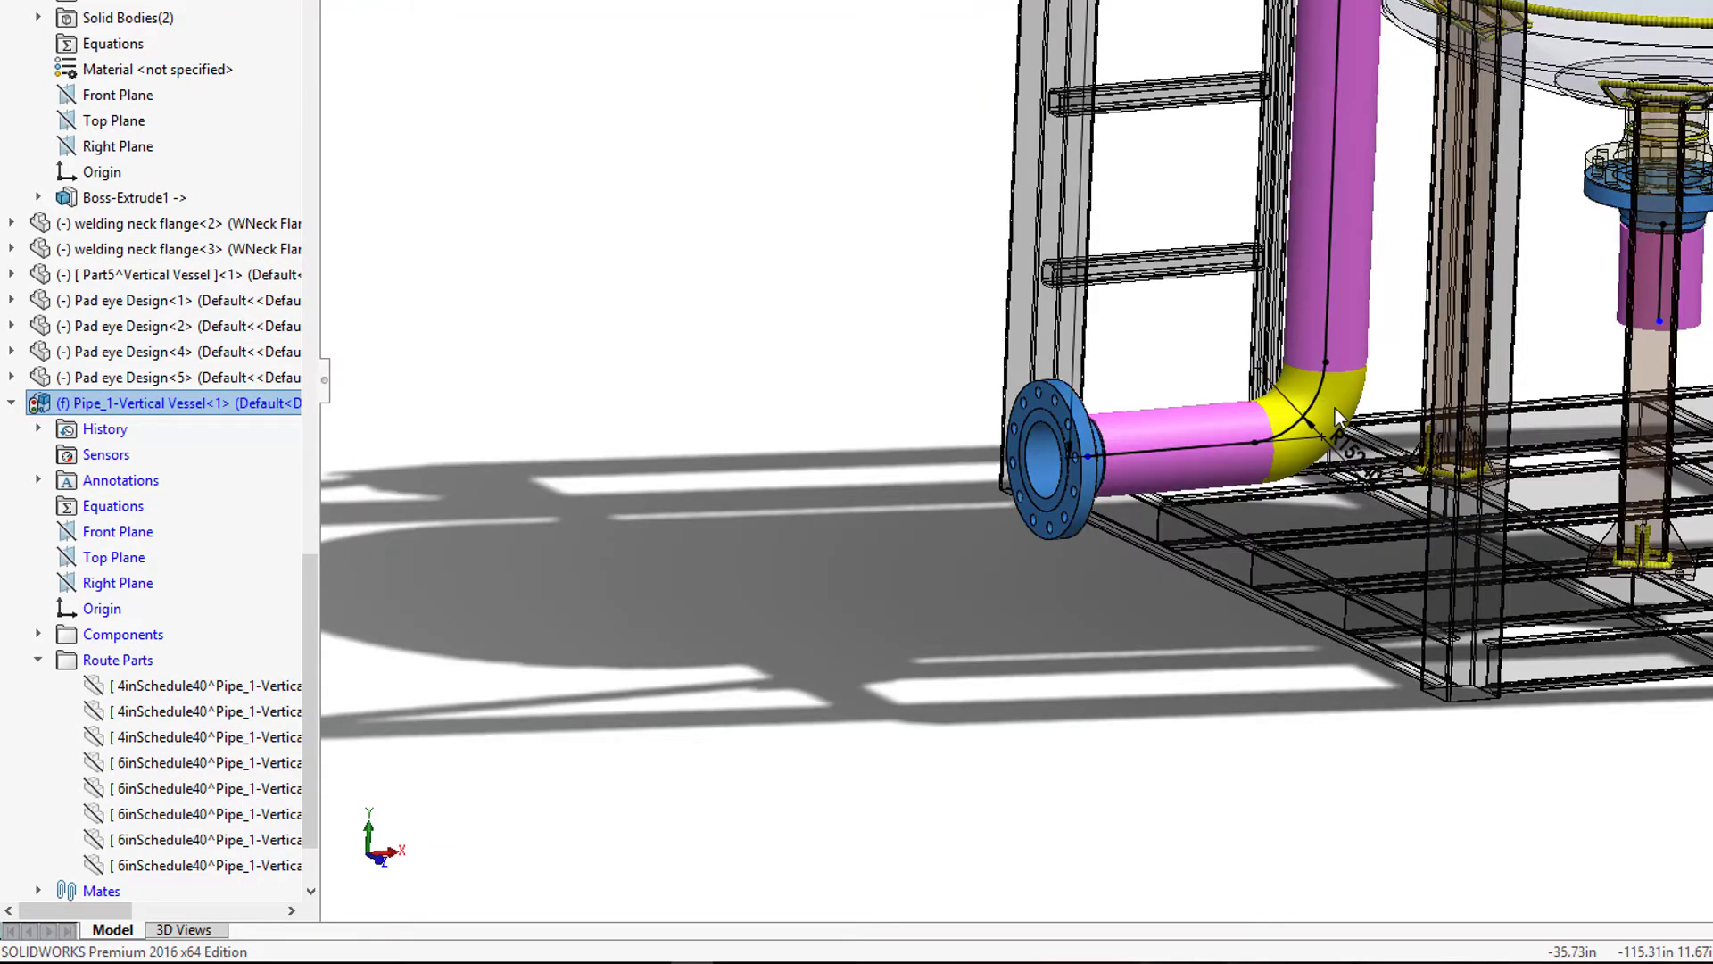
click(169, 409)
Step: Delete the bottom horizontal centreline, removing the left pipe's lower run and elbow
scroll(1048, 480, up, 3)
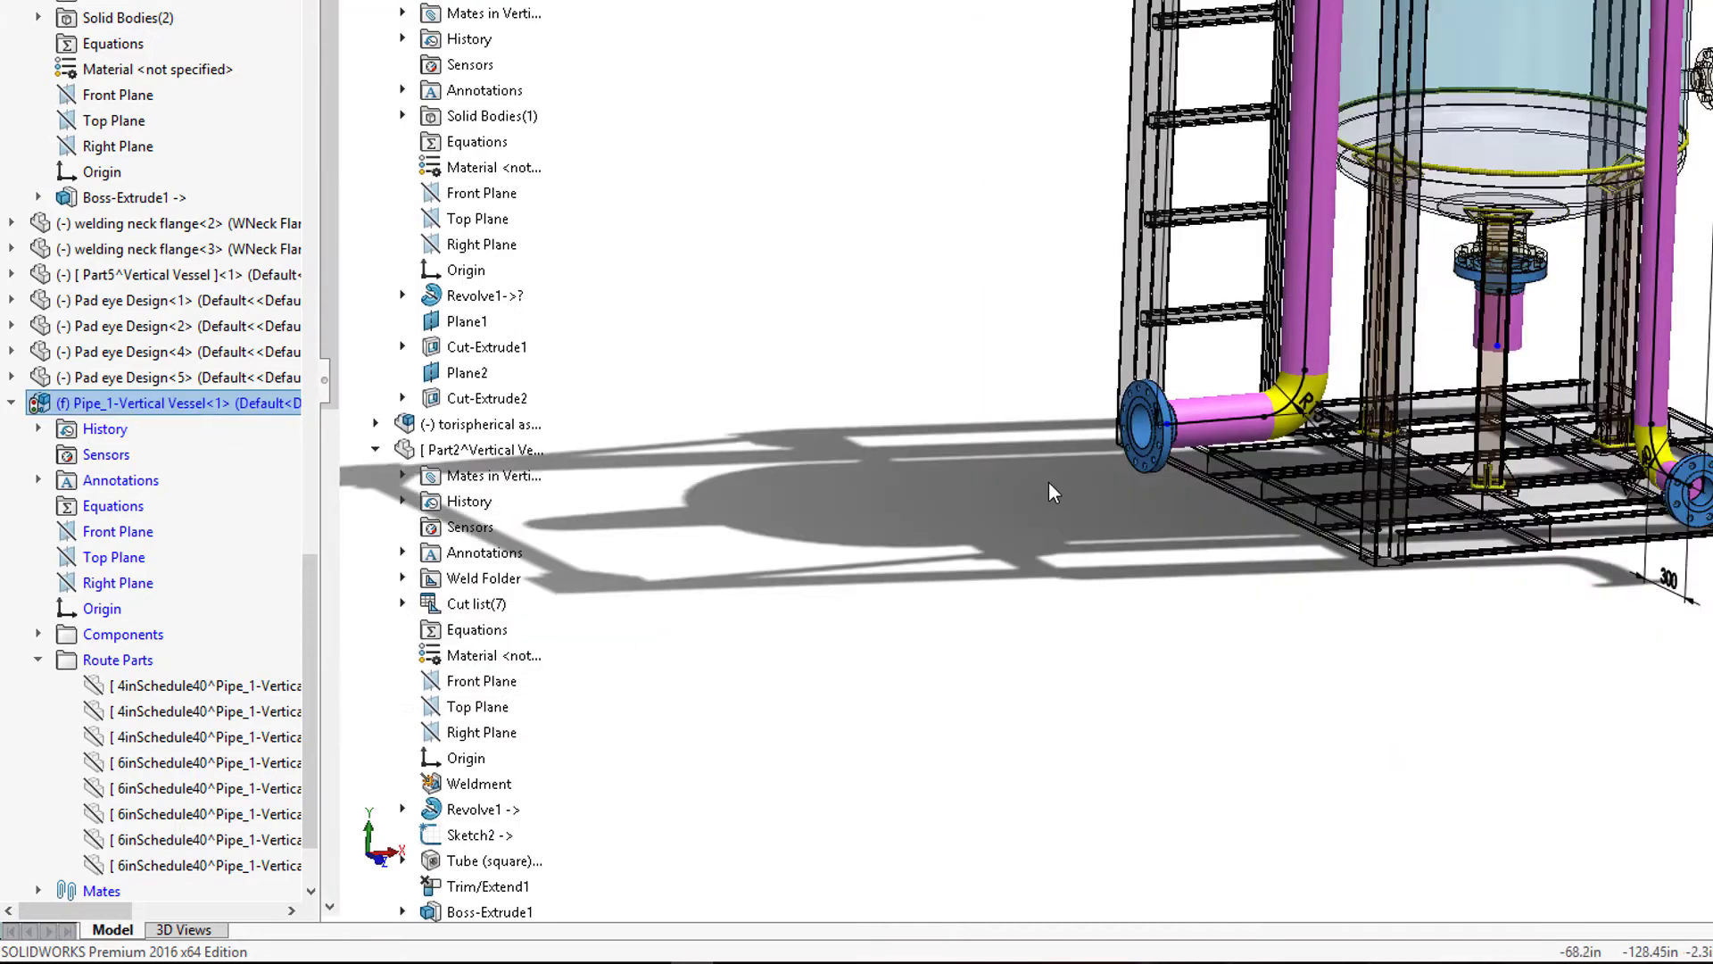
scroll(1060, 451, up, 2)
scroll(1070, 357, up, 3)
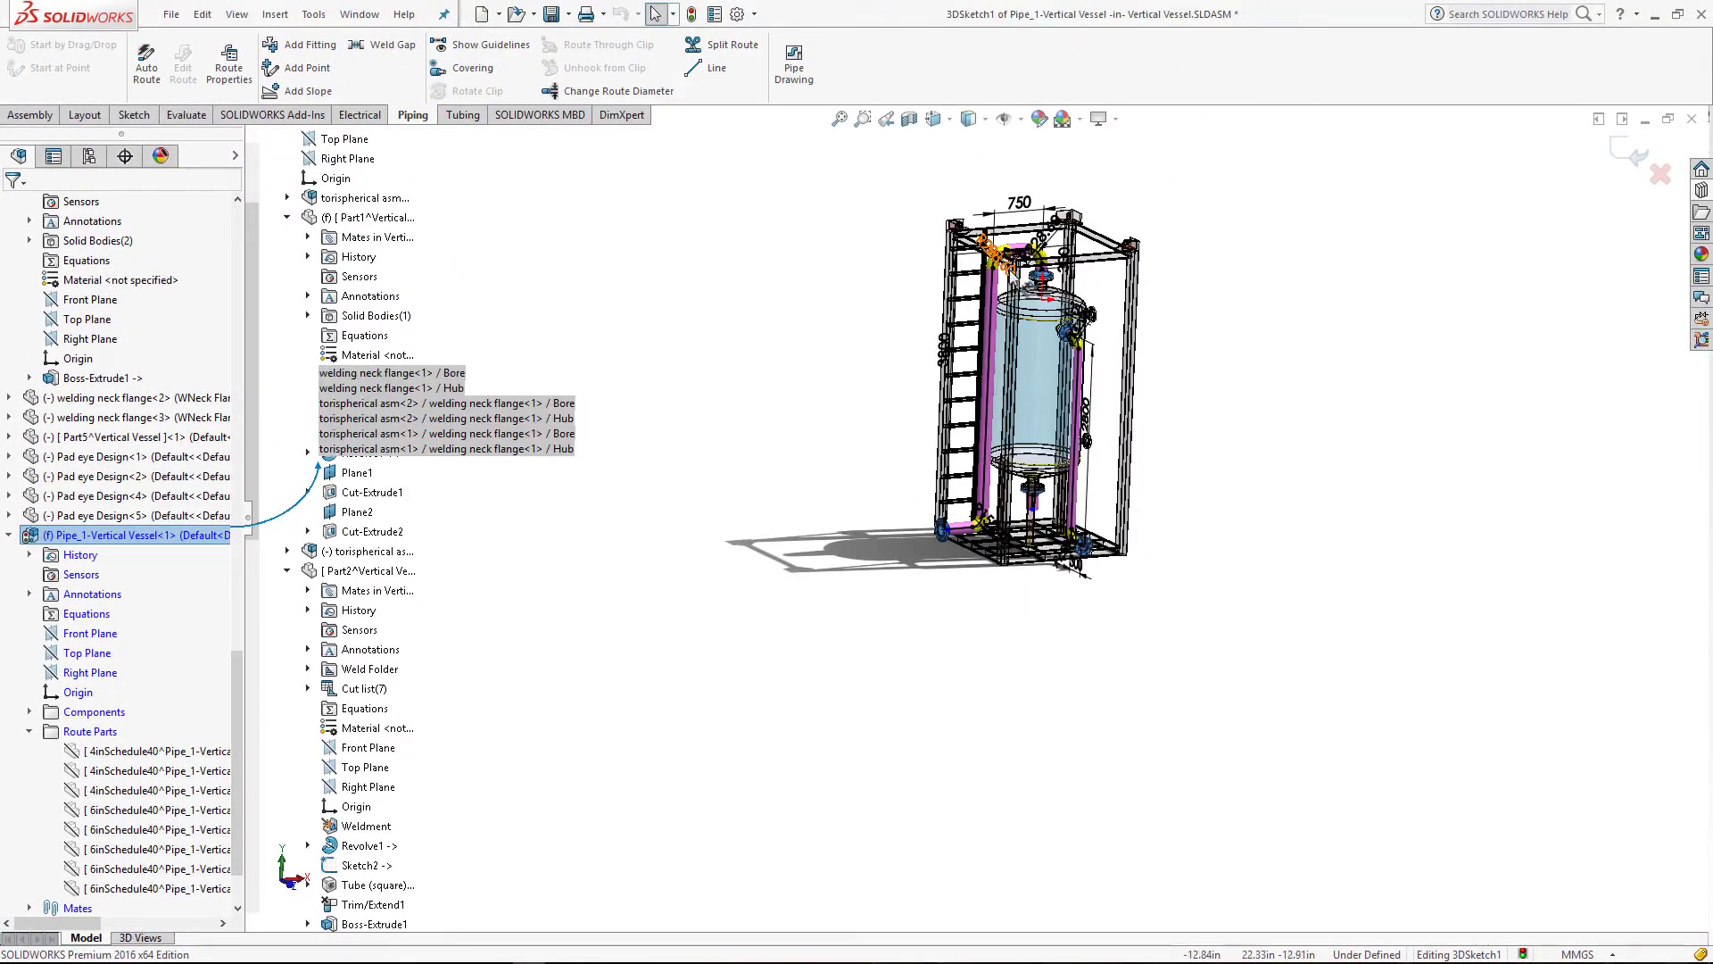
scroll(910, 747, down, 3)
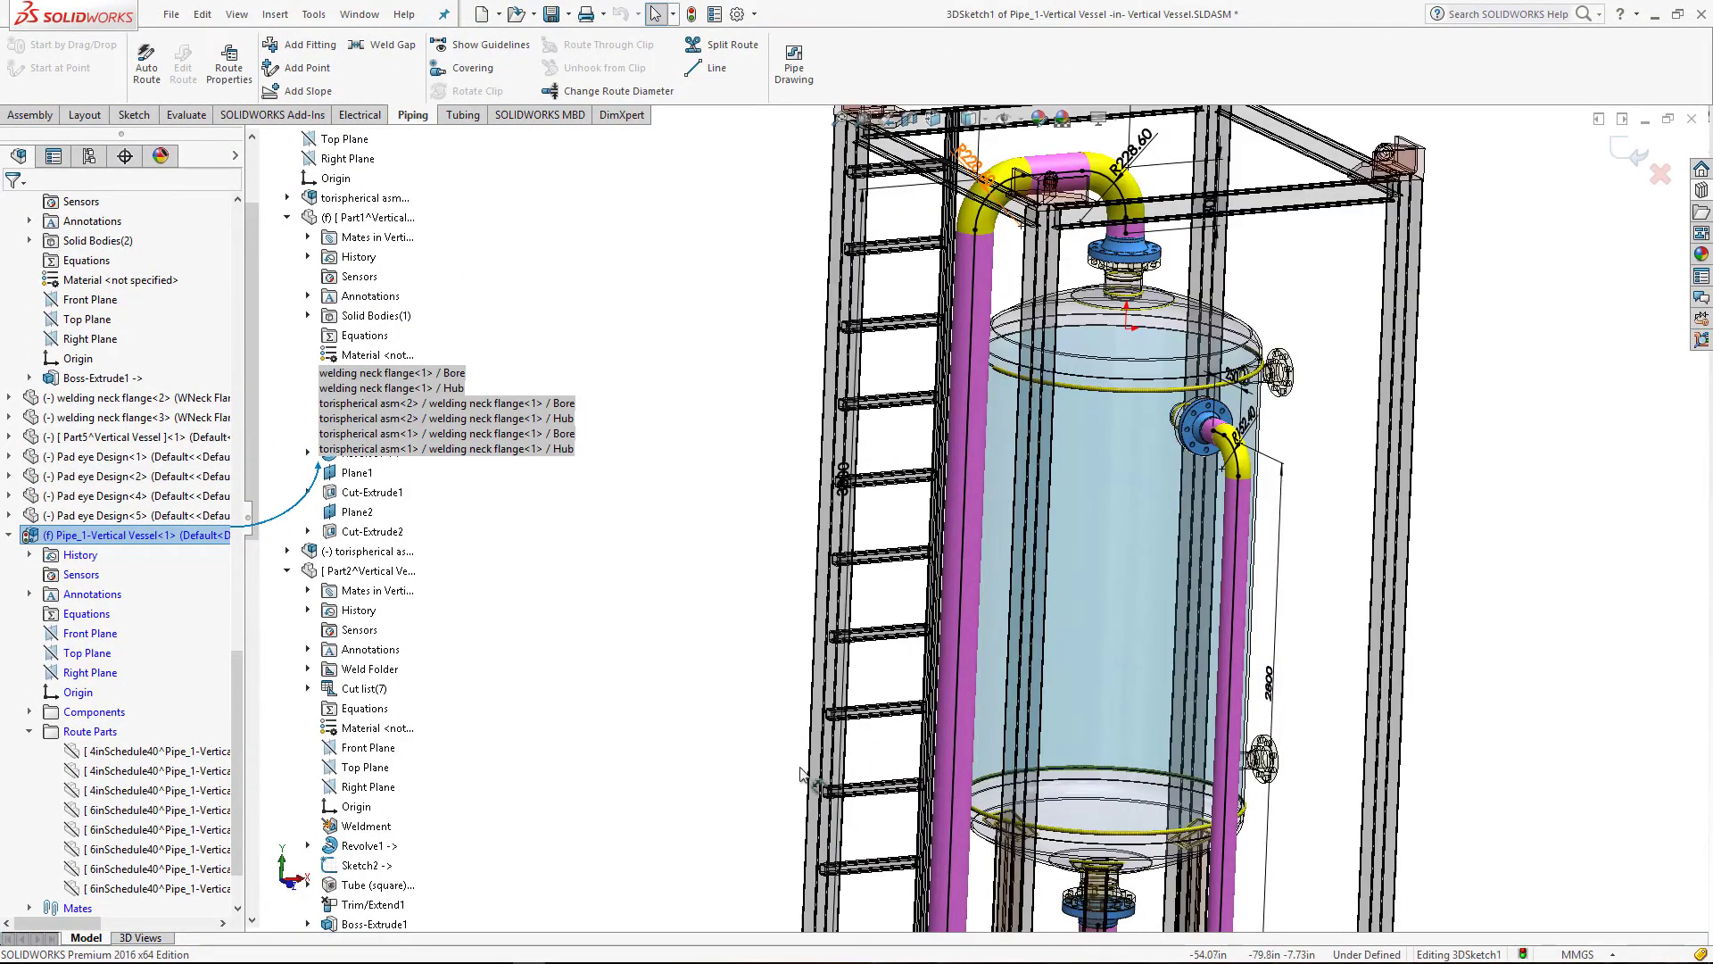
scroll(634, 628, up, 3)
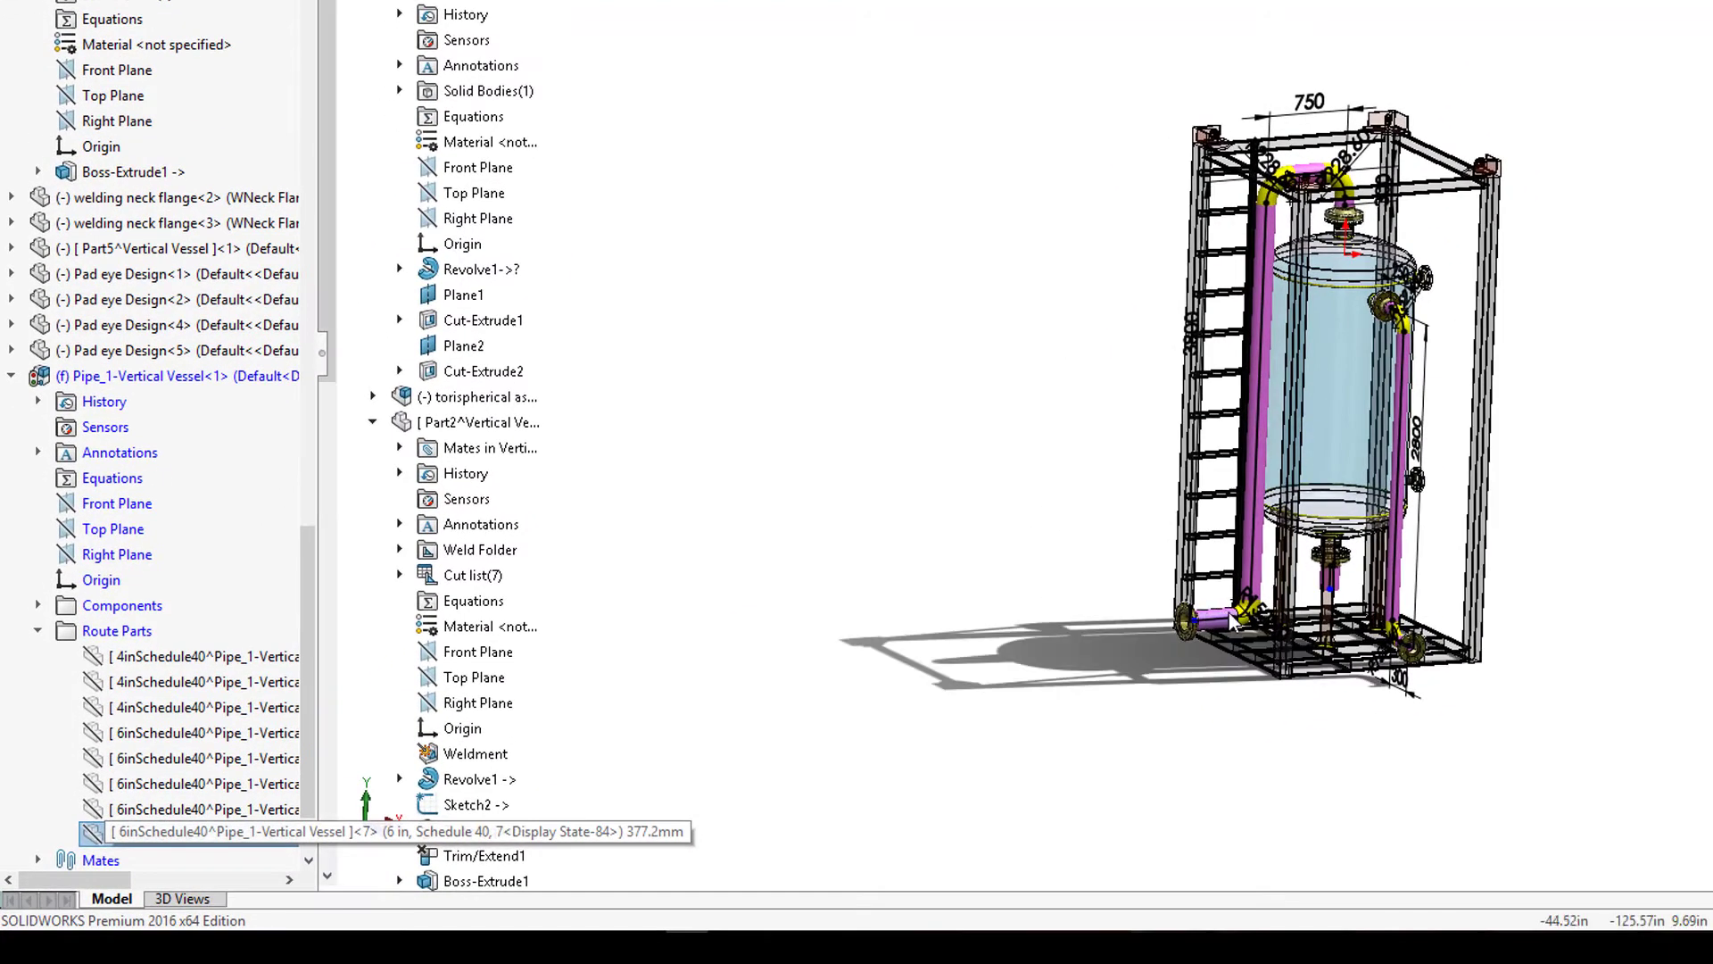
scroll(1231, 621, down, 5)
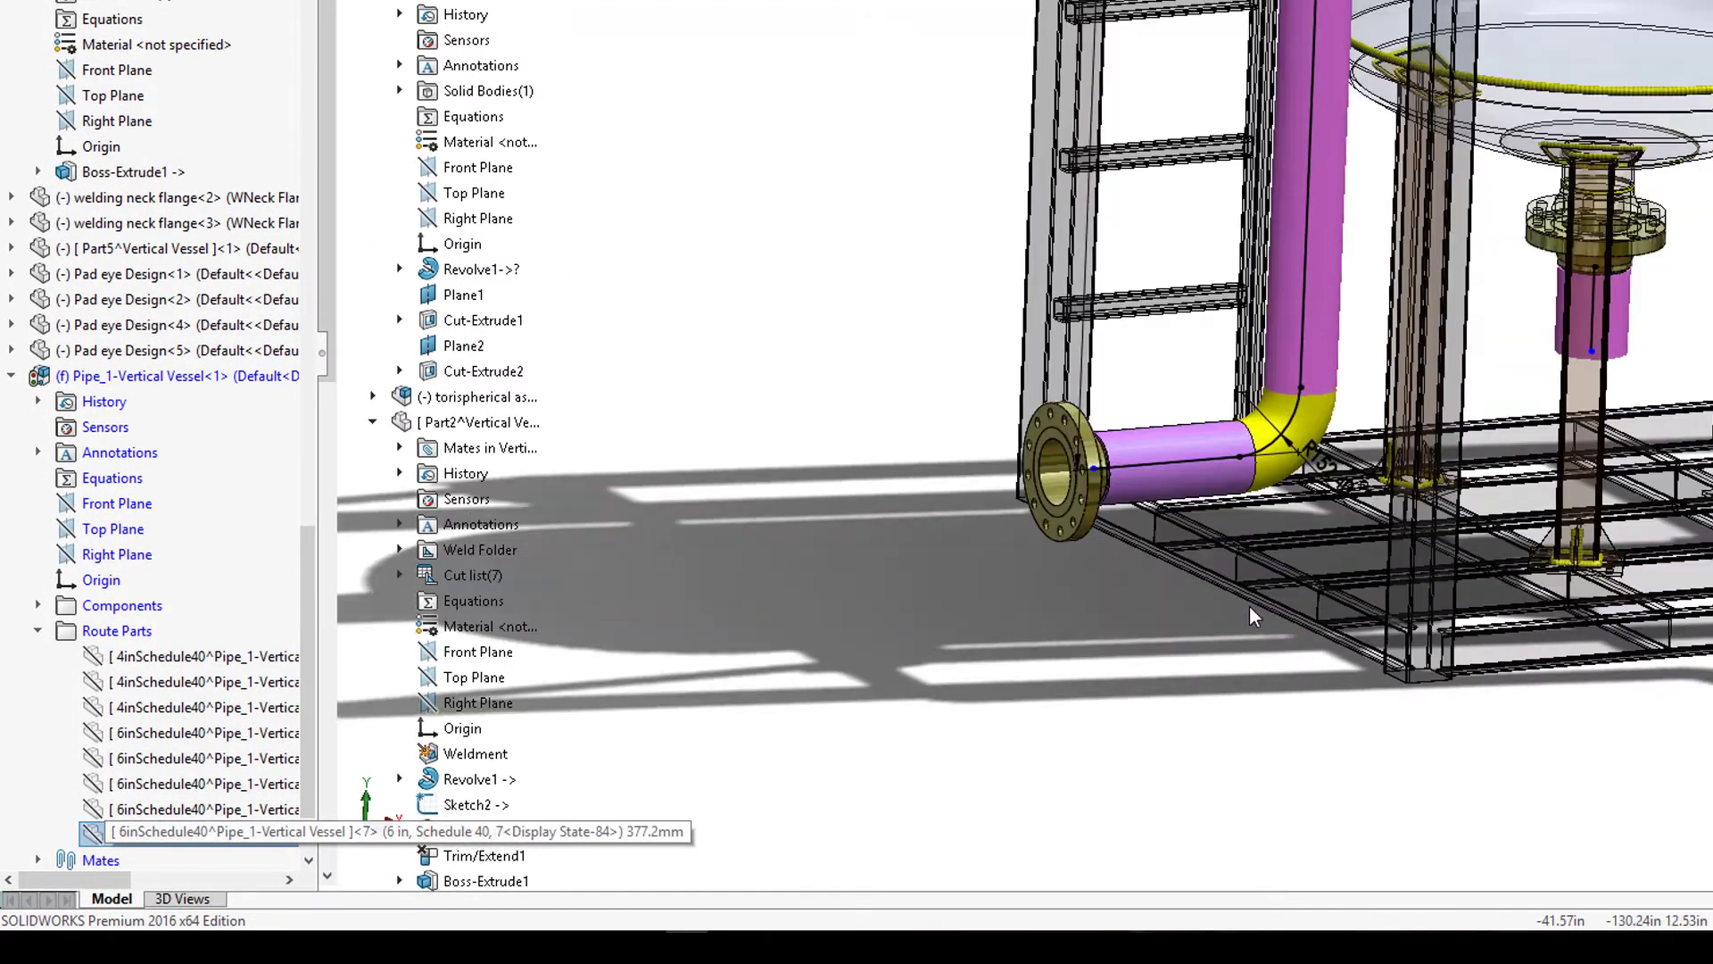
scroll(1151, 432, down, 2)
scroll(1151, 432, down, 2)
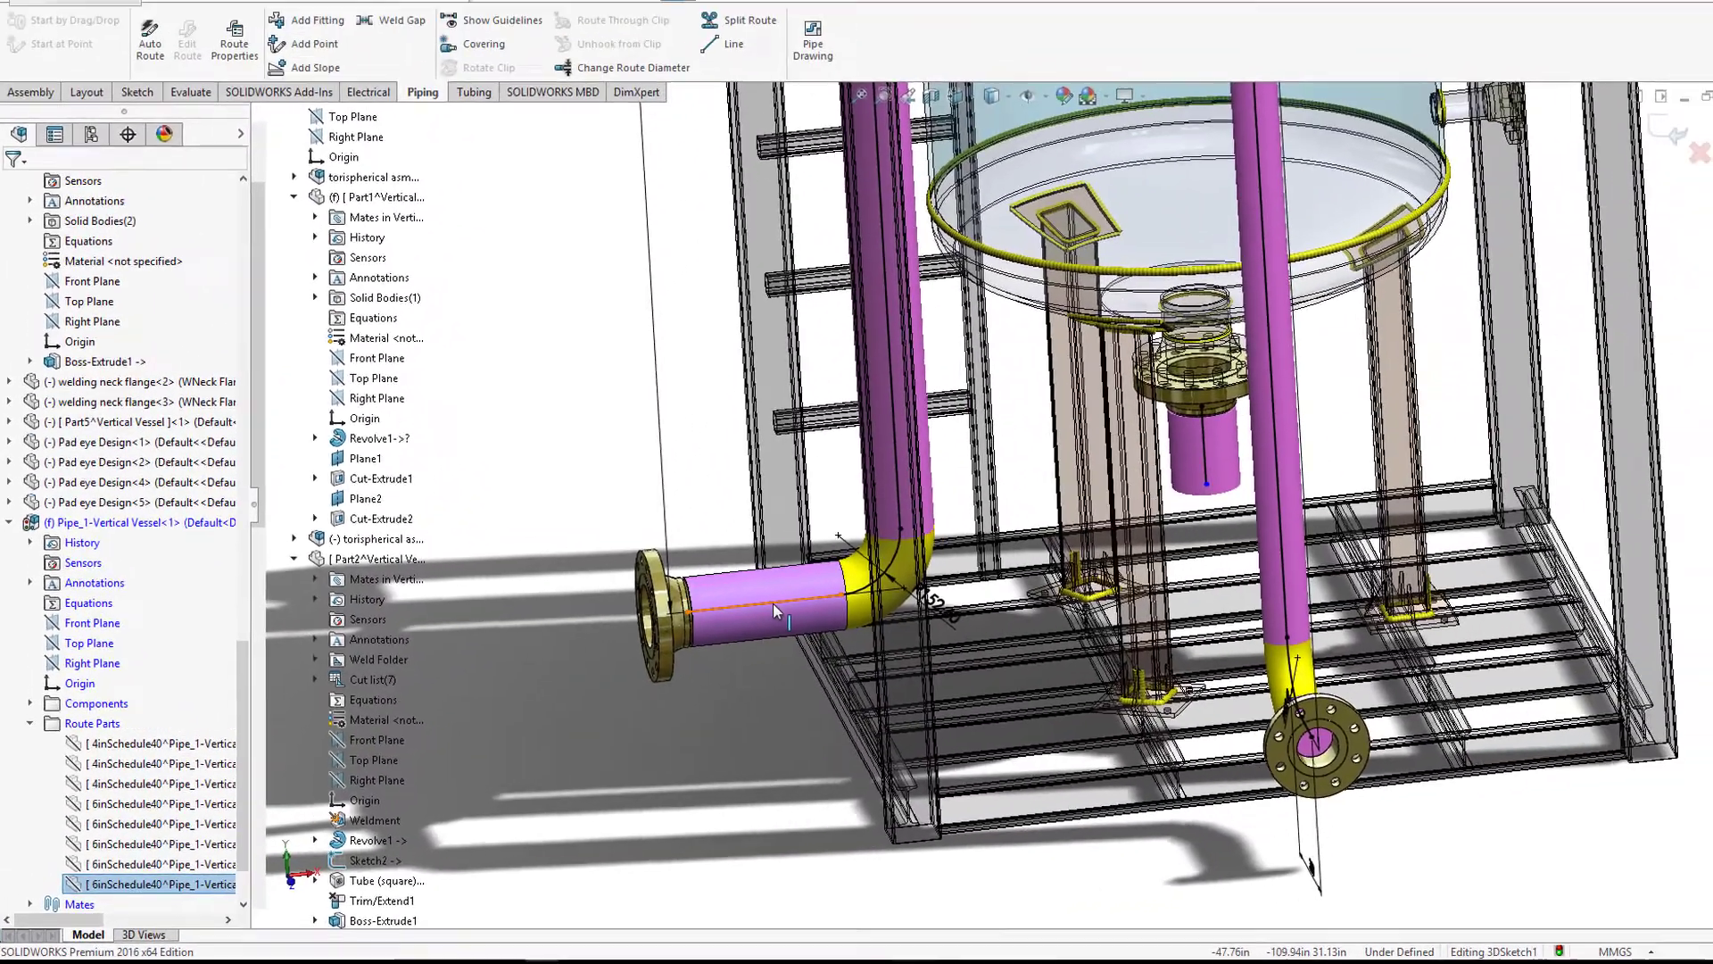
click(754, 614)
key(Delete)
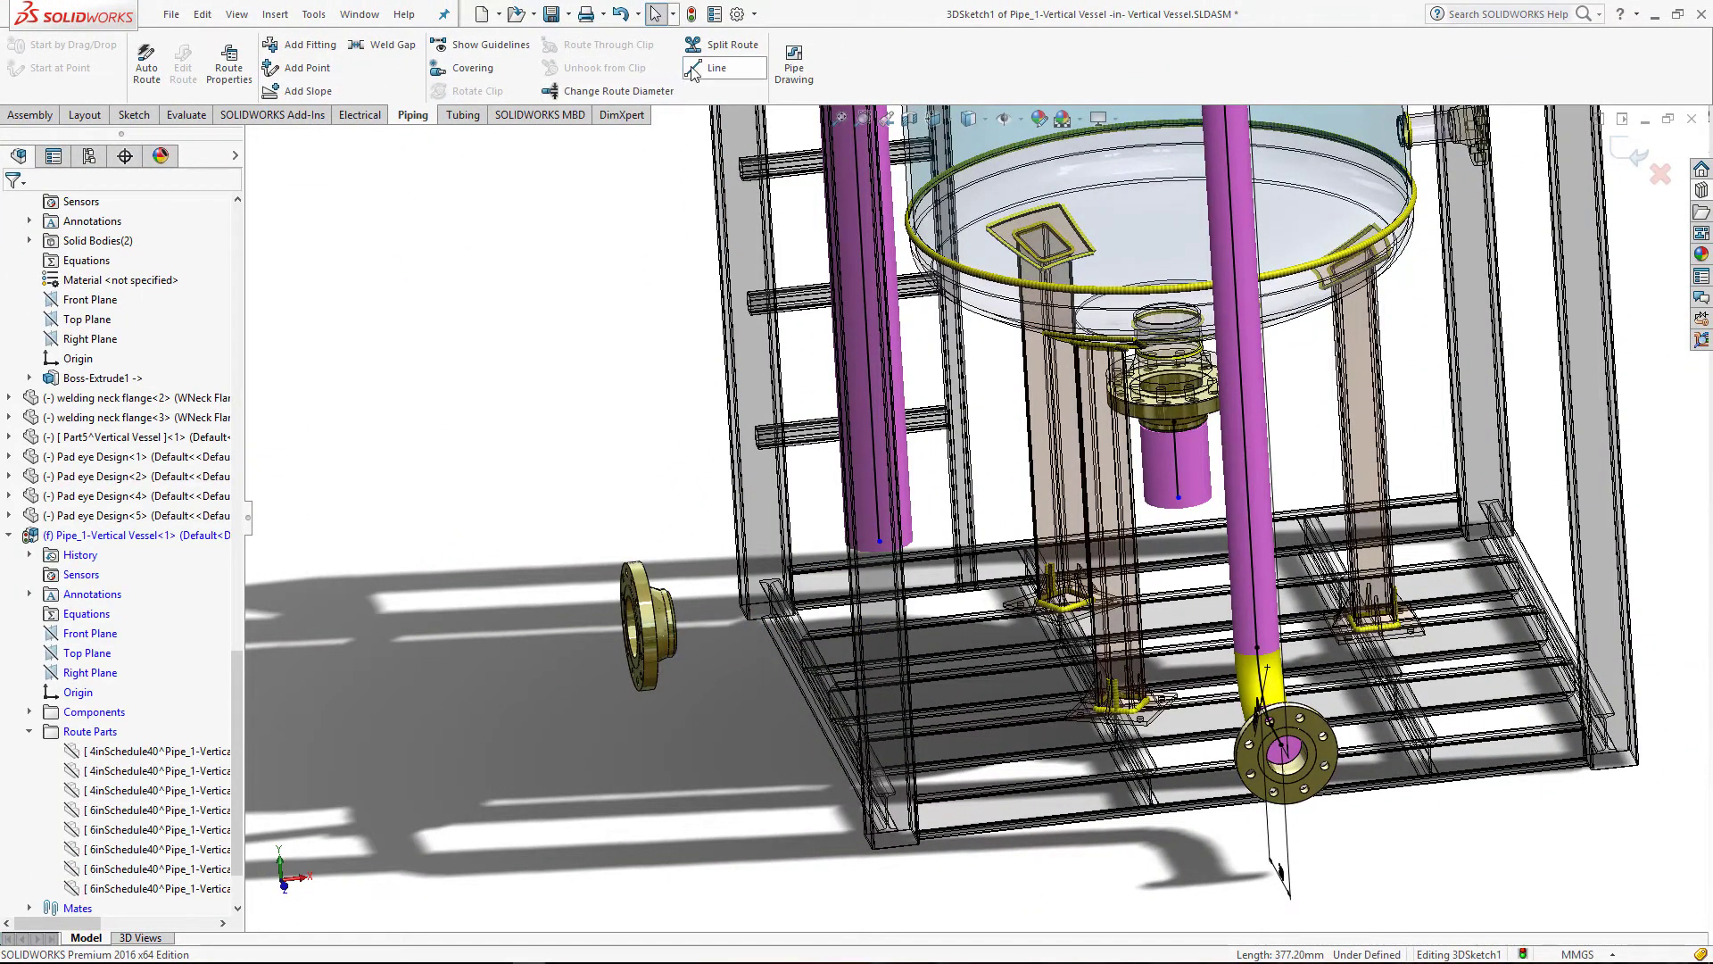
Step: Sketch a new route line from the vertical pipe's end to the lower-left flange
click(693, 69)
click(879, 541)
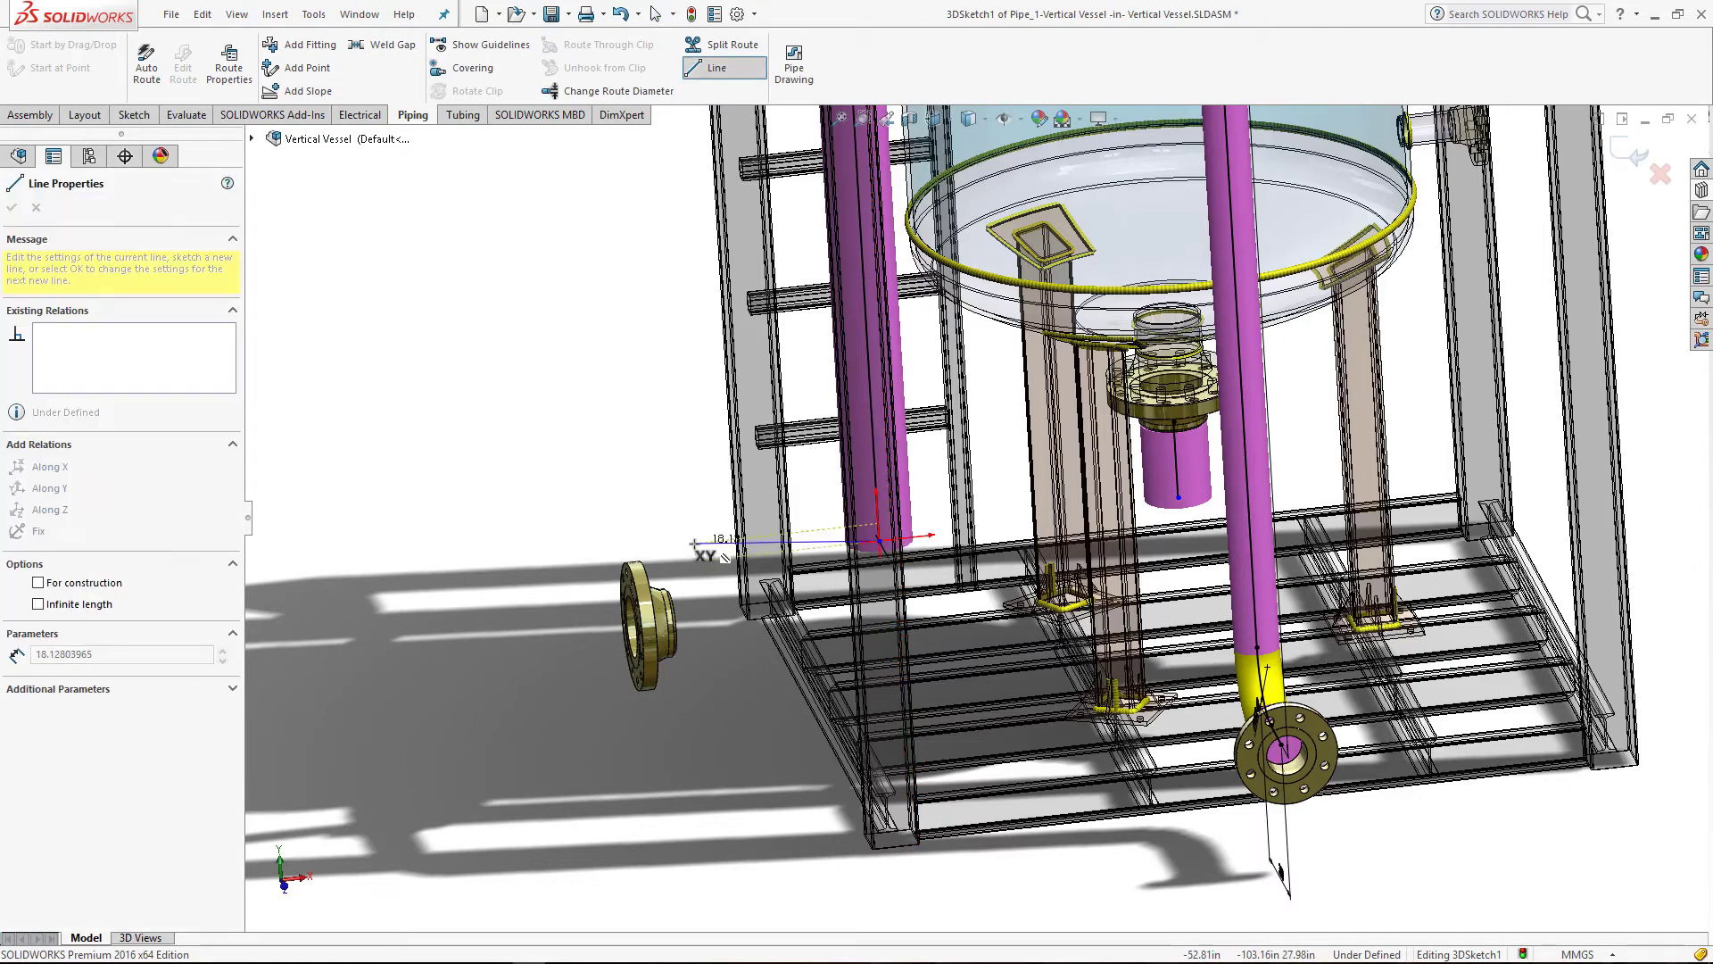
middle_drag(695, 543, 692, 575)
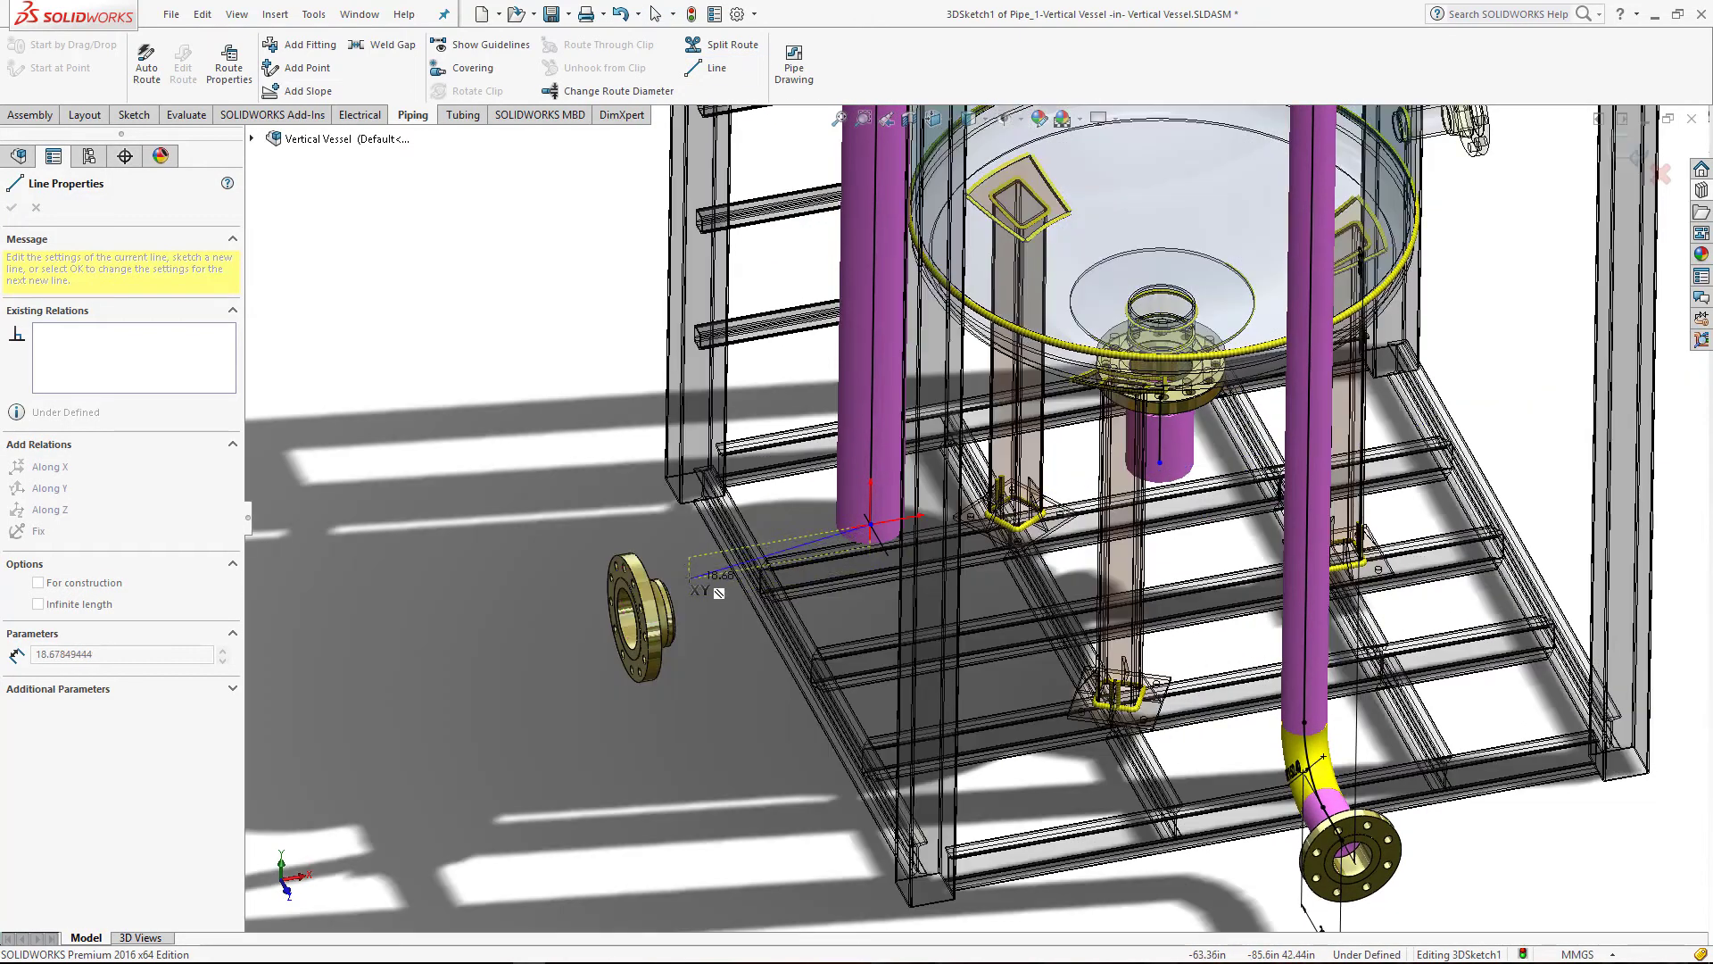
click(682, 559)
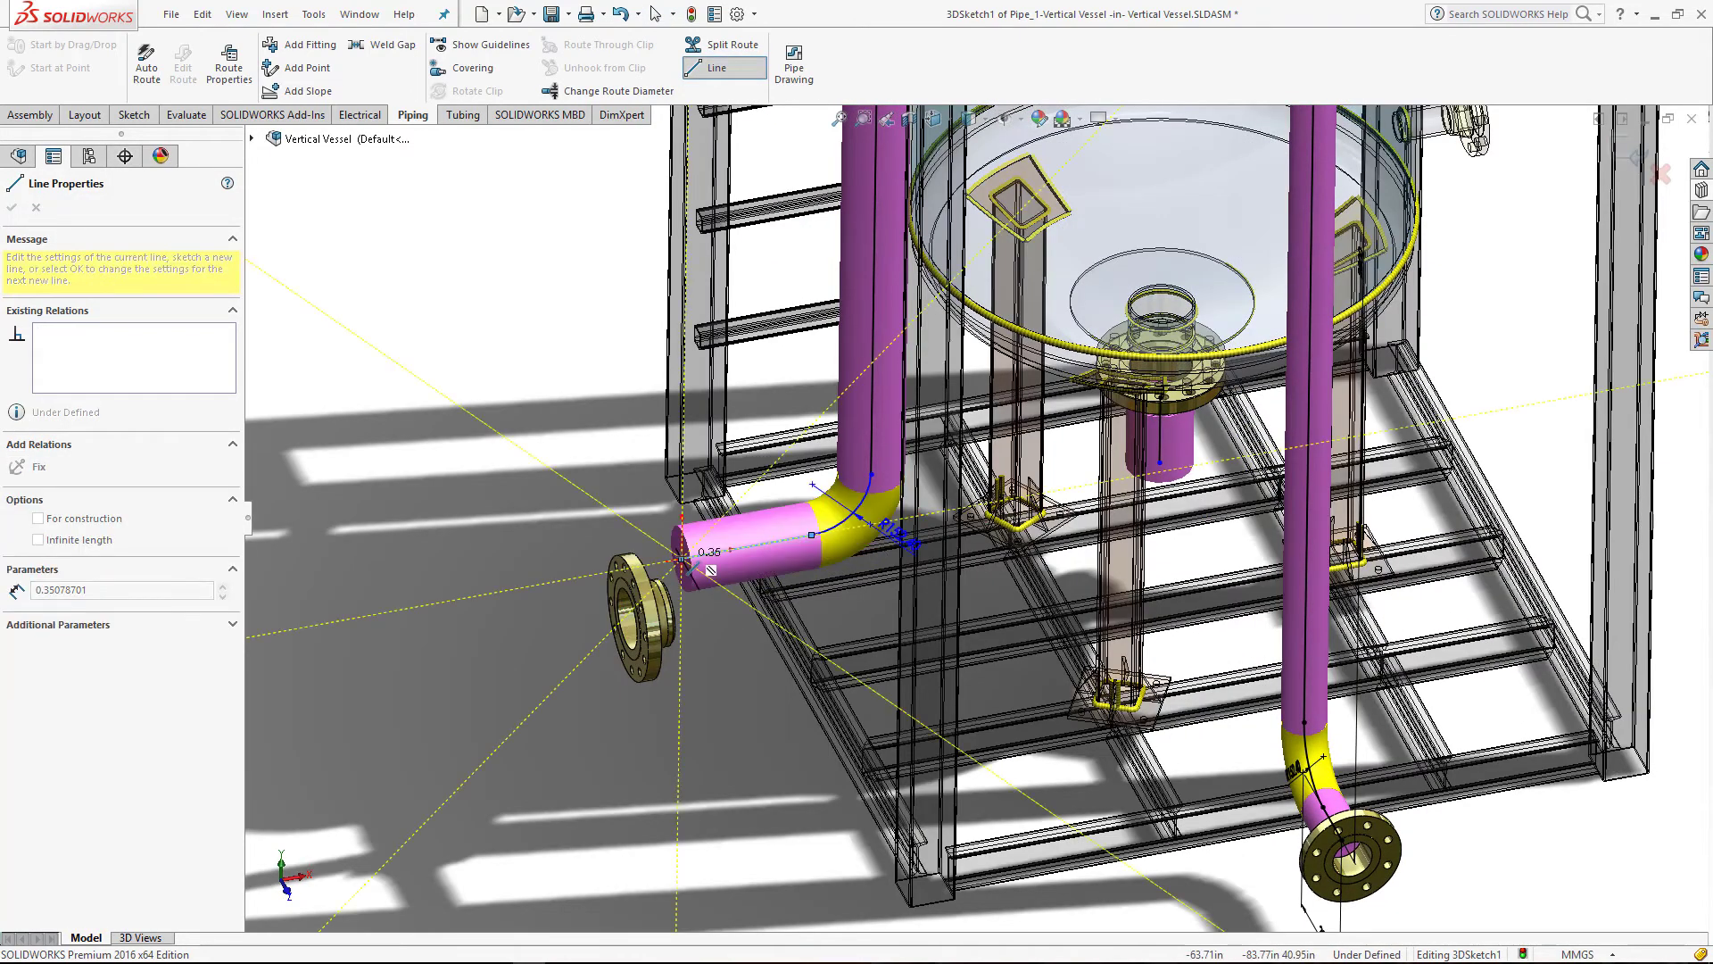
key(Escape)
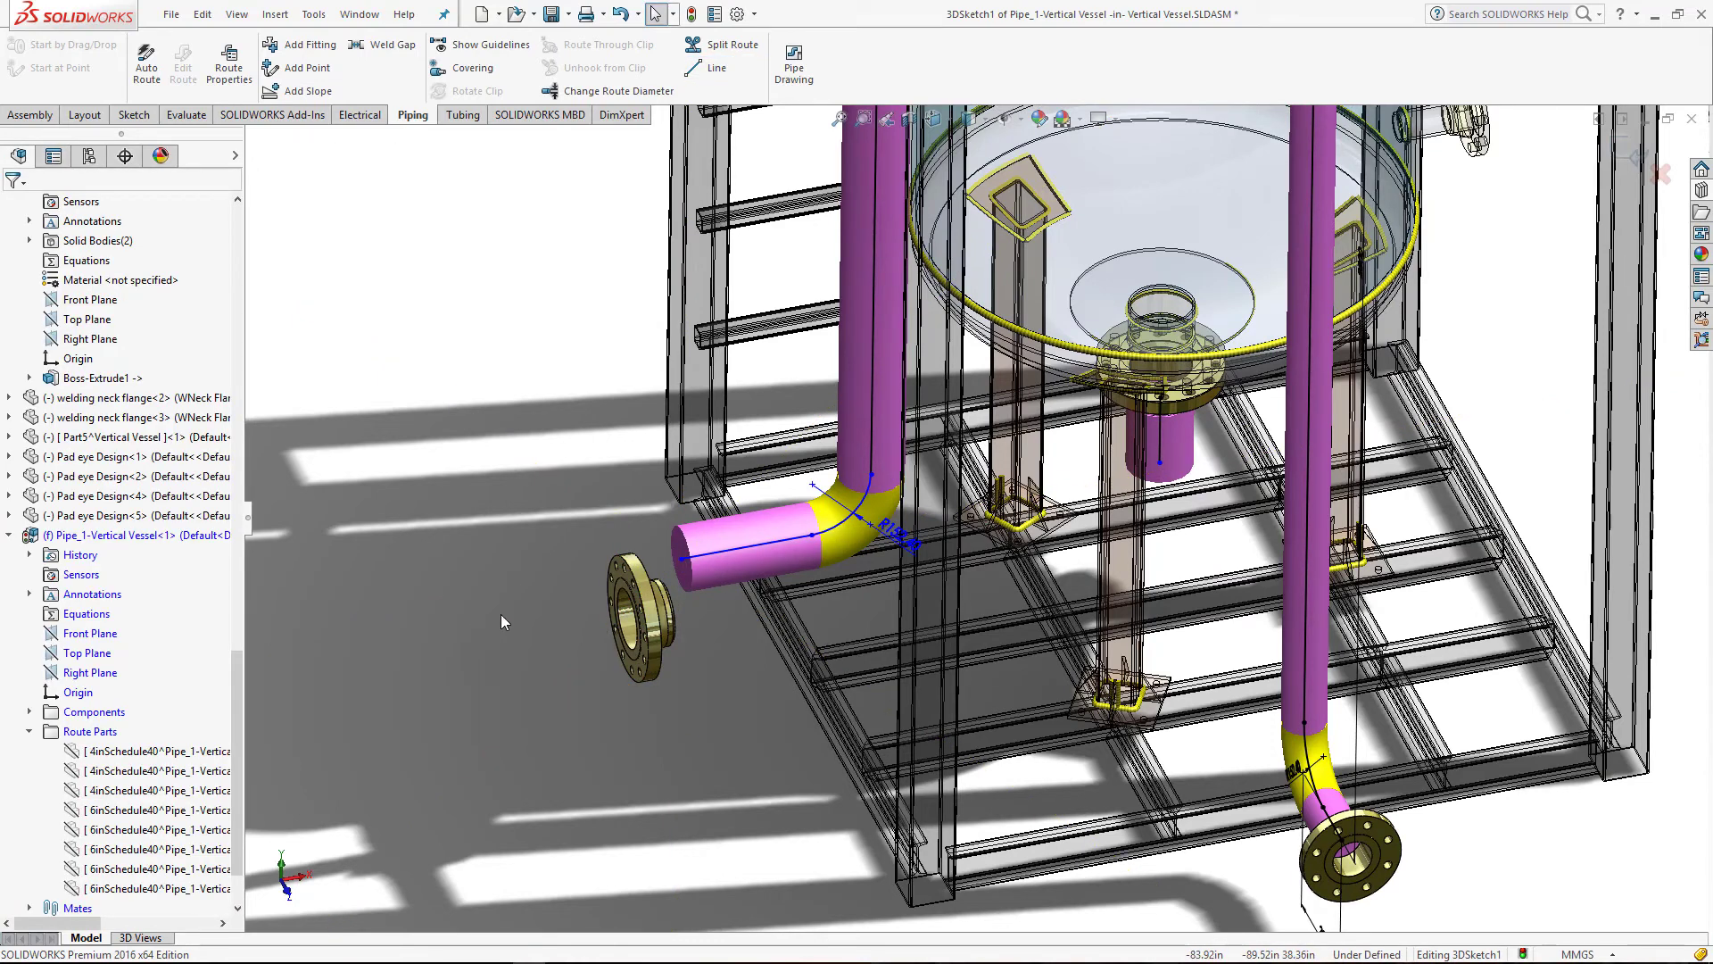
Step: Rebuild the route, accepting the elbow warning and choosing a 90L LR Inch 6 elbow
click(1635, 153)
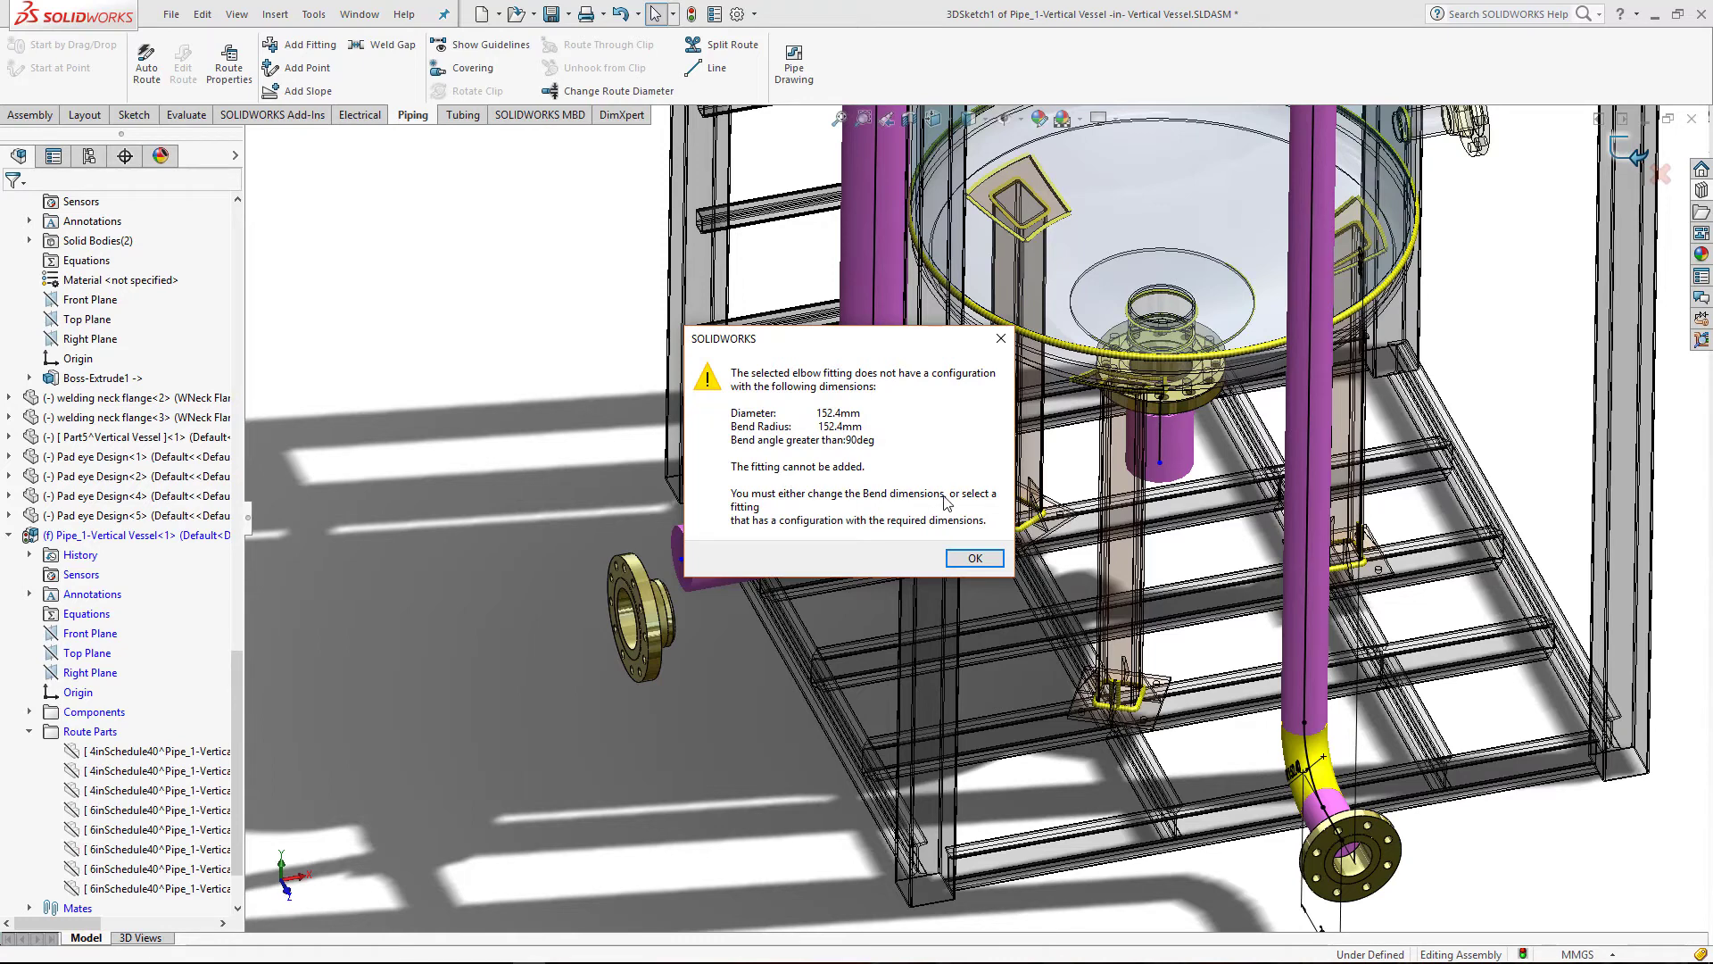
click(963, 559)
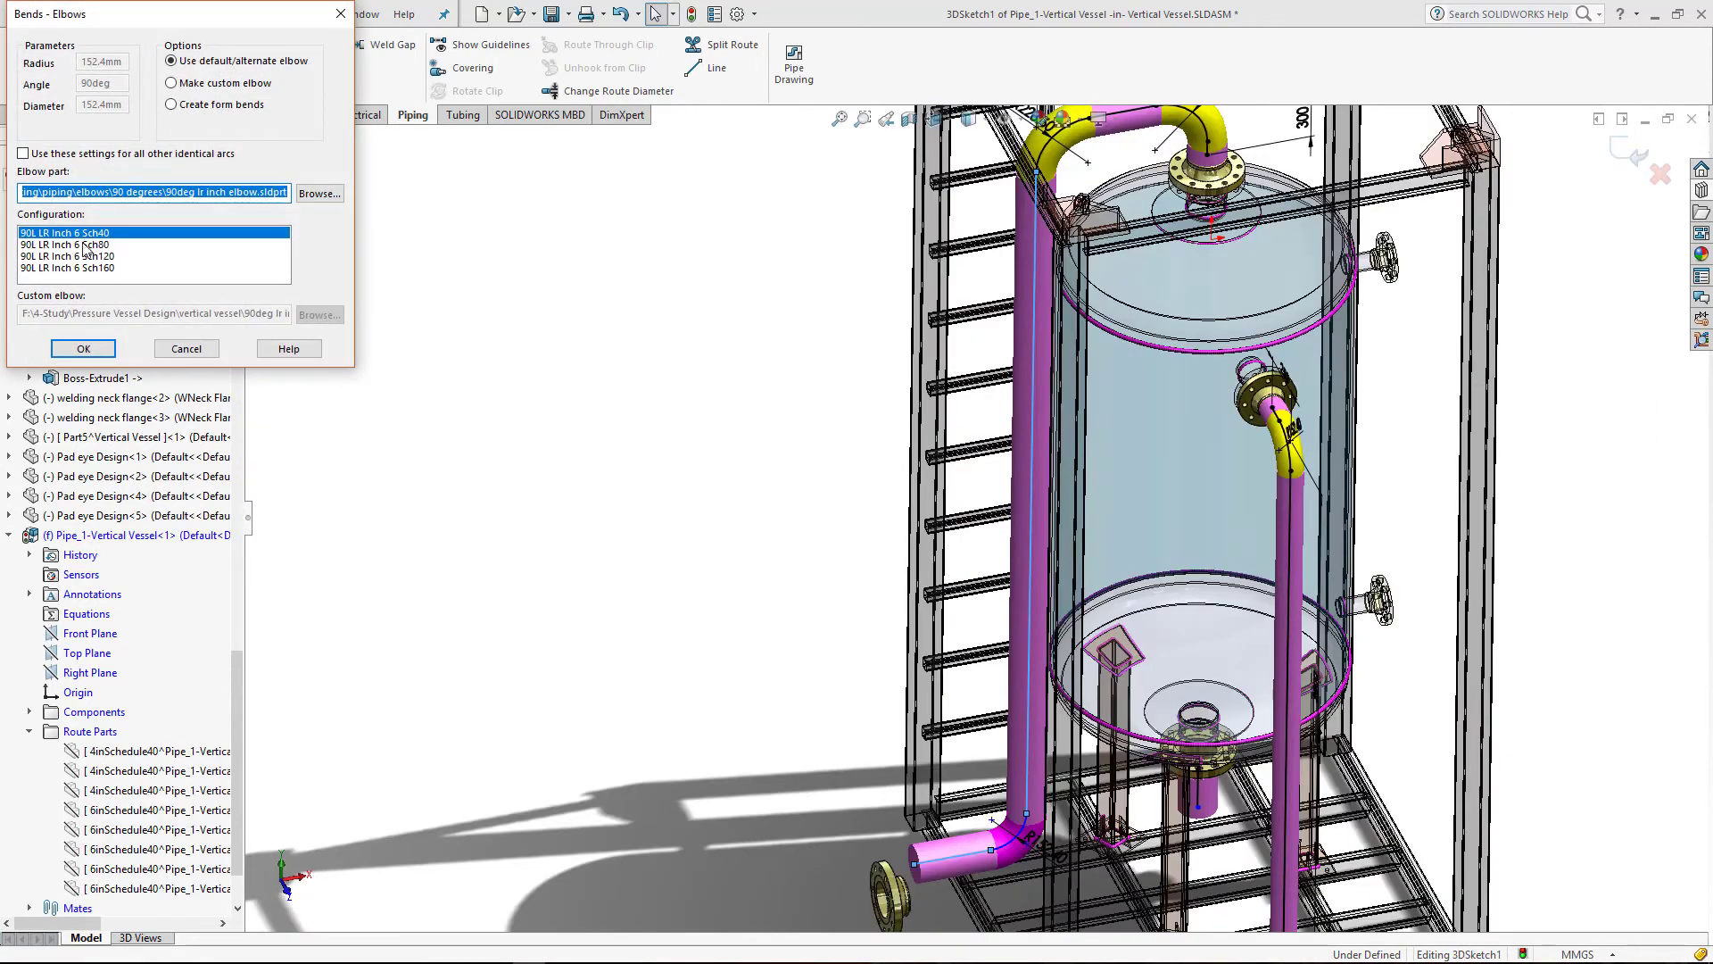
click(89, 247)
click(83, 348)
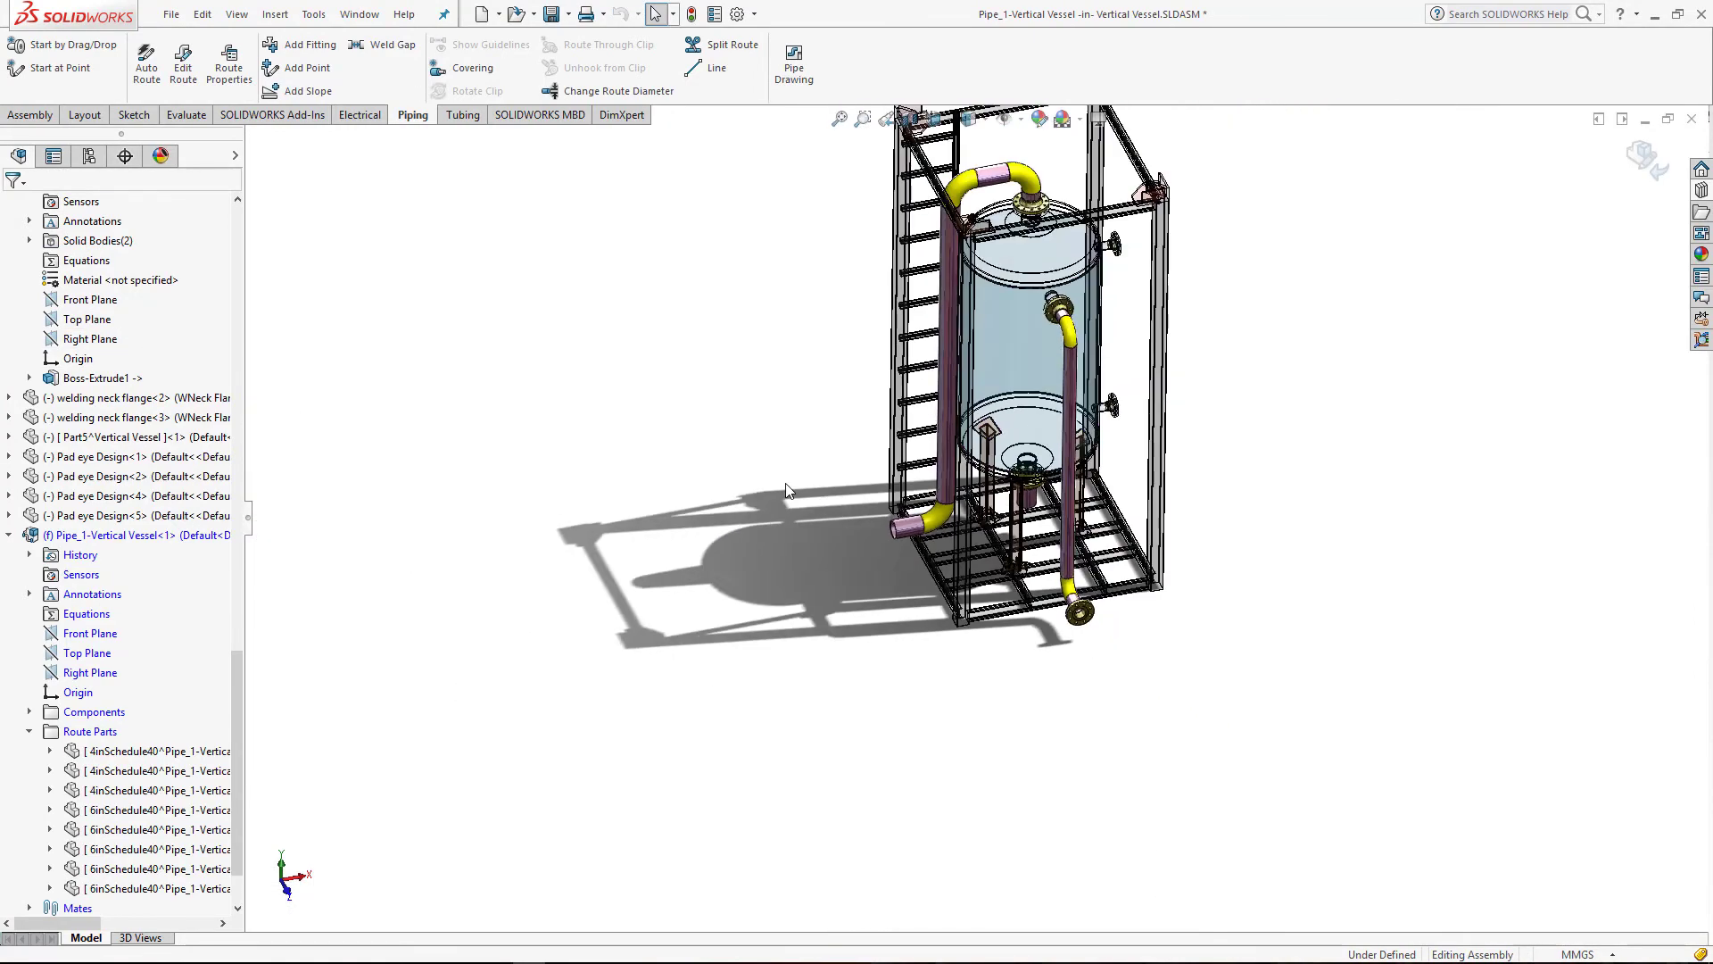
Step: Exit the pipe subassembly and show the finished vessel assembly in isometric view
click(1651, 172)
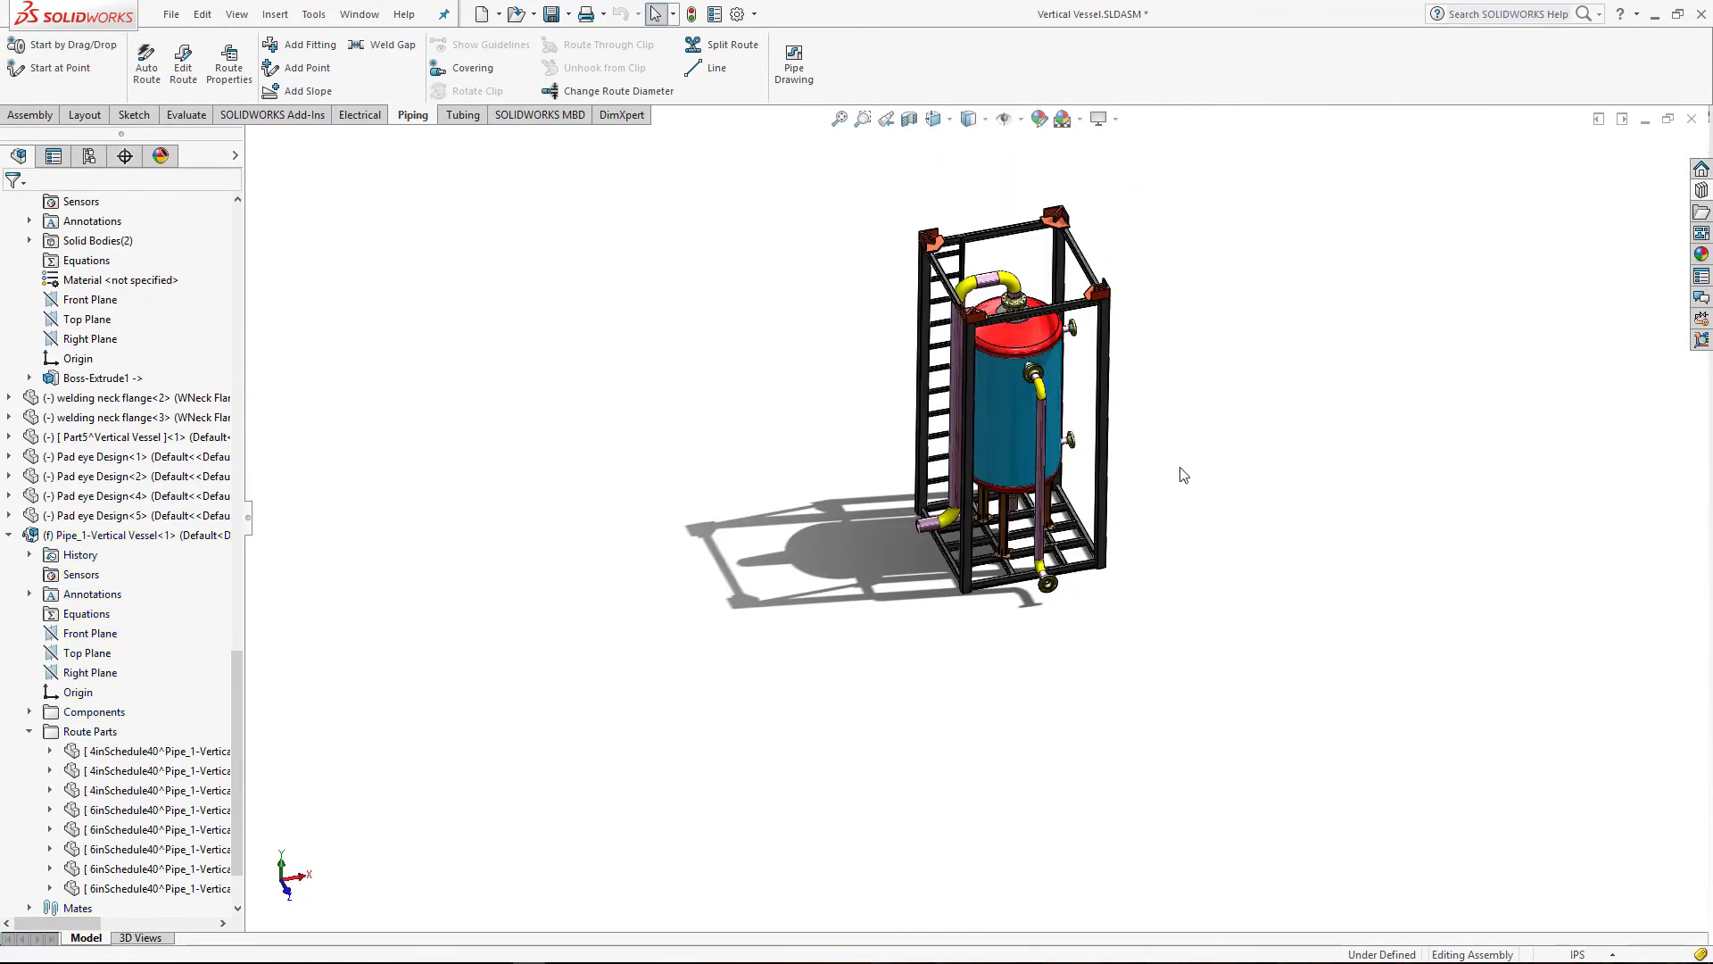
mouse_move(1184, 475)
middle_down()
mouse_move(1434, 366)
mouse_move(1213, 420)
middle_up()
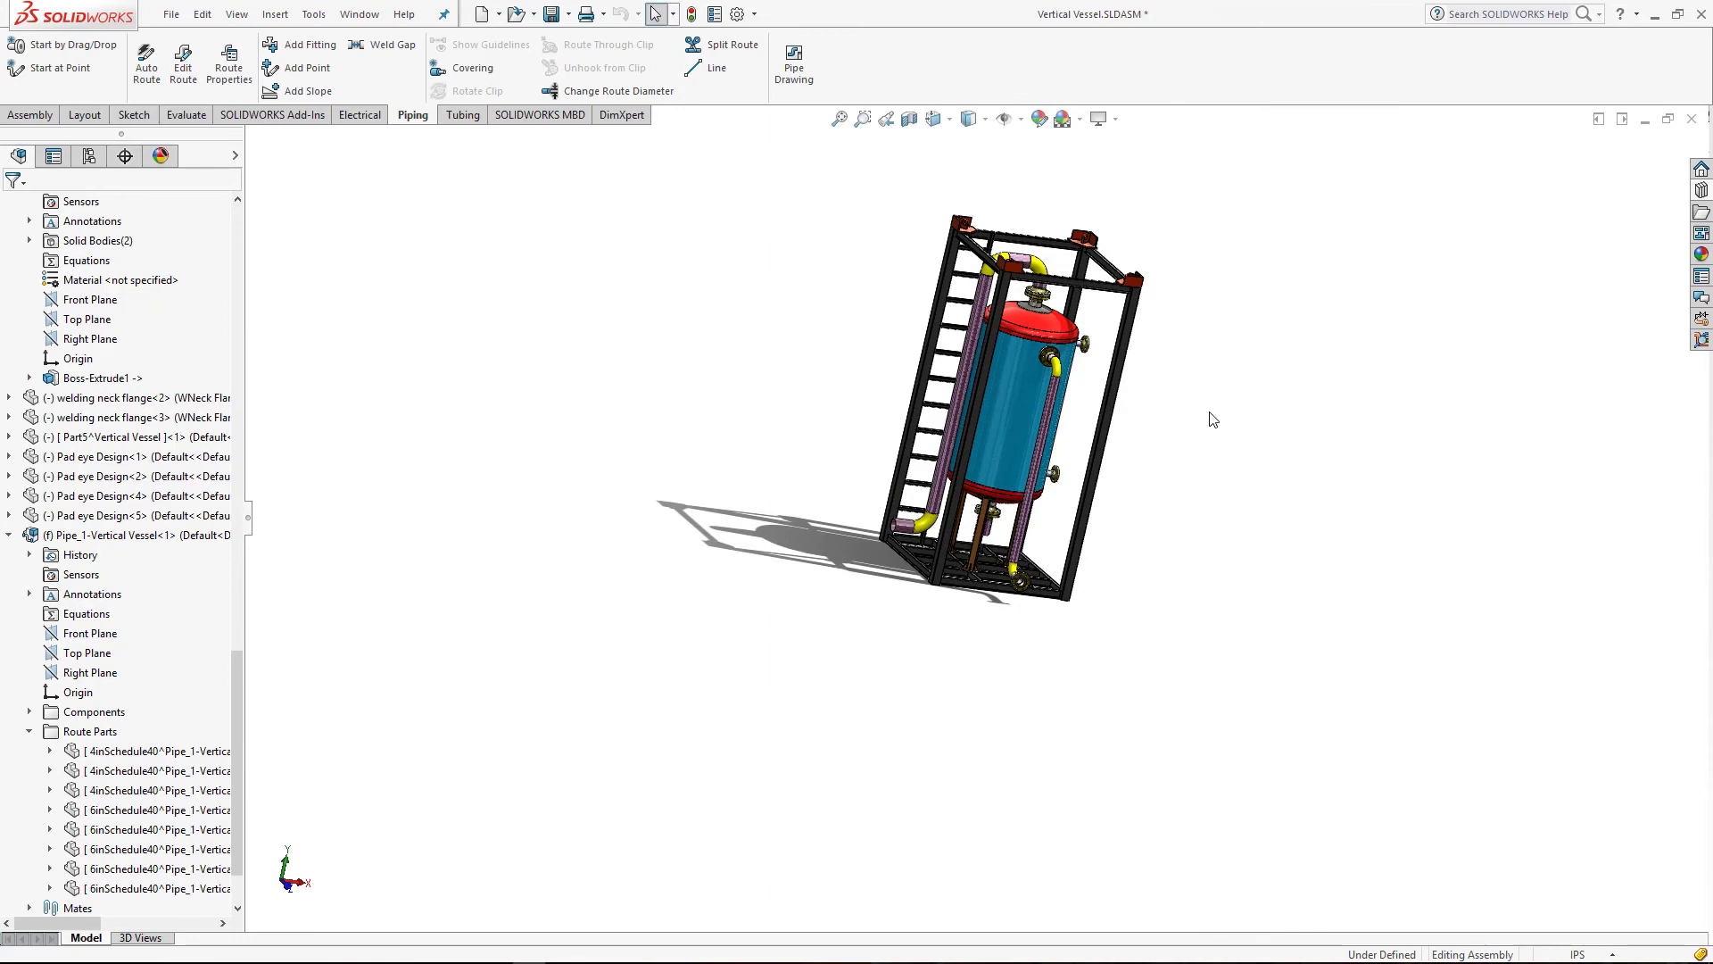
key(ctrl+7)
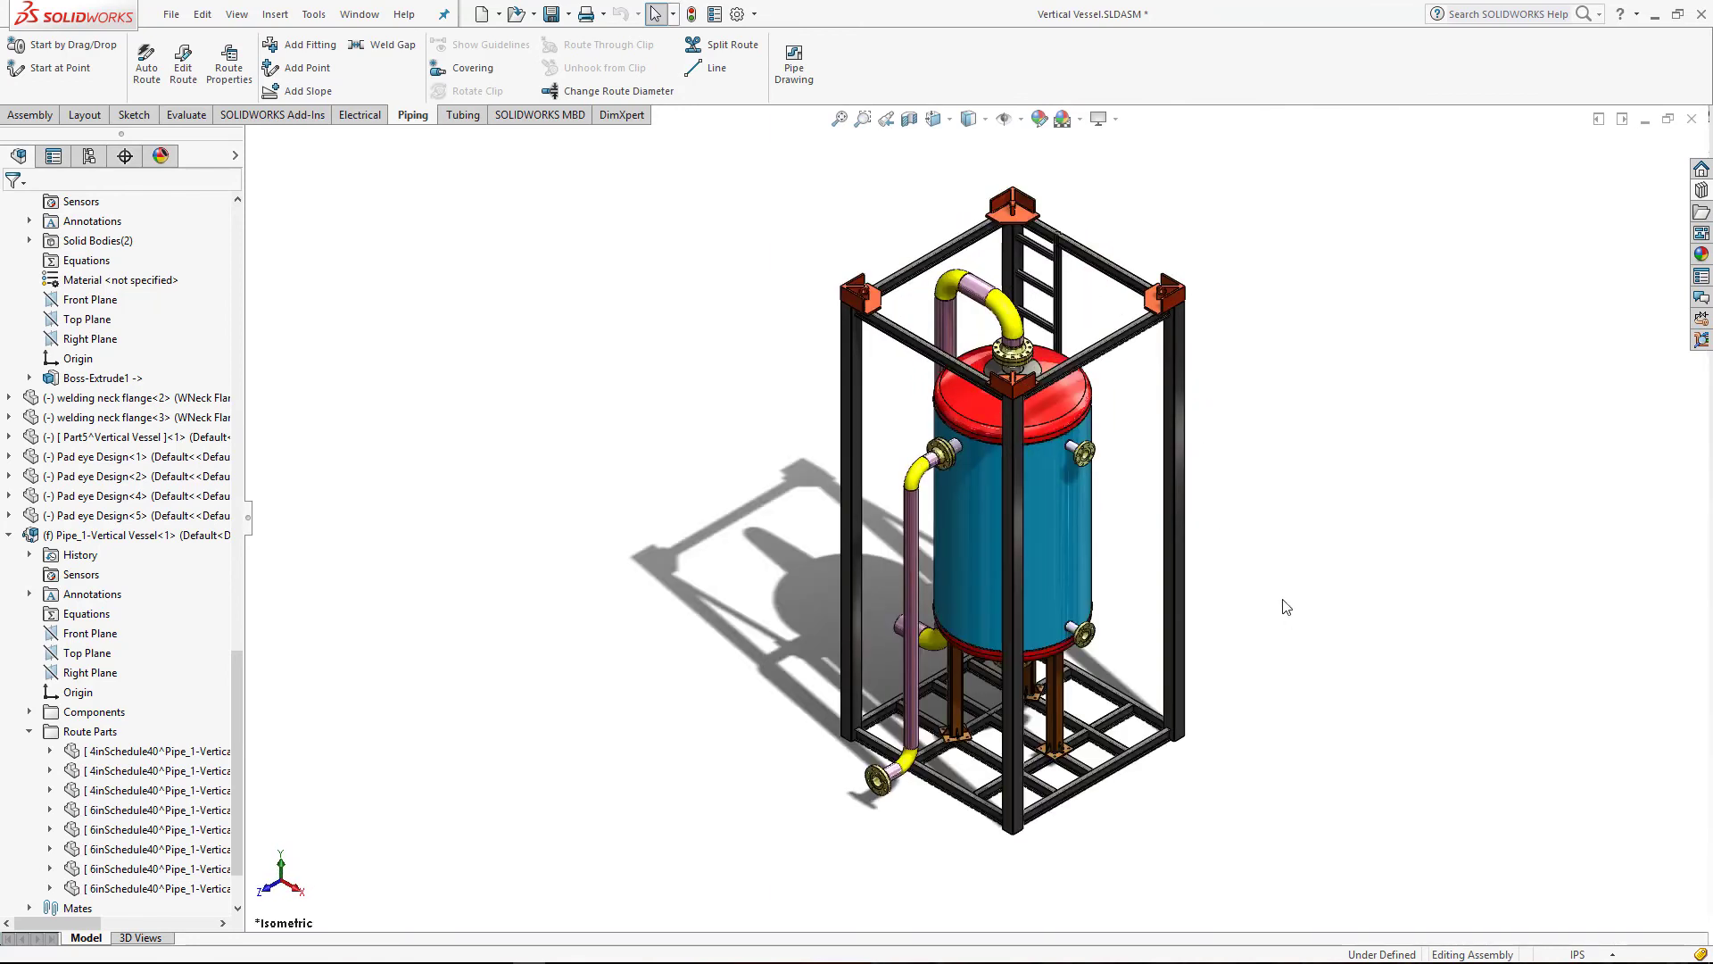